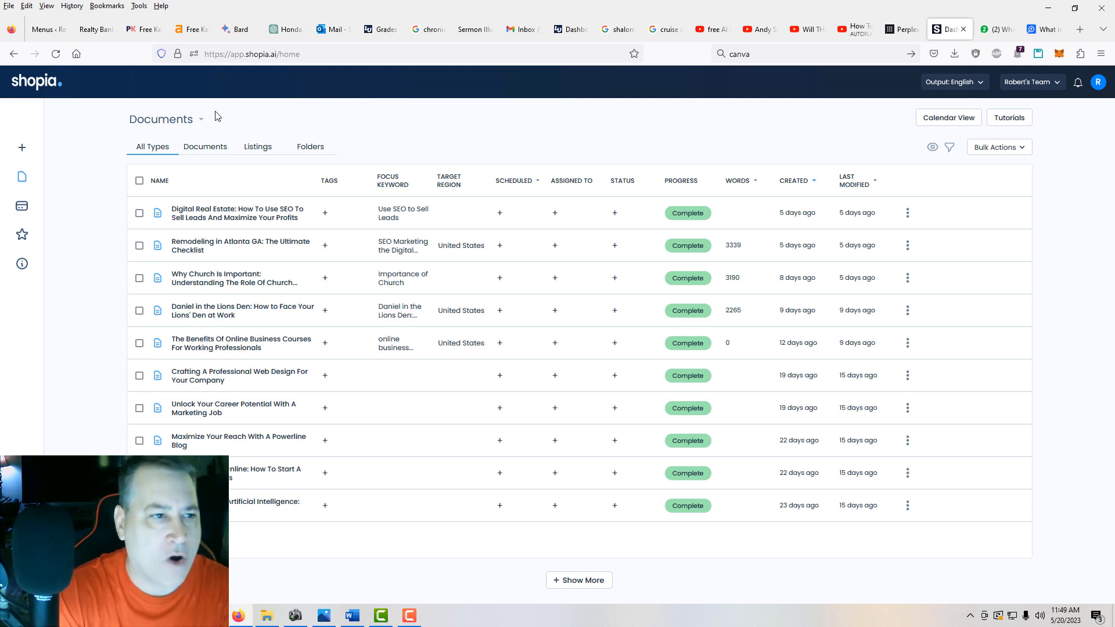
Add a new step-by-step article in Shopia.
{"action": "left_click", "coordinate": [25, 151]}
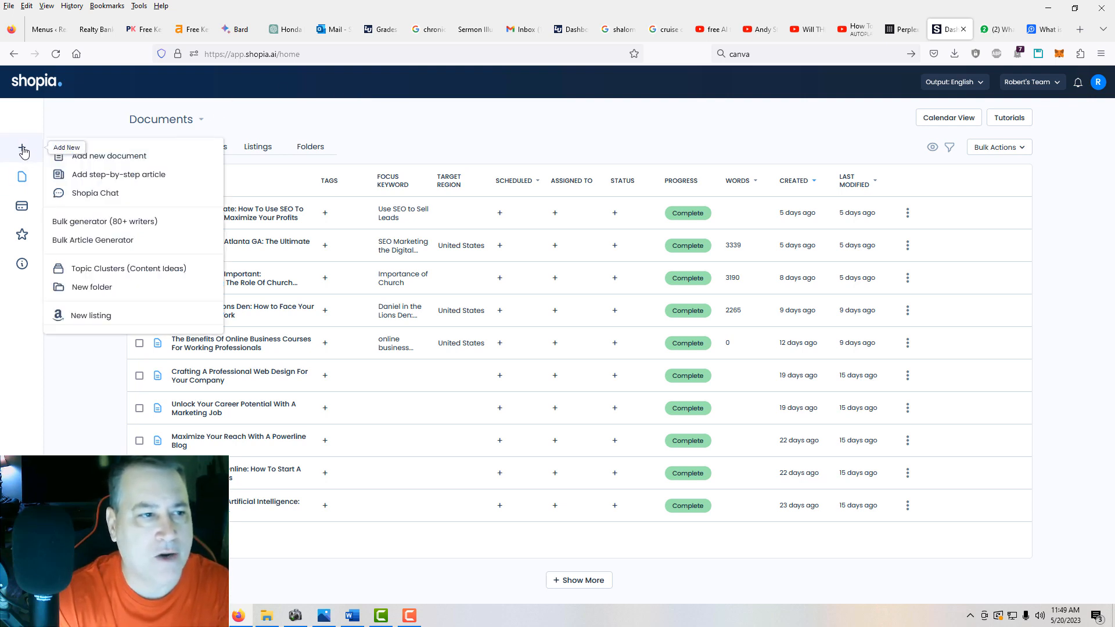
{"action": "left_click", "coordinate": [90, 176]}
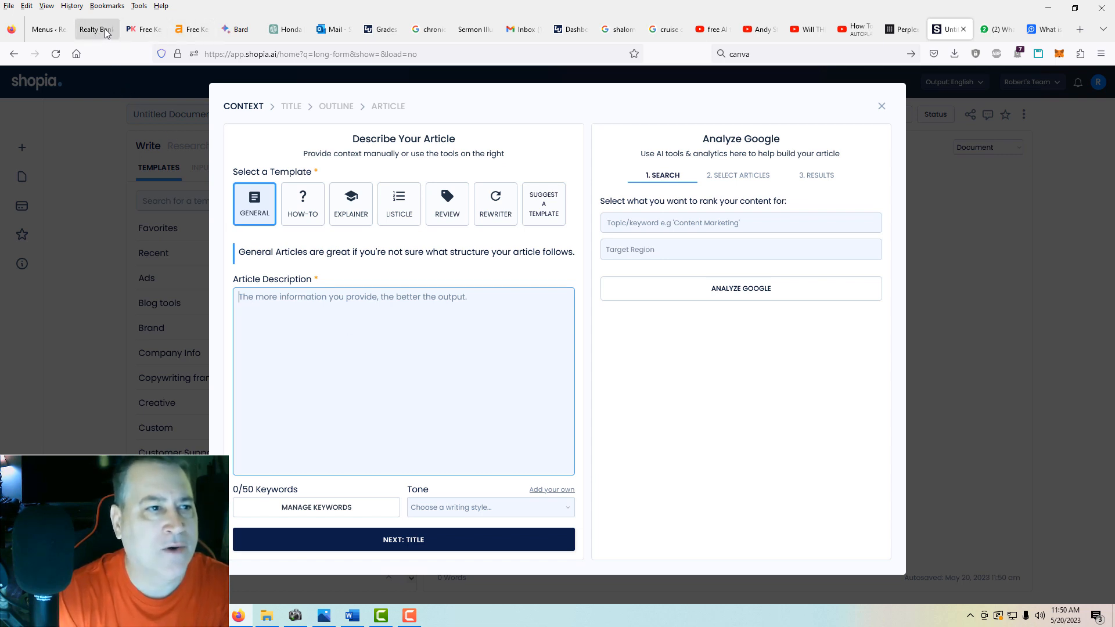
Copy the keyword "what is faith in the bible" from the Ahrefs keyword ideas and paste it as Shopia's article description.
{"action": "left_click", "coordinate": [193, 30]}
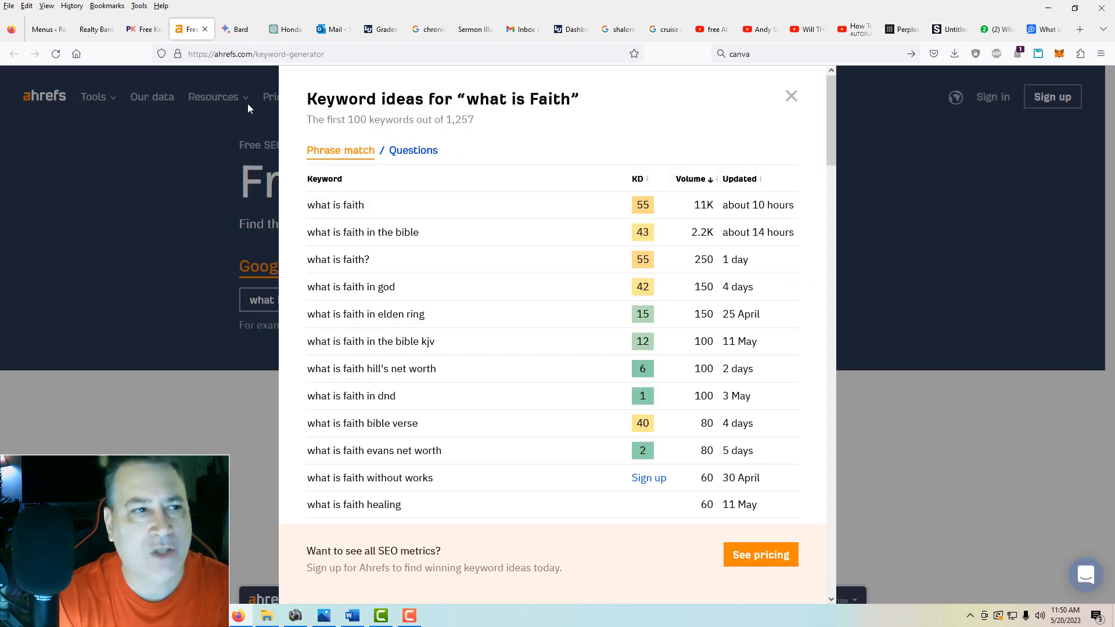
{"action": "left_click", "coordinate": [91, 33]}
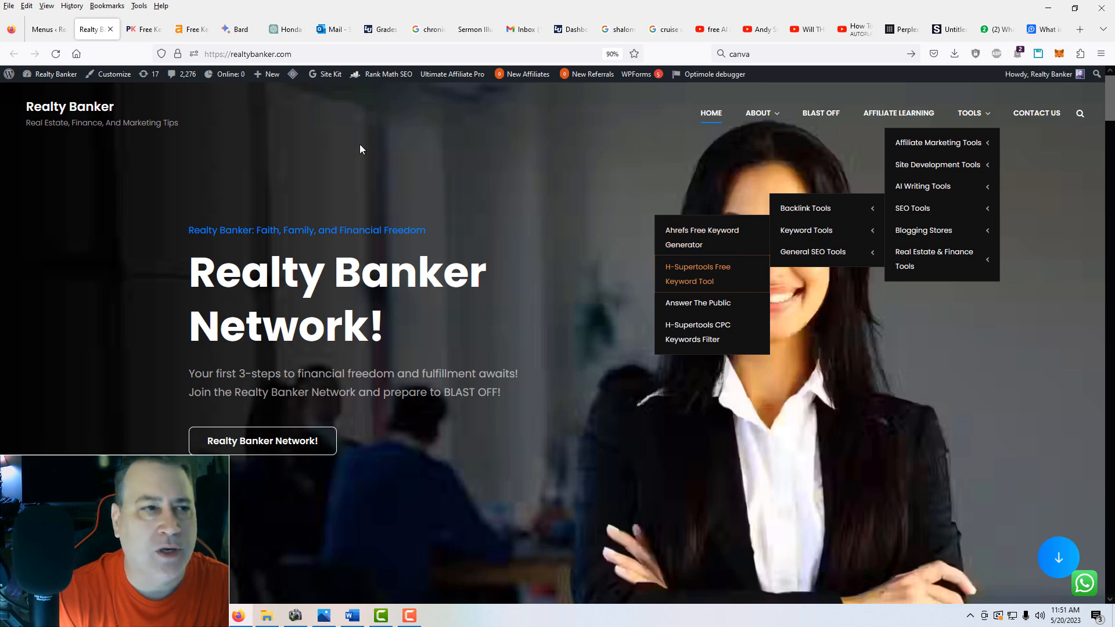
{"action": "left_click", "coordinate": [190, 32]}
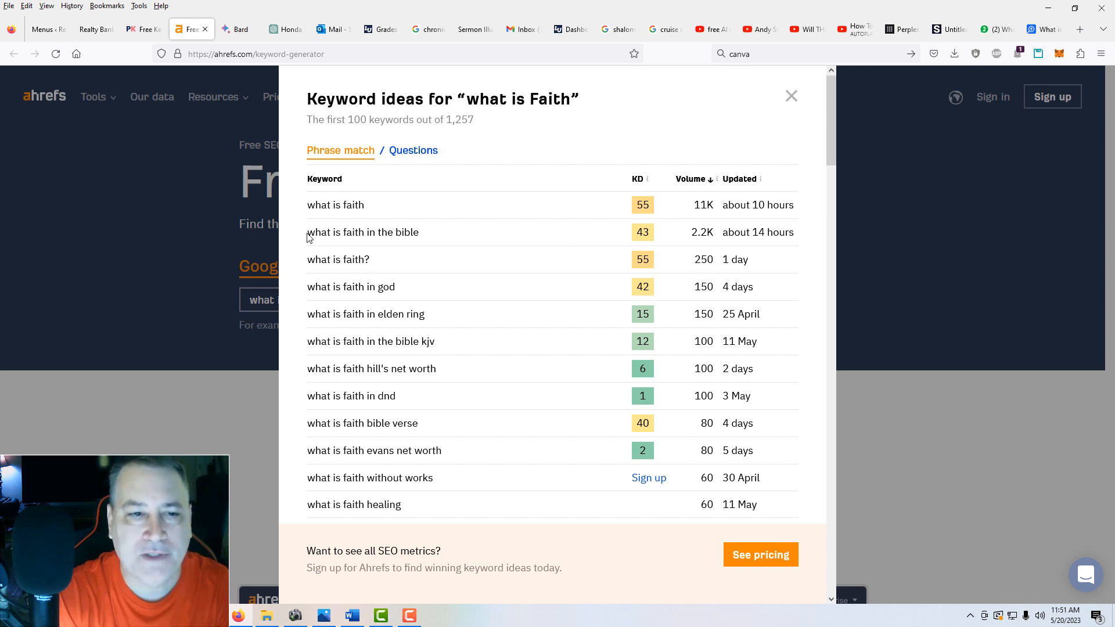
{"action": "left_click_drag", "start_coordinate": [308, 235], "coordinate": [426, 236]}
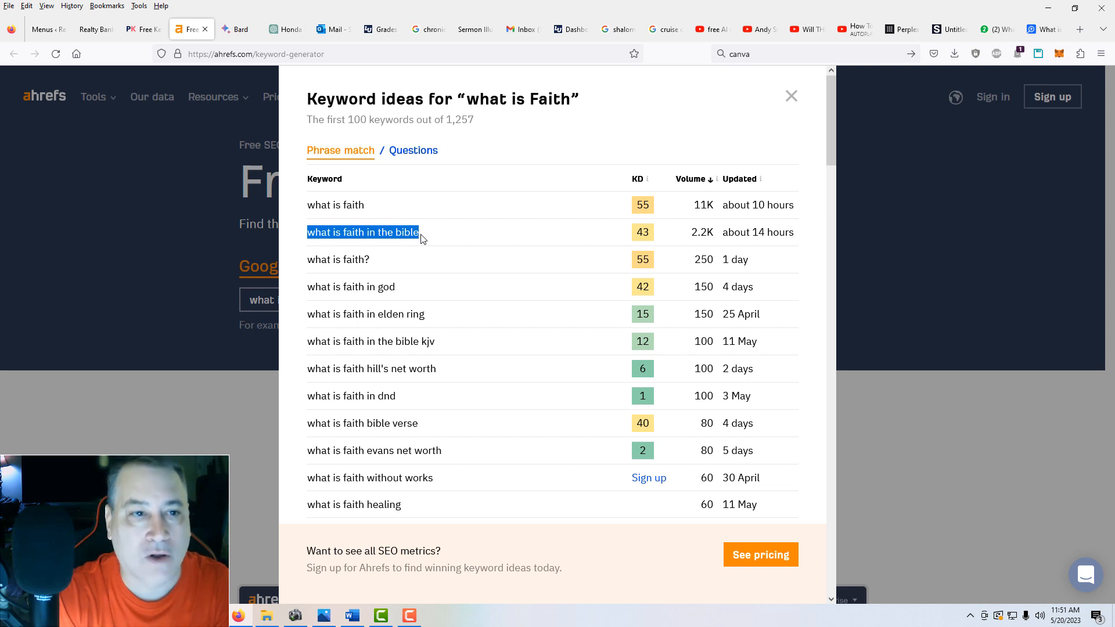
{"action": "right_click", "coordinate": [389, 234]}
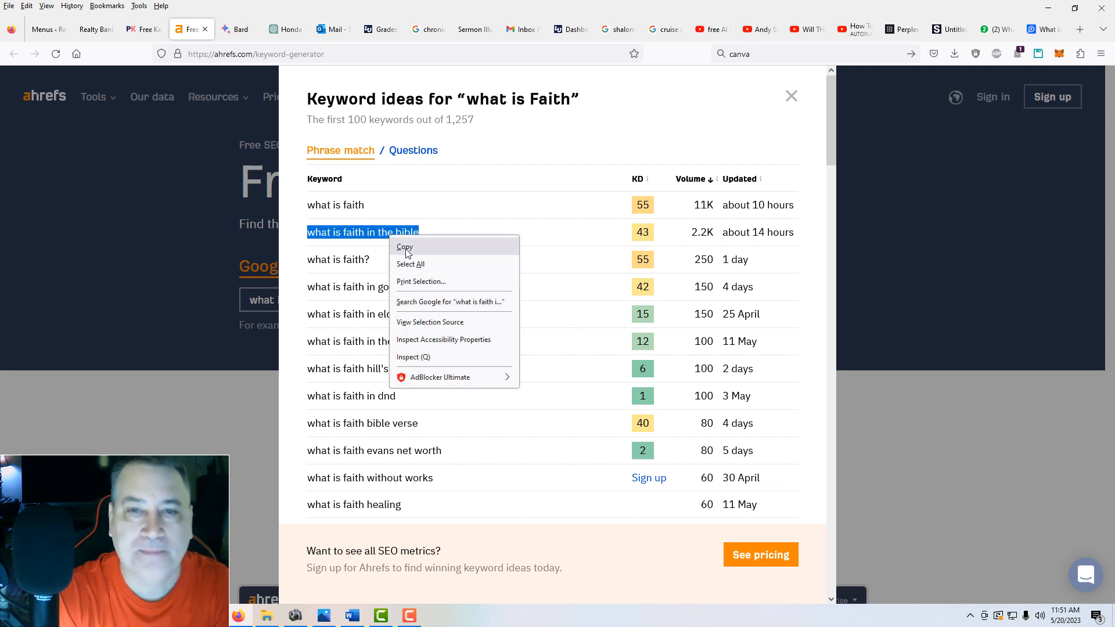
{"action": "left_click", "coordinate": [405, 247]}
{"action": "left_click", "coordinate": [950, 29]}
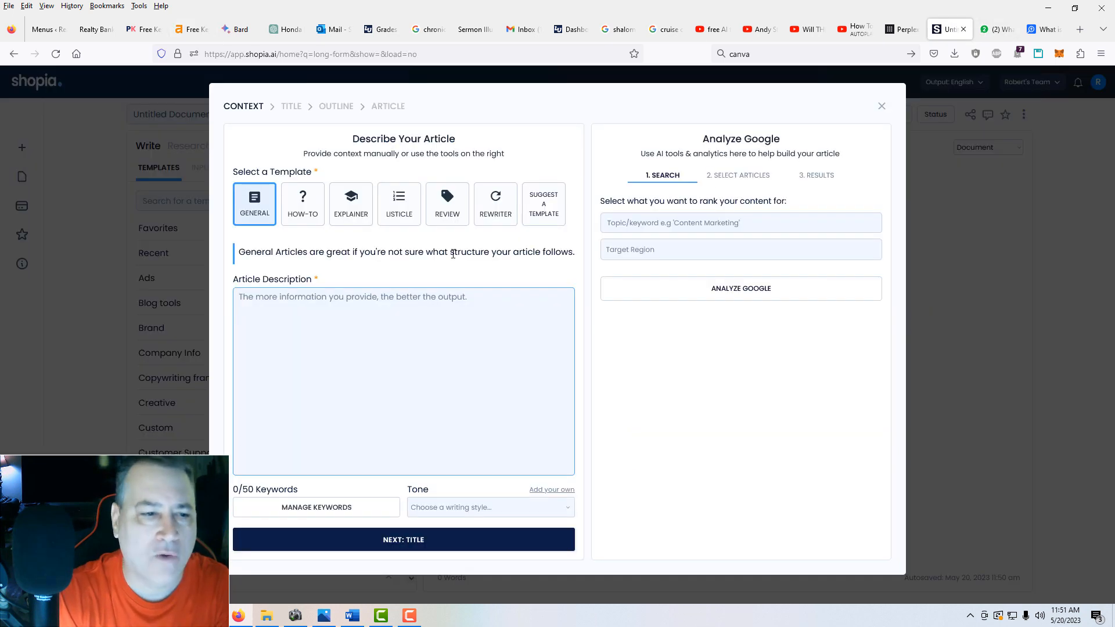
{"action": "key", "text": "ctrl+v"}
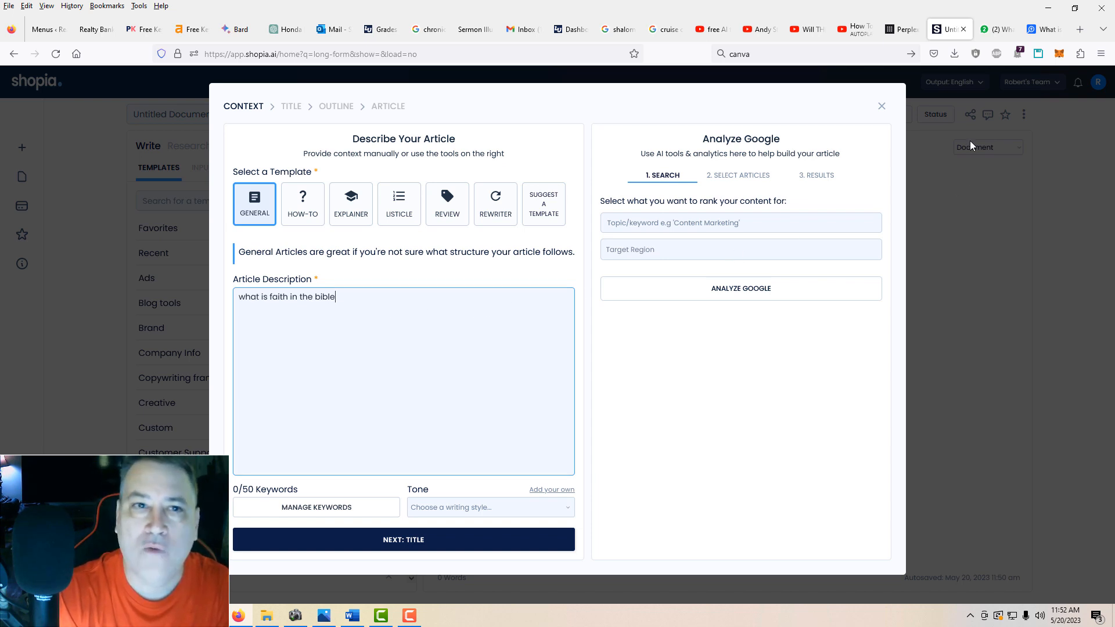
Switch to PromoterKit and examine the volume, competition and CPC of the keywords related to "what is faith in the bible".
{"action": "left_click", "coordinate": [143, 32]}
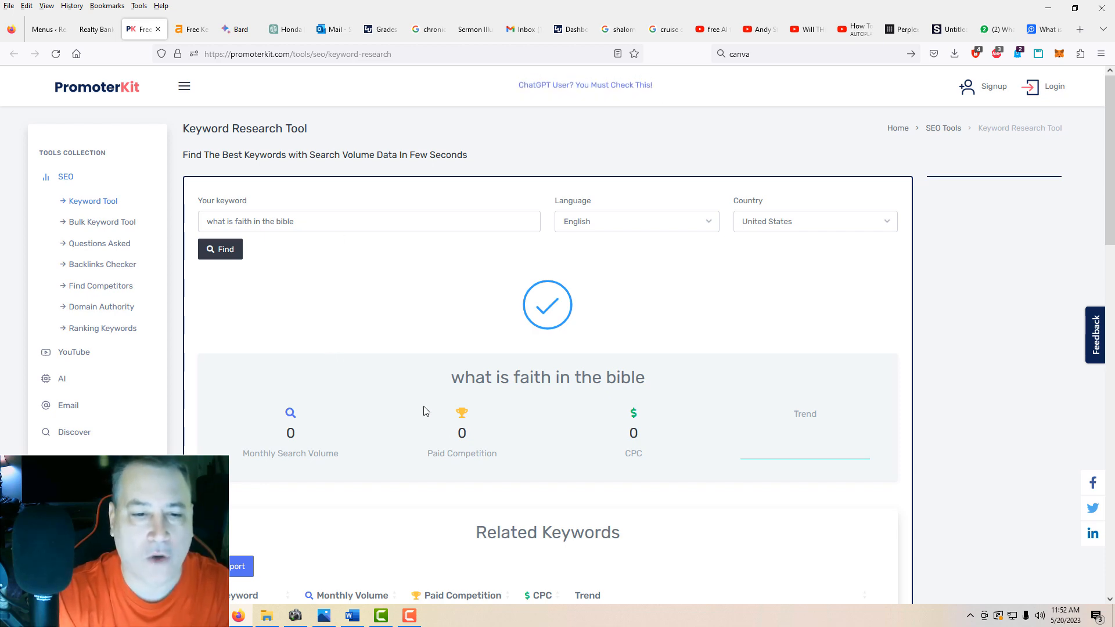
{"action": "scroll", "coordinate": [616, 403], "scroll_direction": "down", "scroll_amount": 4}
{"action": "scroll", "coordinate": [605, 406], "scroll_direction": "up", "scroll_amount": 3}
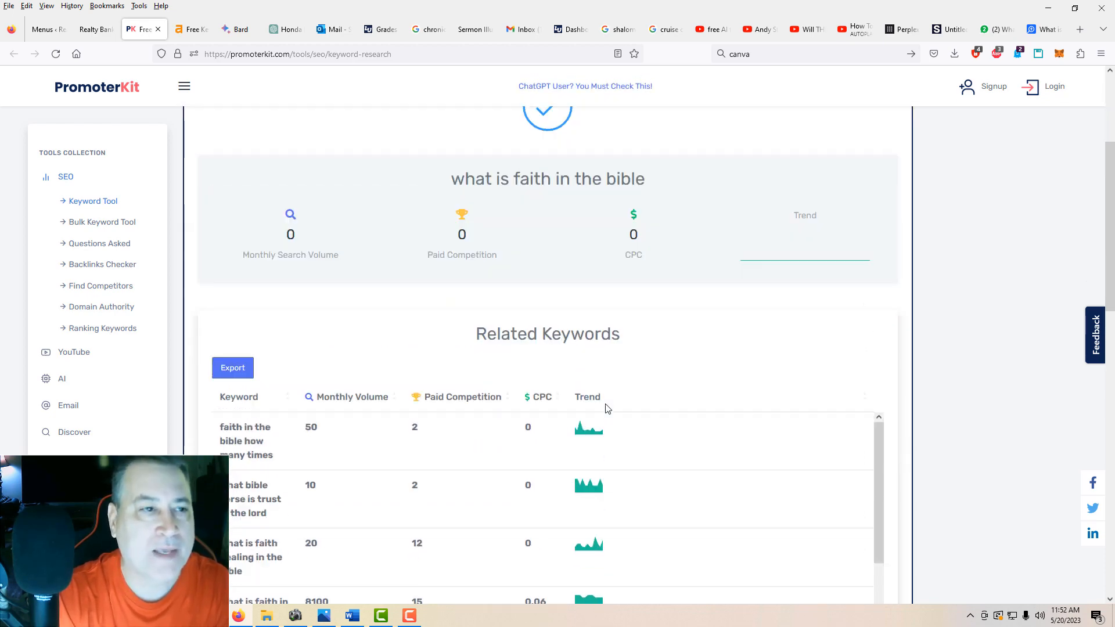
{"action": "scroll", "coordinate": [606, 407], "scroll_direction": "up", "scroll_amount": 1}
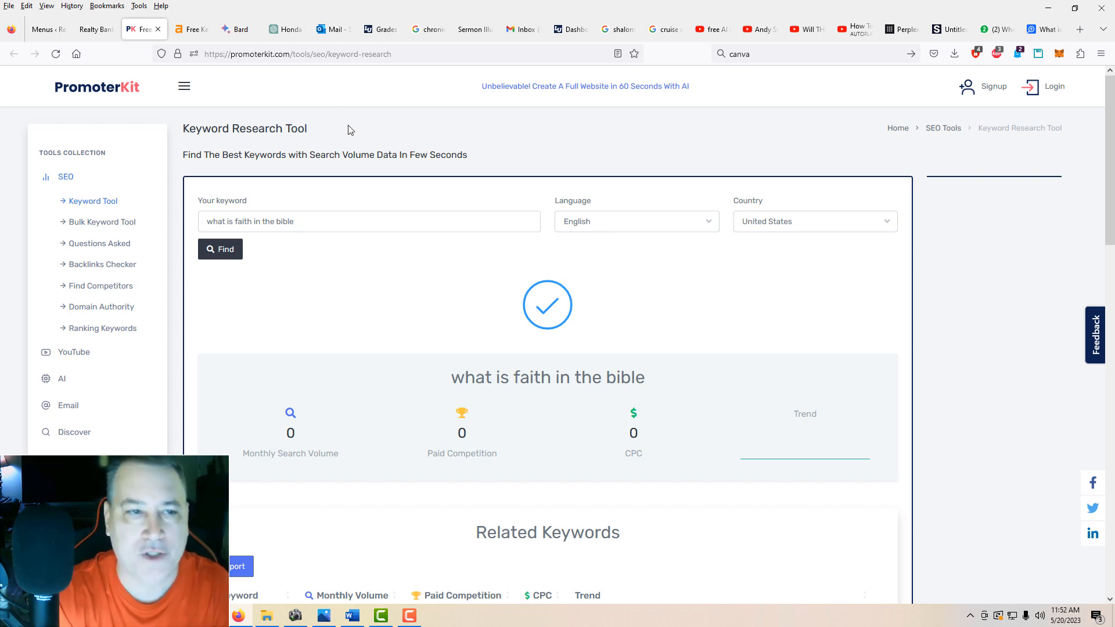
{"action": "scroll", "coordinate": [411, 323], "scroll_direction": "down", "scroll_amount": 2}
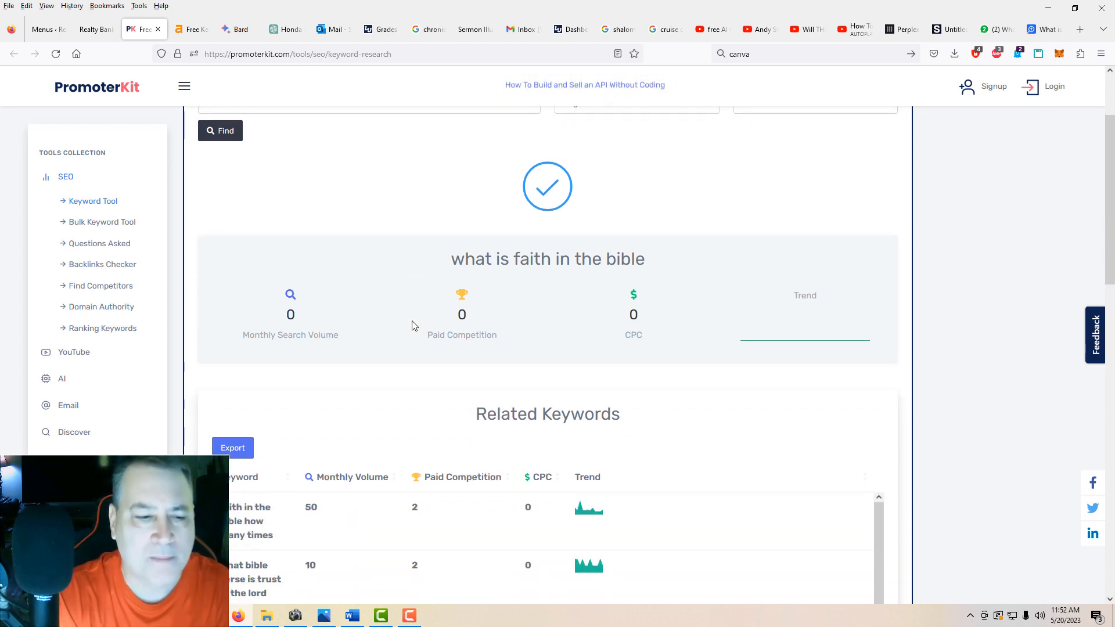
{"action": "scroll", "coordinate": [412, 323], "scroll_direction": "up", "scroll_amount": 2}
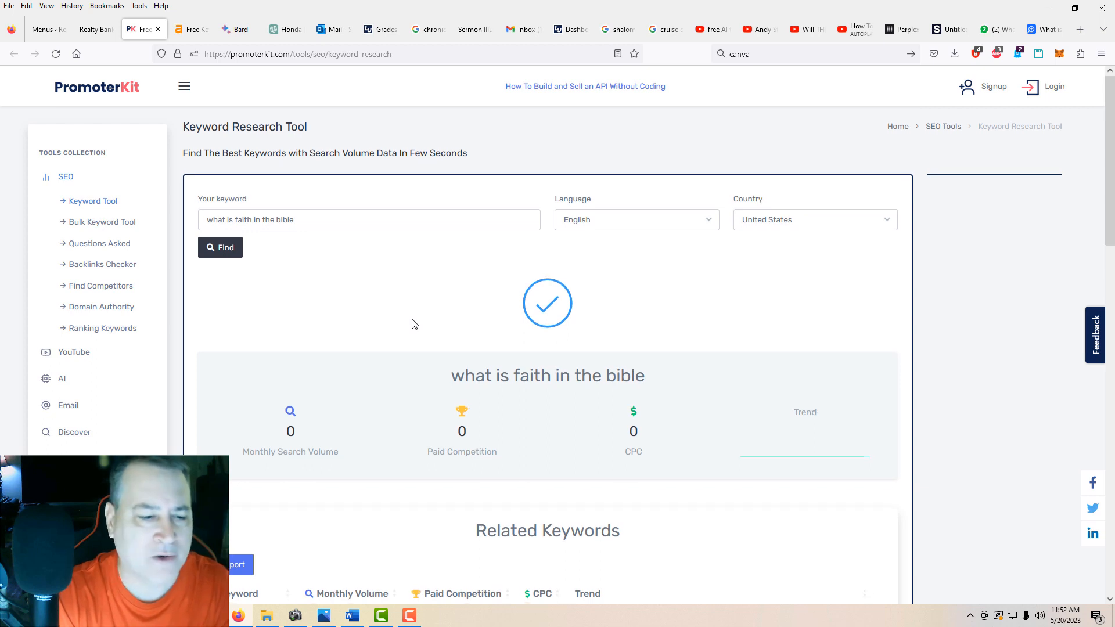
{"action": "scroll", "coordinate": [413, 323], "scroll_direction": "down", "scroll_amount": 5}
{"action": "scroll", "coordinate": [353, 314], "scroll_direction": "down", "scroll_amount": 2}
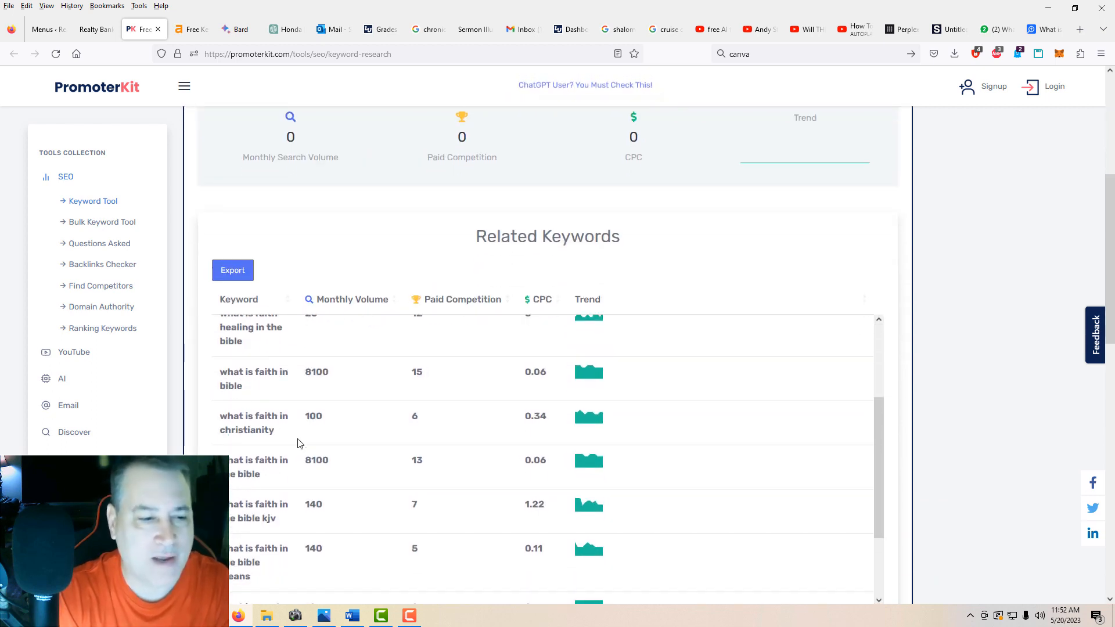
{"action": "scroll", "coordinate": [286, 456], "scroll_direction": "up", "scroll_amount": 1}
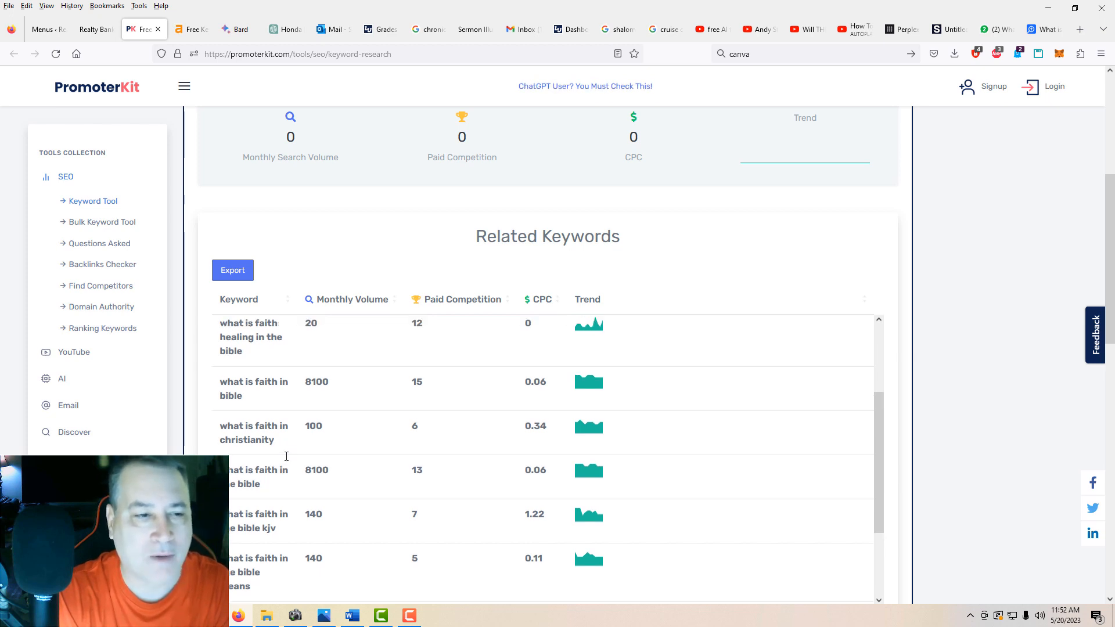
{"action": "scroll", "coordinate": [286, 457], "scroll_direction": "up", "scroll_amount": 2}
{"action": "scroll", "coordinate": [232, 276], "scroll_direction": "up", "scroll_amount": 1}
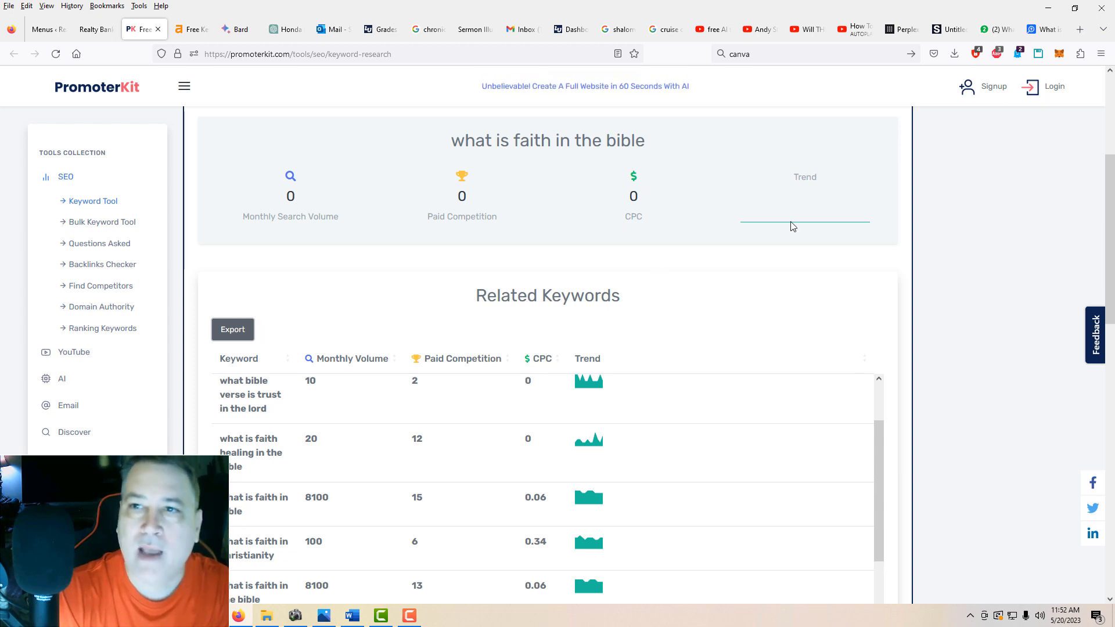
Open the downloaded "Free Keyword Research Tool - PromoterKit(5).csv" in Excel and save it as a comma-delimited CSV named "What is Faith".
{"action": "left_click", "coordinate": [953, 54]}
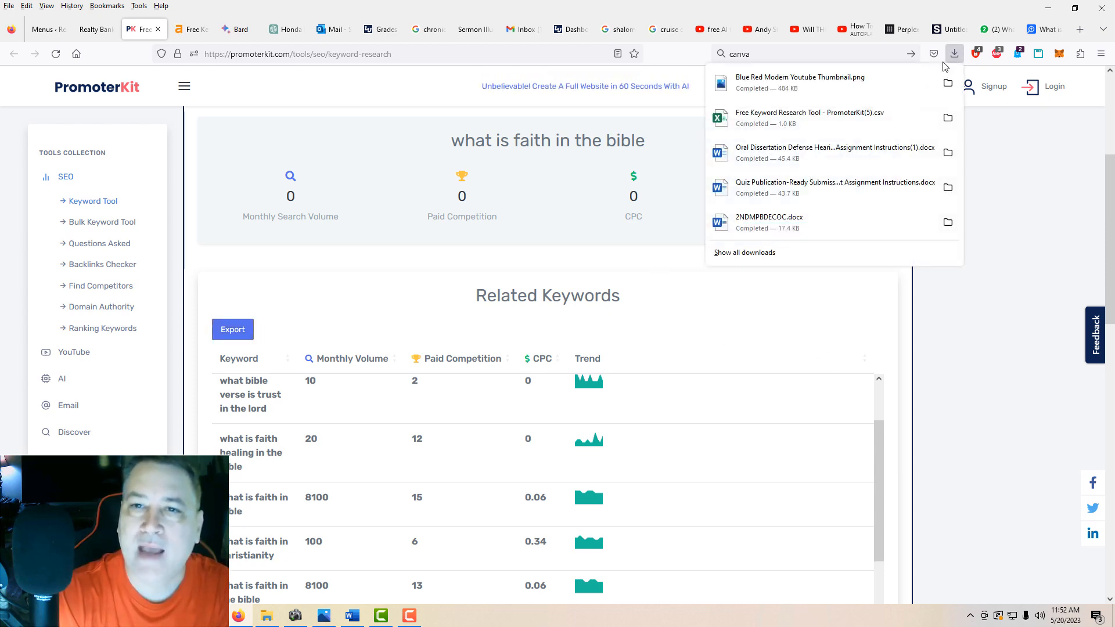
{"action": "left_click", "coordinate": [835, 119]}
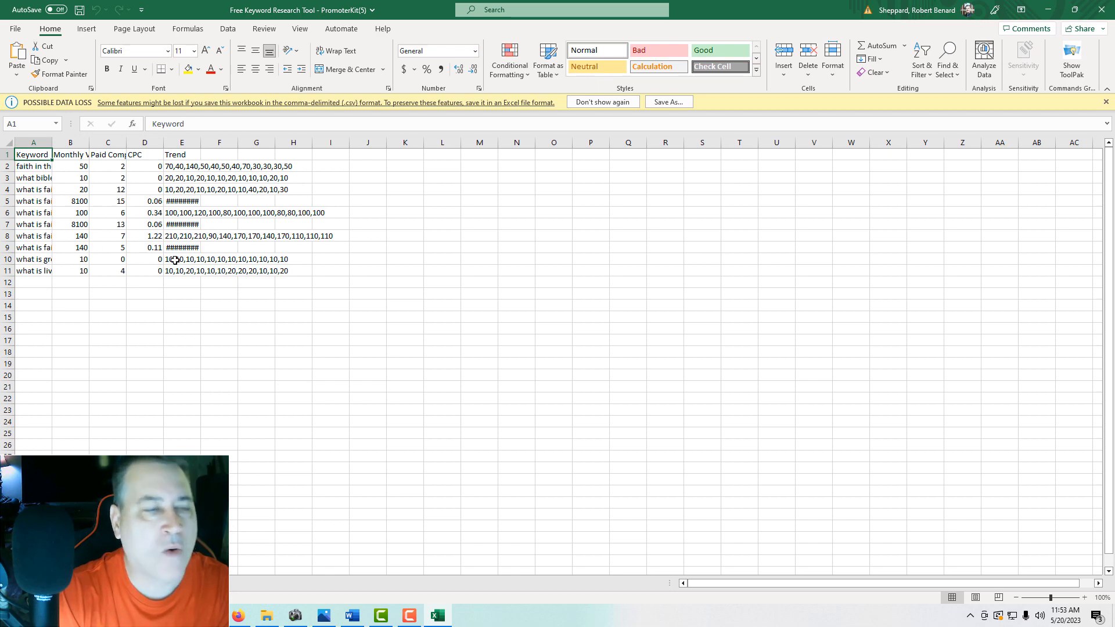
{"action": "left_click", "coordinate": [15, 30]}
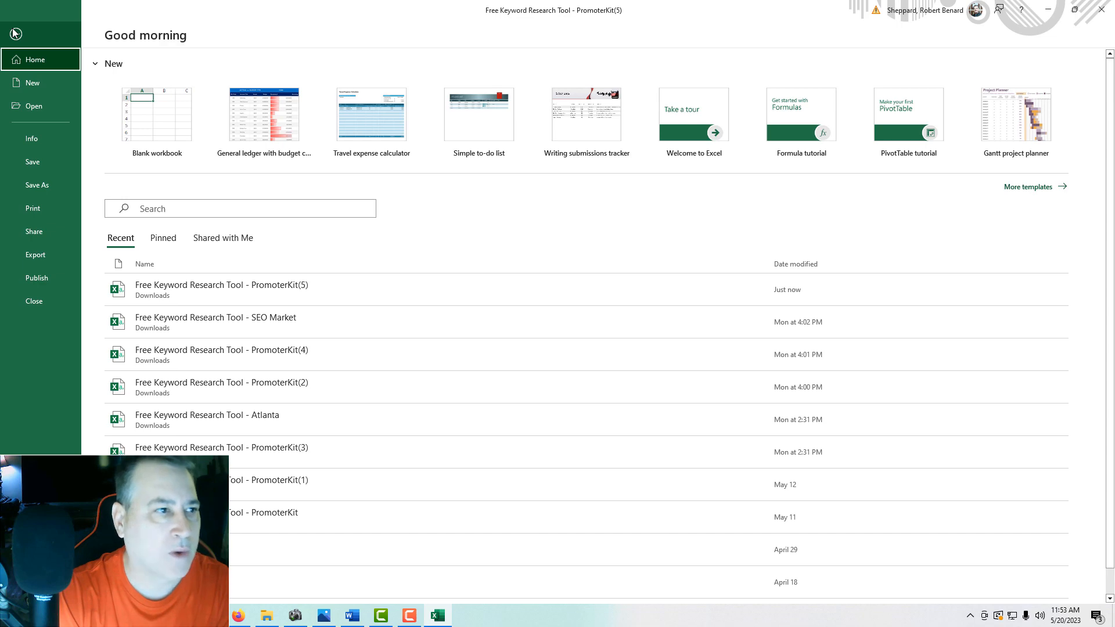
{"action": "left_click", "coordinate": [32, 254]}
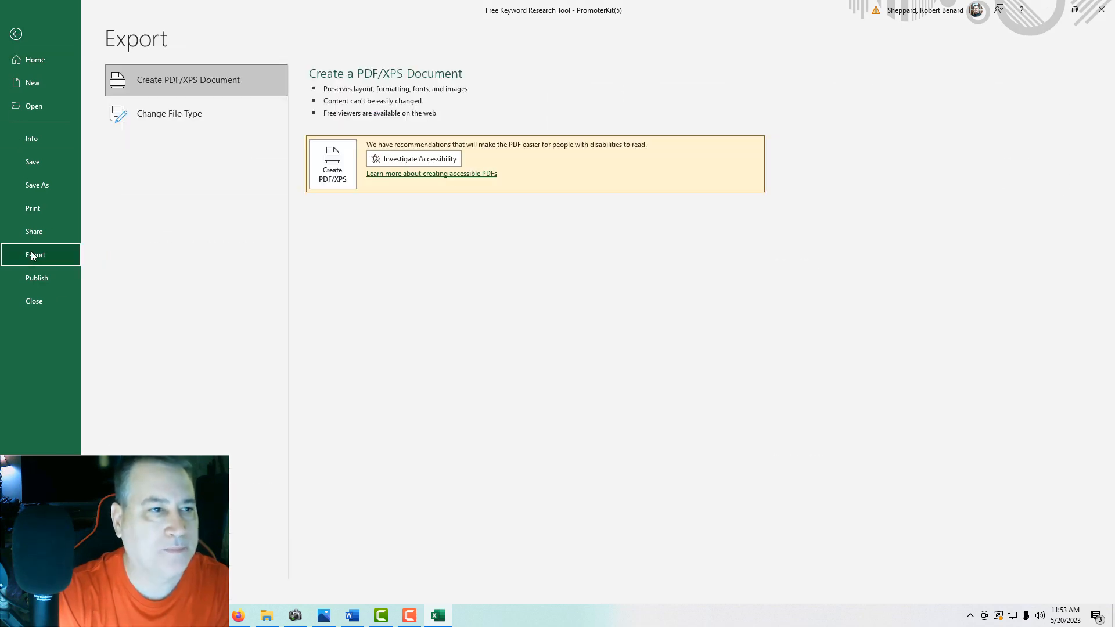
{"action": "left_click", "coordinate": [169, 115]}
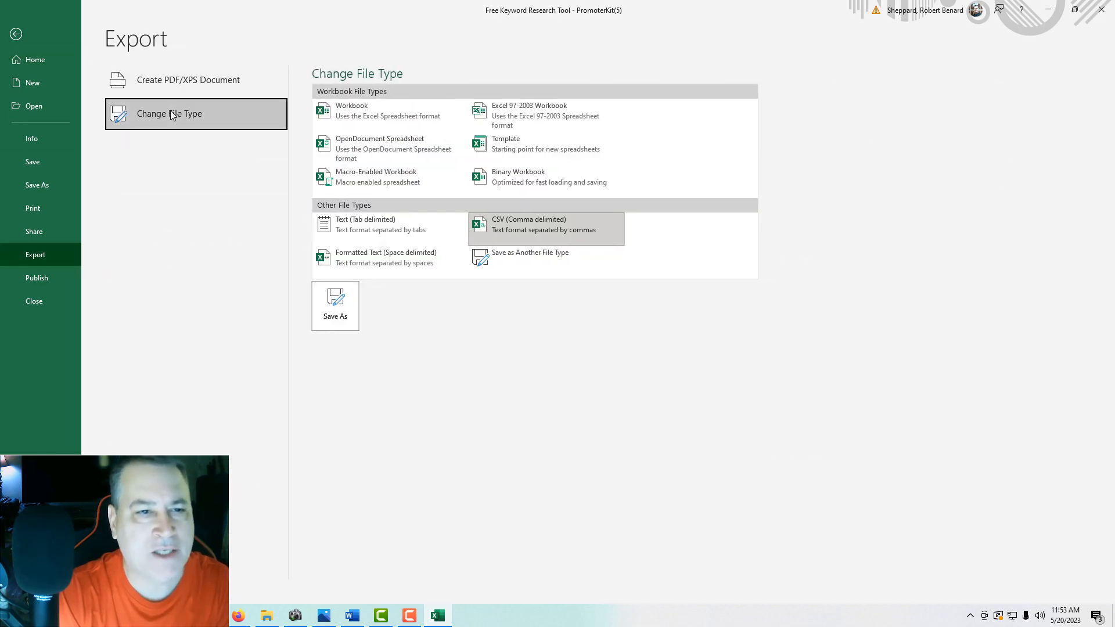
{"action": "left_click", "coordinate": [493, 239]}
{"action": "left_click", "coordinate": [334, 309]}
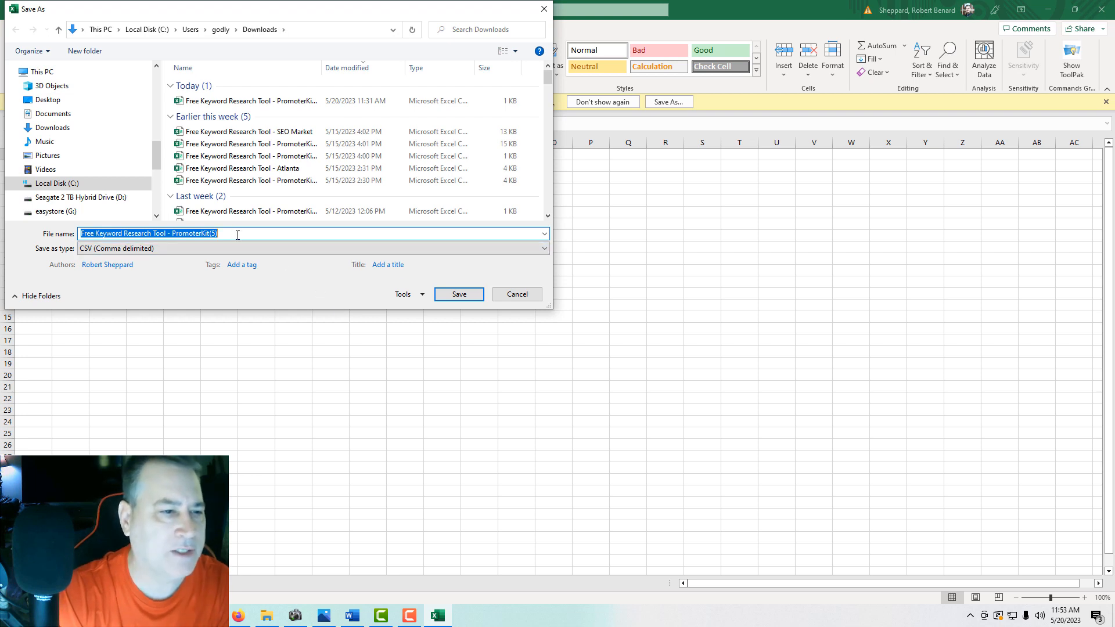
{"action": "type", "text": "What is F"}
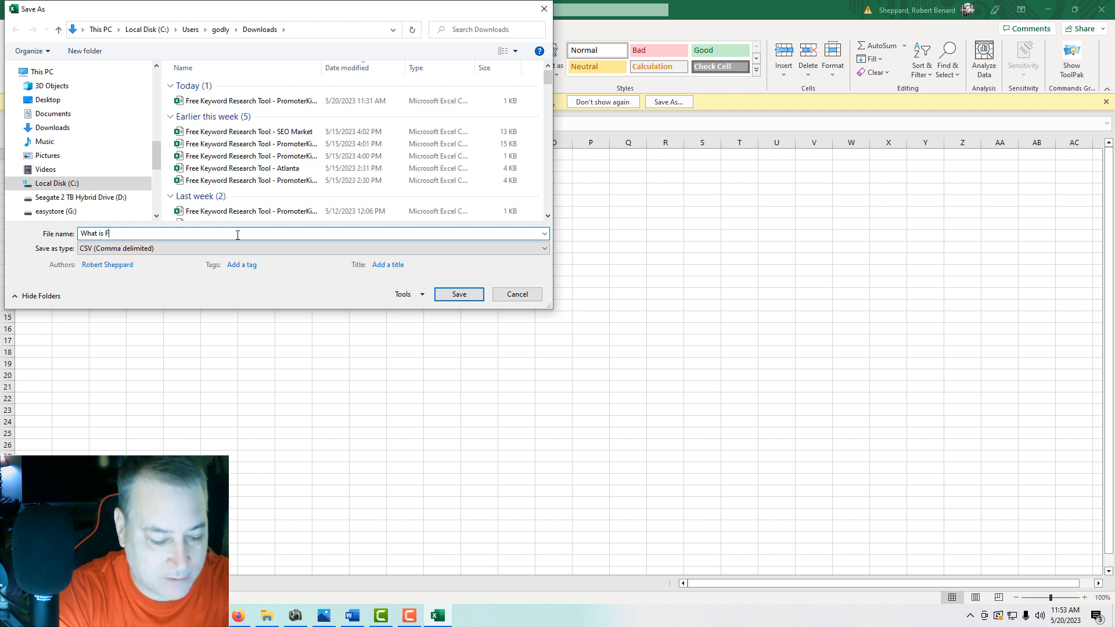
{"action": "type", "text": "aith"}
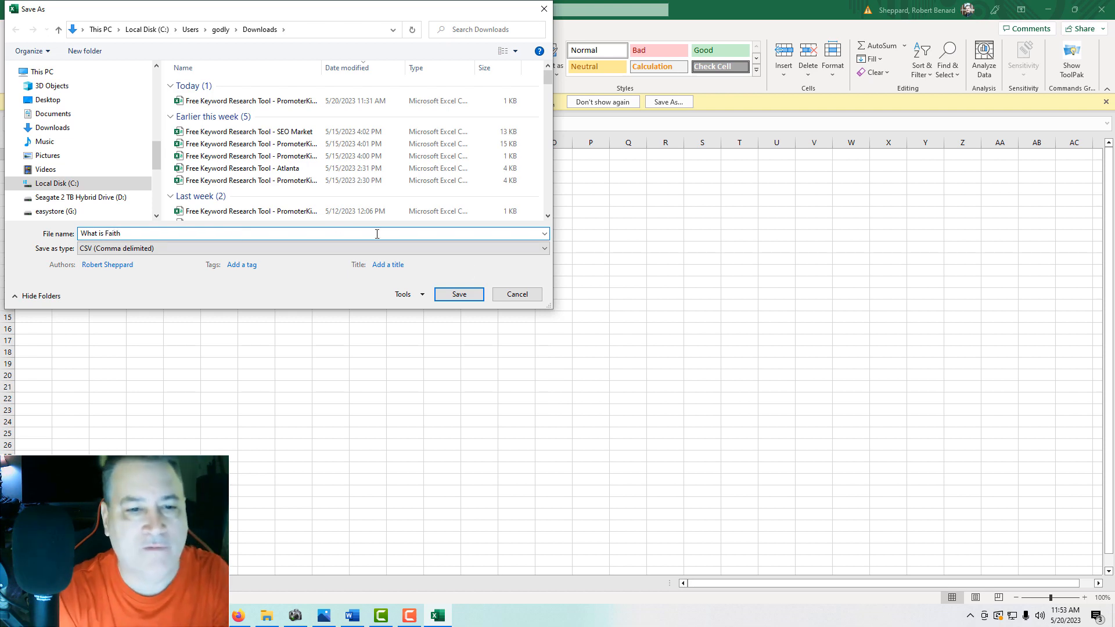
{"action": "left_click", "coordinate": [464, 299]}
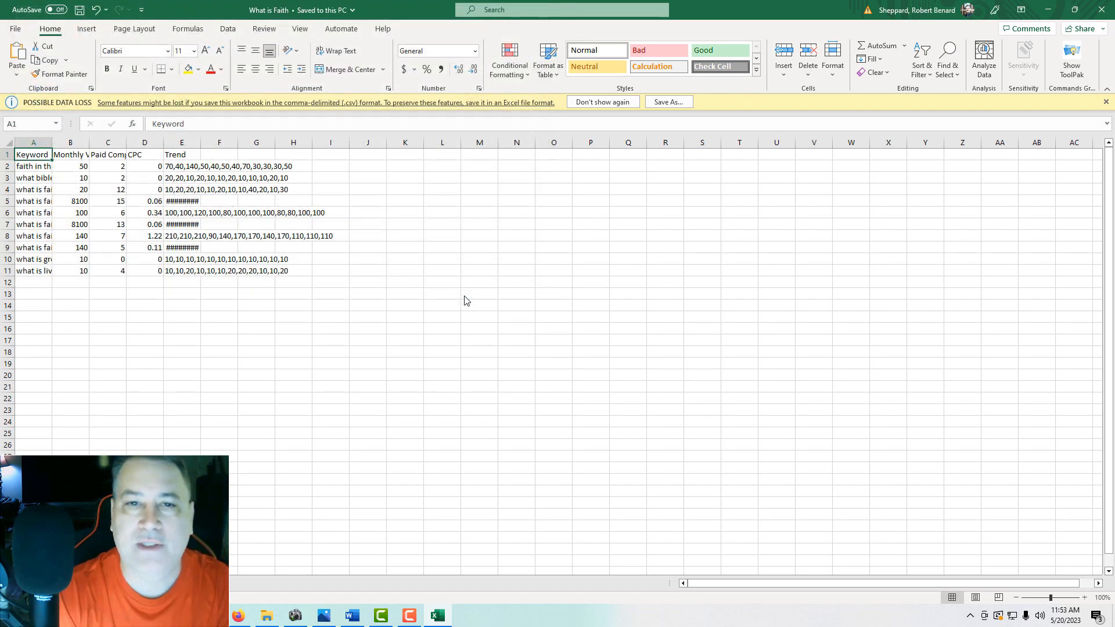
{"action": "left_click", "coordinate": [1048, 10]}
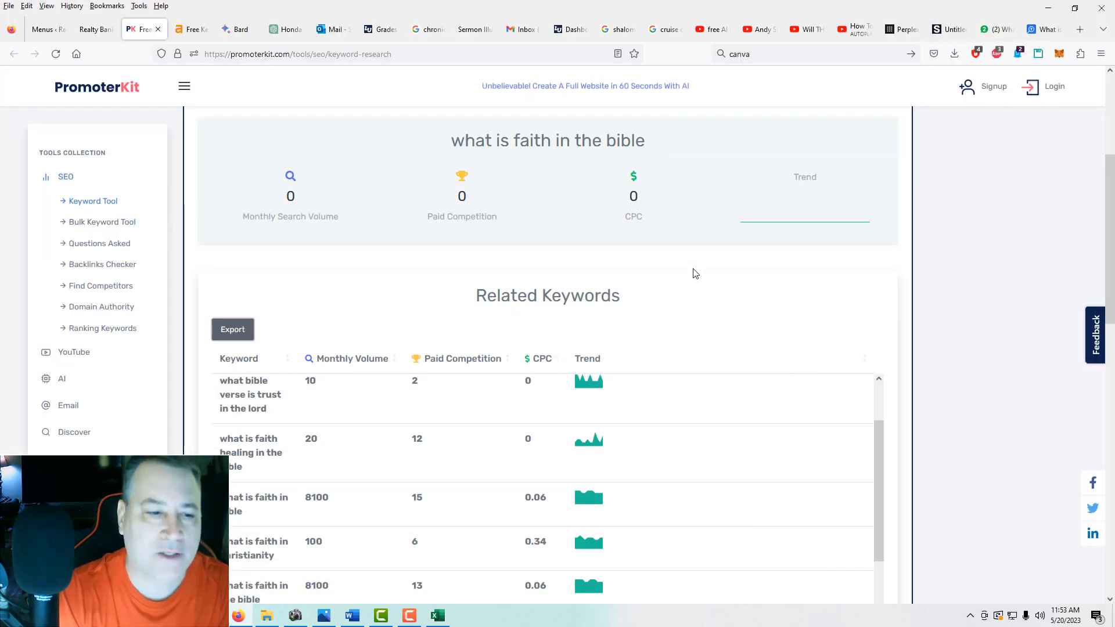
Switch to Shopia and upload the "What is Faith" CSV as the article's keywords, mapping only the Keyword column.
{"action": "left_click", "coordinate": [950, 29]}
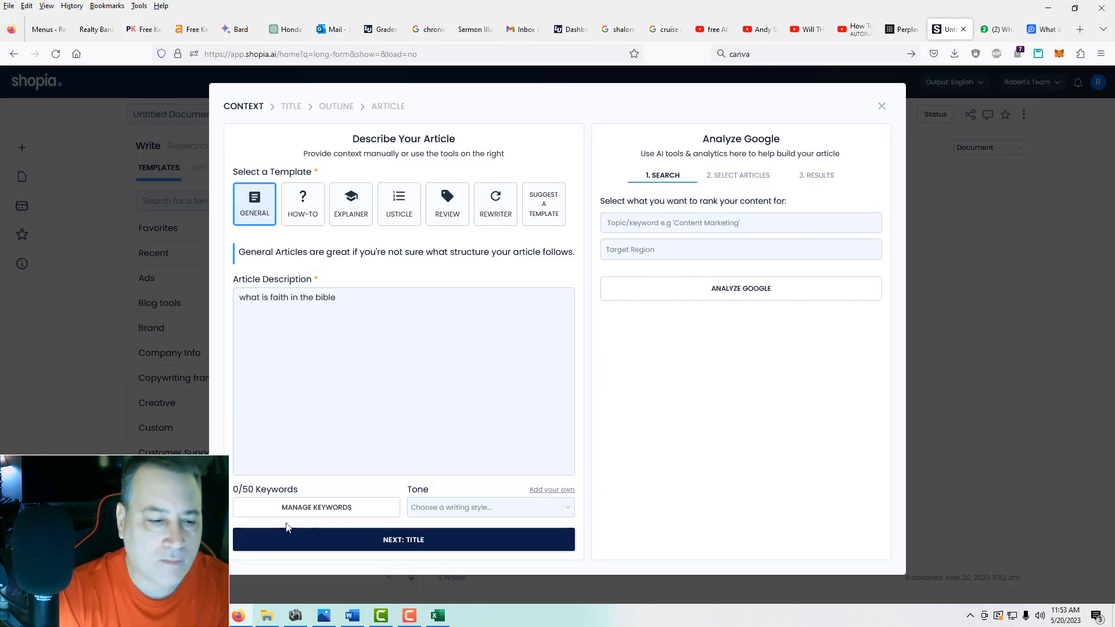
{"action": "left_click", "coordinate": [318, 509]}
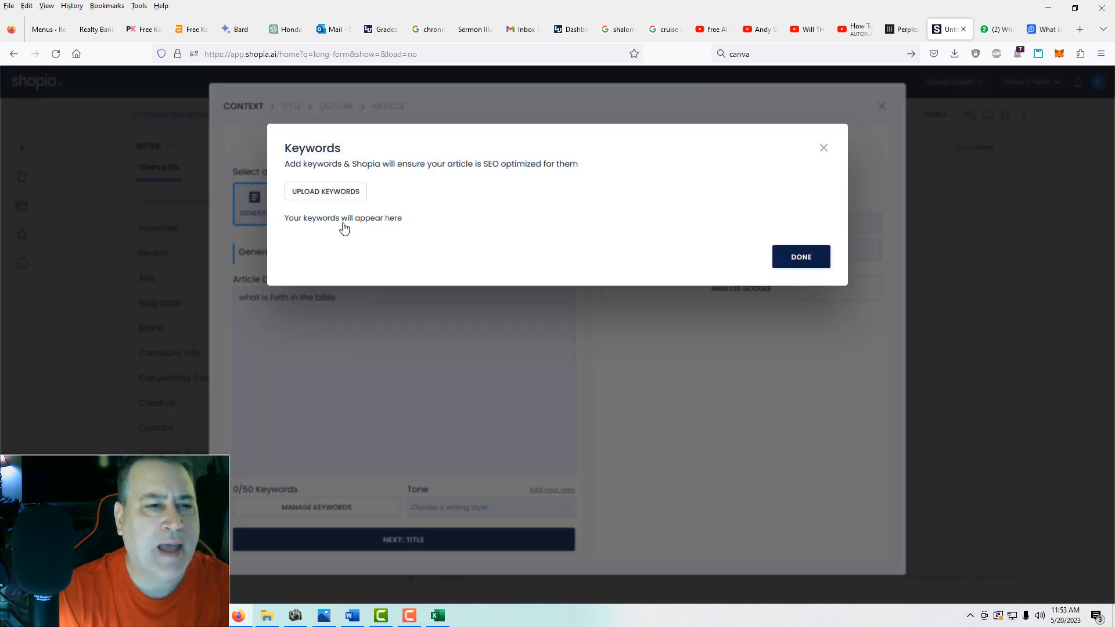
{"action": "left_click", "coordinate": [332, 193]}
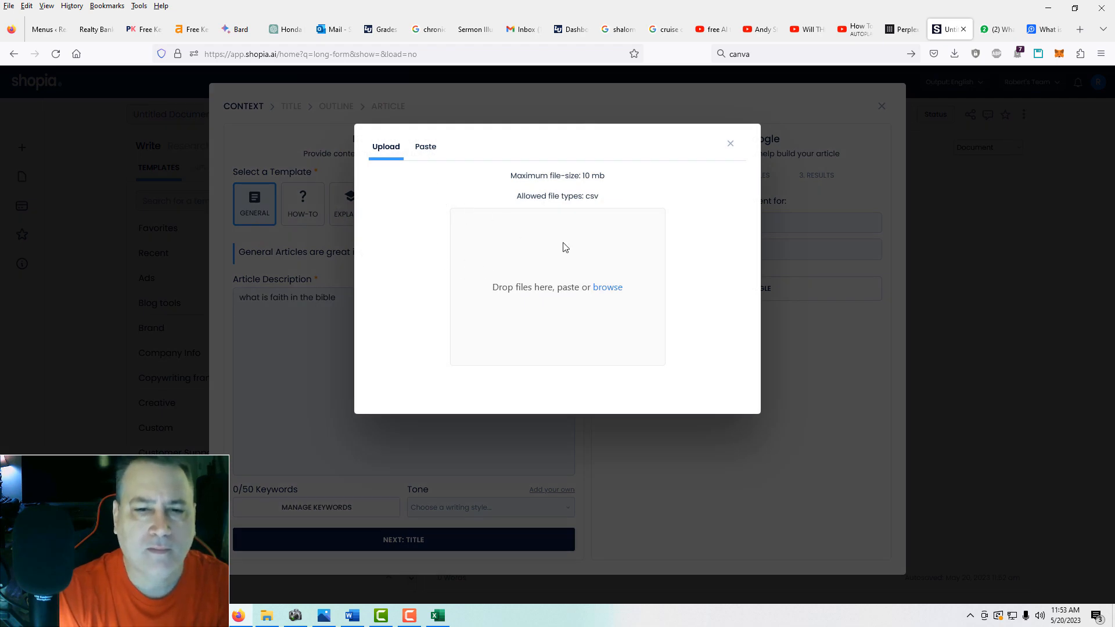
{"action": "left_click", "coordinate": [607, 287]}
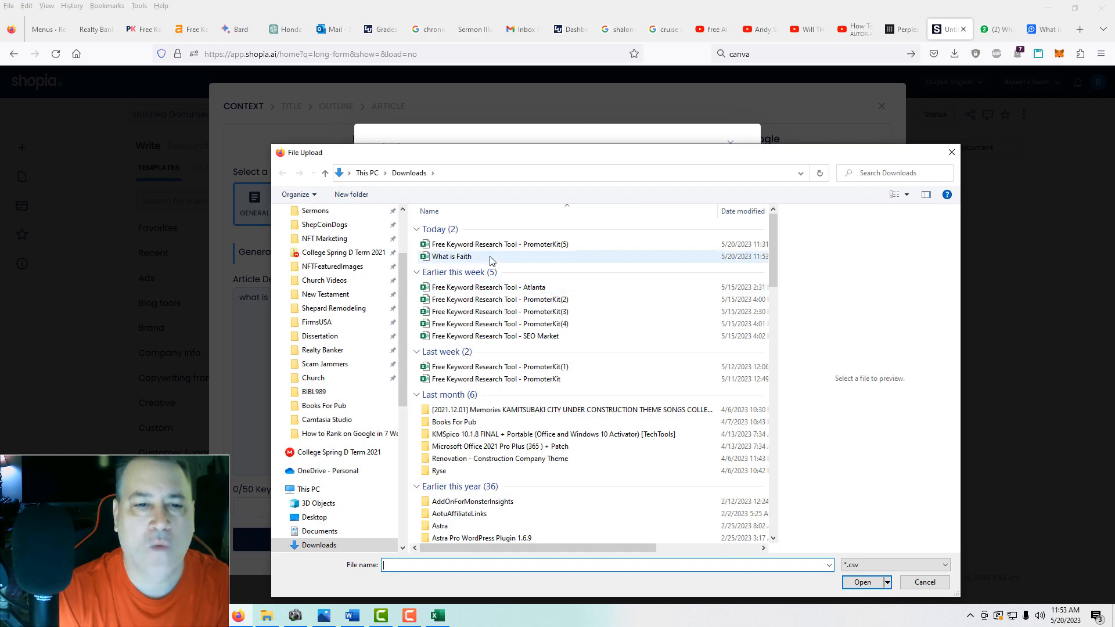
{"action": "left_click", "coordinate": [465, 257]}
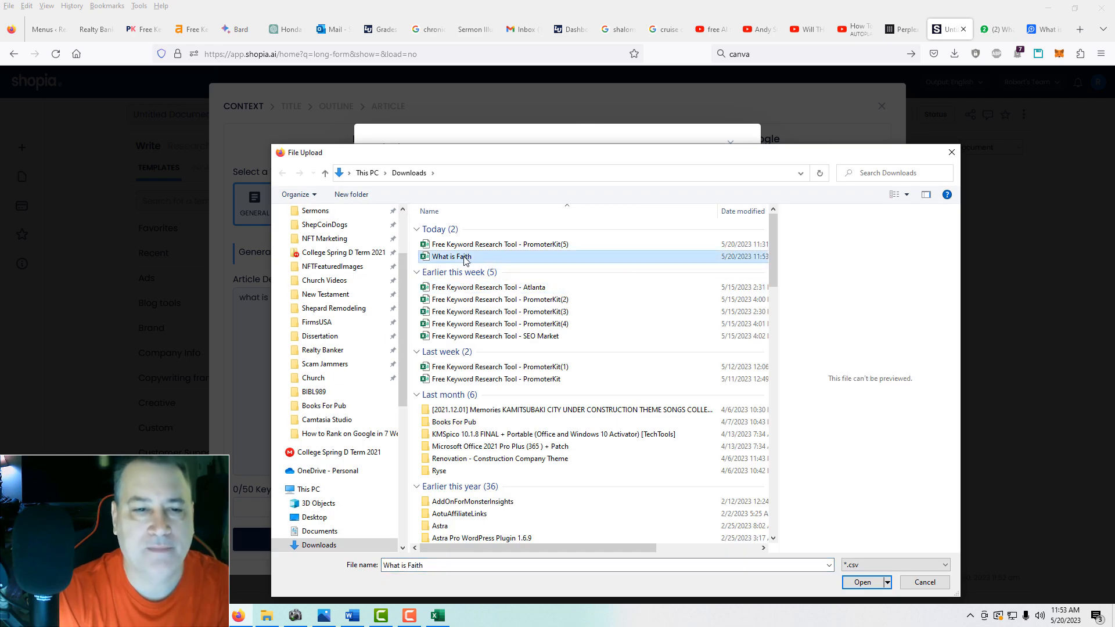
{"action": "left_click", "coordinate": [863, 582]}
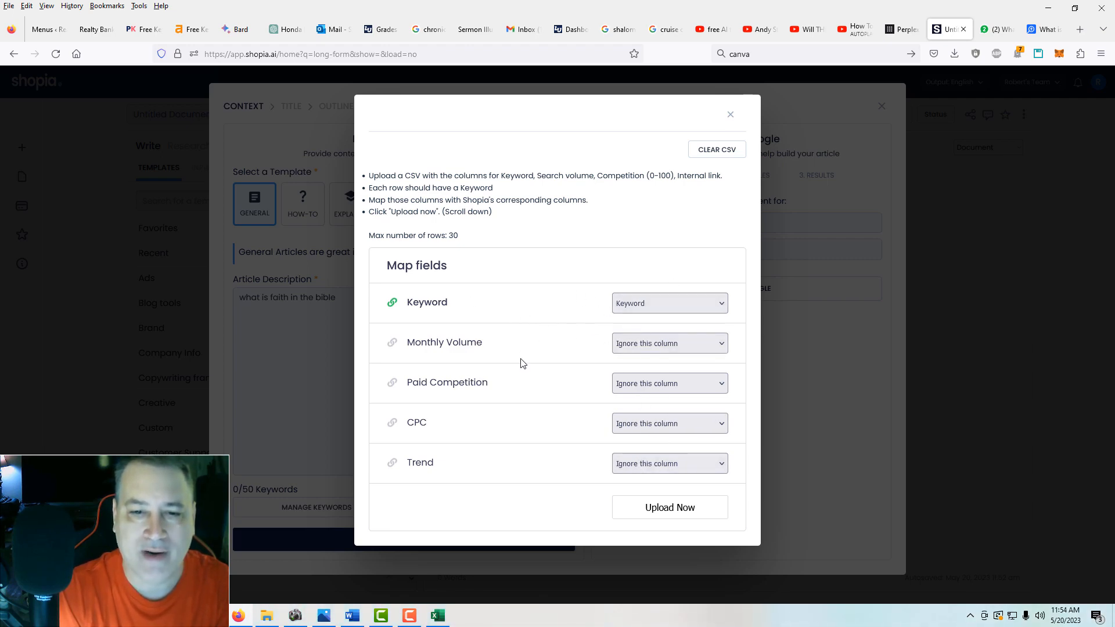
{"action": "left_click", "coordinate": [671, 511]}
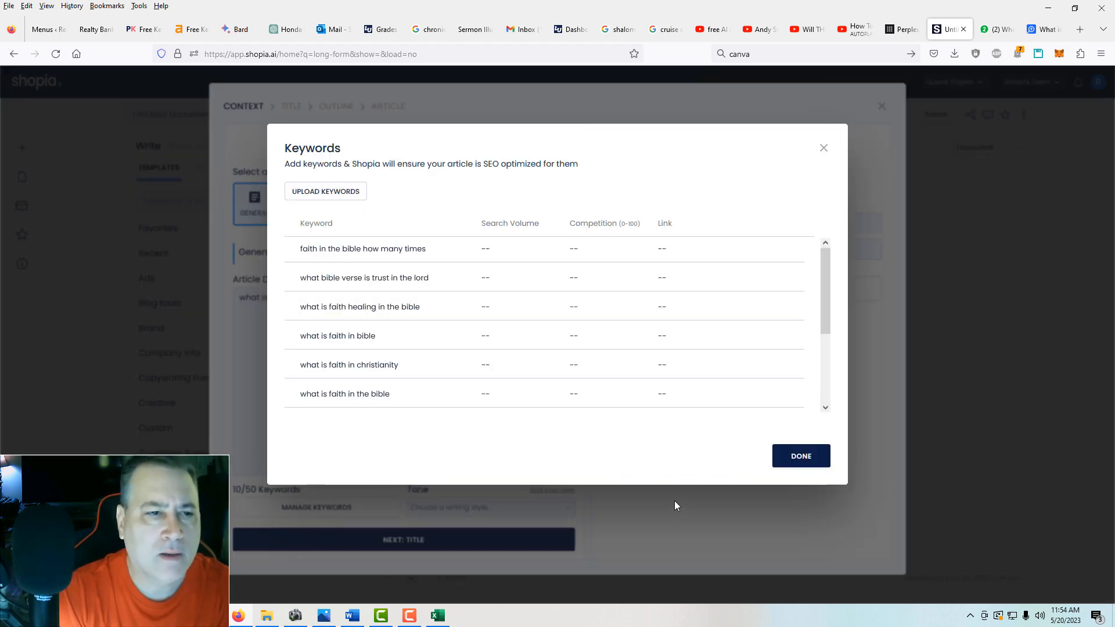
{"action": "left_click", "coordinate": [797, 460]}
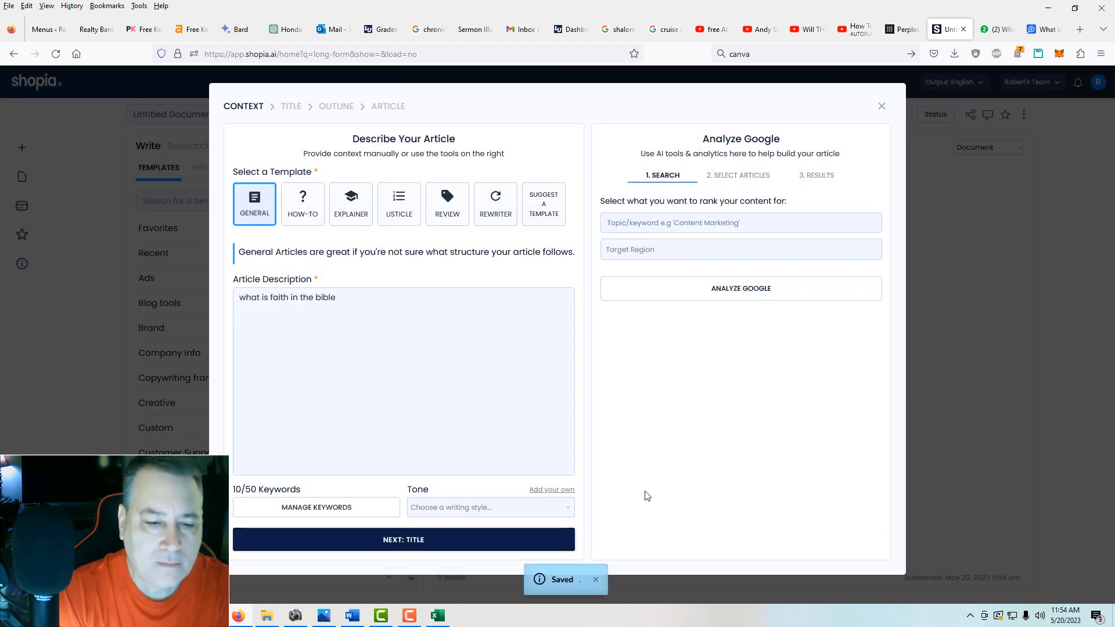
Set the article's tone to Educational and proceed to the title stage.
{"action": "left_click", "coordinate": [569, 510]}
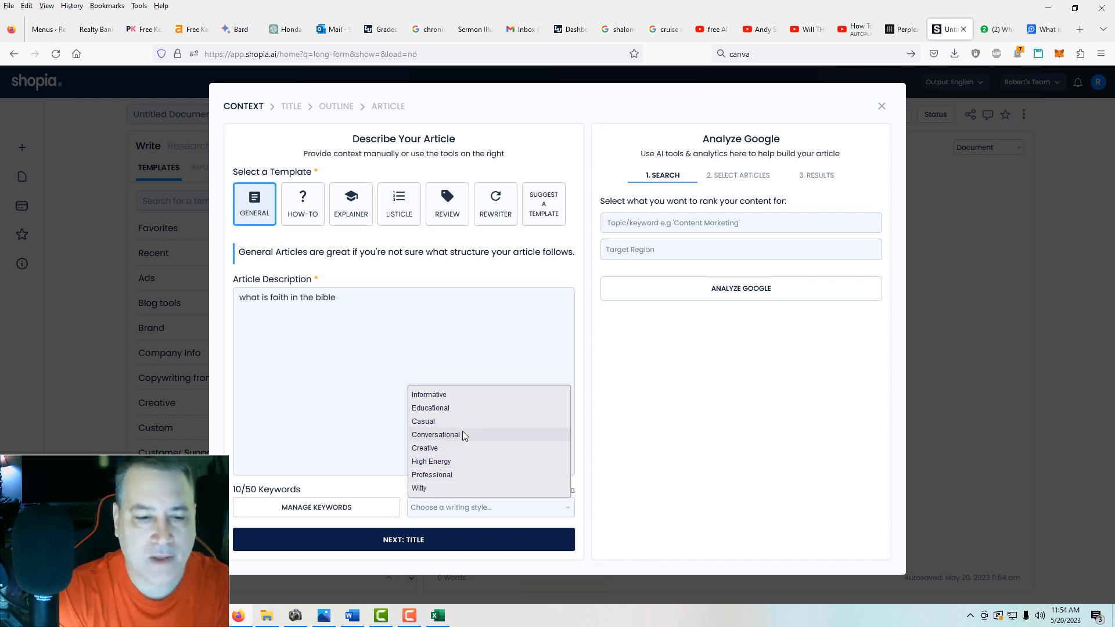
{"action": "left_click", "coordinate": [440, 408]}
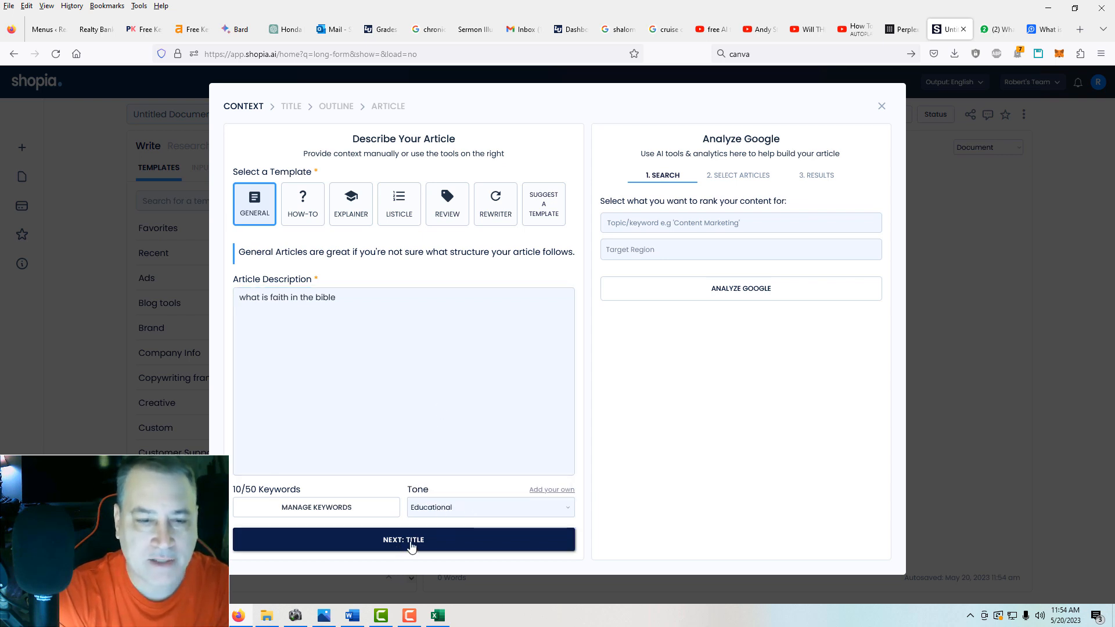
{"action": "left_click", "coordinate": [411, 540]}
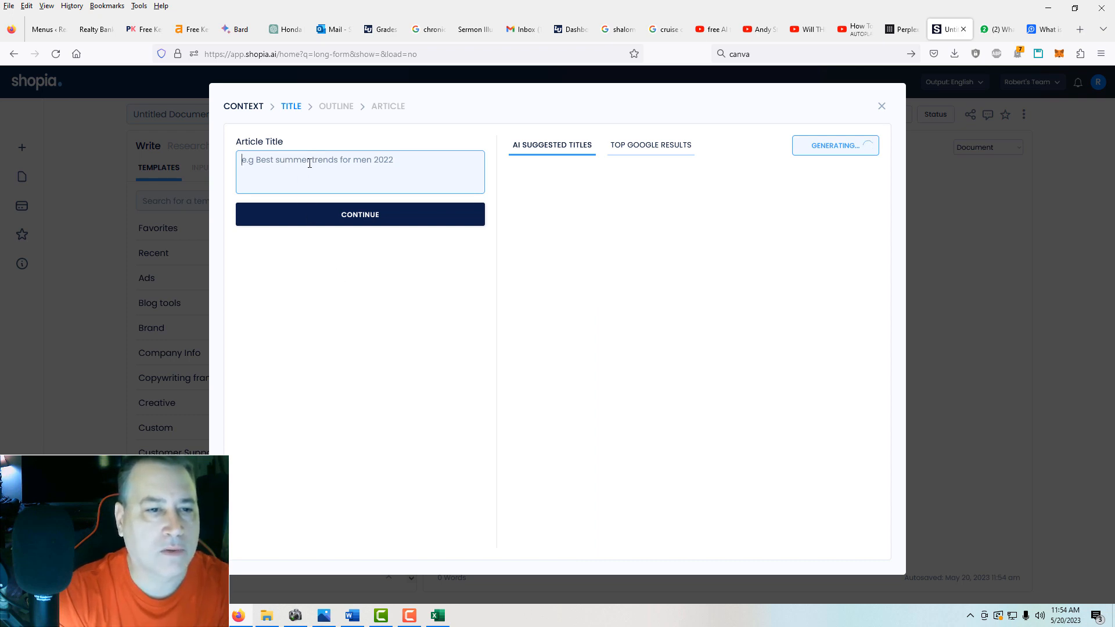
Title the article "What is Faith in the Bible" and continue to the outline stage.
{"action": "type", "text": "Wh"}
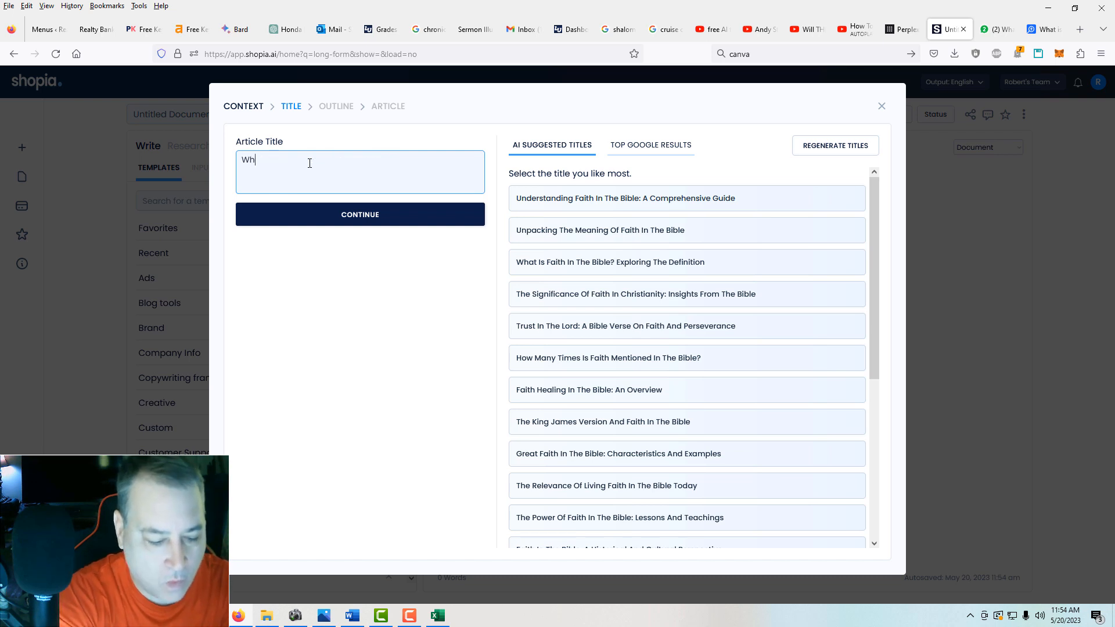
{"action": "type", "text": "at is F"}
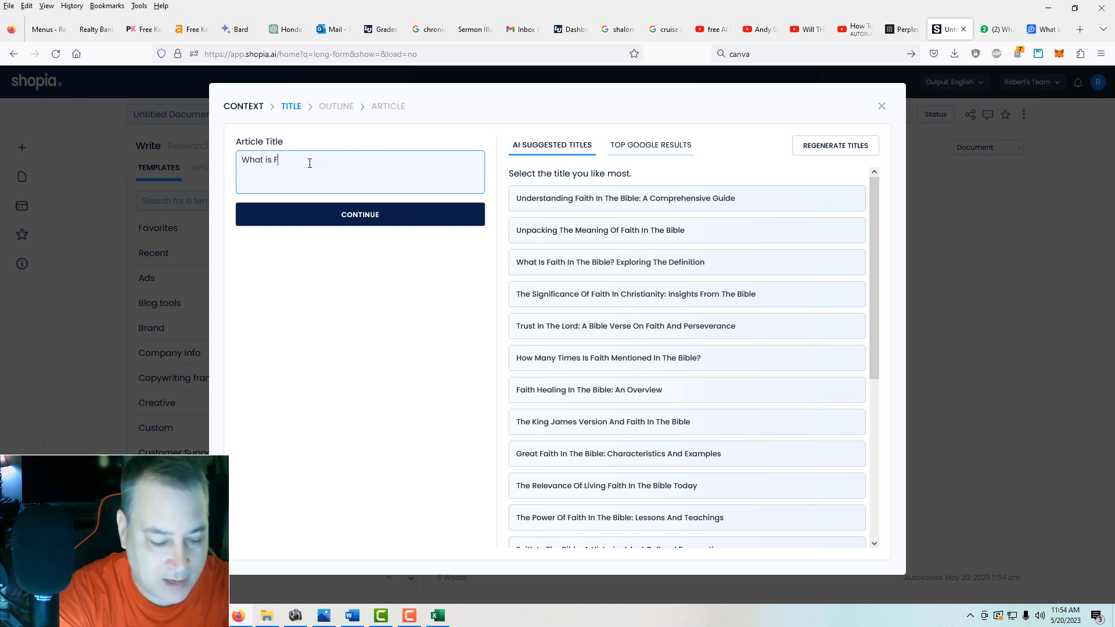
{"action": "type", "text": "aith"}
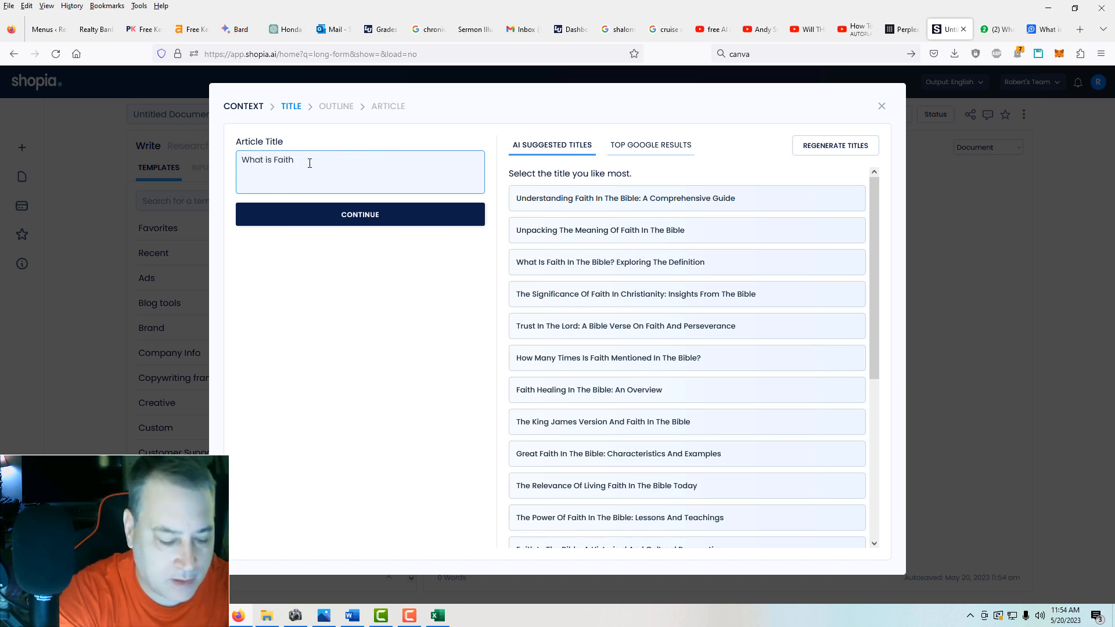
{"action": "type", "text": " in the Bibl"}
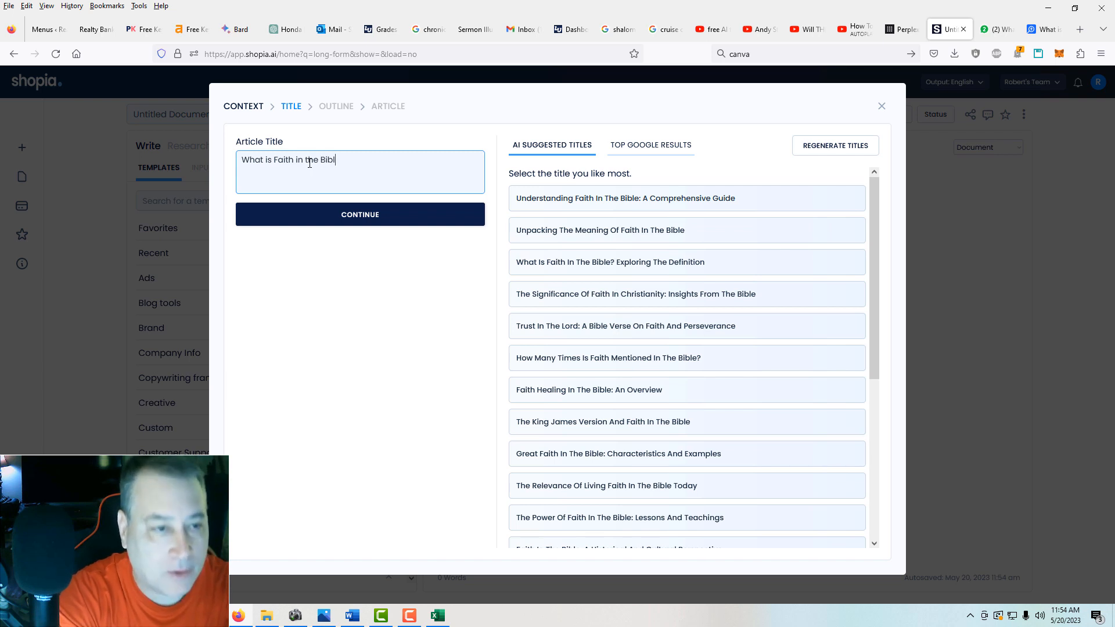
{"action": "type", "text": "e"}
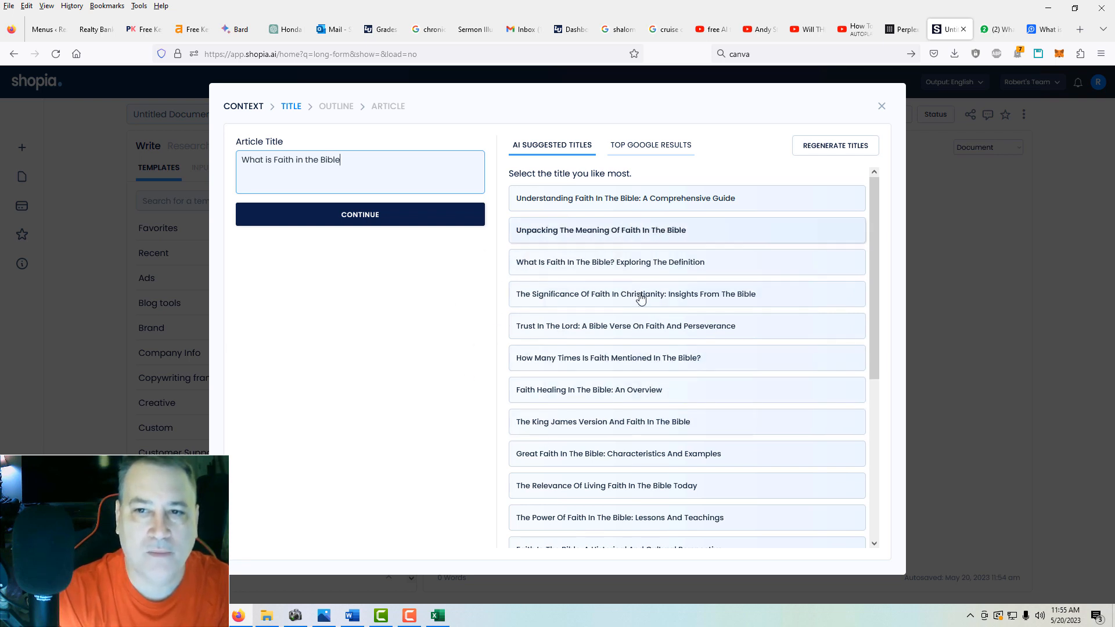
{"action": "left_click", "coordinate": [362, 216]}
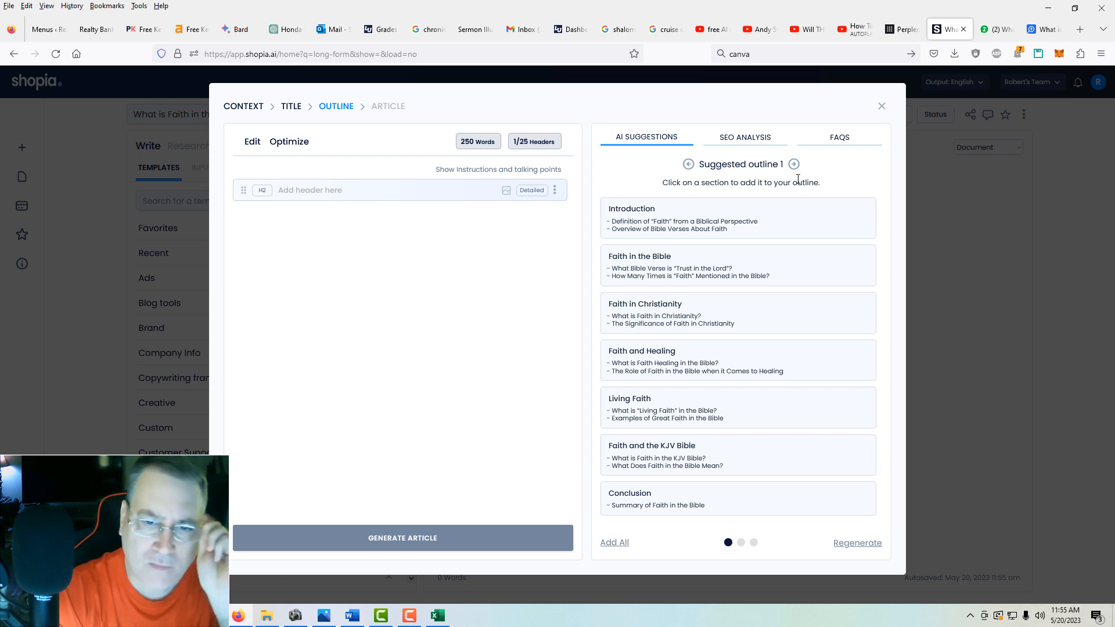
Compare the sections of the three AI-suggested outlines, examining suggested outline 2 through to its conclusion.
{"action": "left_click", "coordinate": [793, 165]}
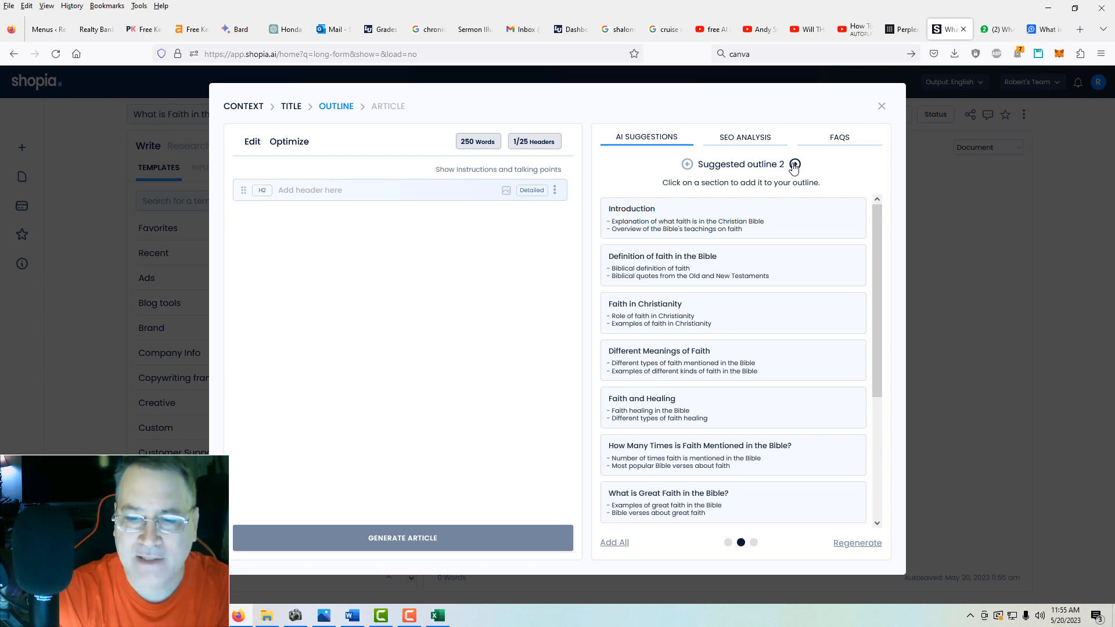
{"action": "mouse_move", "coordinate": [875, 259]}
{"action": "left_mouse_down"}
{"action": "mouse_move", "coordinate": [885, 368]}
{"action": "mouse_move", "coordinate": [901, 209]}
{"action": "left_mouse_up"}
{"action": "left_click", "coordinate": [794, 165]}
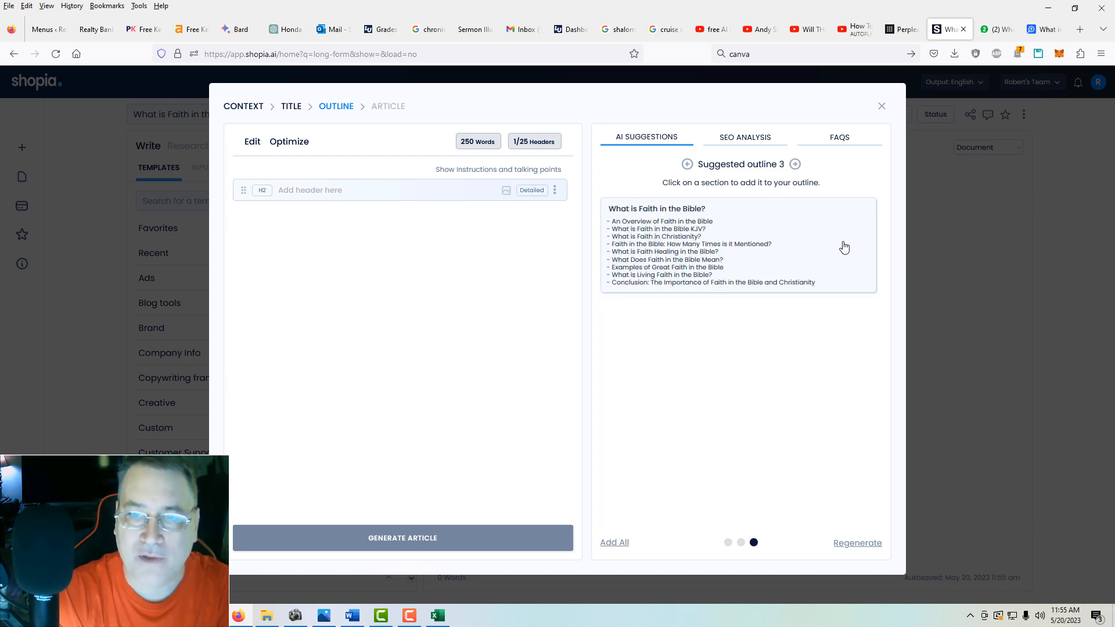
{"action": "left_click", "coordinate": [687, 165]}
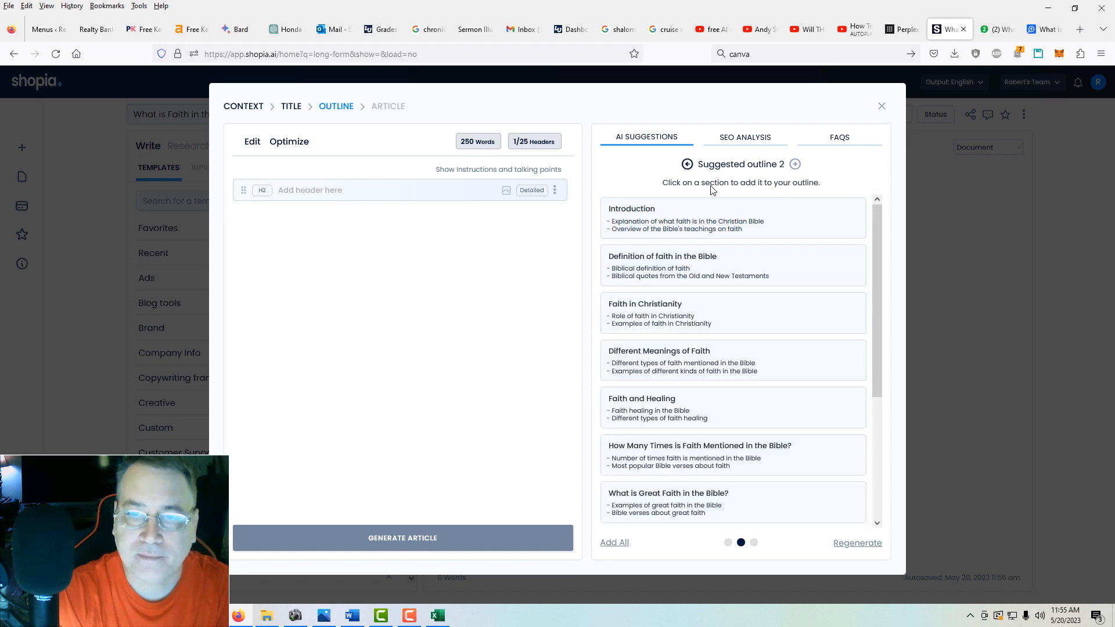
{"action": "left_click", "coordinate": [688, 165]}
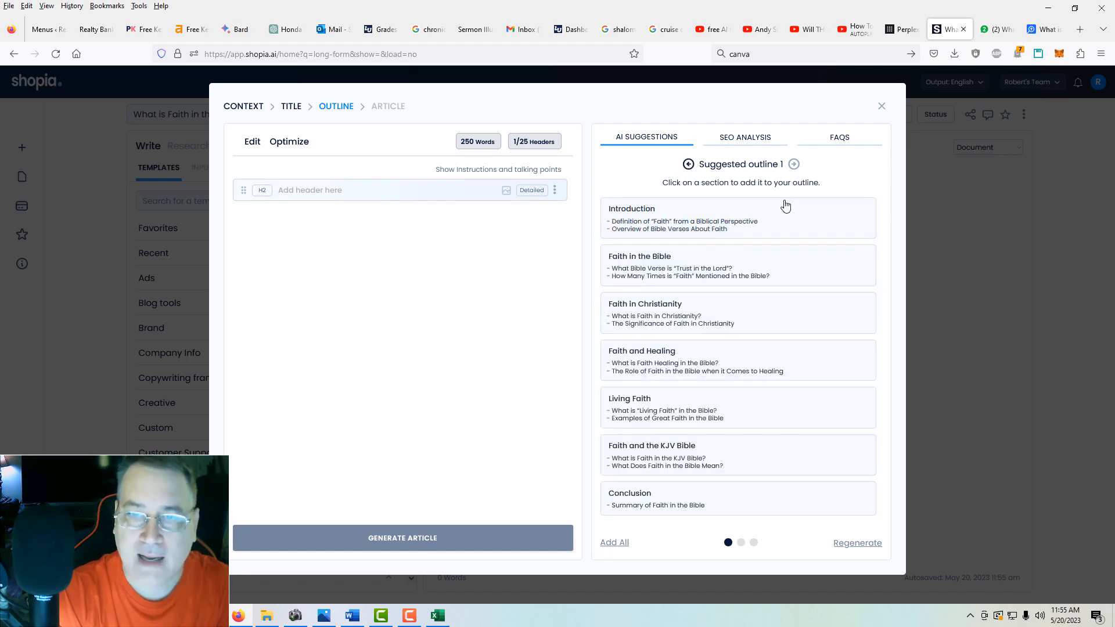
{"action": "left_click", "coordinate": [794, 164]}
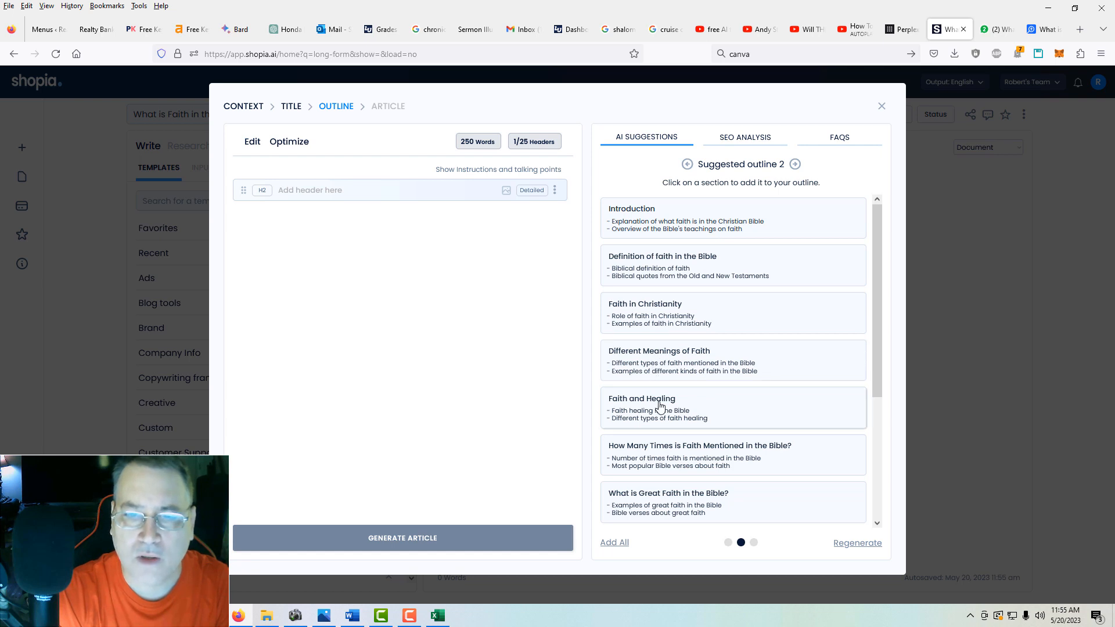
{"action": "left_click", "coordinate": [685, 165]}
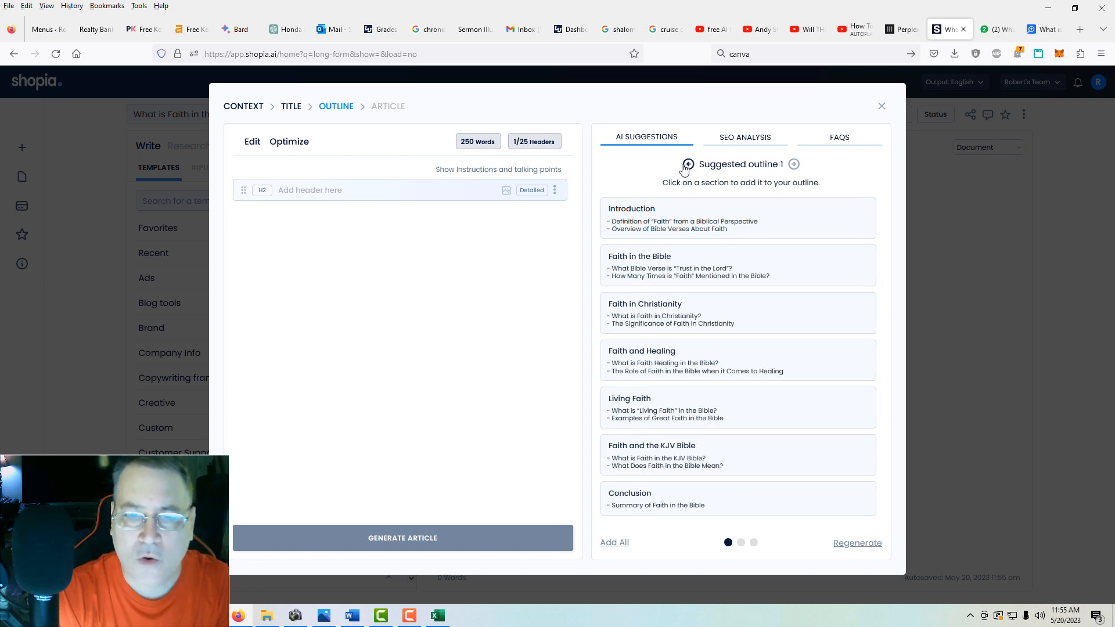
{"action": "left_click", "coordinate": [793, 165]}
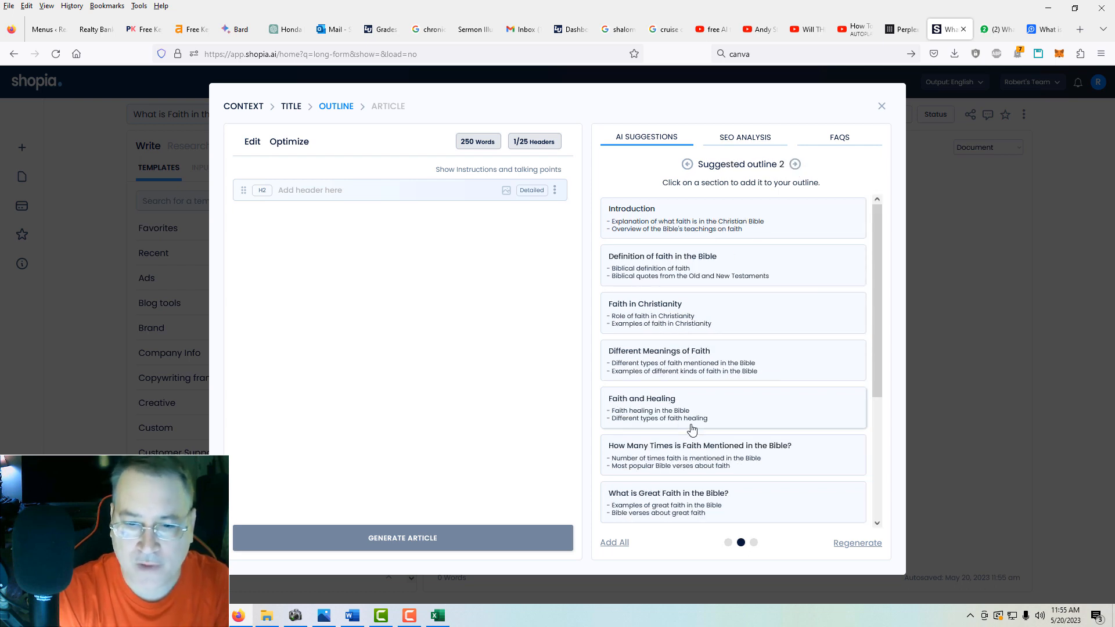
{"action": "scroll", "coordinate": [703, 433], "scroll_direction": "down", "scroll_amount": 2}
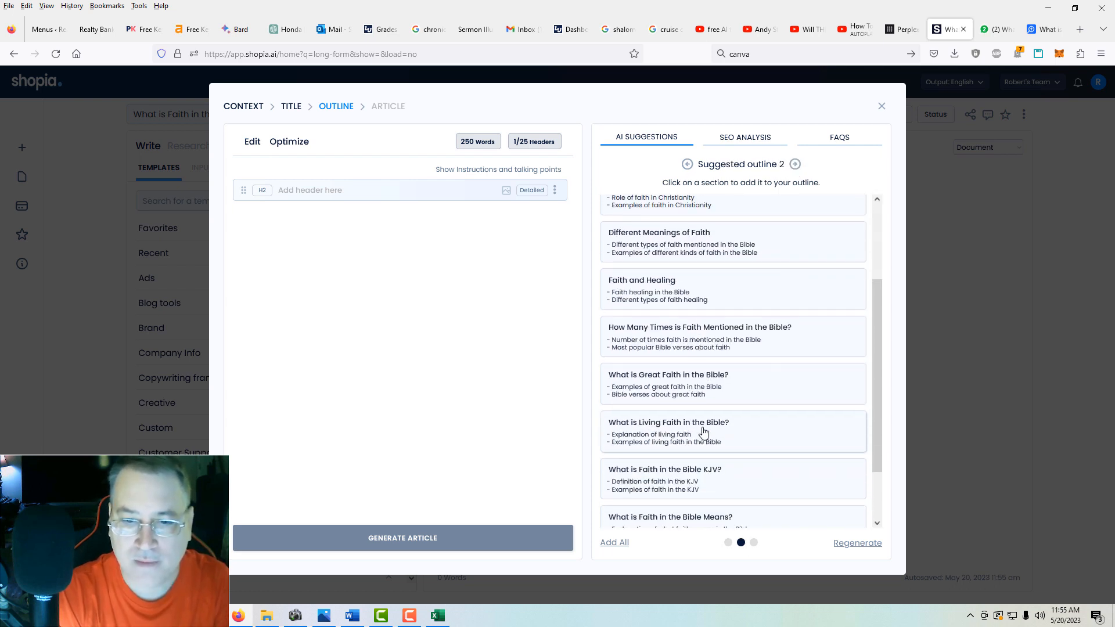
{"action": "scroll", "coordinate": [703, 433], "scroll_direction": "down", "scroll_amount": 1}
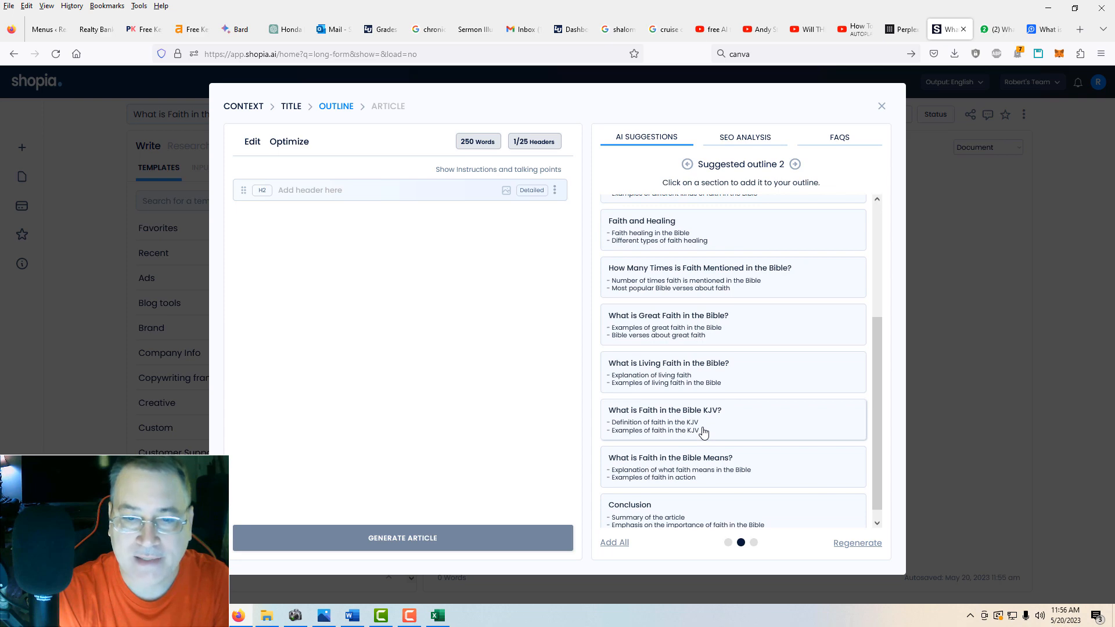
{"action": "scroll", "coordinate": [682, 498], "scroll_direction": "down", "scroll_amount": 1}
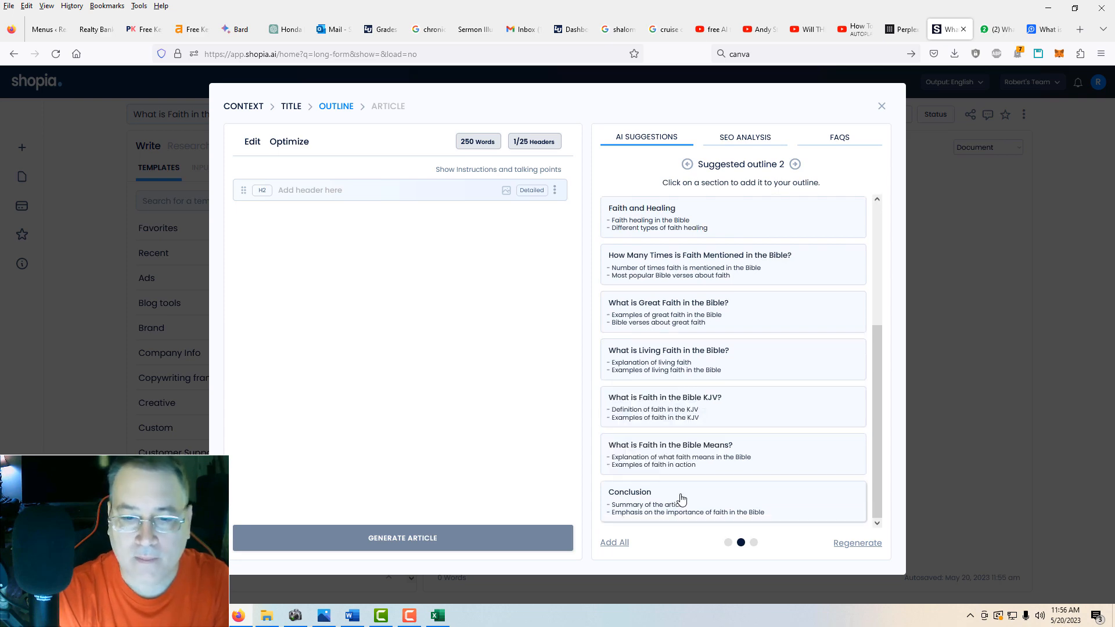
{"action": "scroll", "coordinate": [691, 465], "scroll_direction": "up", "scroll_amount": 3}
{"action": "scroll", "coordinate": [694, 469], "scroll_direction": "down", "scroll_amount": 3}
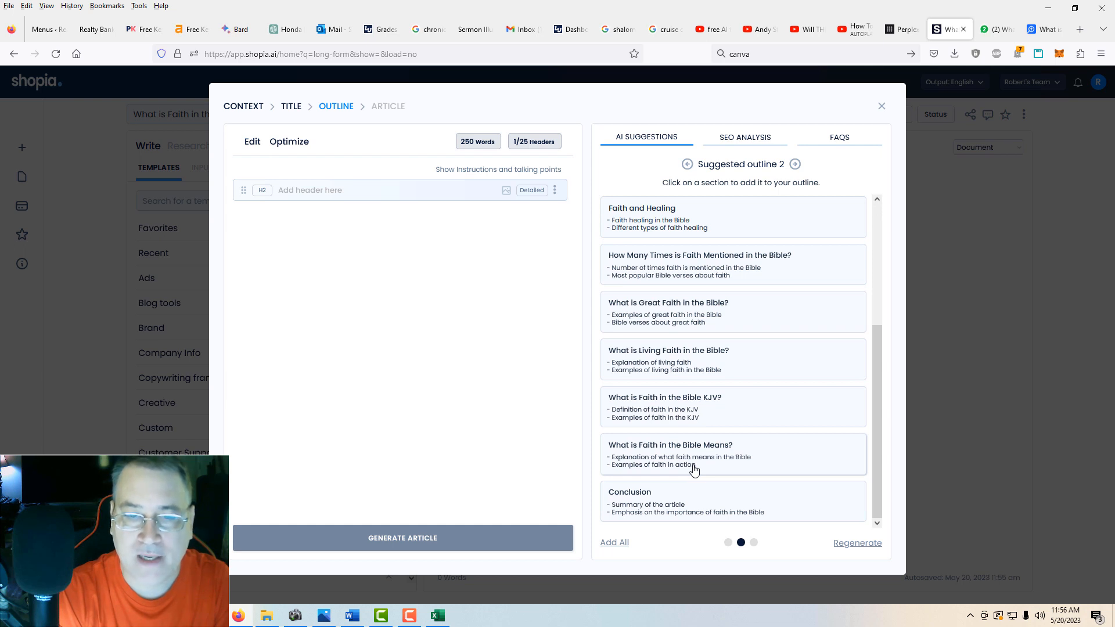
{"action": "scroll", "coordinate": [694, 469], "scroll_direction": "up", "scroll_amount": 4}
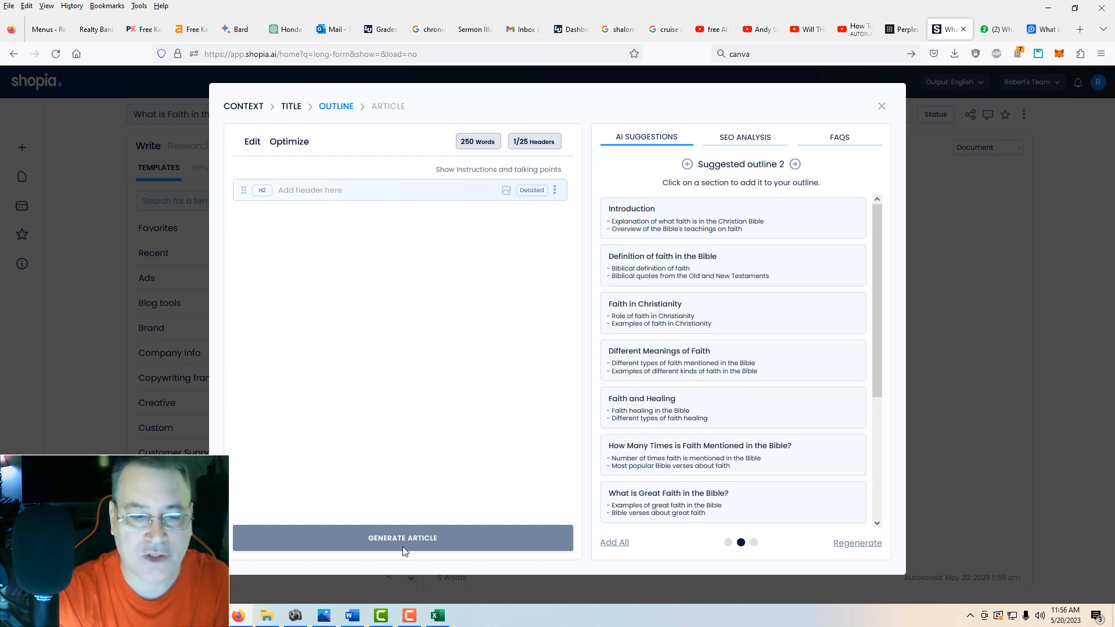
Add the first seven sections of suggested outline 2, from "Introduction" through "What is Great Faith in the Bible?", to the article outline.
{"action": "left_click", "coordinate": [727, 215]}
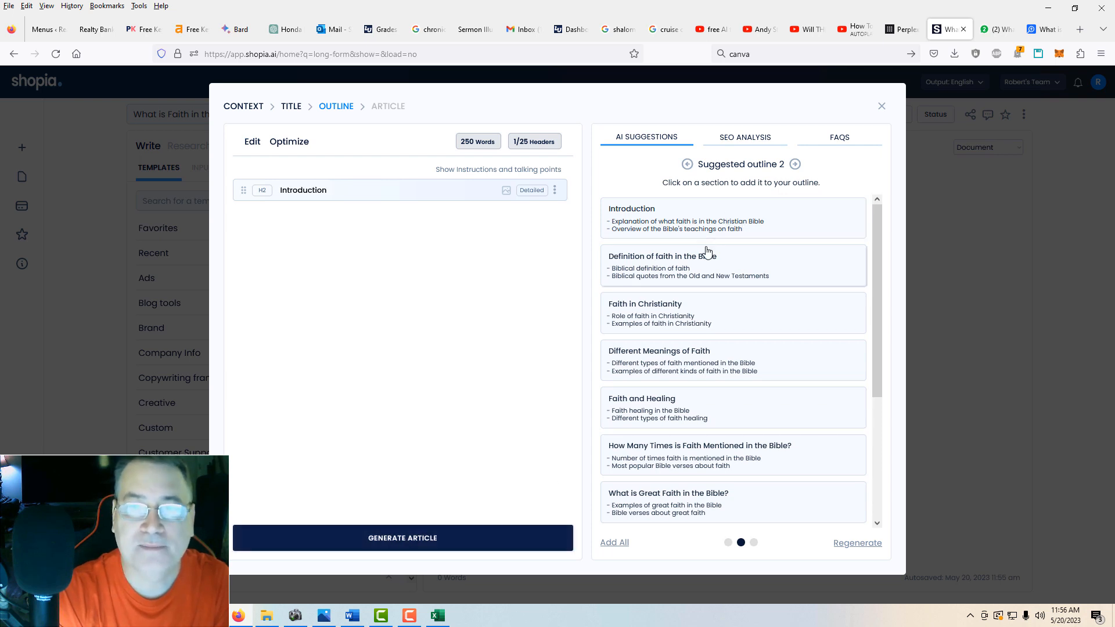
{"action": "left_click", "coordinate": [700, 270]}
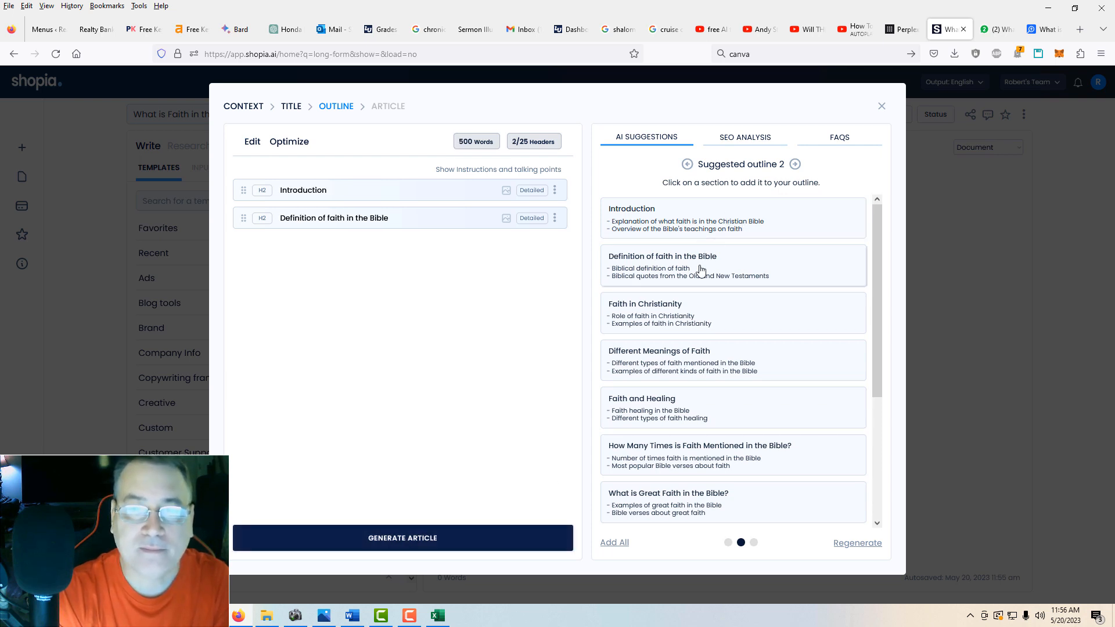
{"action": "left_click", "coordinate": [684, 315]}
{"action": "left_click", "coordinate": [675, 361]}
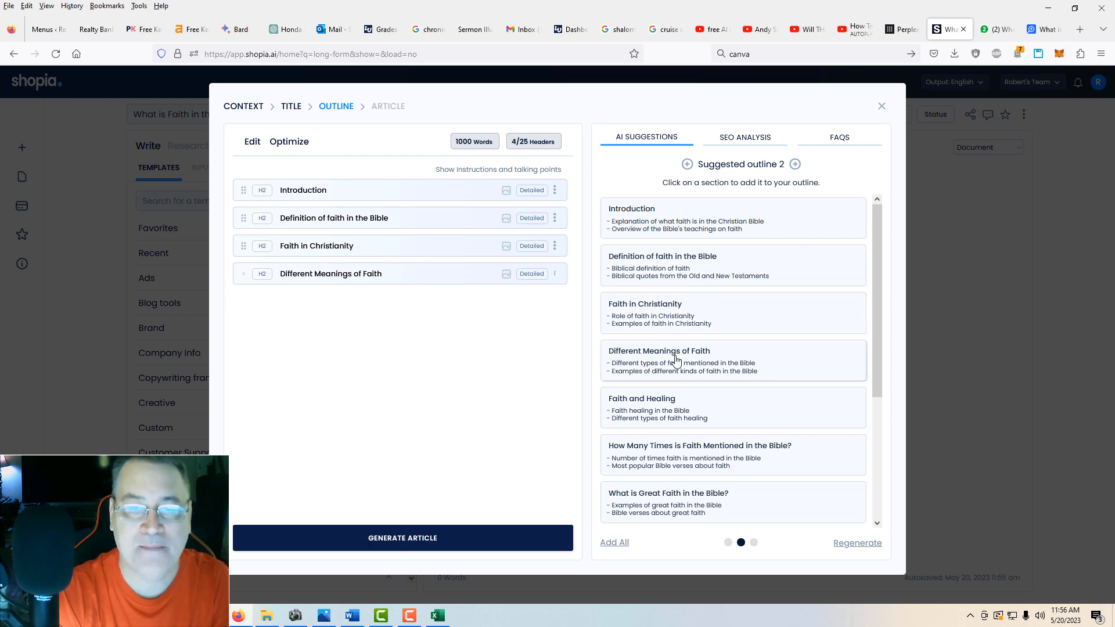
{"action": "left_click", "coordinate": [661, 409]}
{"action": "left_click", "coordinate": [662, 451]}
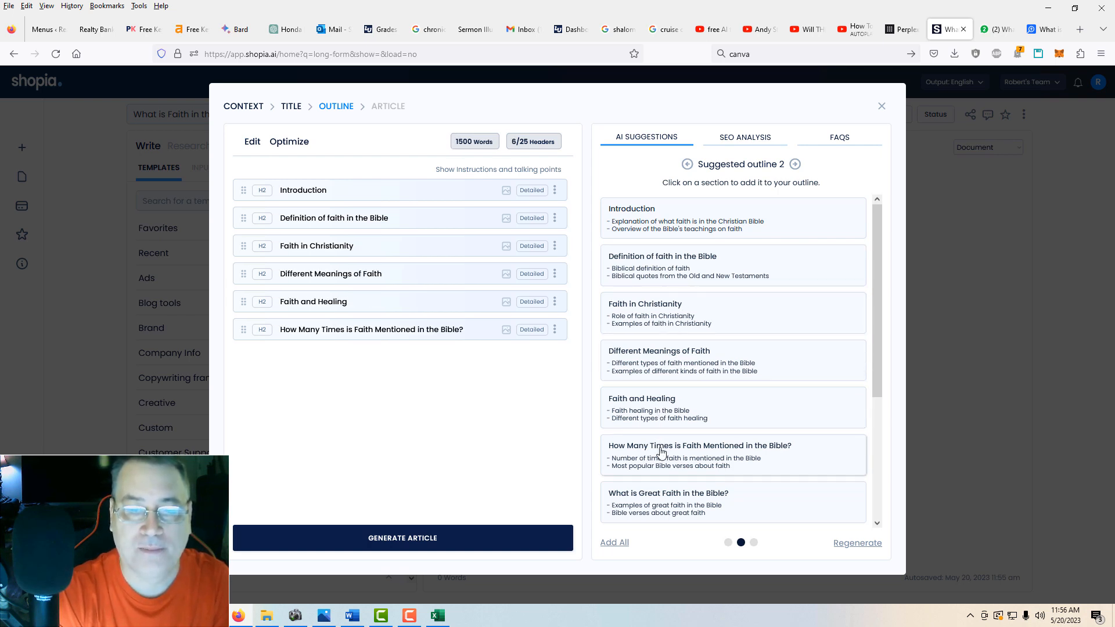
{"action": "left_click", "coordinate": [673, 499]}
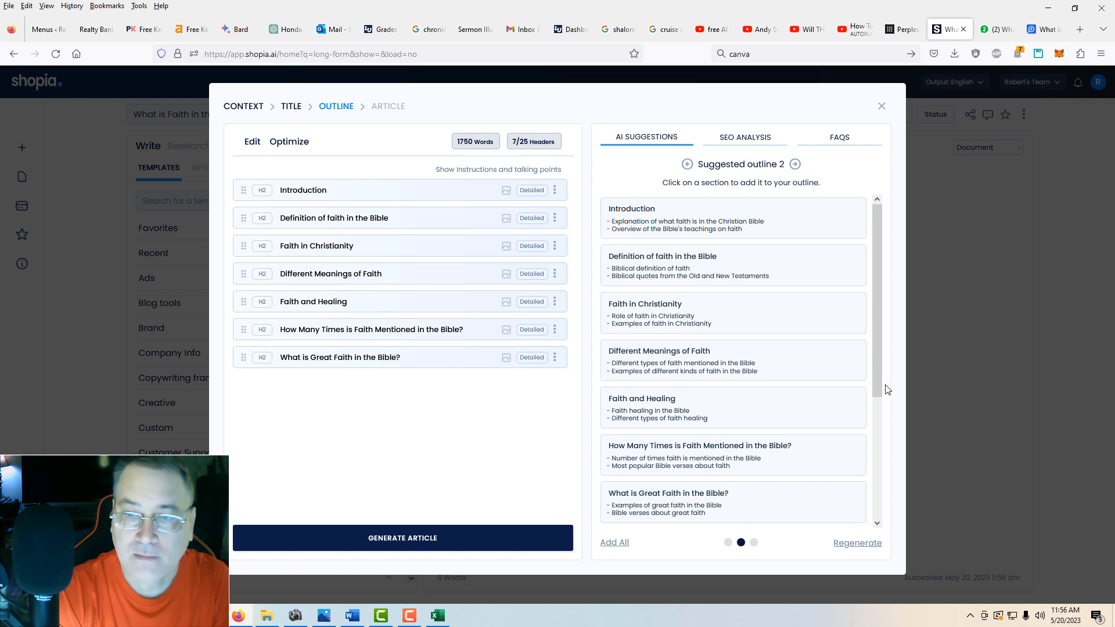
Add the remaining sections of suggested outline 2, from "What is Living Faith in the Bible?" through "Conclusion", and generate the article.
{"action": "scroll", "coordinate": [880, 343], "scroll_direction": "down", "scroll_amount": 3}
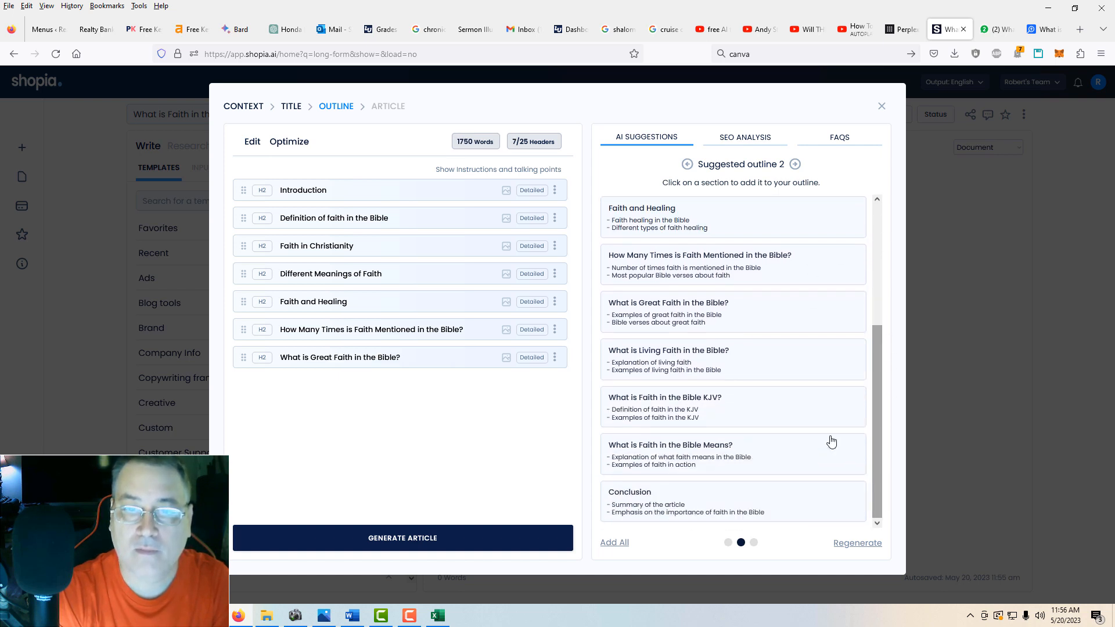
{"action": "left_click", "coordinate": [675, 359]}
{"action": "left_click", "coordinate": [662, 408]}
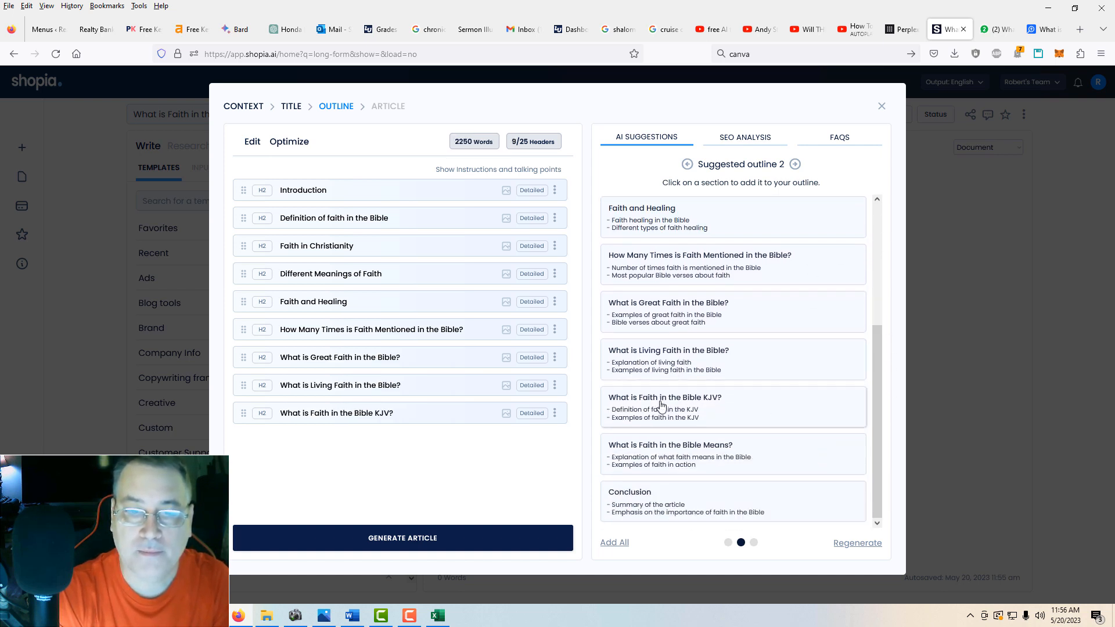
{"action": "left_click", "coordinate": [653, 457]}
{"action": "left_click", "coordinate": [633, 500]}
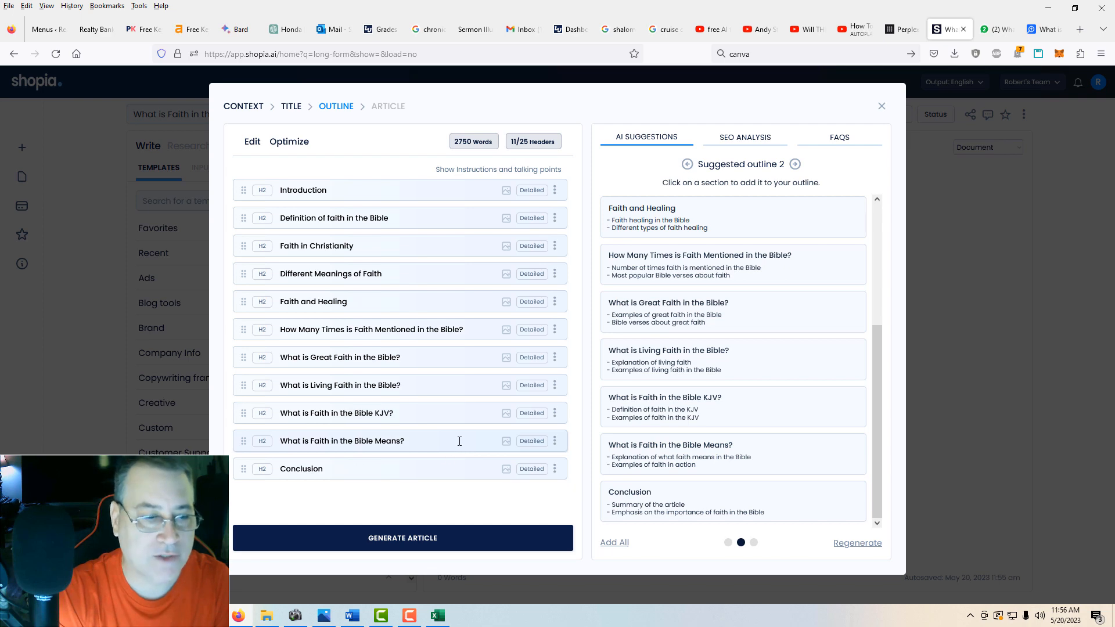
{"action": "left_click", "coordinate": [400, 540]}
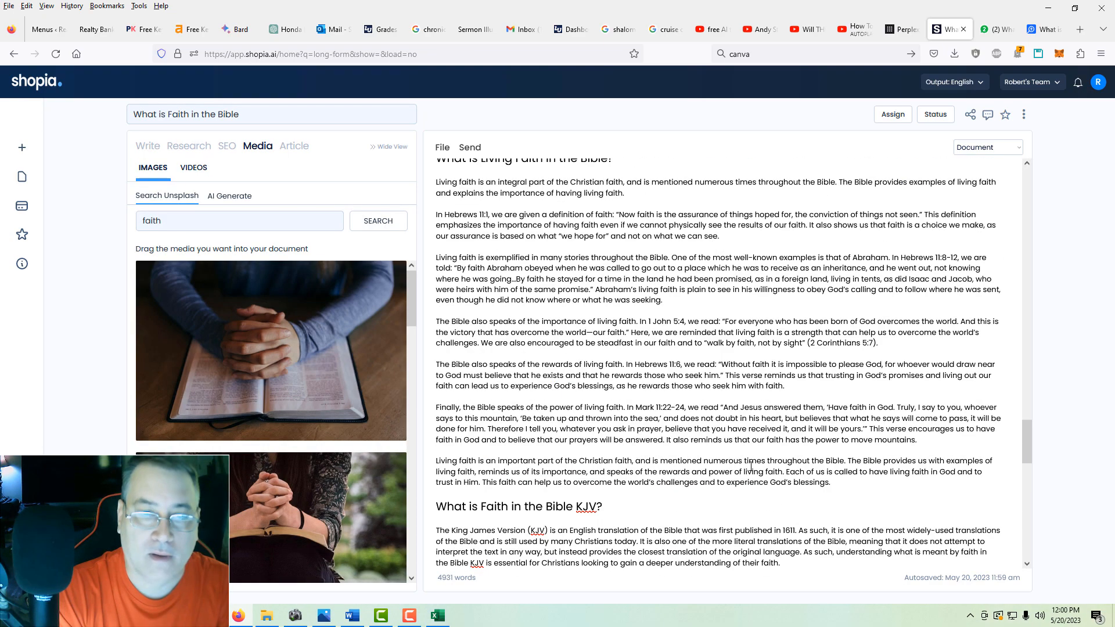
Review the generated article down to its conclusion and return to its beginning.
{"action": "scroll", "coordinate": [751, 465], "scroll_direction": "down", "scroll_amount": 1}
{"action": "scroll", "coordinate": [751, 465], "scroll_direction": "down", "scroll_amount": 15}
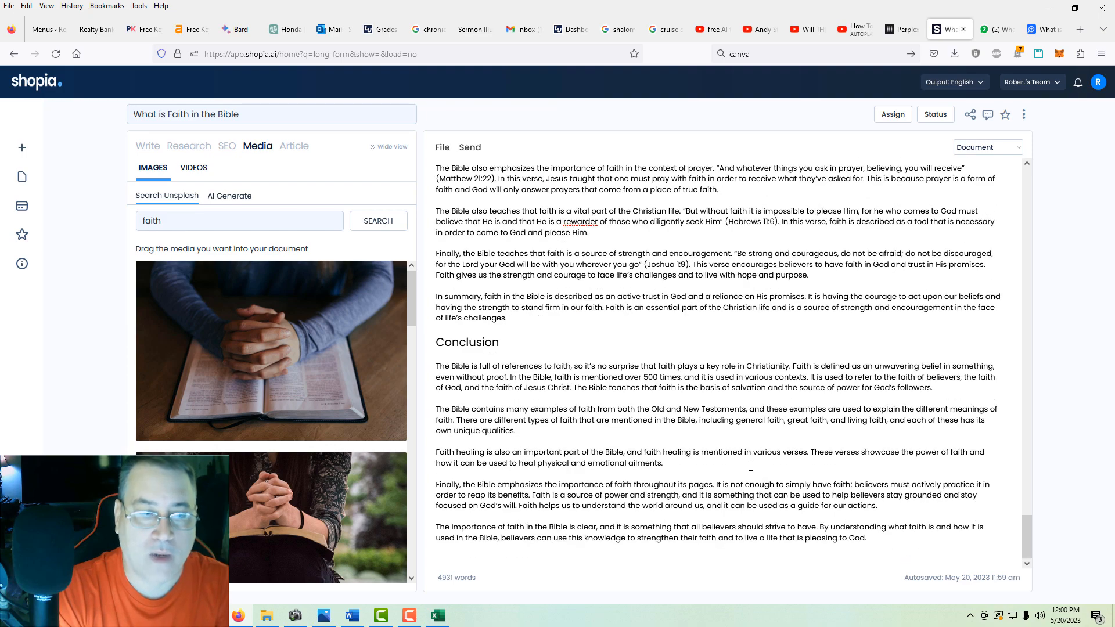
{"action": "scroll", "coordinate": [1030, 534], "scroll_direction": "up", "scroll_amount": 15}
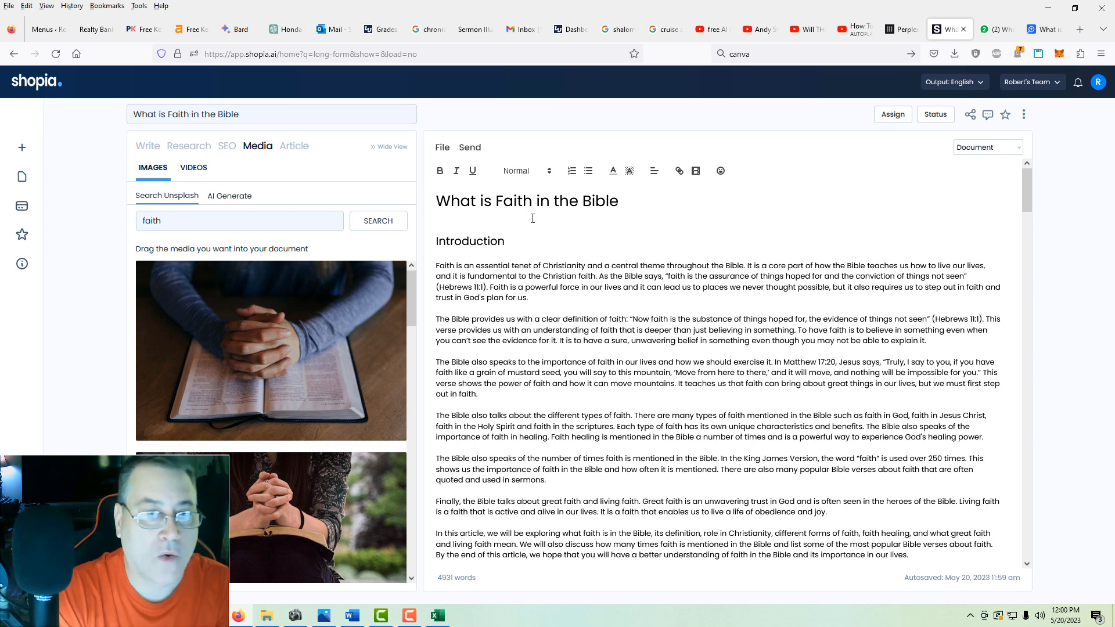
Search Unsplash for "faith" and insert the image of the woman praying before mountains between the article title and the "Introduction" heading.
{"action": "left_click", "coordinate": [369, 226]}
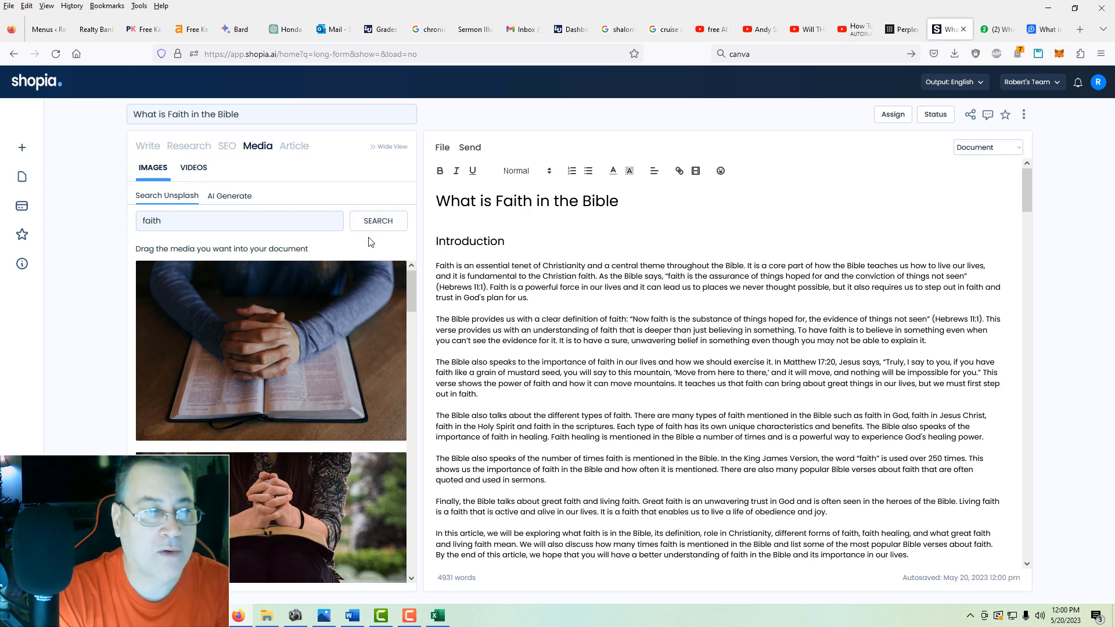
{"action": "scroll", "coordinate": [318, 427], "scroll_direction": "down", "scroll_amount": 15}
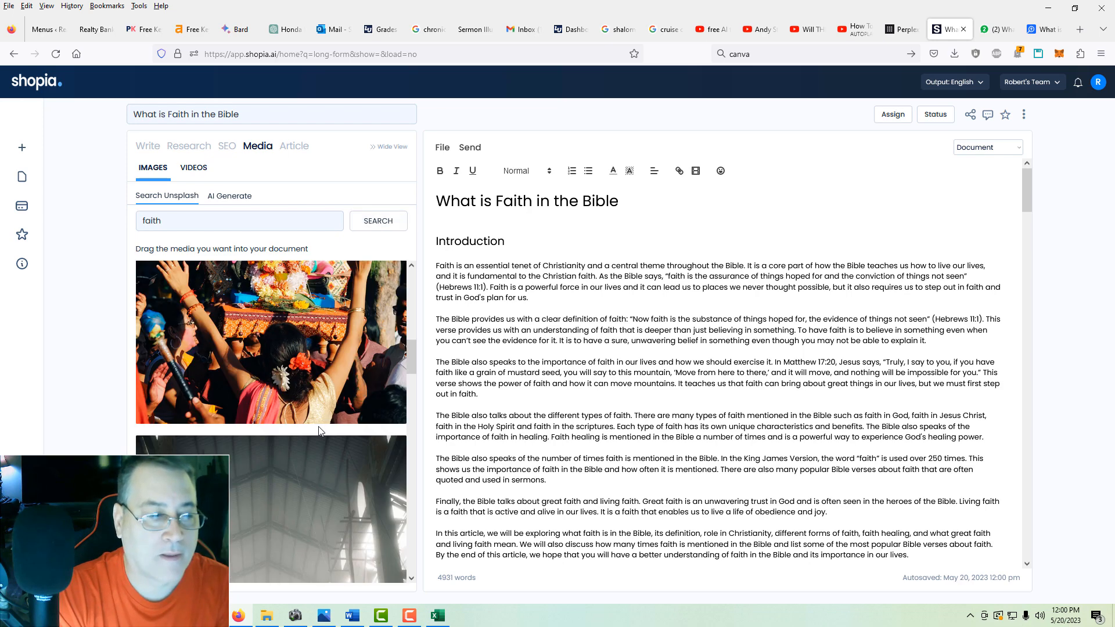
{"action": "scroll", "coordinate": [318, 426], "scroll_direction": "down", "scroll_amount": 5}
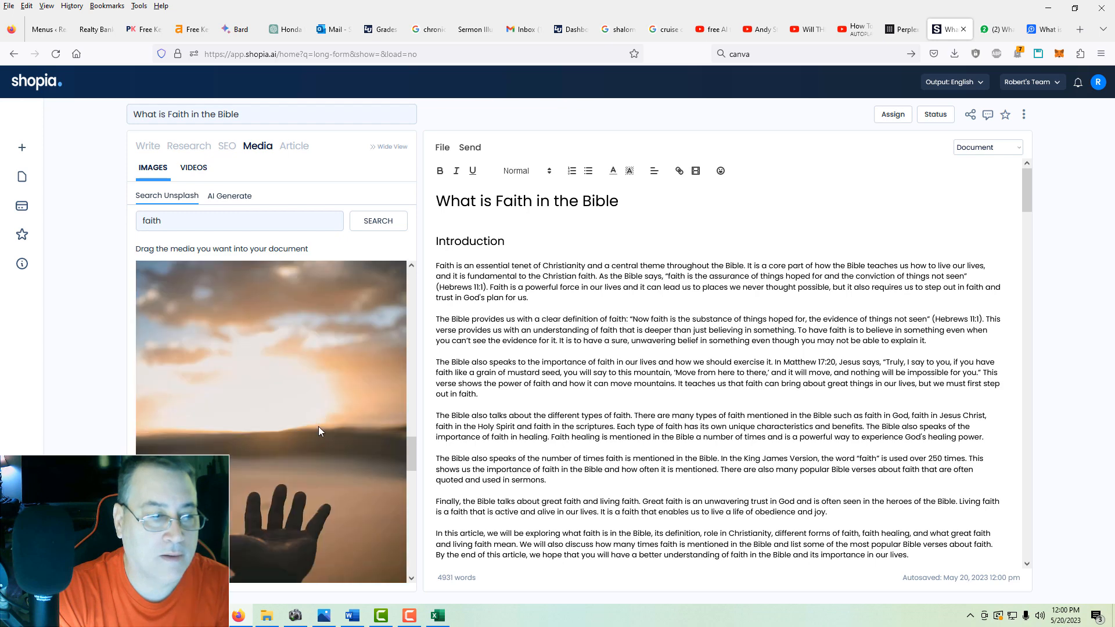
{"action": "scroll", "coordinate": [318, 426], "scroll_direction": "up", "scroll_amount": 3}
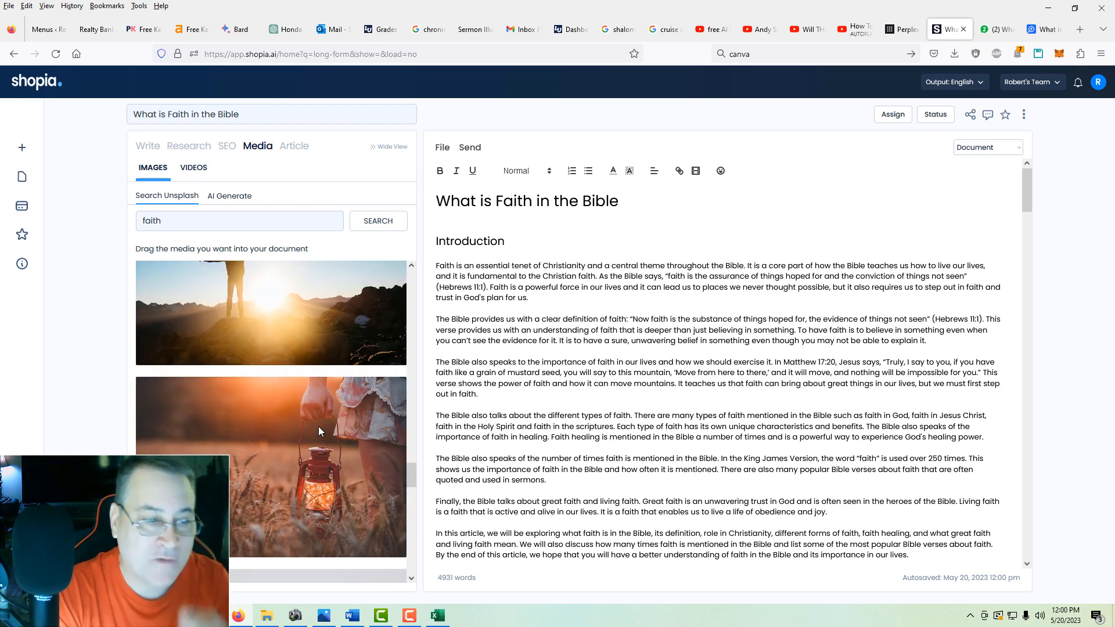
{"action": "scroll", "coordinate": [318, 426], "scroll_direction": "down", "scroll_amount": 4}
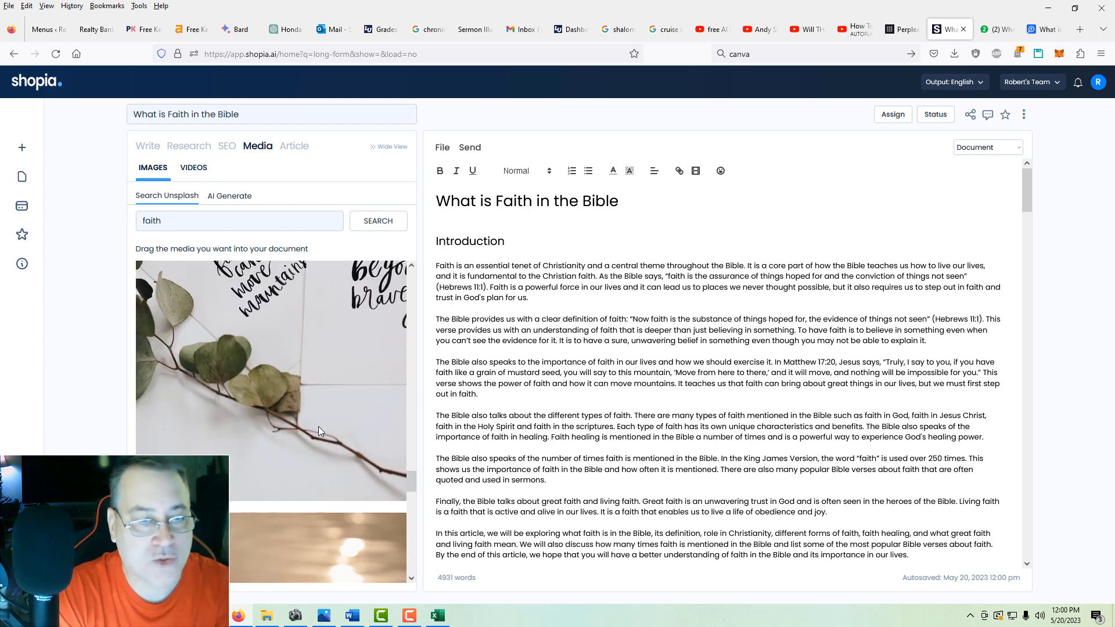
{"action": "scroll", "coordinate": [318, 426], "scroll_direction": "down", "scroll_amount": 2}
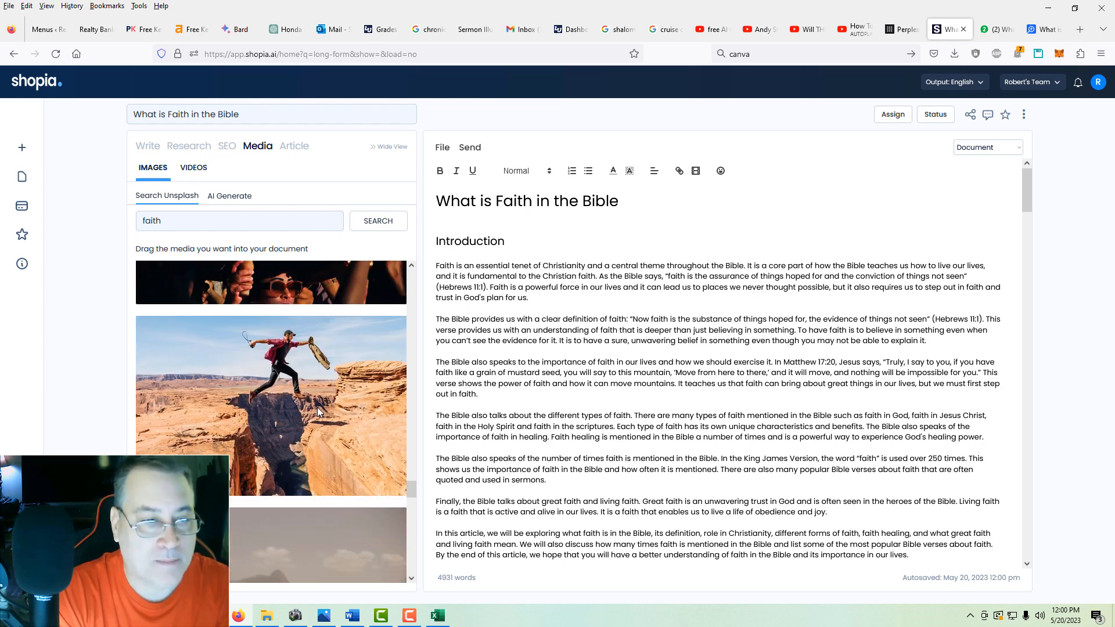
{"action": "scroll", "coordinate": [317, 406], "scroll_direction": "down", "scroll_amount": 3}
{"action": "scroll", "coordinate": [317, 407], "scroll_direction": "down", "scroll_amount": 5}
{"action": "scroll", "coordinate": [317, 407], "scroll_direction": "up", "scroll_amount": 6}
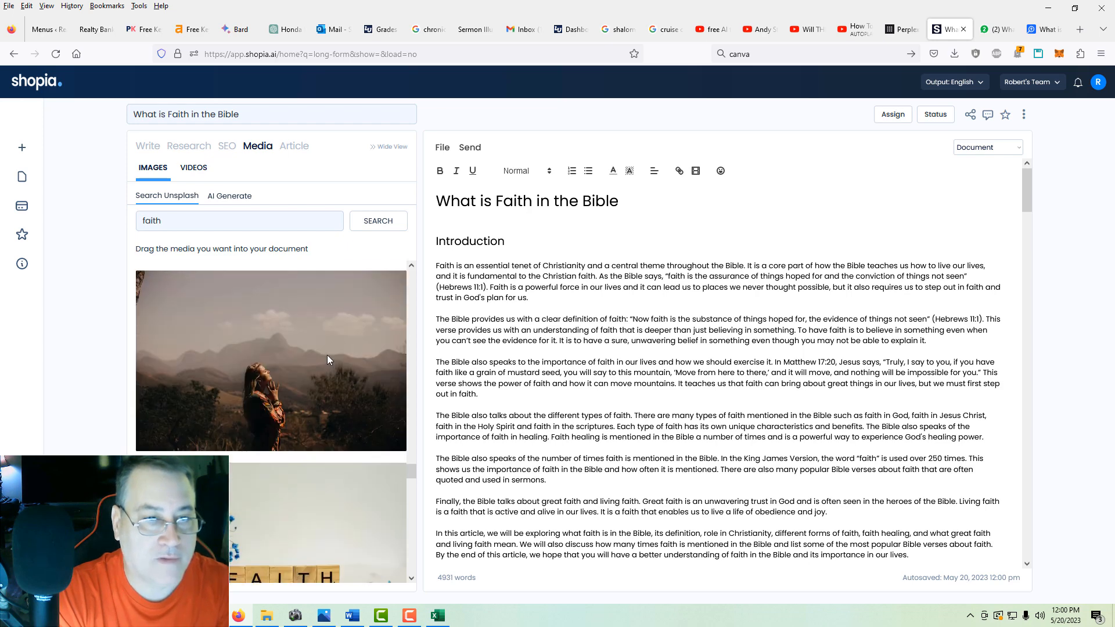
{"action": "left_click_drag", "start_coordinate": [326, 354], "coordinate": [515, 227]}
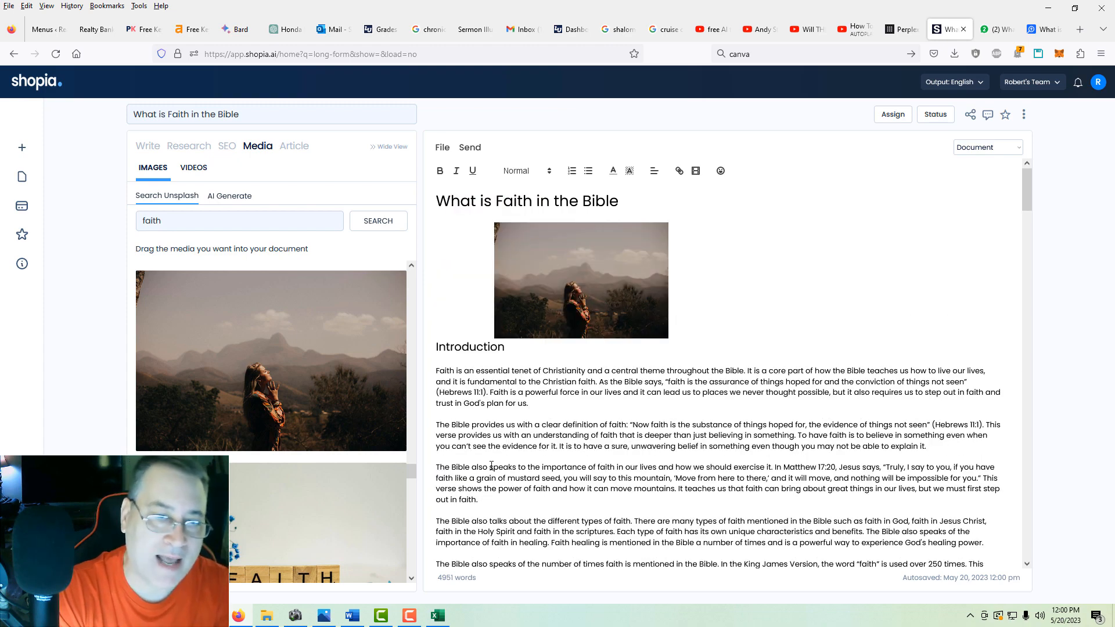
Try to insert the image of hands holding an open book above the "Definition of faith in the Bible" heading.
{"action": "scroll", "coordinate": [459, 465], "scroll_direction": "down", "scroll_amount": 4}
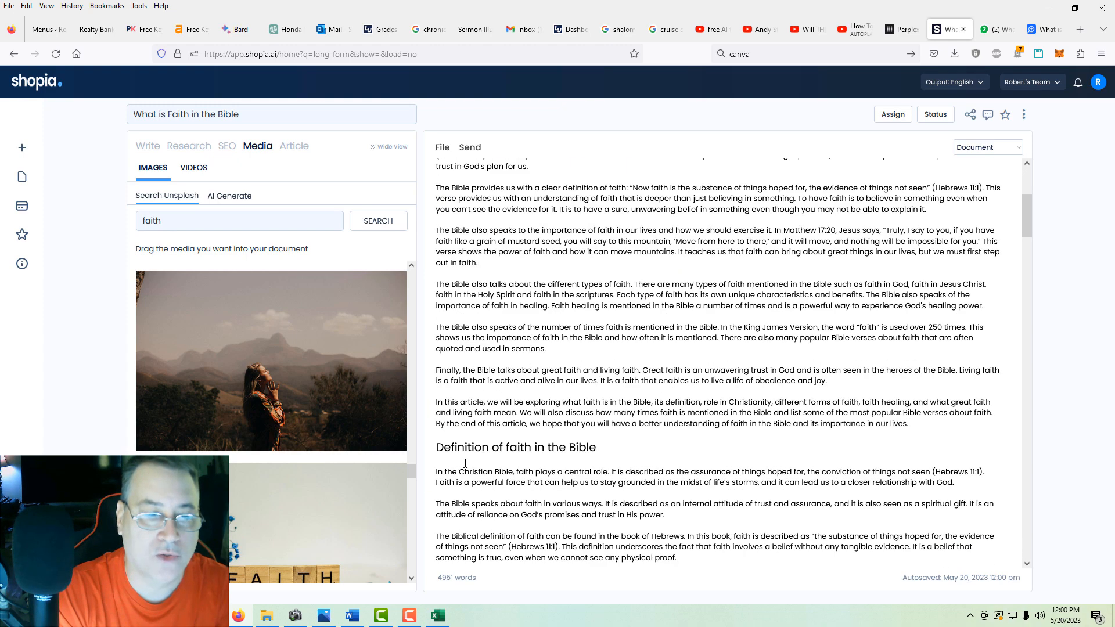
{"action": "scroll", "coordinate": [465, 462], "scroll_direction": "down", "scroll_amount": 1}
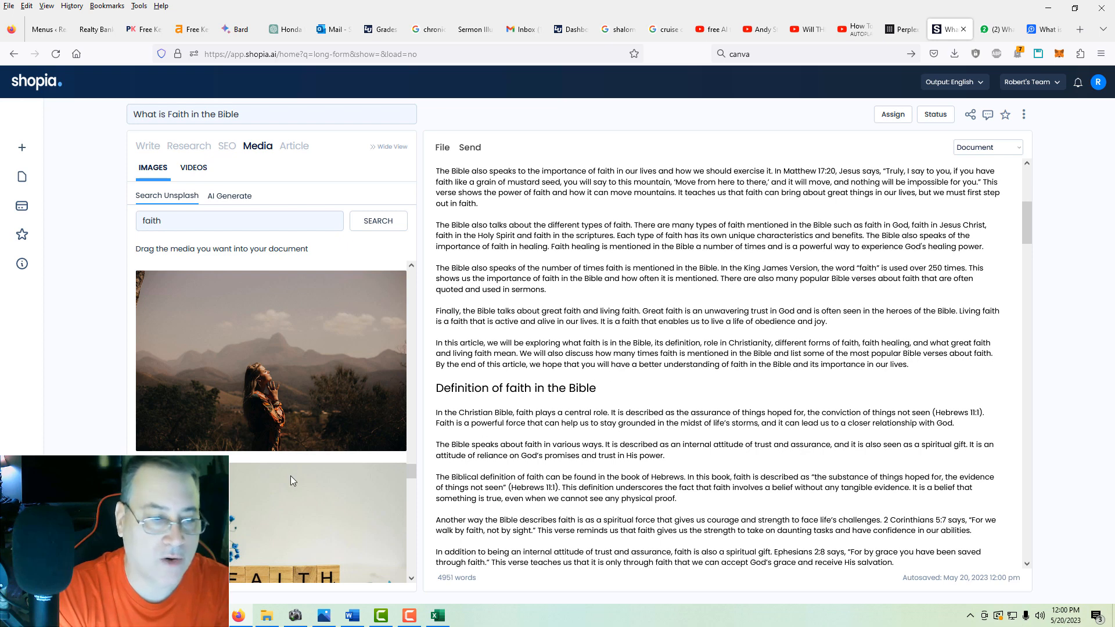
{"action": "scroll", "coordinate": [322, 497], "scroll_direction": "down", "scroll_amount": 5}
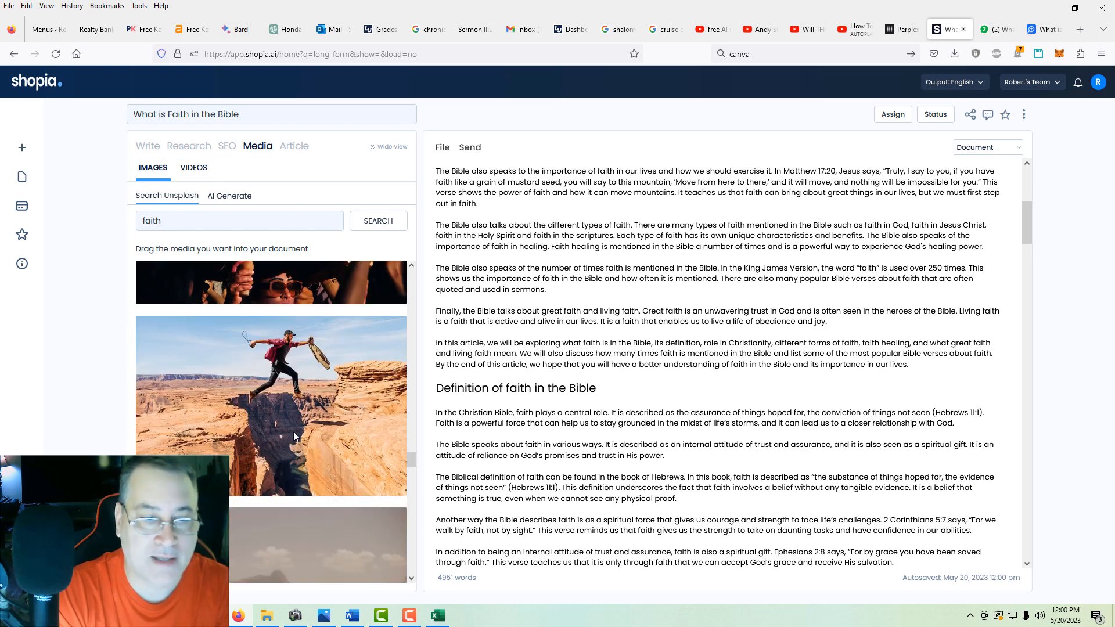
{"action": "scroll", "coordinate": [294, 434], "scroll_direction": "up", "scroll_amount": 4}
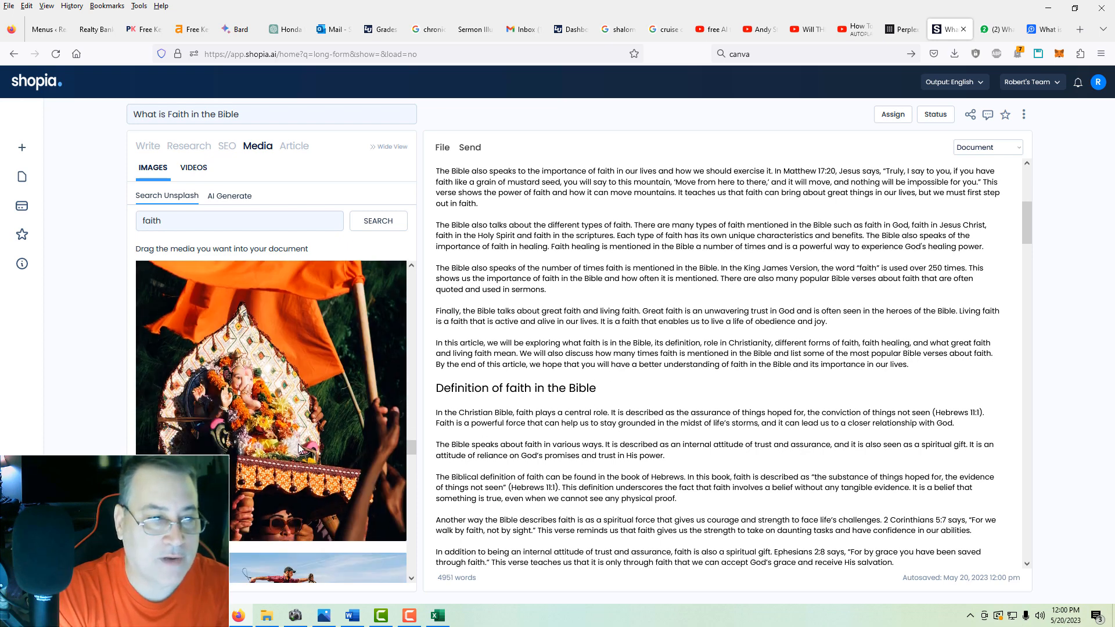
{"action": "scroll", "coordinate": [298, 444], "scroll_direction": "up", "scroll_amount": 4}
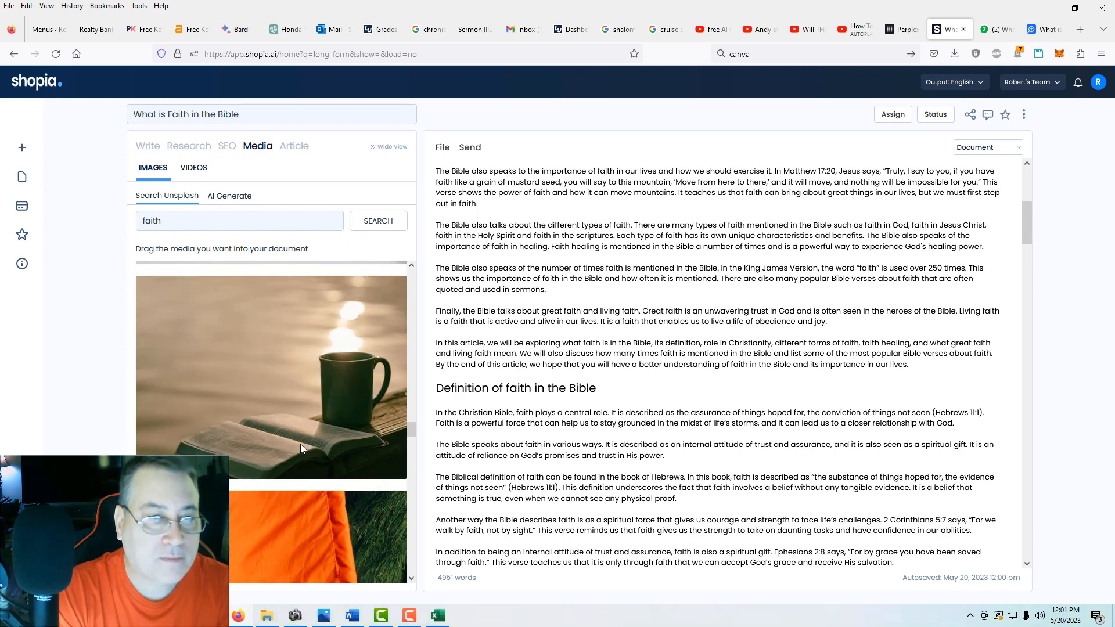
{"action": "scroll", "coordinate": [301, 444], "scroll_direction": "up", "scroll_amount": 15}
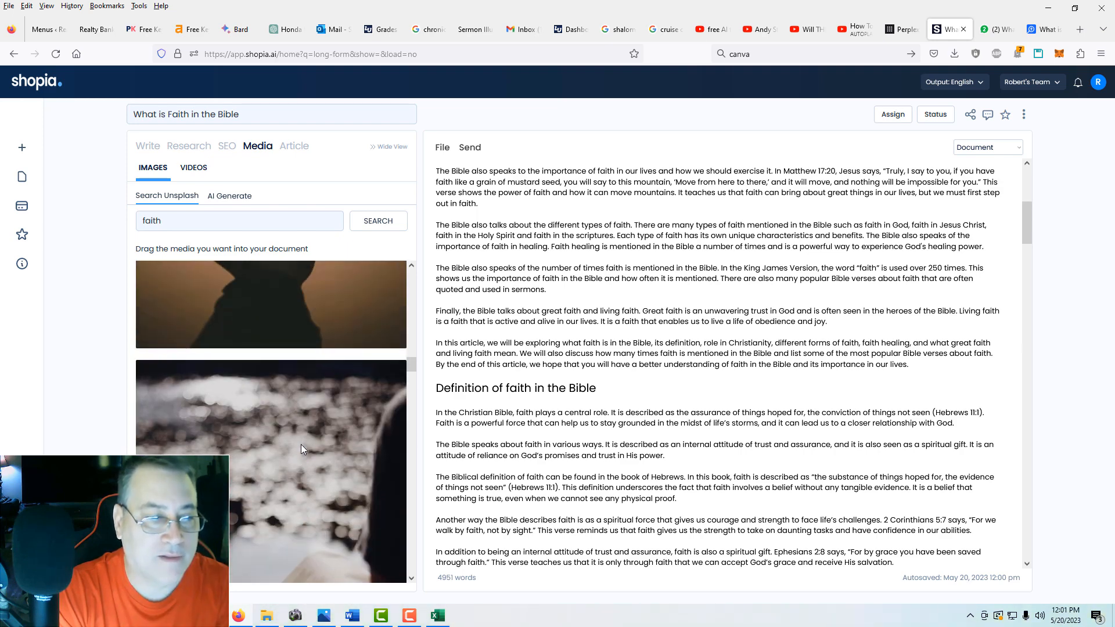
{"action": "scroll", "coordinate": [301, 444], "scroll_direction": "down", "scroll_amount": 3}
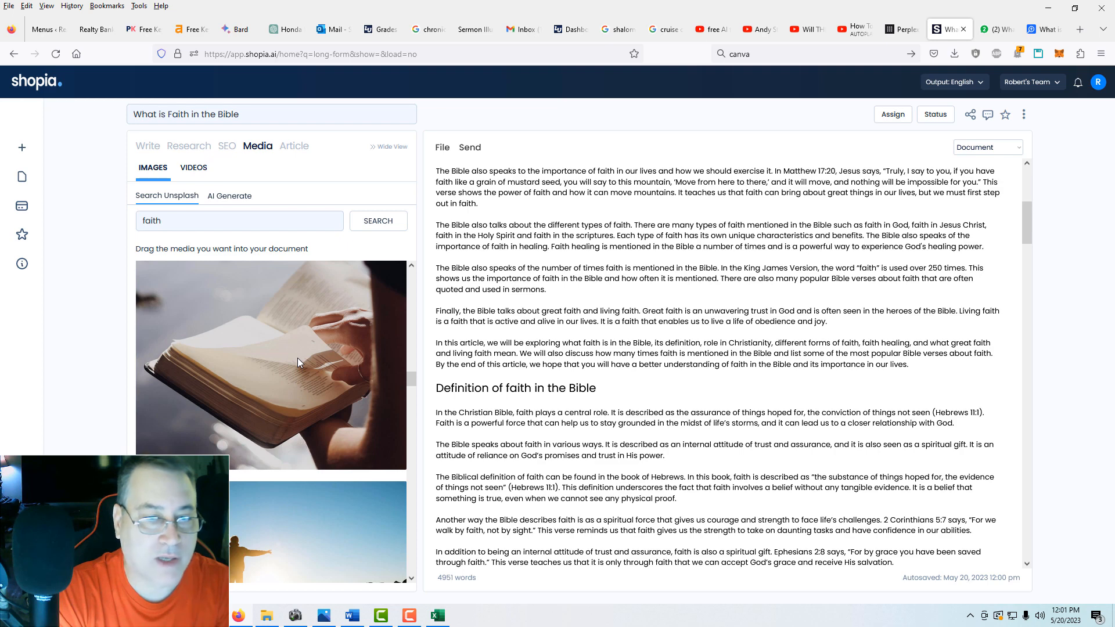
{"action": "left_click_drag", "start_coordinate": [298, 358], "coordinate": [489, 373]}
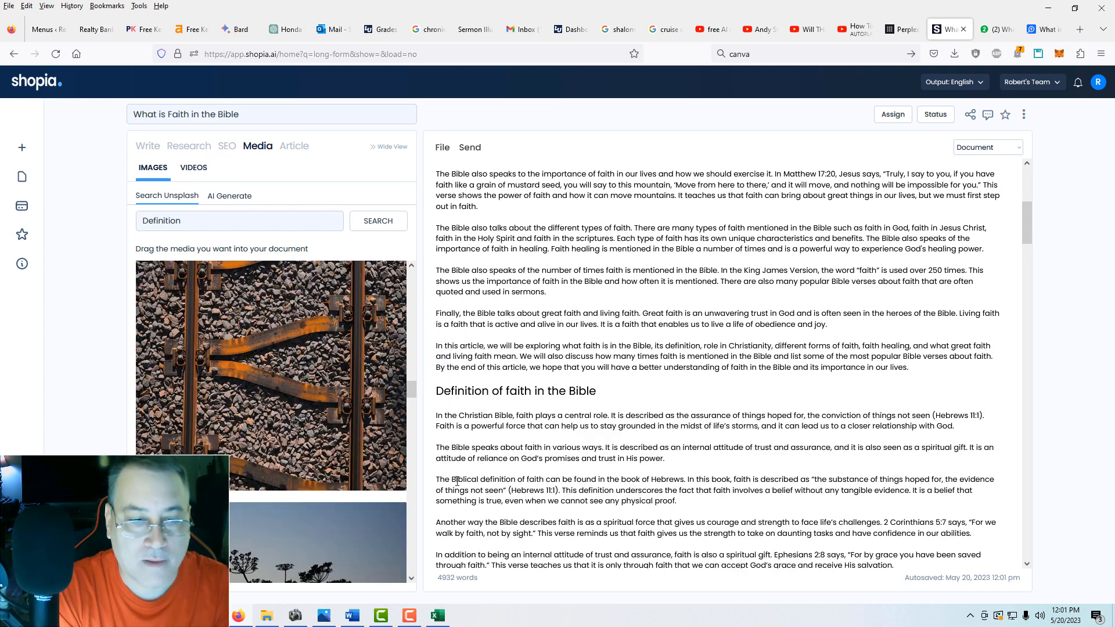
Search Unsplash for "Biblical definition" and insert the image of a Bible open at The Psalms above the "Definition of faith in the Bible" heading.
{"action": "left_click_drag", "start_coordinate": [451, 478], "coordinate": [515, 479]}
{"action": "key", "text": "ctrl+c"}
{"action": "double_click", "coordinate": [257, 219]}
{"action": "key", "text": "ctrl+v"}
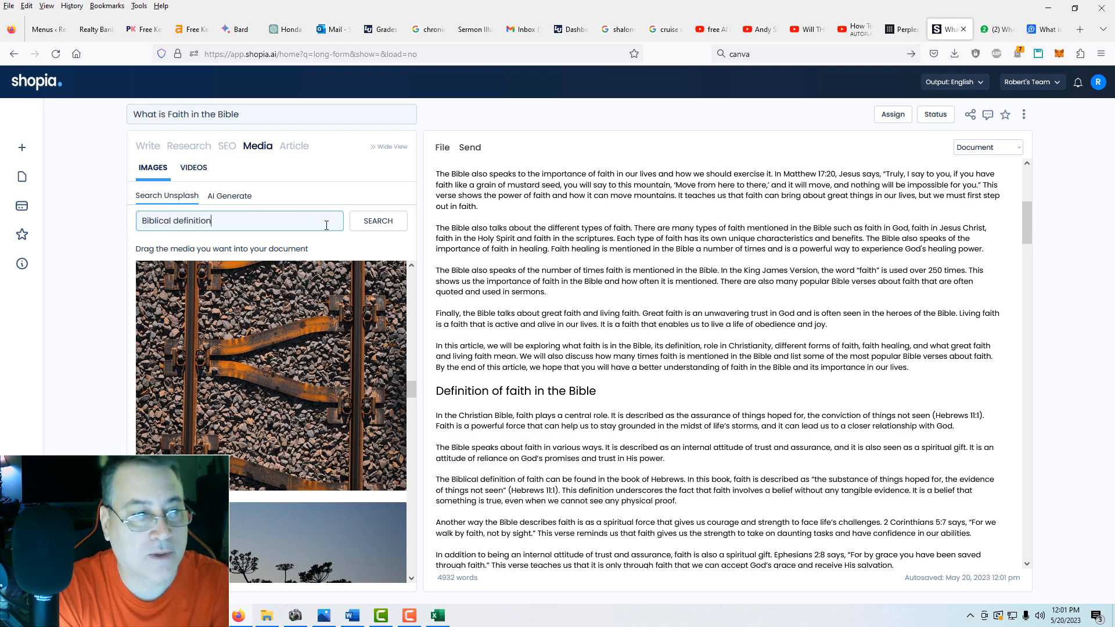
{"action": "left_click", "coordinate": [385, 226]}
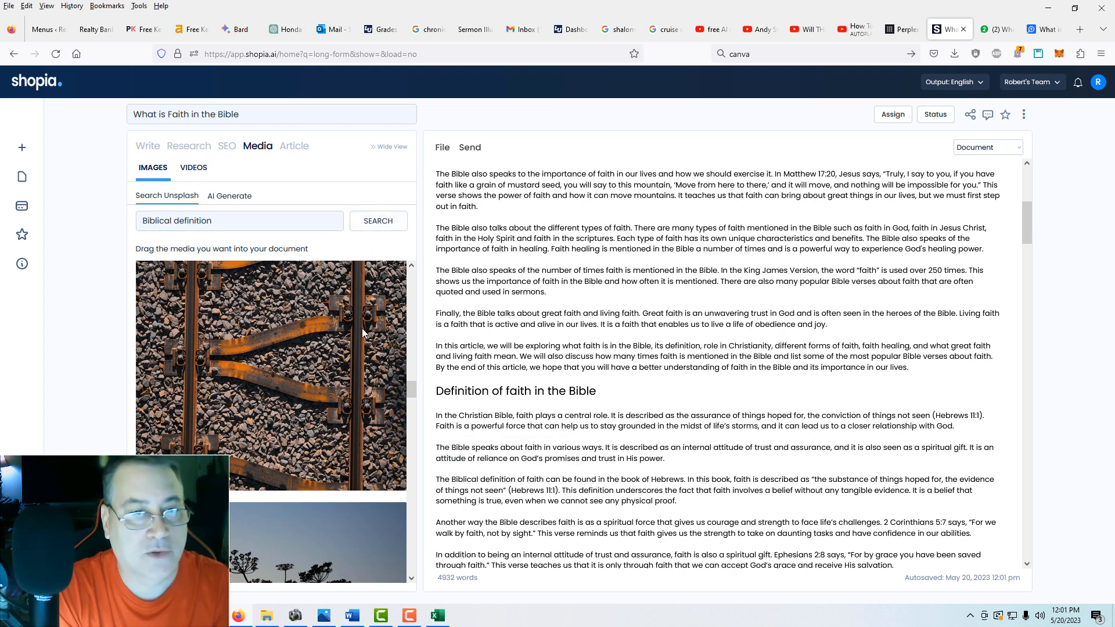
{"action": "scroll", "coordinate": [287, 409], "scroll_direction": "up", "scroll_amount": 5}
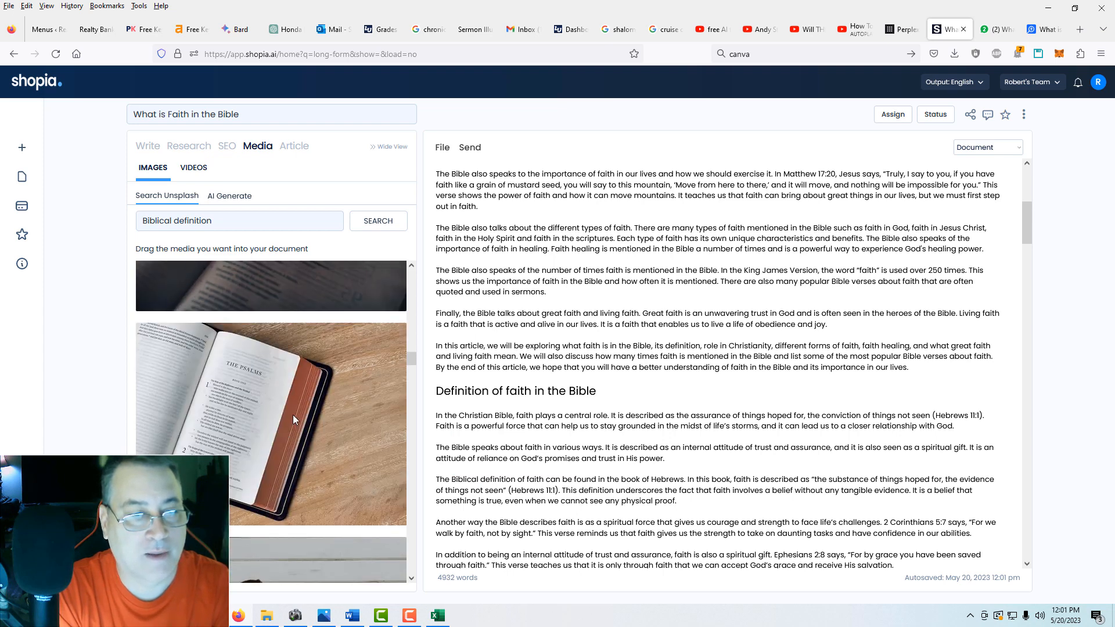
{"action": "left_click_drag", "start_coordinate": [288, 463], "coordinate": [498, 383]}
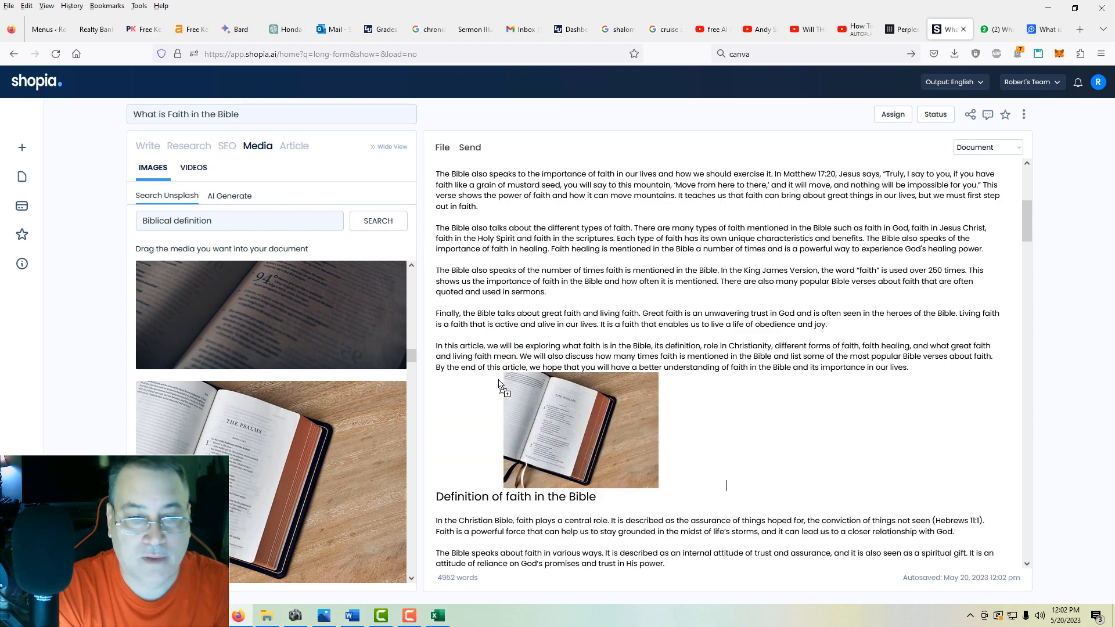
Try to insert the image of a person in yellow reading an open Bible above the "Conclusion" heading.
{"action": "scroll", "coordinate": [508, 392], "scroll_direction": "down", "scroll_amount": 5}
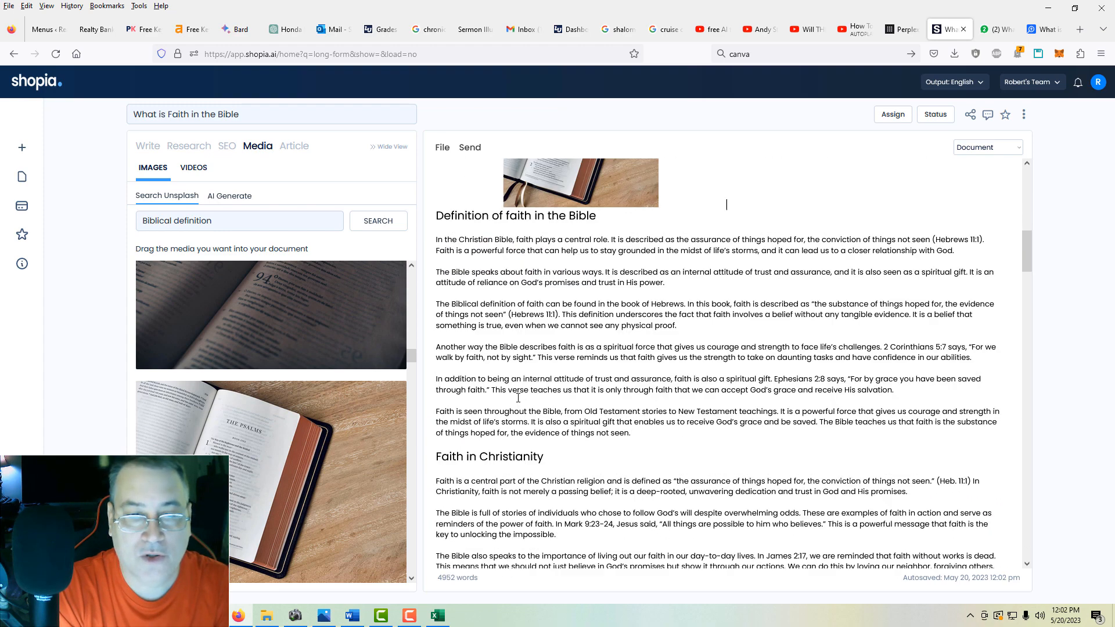
{"action": "scroll", "coordinate": [518, 400], "scroll_direction": "down", "scroll_amount": 2}
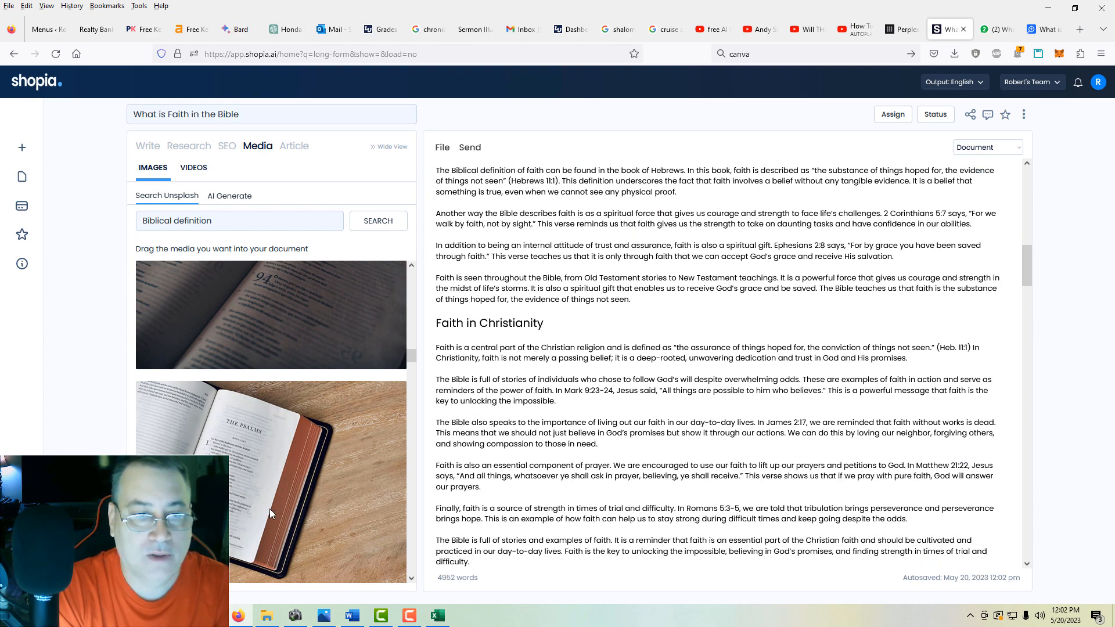
{"action": "scroll", "coordinate": [269, 508], "scroll_direction": "up", "scroll_amount": 3}
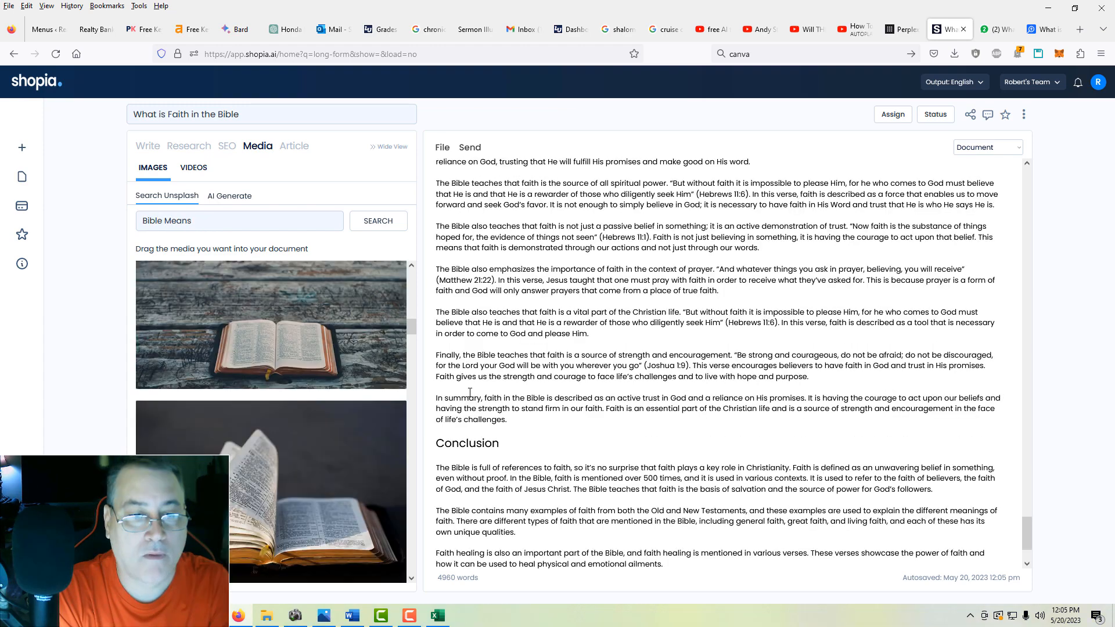
{"action": "scroll", "coordinate": [726, 360], "scroll_direction": "down", "scroll_amount": 4}
{"action": "scroll", "coordinate": [339, 469], "scroll_direction": "down", "scroll_amount": 3}
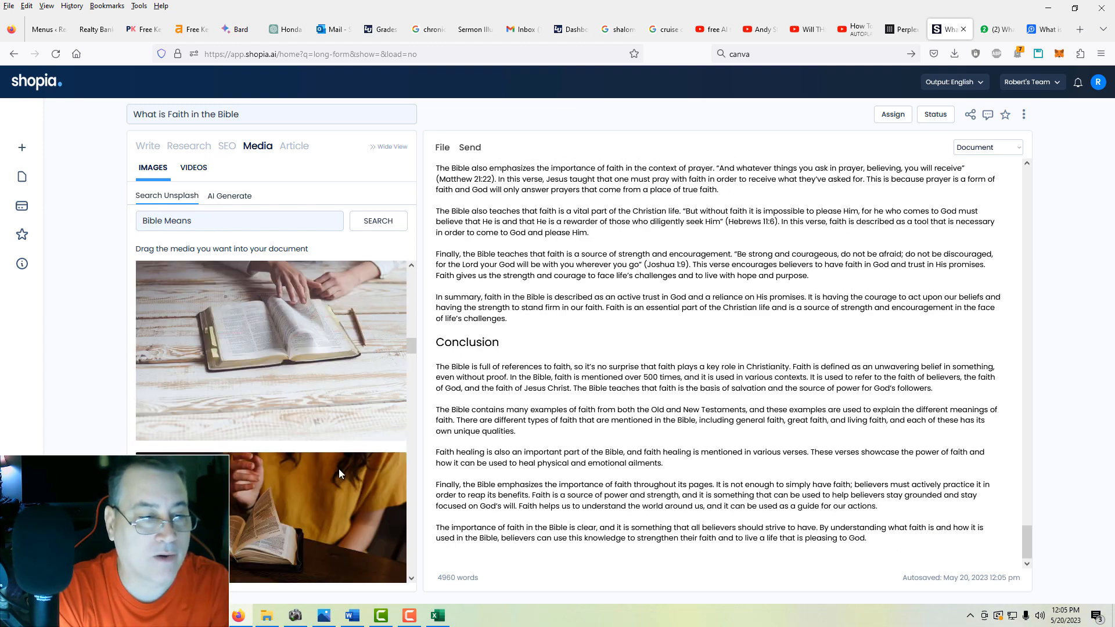
{"action": "left_click_drag", "start_coordinate": [336, 511], "coordinate": [485, 332]}
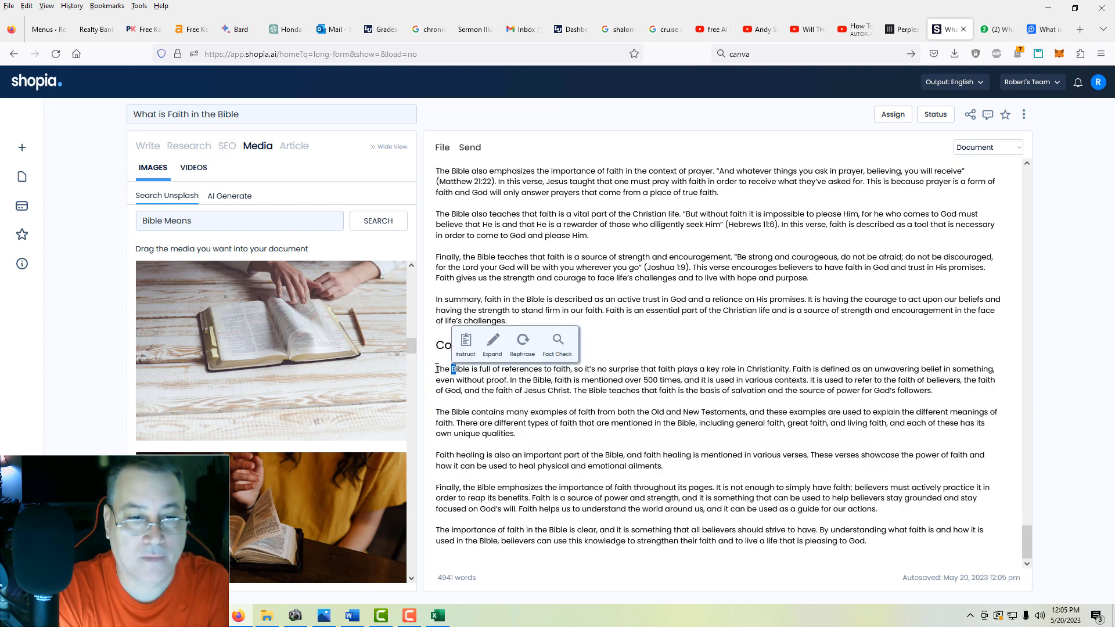
Search Unsplash for "The Bible" and insert the image of hands with a cup and an open Bible above the "Conclusion" heading.
{"action": "left_click_drag", "start_coordinate": [436, 369], "coordinate": [469, 370]}
{"action": "triple_click", "coordinate": [217, 216]}
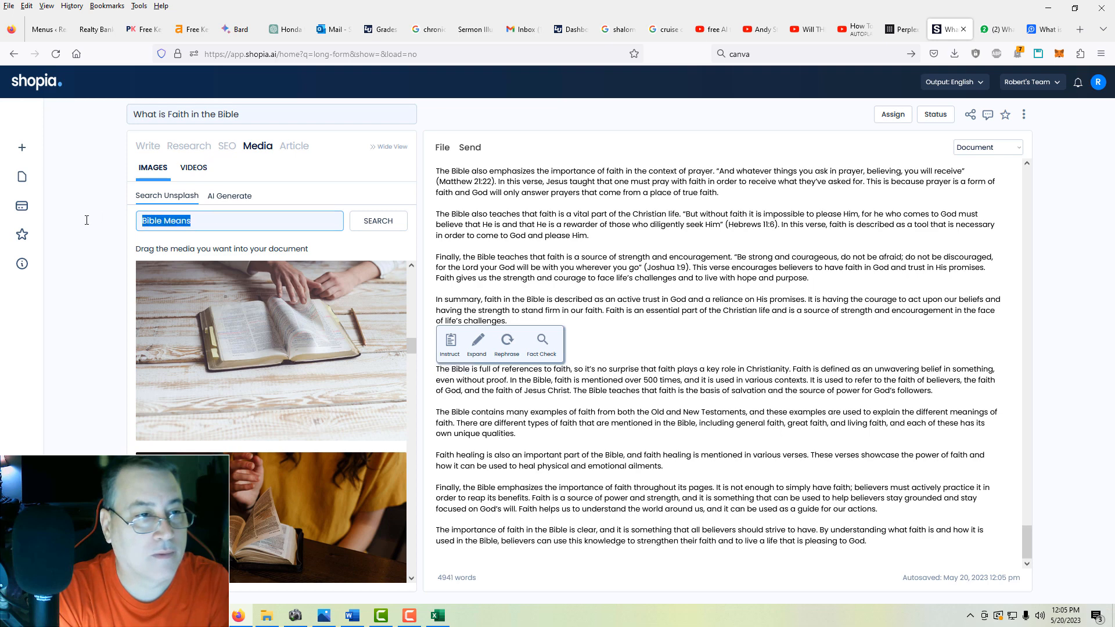
{"action": "type", "text": "The Bible"}
{"action": "left_click", "coordinate": [378, 220]}
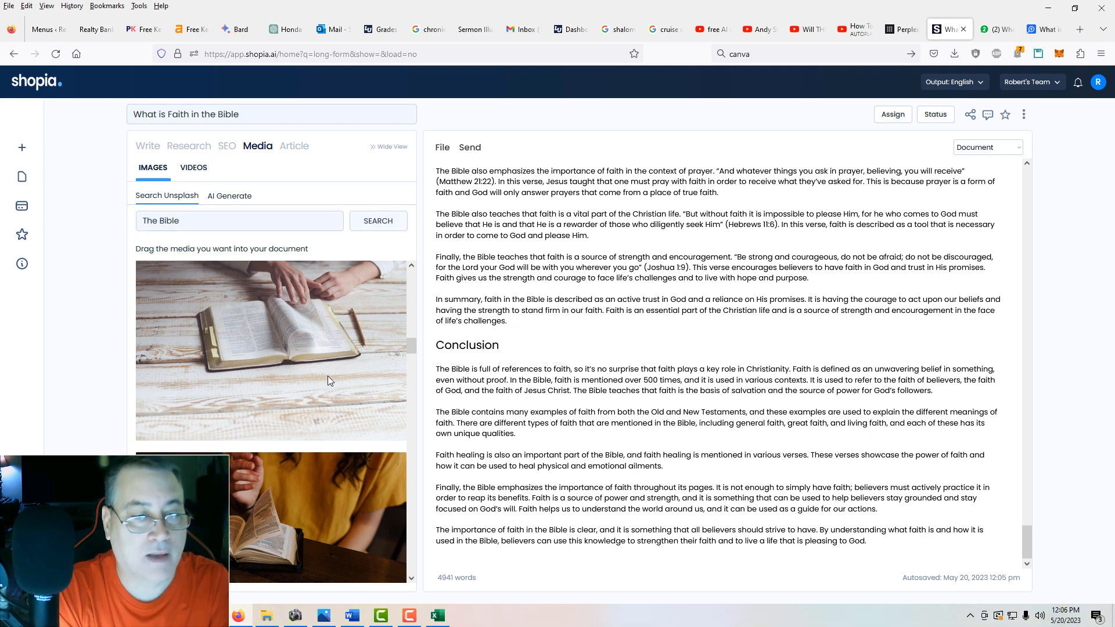
{"action": "scroll", "coordinate": [333, 377], "scroll_direction": "down", "scroll_amount": 10}
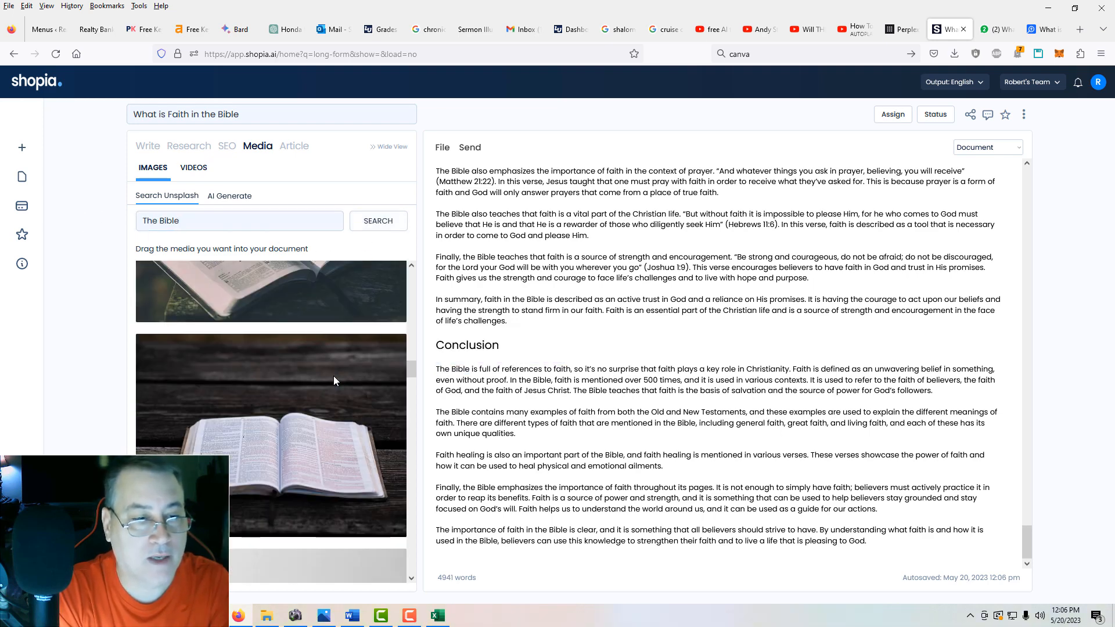
{"action": "scroll", "coordinate": [334, 380], "scroll_direction": "down", "scroll_amount": 10}
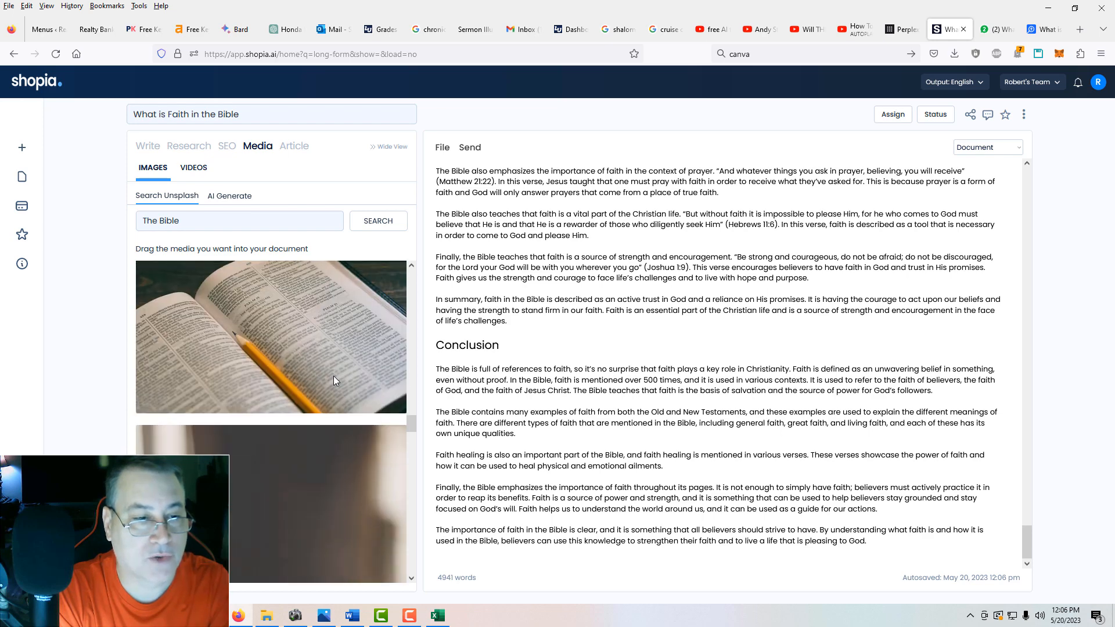
{"action": "scroll", "coordinate": [334, 380], "scroll_direction": "down", "scroll_amount": 5}
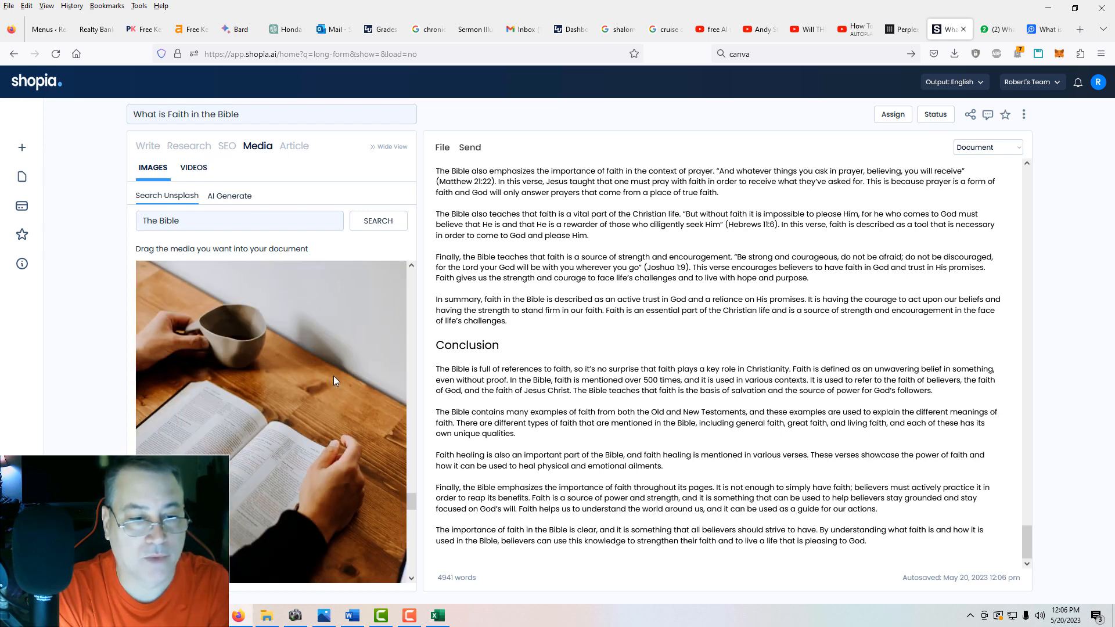
{"action": "left_click_drag", "start_coordinate": [298, 390], "coordinate": [455, 332]}
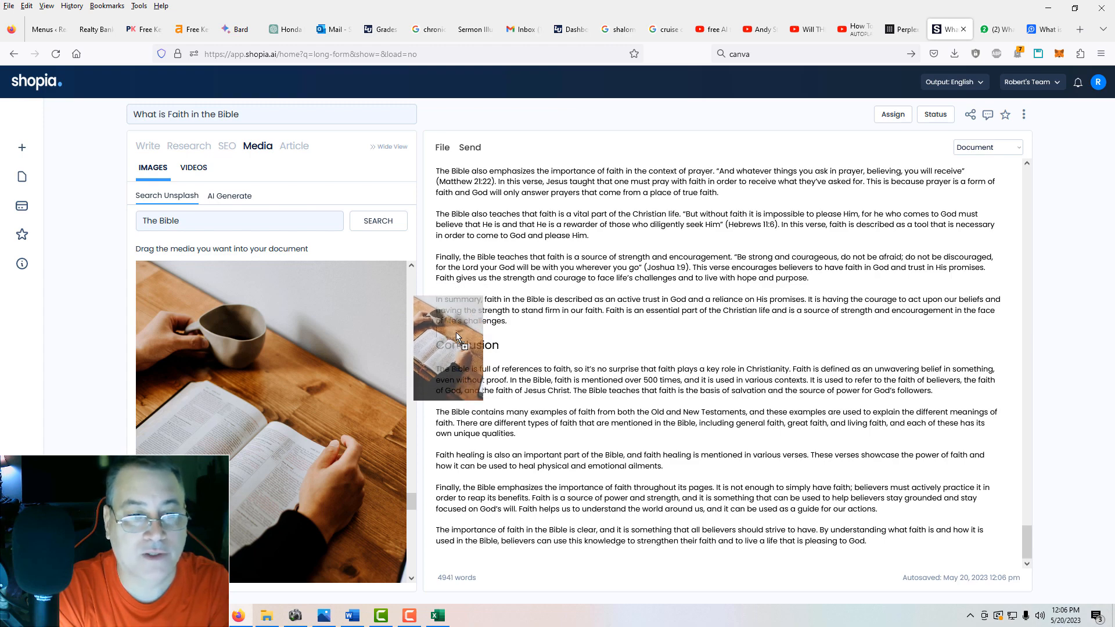
Review the illustrated article from its conclusion back to the title, checking the image placed at each section.
{"action": "scroll", "coordinate": [504, 413], "scroll_direction": "down", "scroll_amount": 3}
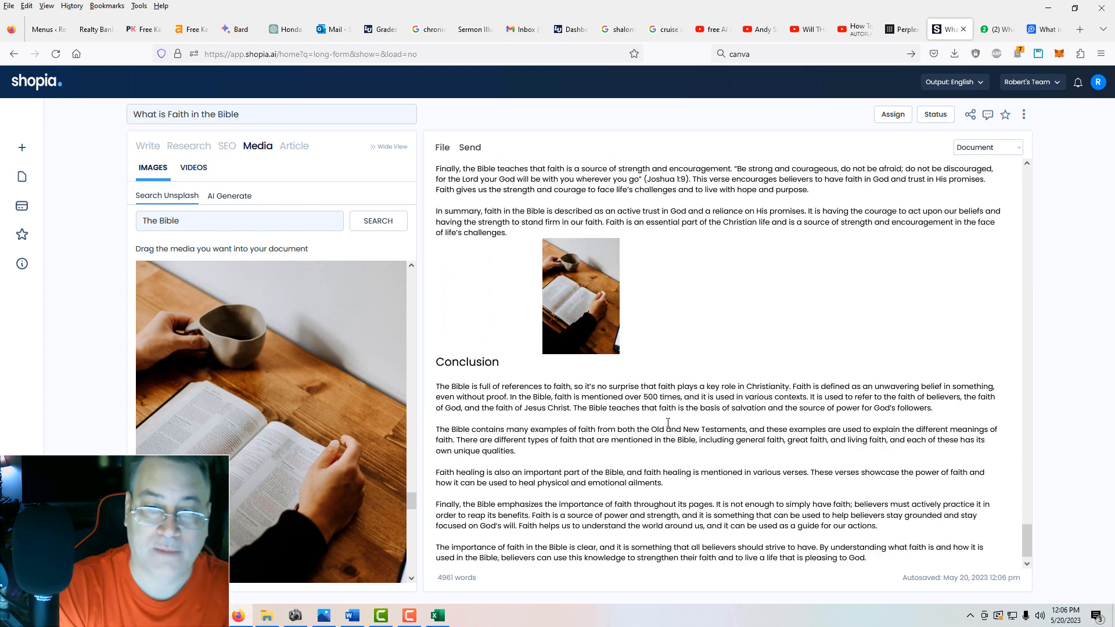
{"action": "scroll", "coordinate": [658, 425], "scroll_direction": "up", "scroll_amount": 5}
{"action": "scroll", "coordinate": [659, 425], "scroll_direction": "up", "scroll_amount": 15}
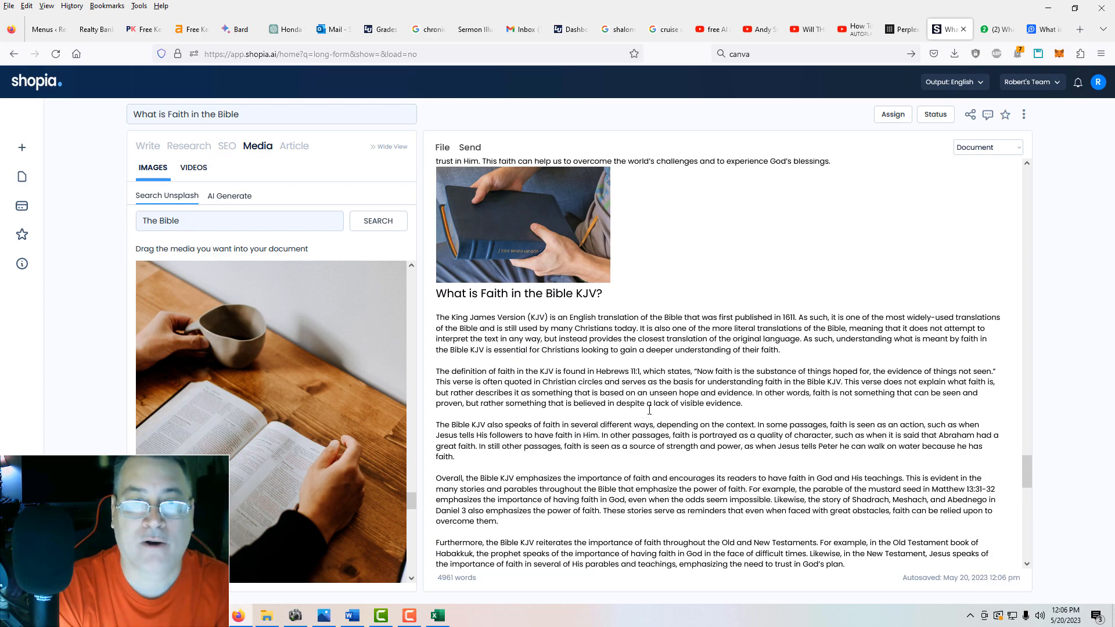
{"action": "scroll", "coordinate": [649, 408], "scroll_direction": "up", "scroll_amount": 15}
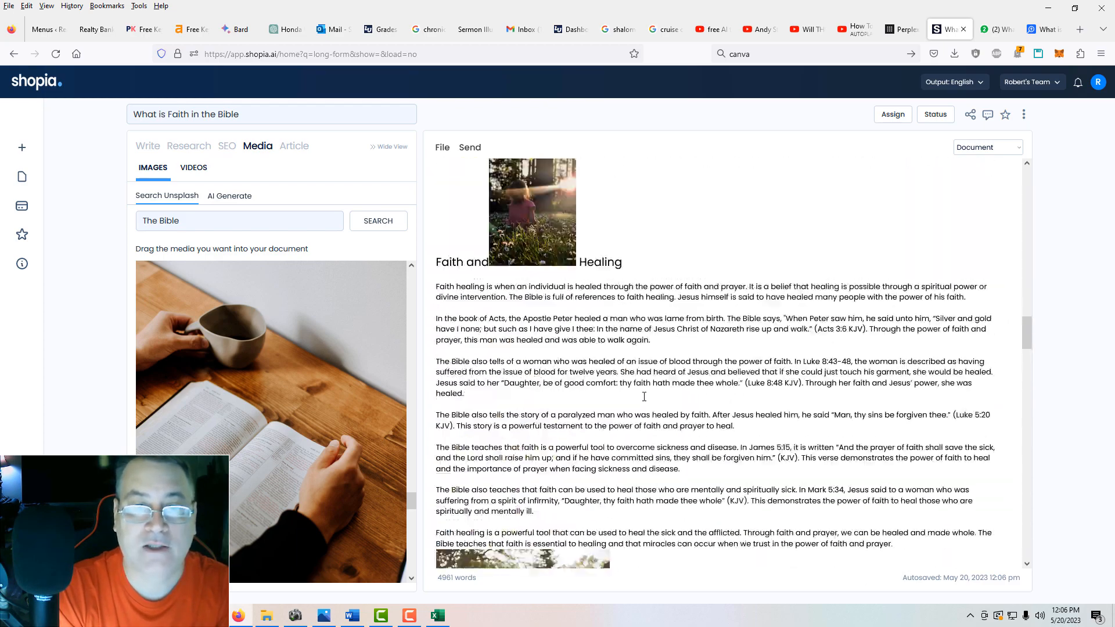
{"action": "scroll", "coordinate": [644, 396], "scroll_direction": "up", "scroll_amount": 15}
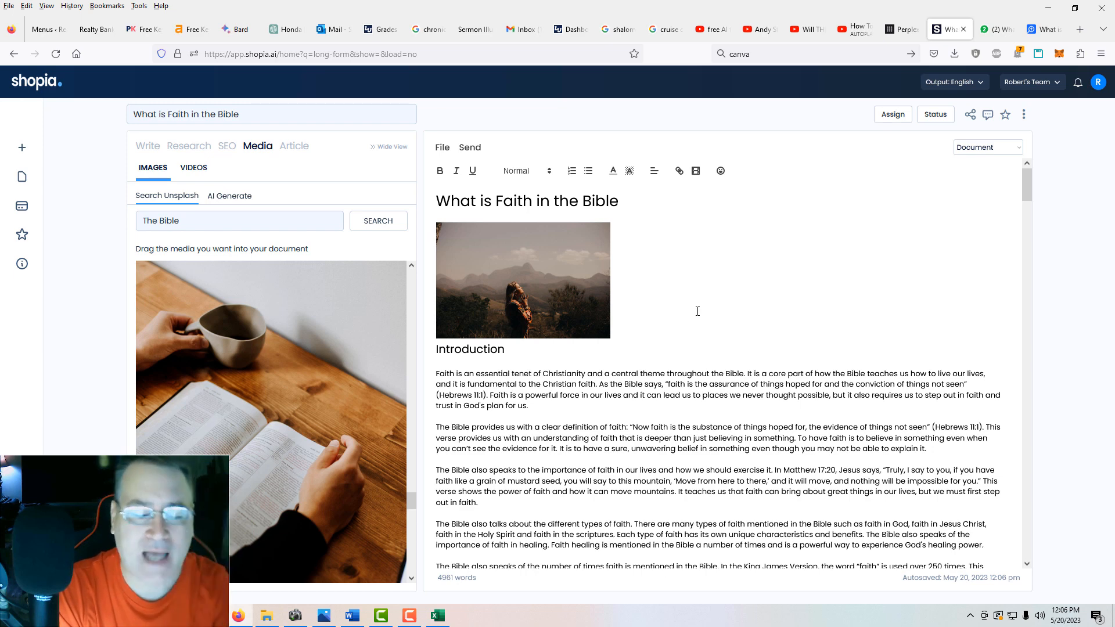
Copy the finished "What is Faith in the Bible" article to the clipboard as HTML.
{"action": "left_click", "coordinate": [441, 148]}
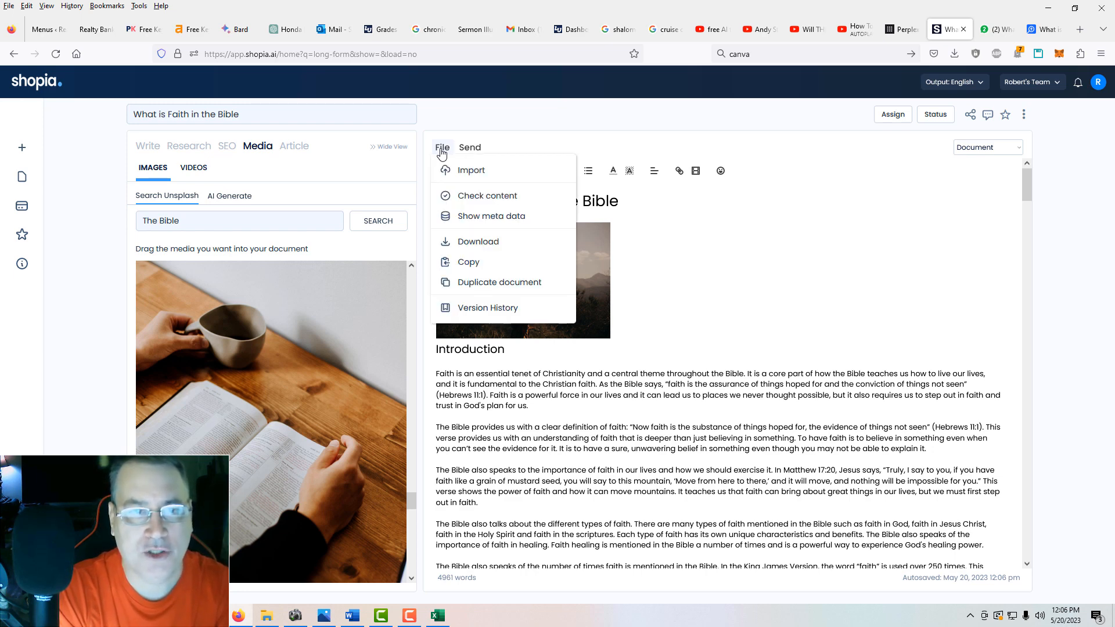
{"action": "mouse_move", "coordinate": [471, 275]}
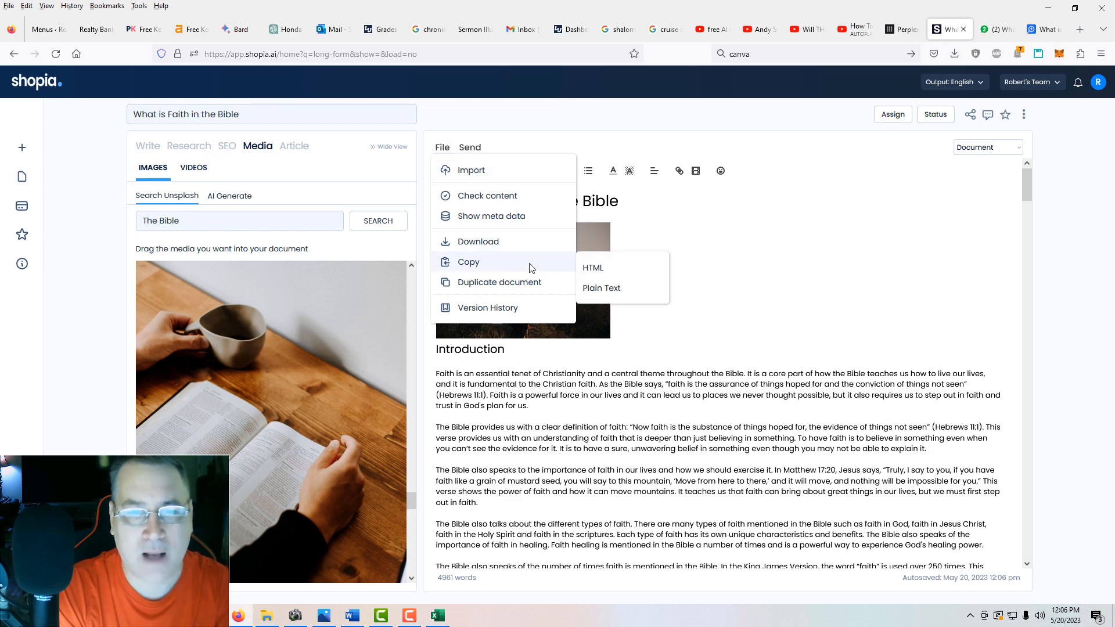
{"action": "left_click", "coordinate": [598, 271]}
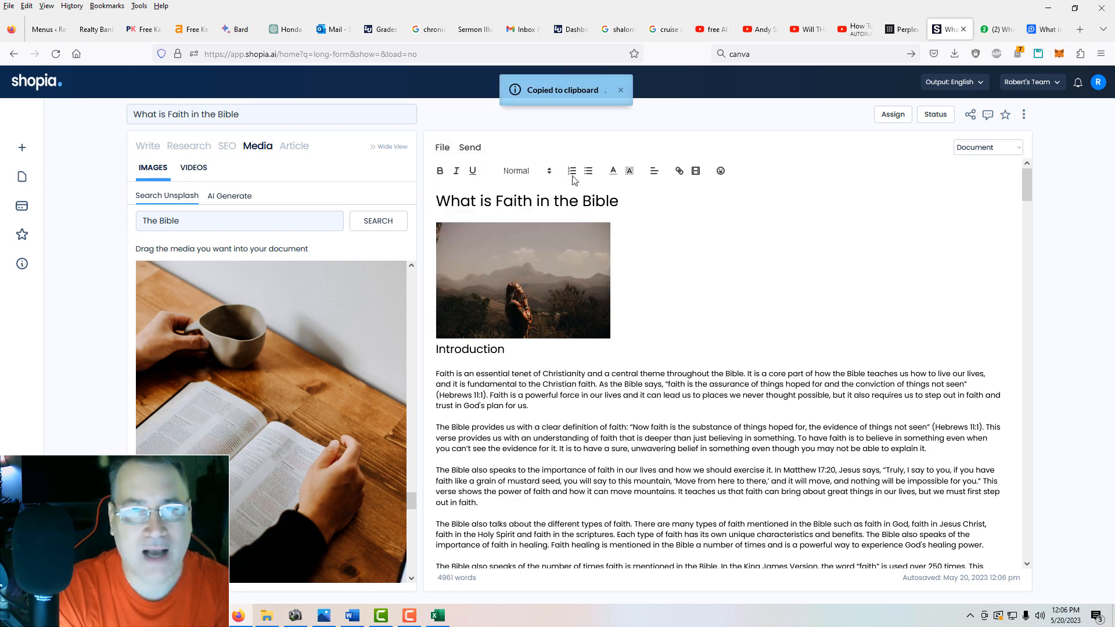
Switch to the realtybanker.com WordPress admin, add a new post and paste the copied article into it.
{"action": "left_click", "coordinate": [52, 34]}
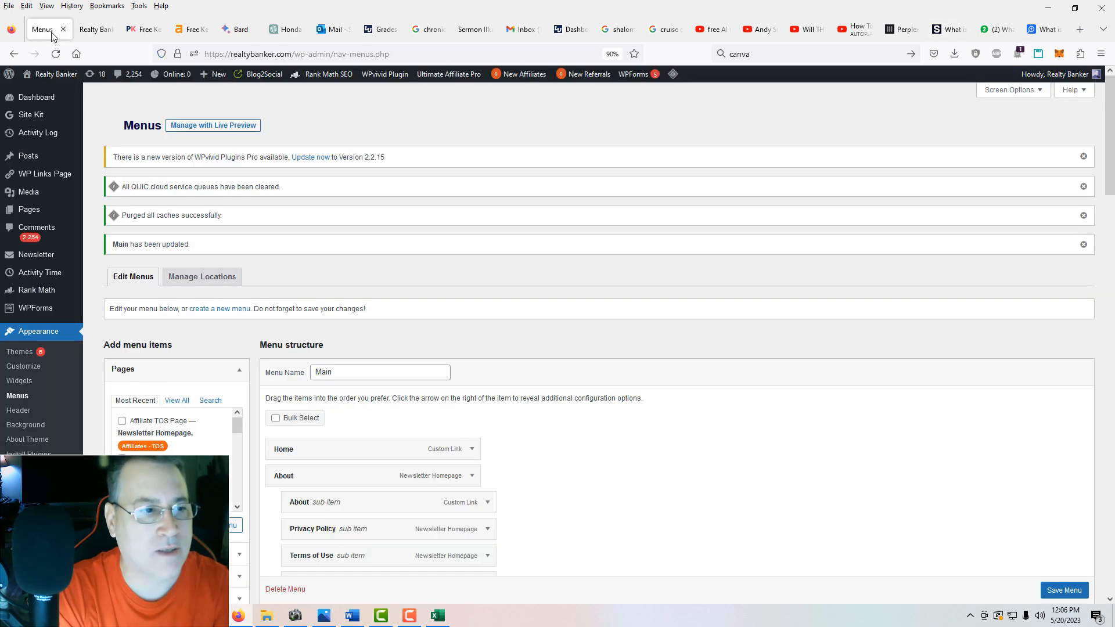
{"action": "mouse_move", "coordinate": [33, 164]}
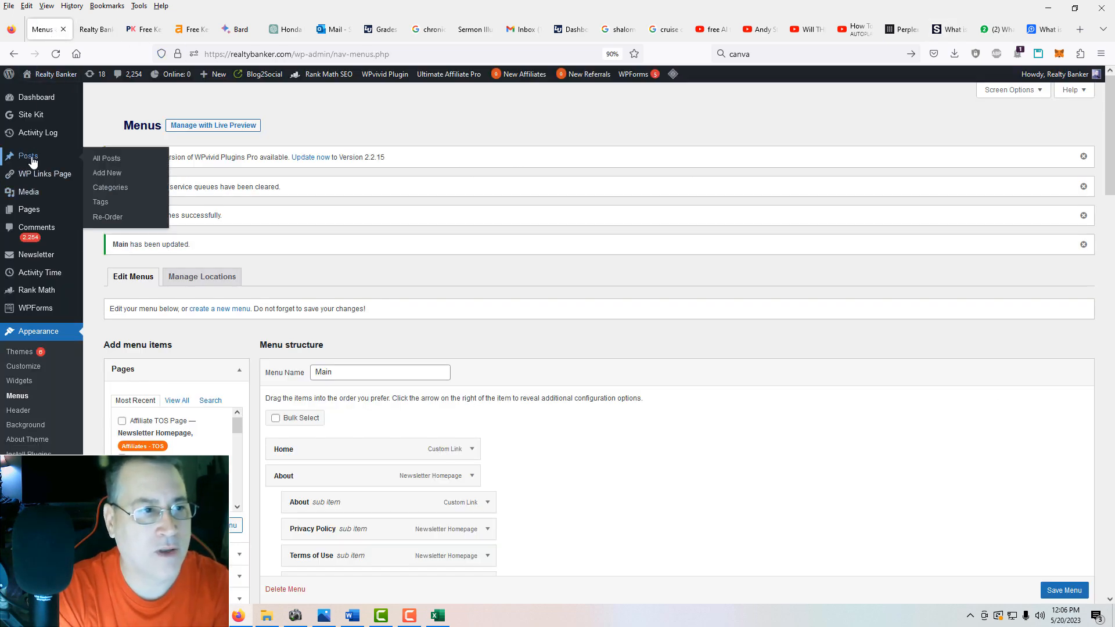
{"action": "left_click", "coordinate": [115, 178]}
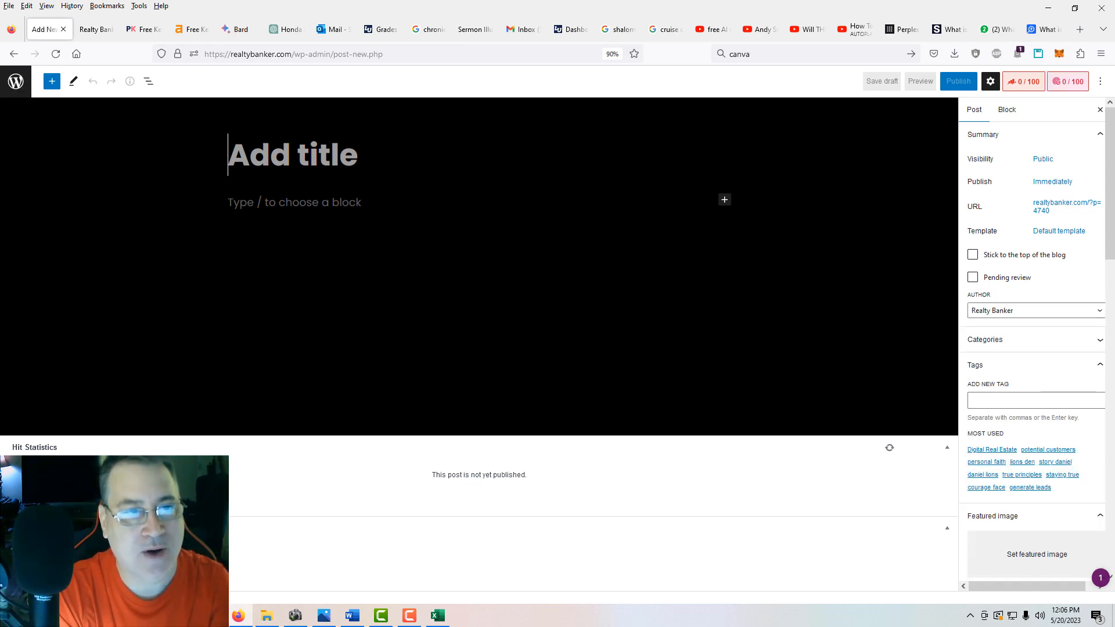
{"action": "key", "text": "ctrl+v"}
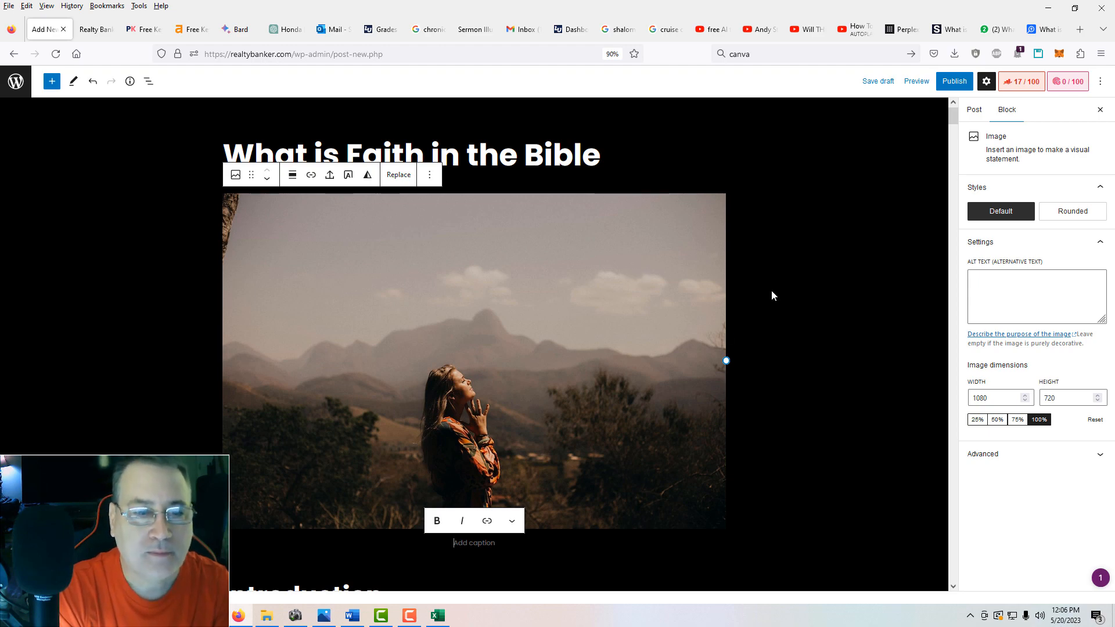
Review the pasted article from the title down to the "What is Faith in the Bible KJV?" section, checking headings, text and images.
{"action": "scroll", "coordinate": [771, 295], "scroll_direction": "down", "scroll_amount": 15}
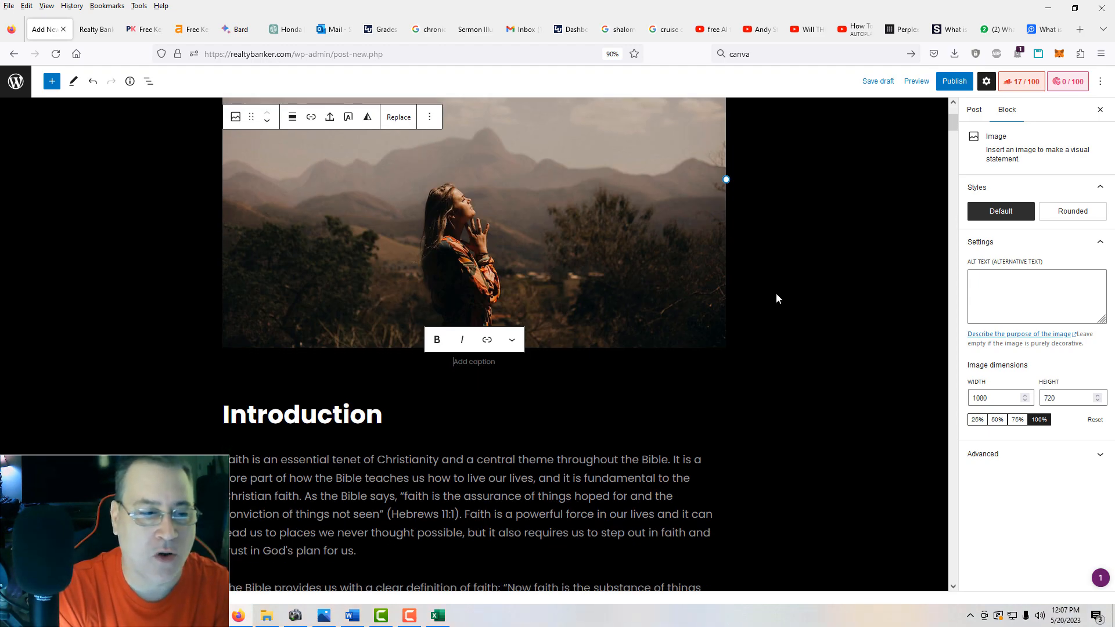
{"action": "scroll", "coordinate": [776, 298], "scroll_direction": "down", "scroll_amount": 15}
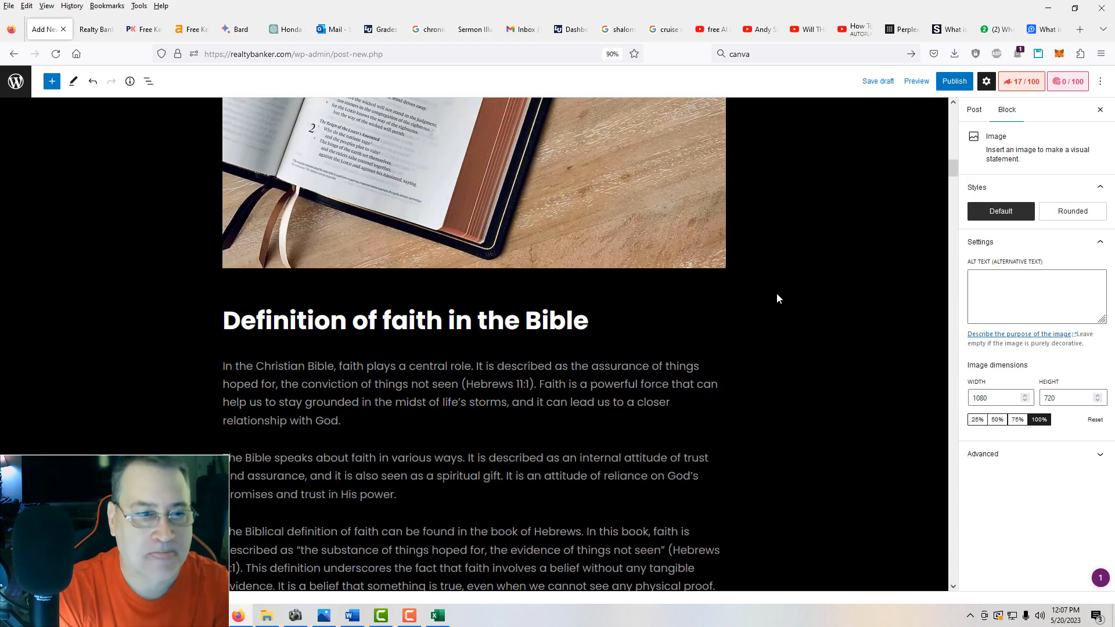
{"action": "scroll", "coordinate": [779, 294], "scroll_direction": "up", "scroll_amount": 10}
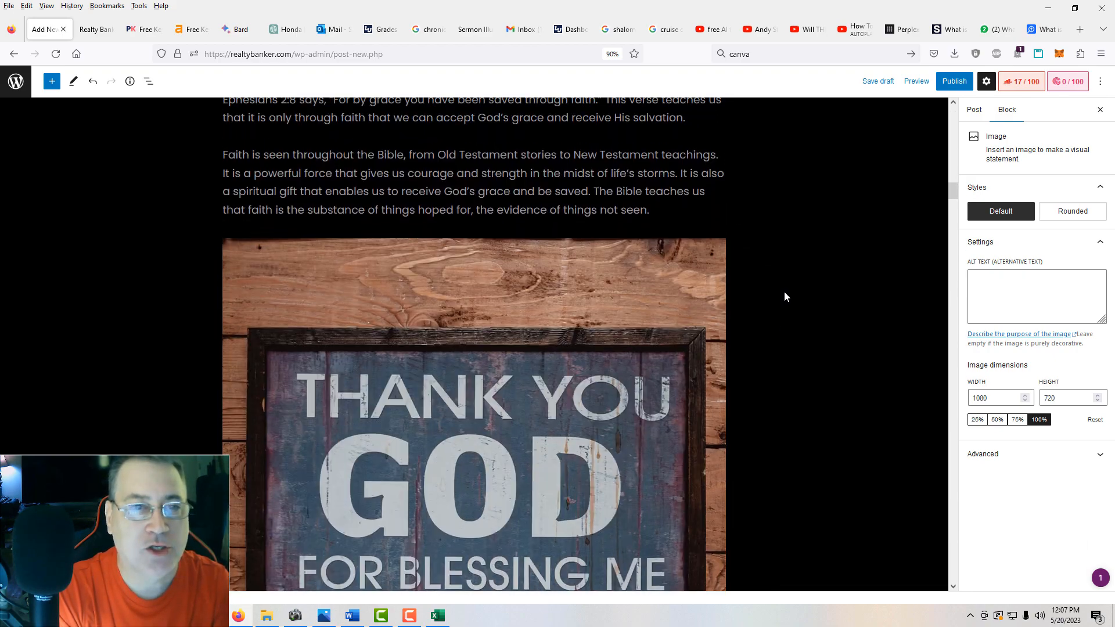
{"action": "scroll", "coordinate": [784, 296], "scroll_direction": "down", "scroll_amount": 15}
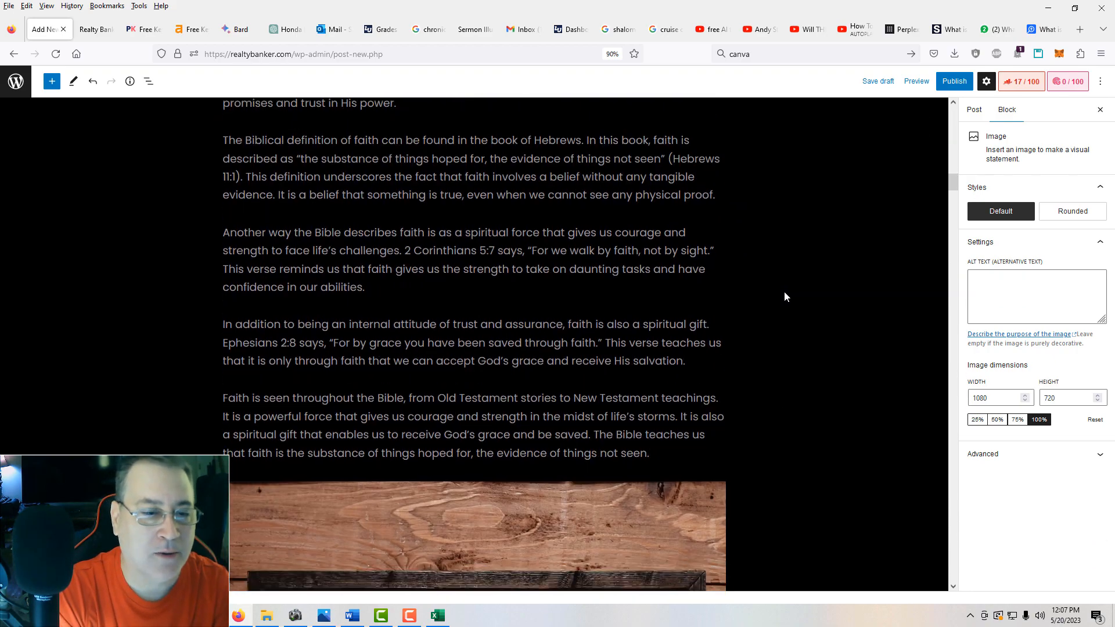
{"action": "scroll", "coordinate": [783, 297], "scroll_direction": "down", "scroll_amount": 15}
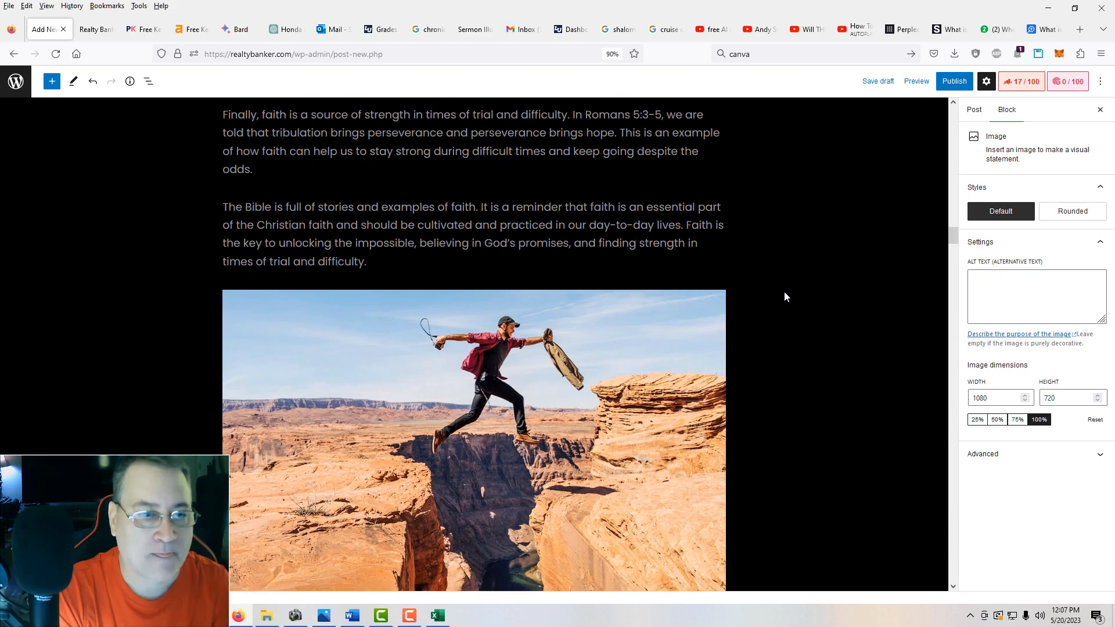
{"action": "scroll", "coordinate": [784, 297], "scroll_direction": "down", "scroll_amount": 15}
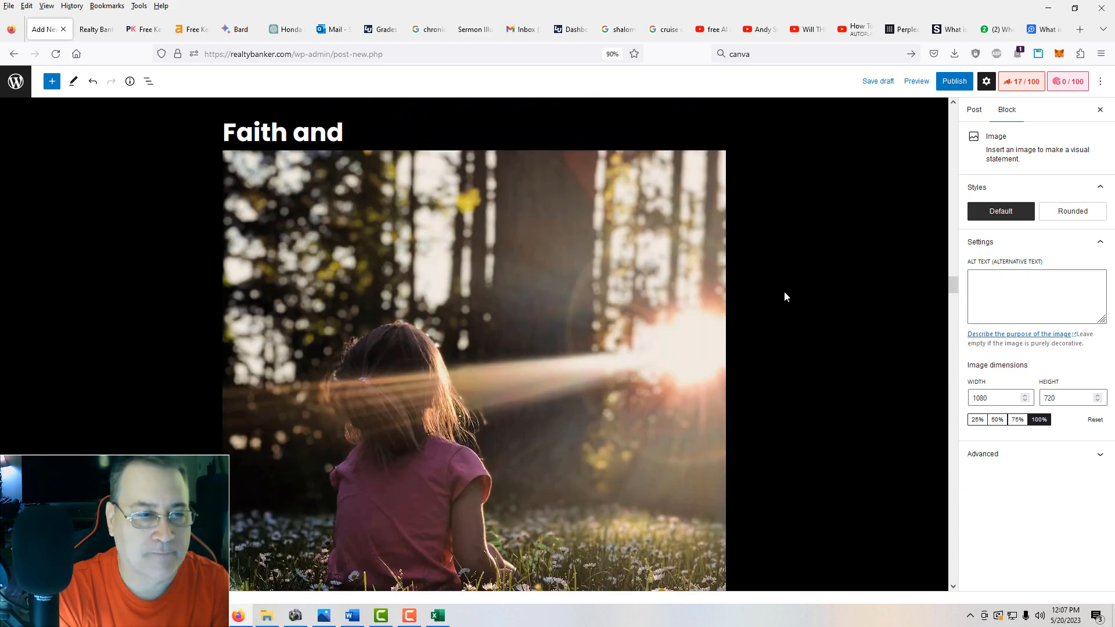
{"action": "scroll", "coordinate": [784, 296], "scroll_direction": "down", "scroll_amount": 15}
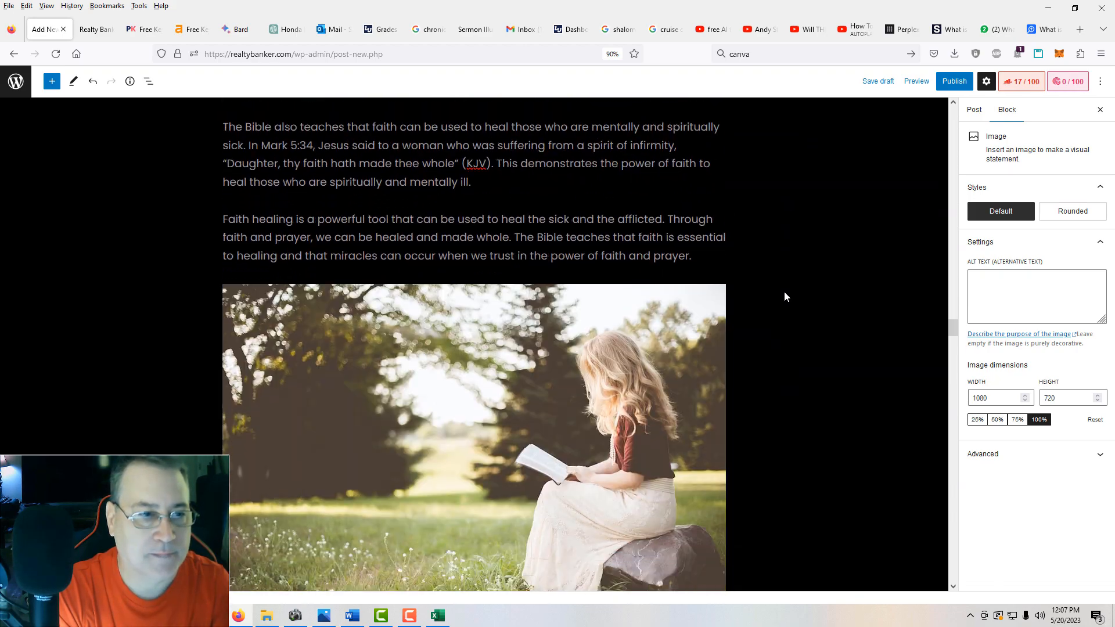
{"action": "scroll", "coordinate": [784, 296], "scroll_direction": "down", "scroll_amount": 6}
{"action": "scroll", "coordinate": [784, 296], "scroll_direction": "up", "scroll_amount": 8}
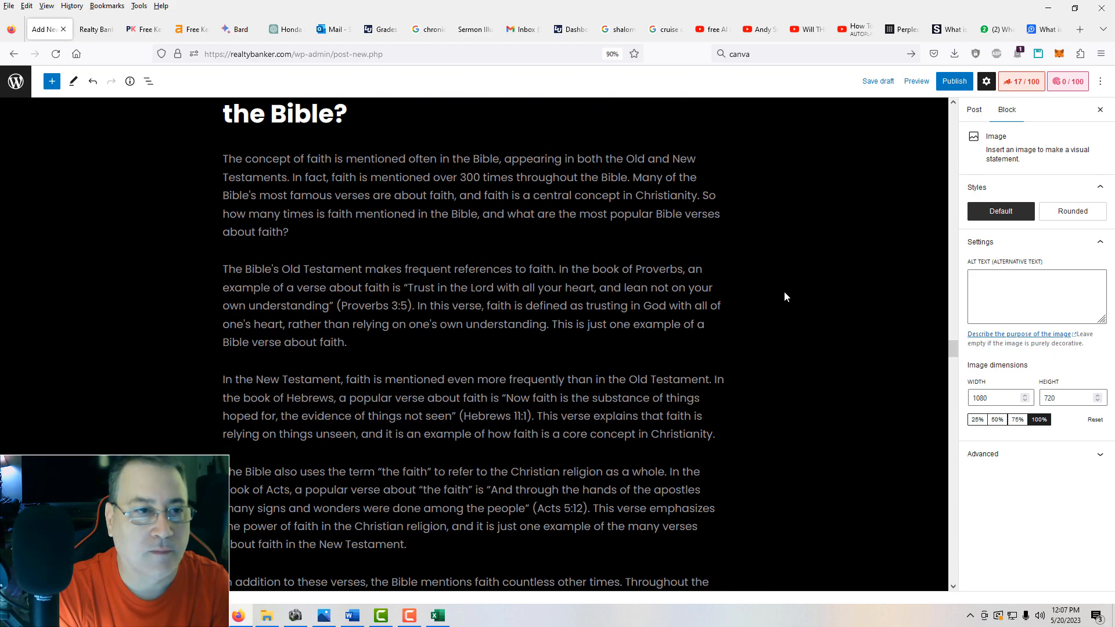
{"action": "scroll", "coordinate": [784, 297], "scroll_direction": "up", "scroll_amount": 3}
{"action": "scroll", "coordinate": [783, 297], "scroll_direction": "down", "scroll_amount": 15}
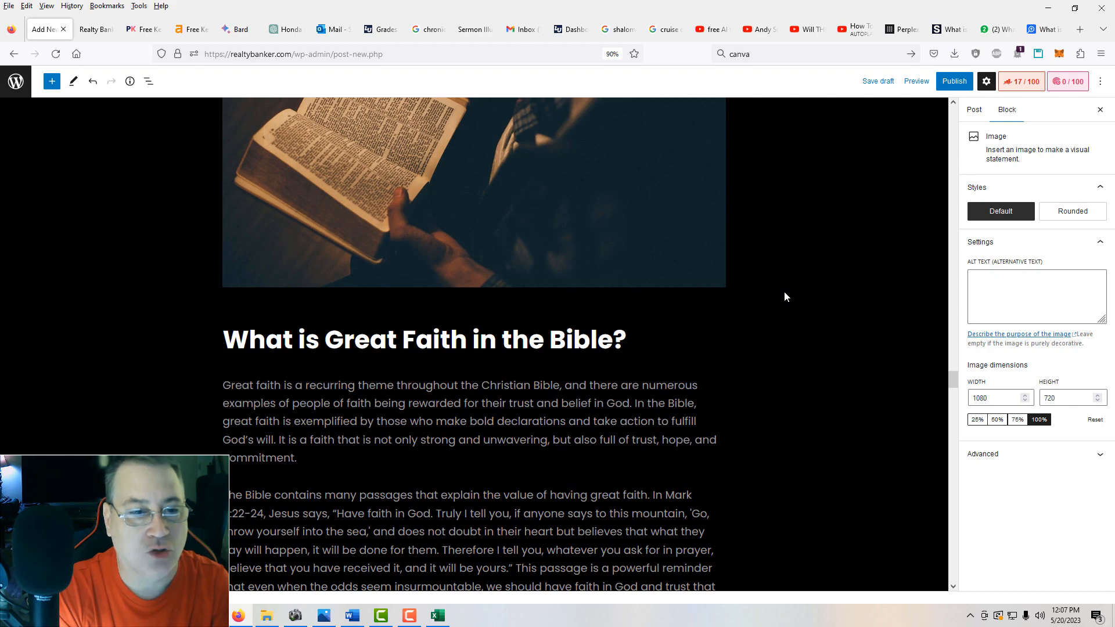
{"action": "scroll", "coordinate": [784, 296], "scroll_direction": "down", "scroll_amount": 15}
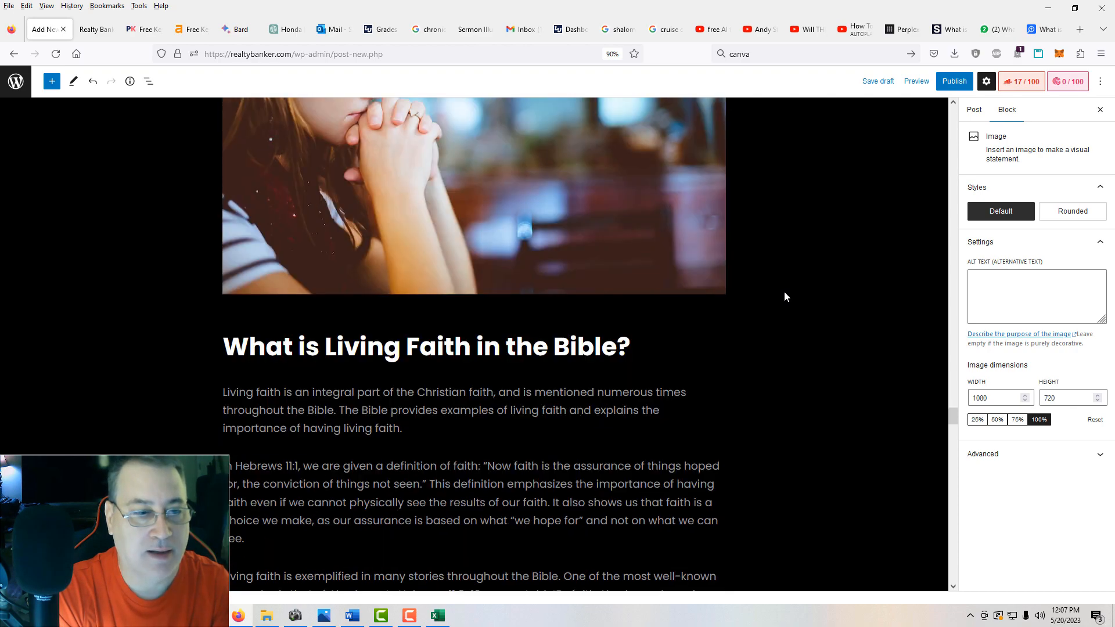
{"action": "scroll", "coordinate": [785, 297], "scroll_direction": "down", "scroll_amount": 10}
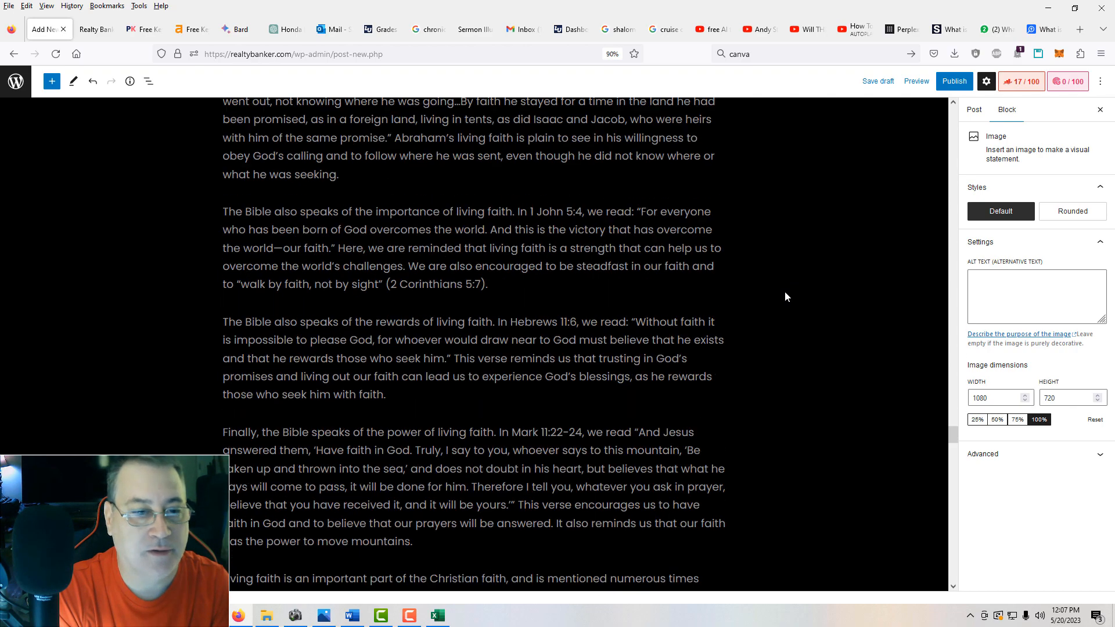
{"action": "scroll", "coordinate": [785, 297], "scroll_direction": "down", "scroll_amount": 10}
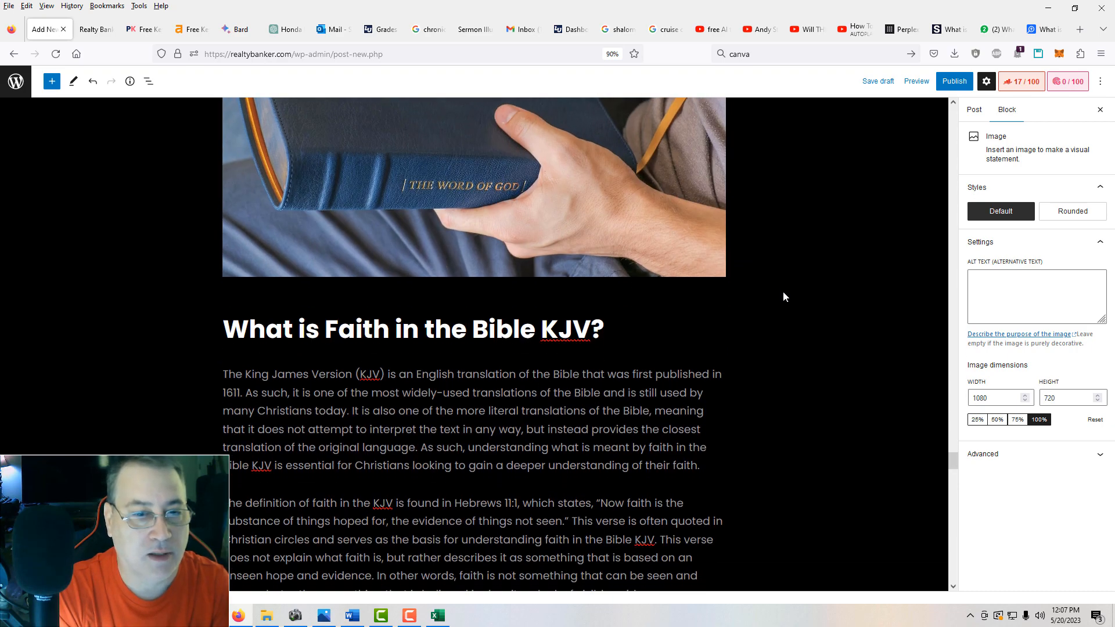
Reword the "What is Faith in the Bible KJV?" heading as "What is Faith in the KJV Bible?".
{"action": "left_click_drag", "start_coordinate": [541, 329], "coordinate": [595, 326]}
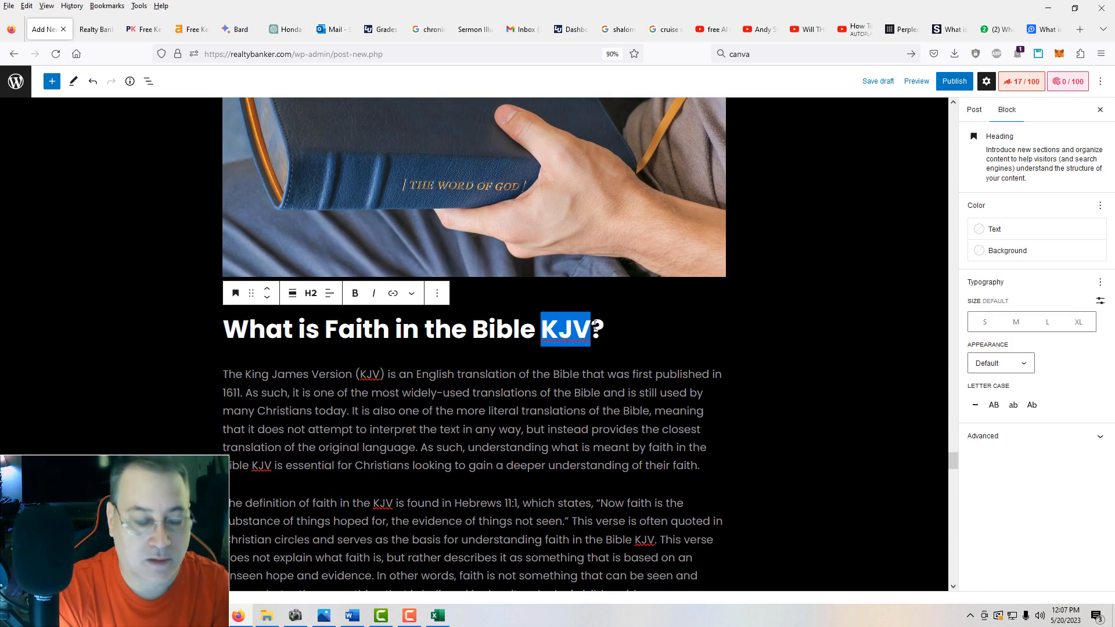
{"action": "key", "text": "BackSpace"}
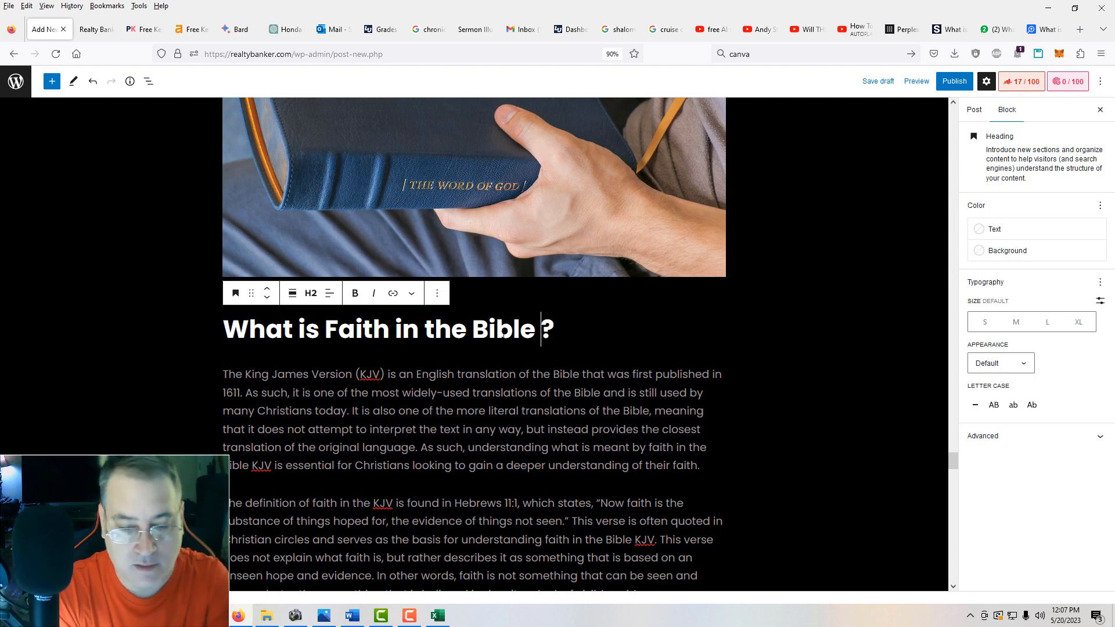
{"action": "key", "text": "BackSpace"}
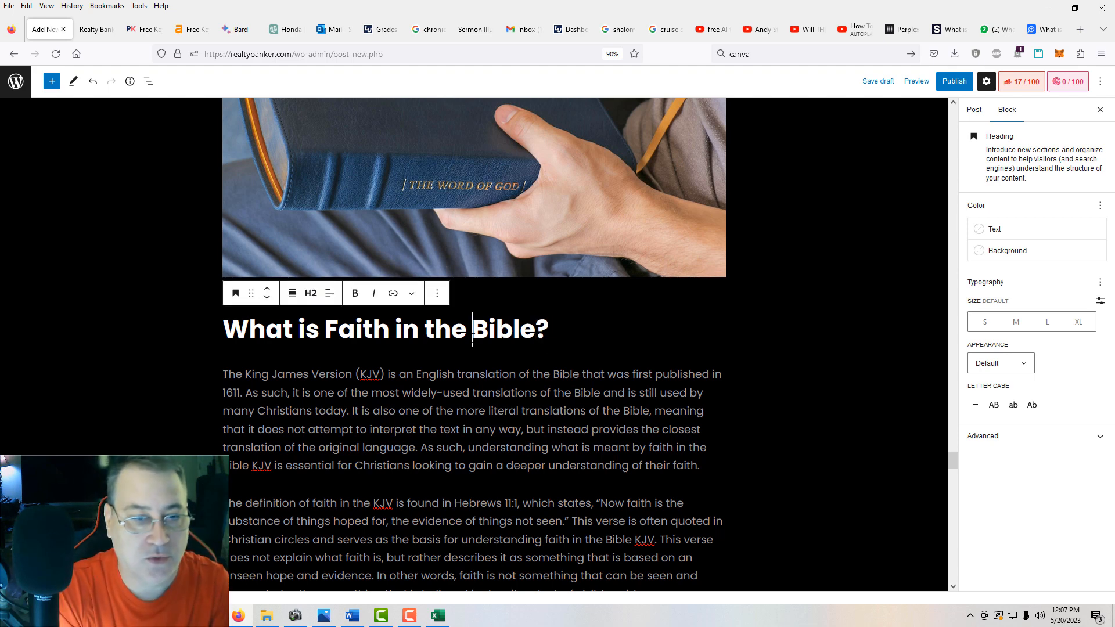
{"action": "type", "text": "KJV"}
Correct the "What is Faith in the Bible Means?" heading to read "What does Faith in the Bible Mean?".
{"action": "scroll", "coordinate": [473, 348], "scroll_direction": "down", "scroll_amount": 3}
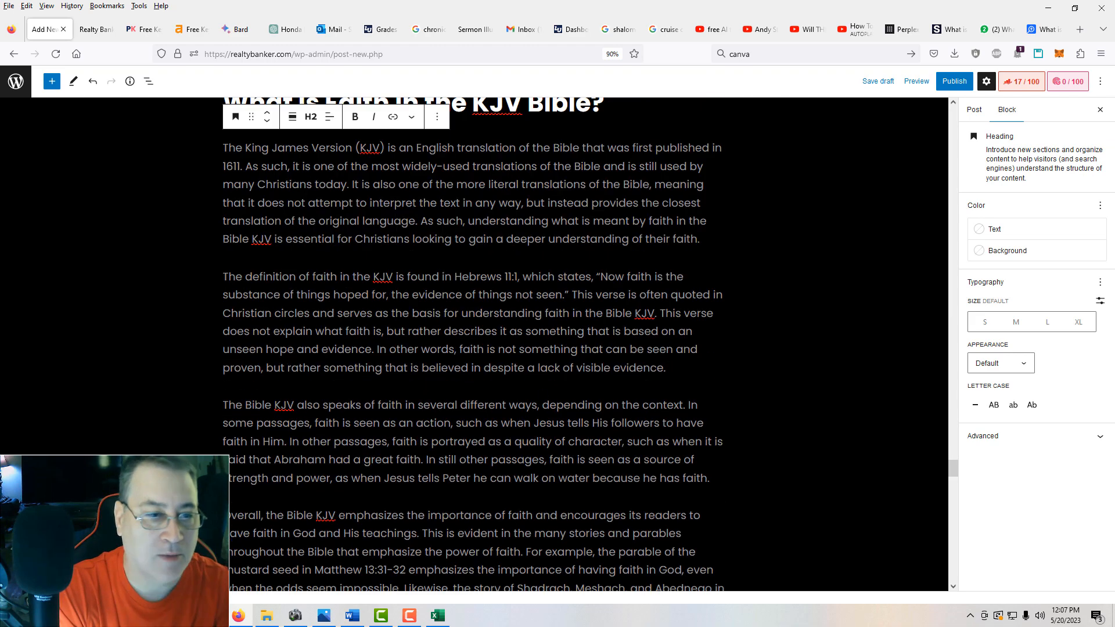
{"action": "scroll", "coordinate": [541, 392], "scroll_direction": "down", "scroll_amount": 12}
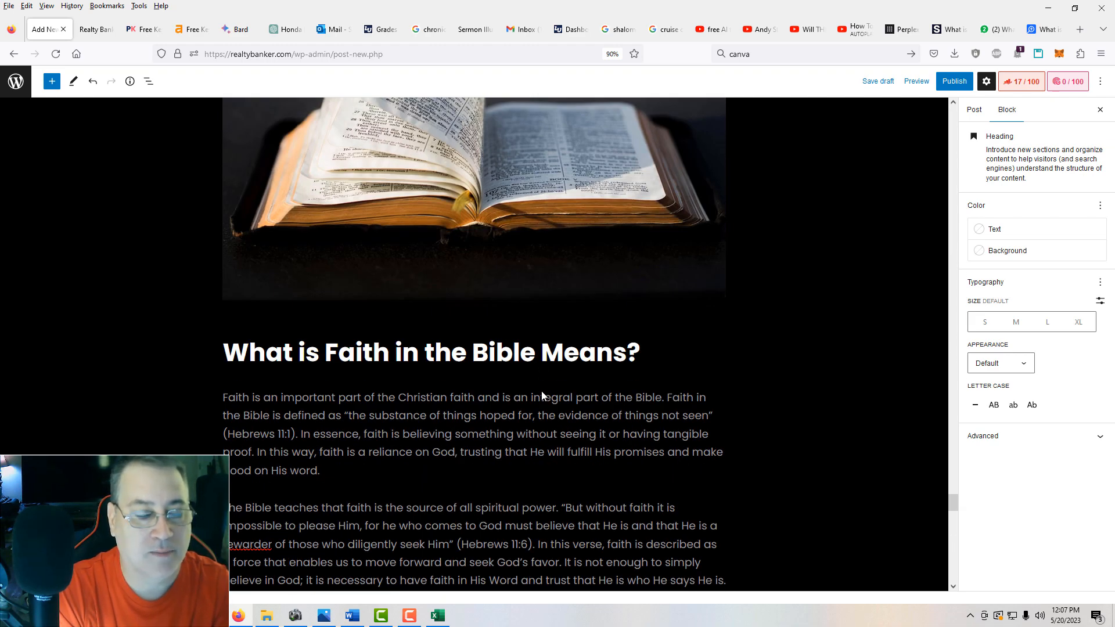
{"action": "left_click_drag", "start_coordinate": [305, 353], "coordinate": [317, 351]}
{"action": "left_click_drag", "start_coordinate": [300, 352], "coordinate": [314, 354]}
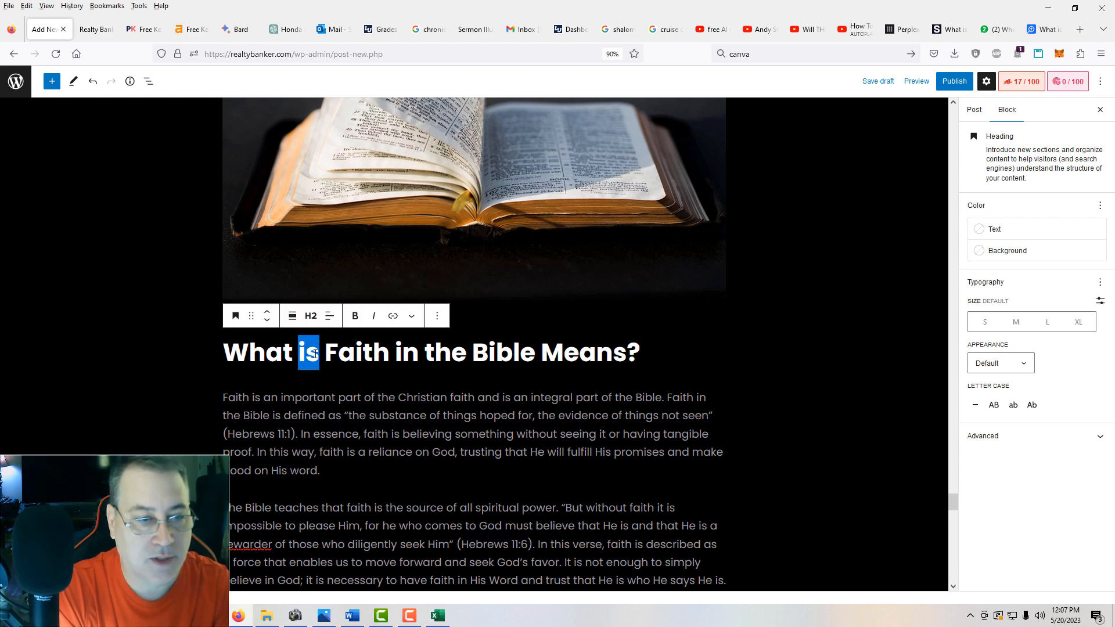
{"action": "type", "text": "does"}
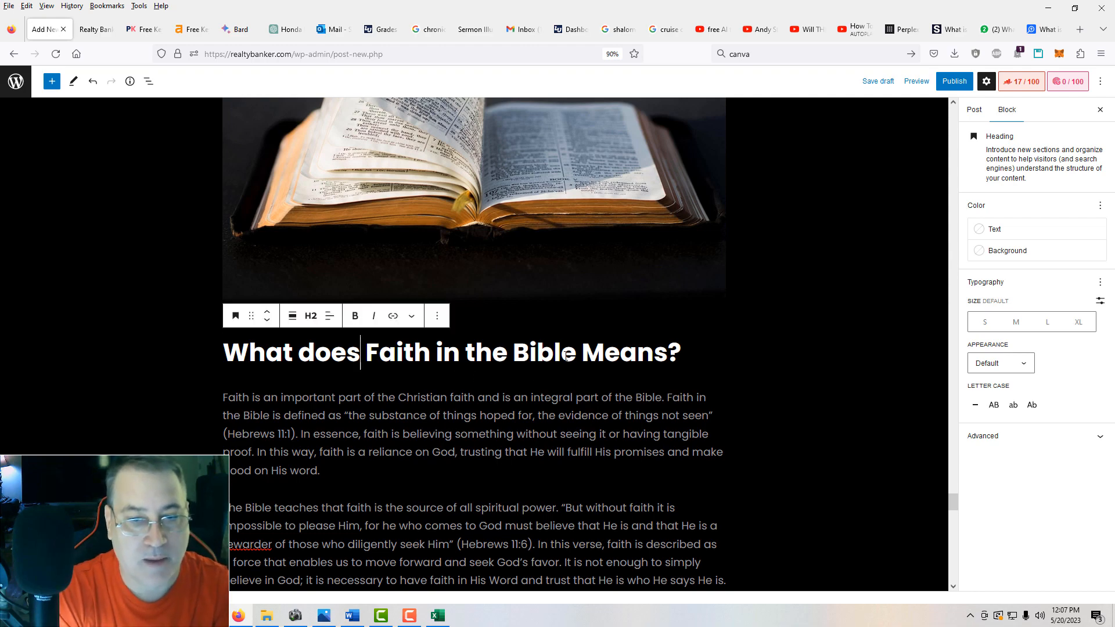
{"action": "key", "text": "Delete"}
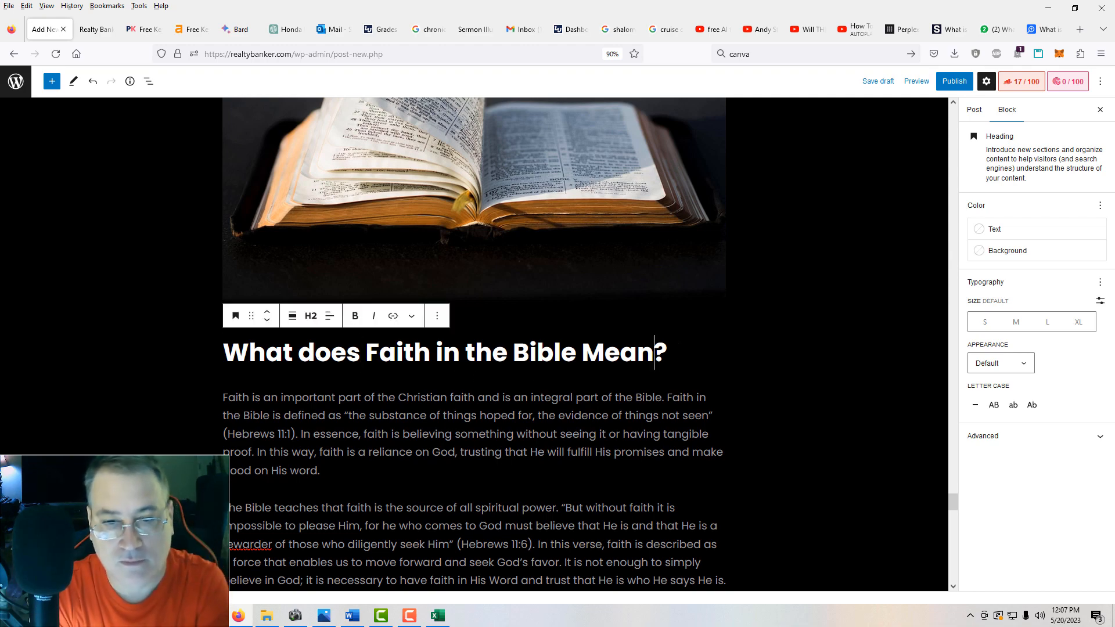
Save the image of the woman in front of mountains below the post title as a JPEG in the Realty Banker folder.
{"action": "scroll", "coordinate": [510, 442], "scroll_direction": "down", "scroll_amount": 15}
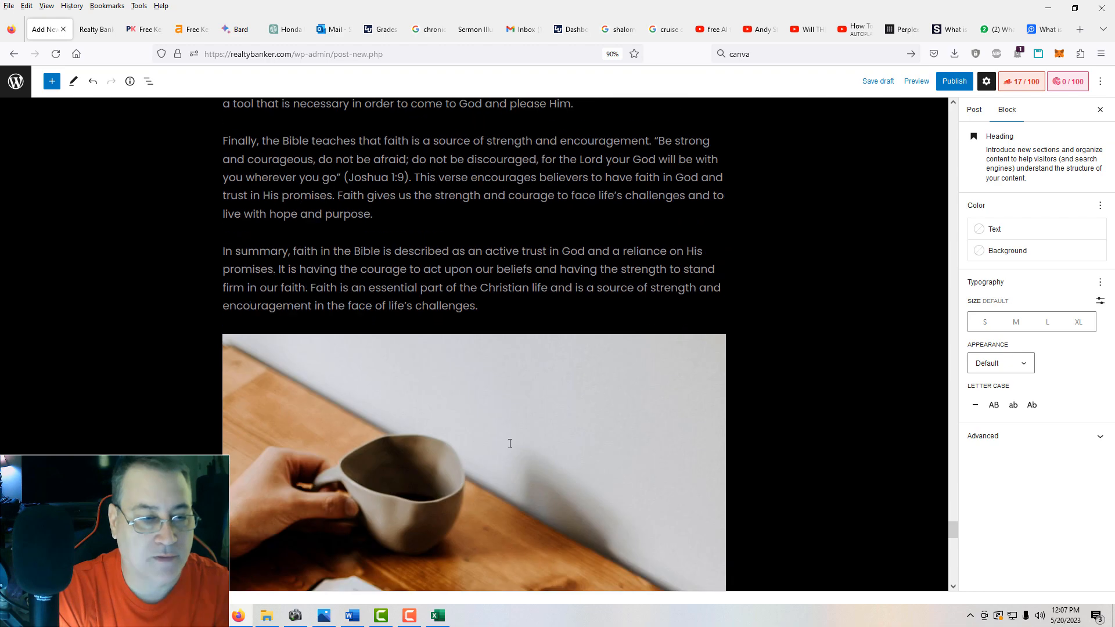
{"action": "scroll", "coordinate": [508, 443], "scroll_direction": "down", "scroll_amount": 10}
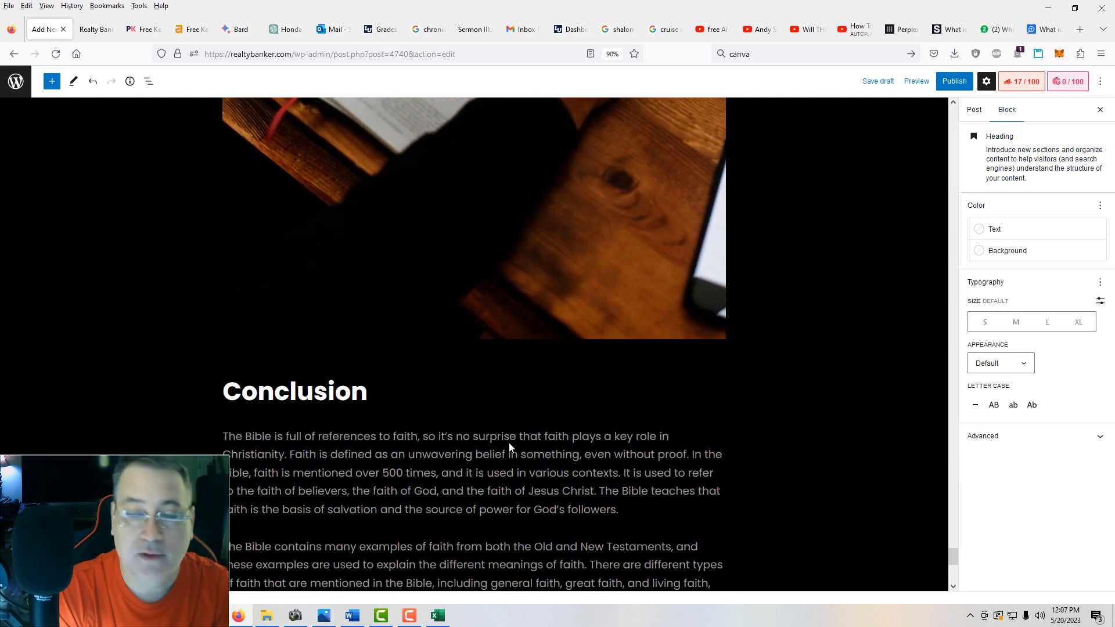
{"action": "scroll", "coordinate": [509, 442], "scroll_direction": "up", "scroll_amount": 5}
{"action": "scroll", "coordinate": [509, 444], "scroll_direction": "up", "scroll_amount": 5}
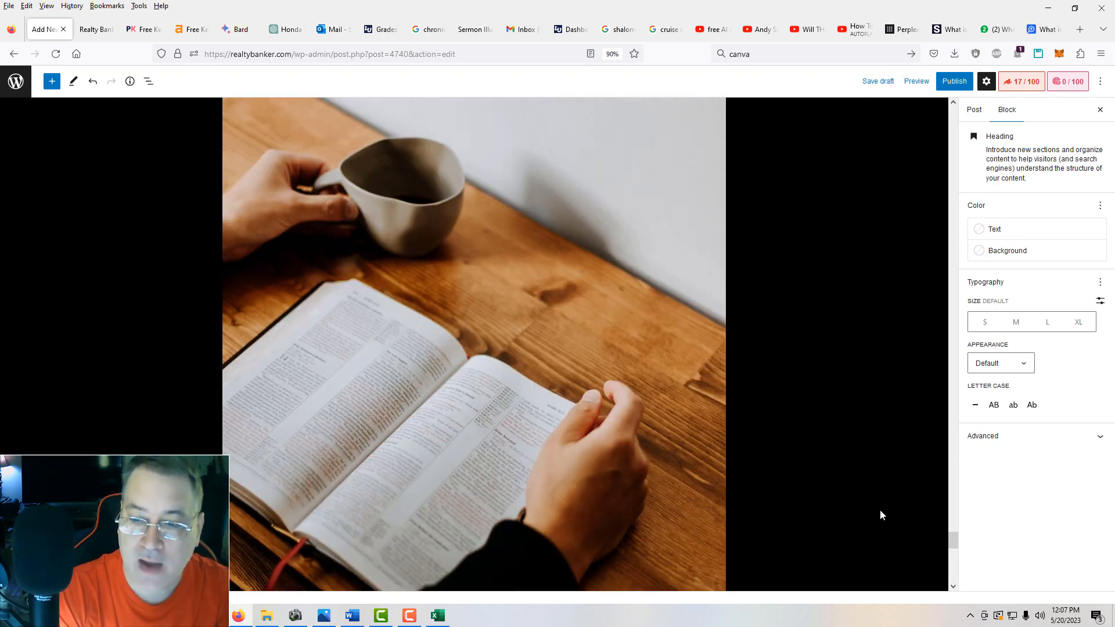
{"action": "left_click_drag", "start_coordinate": [952, 535], "coordinate": [981, 113]}
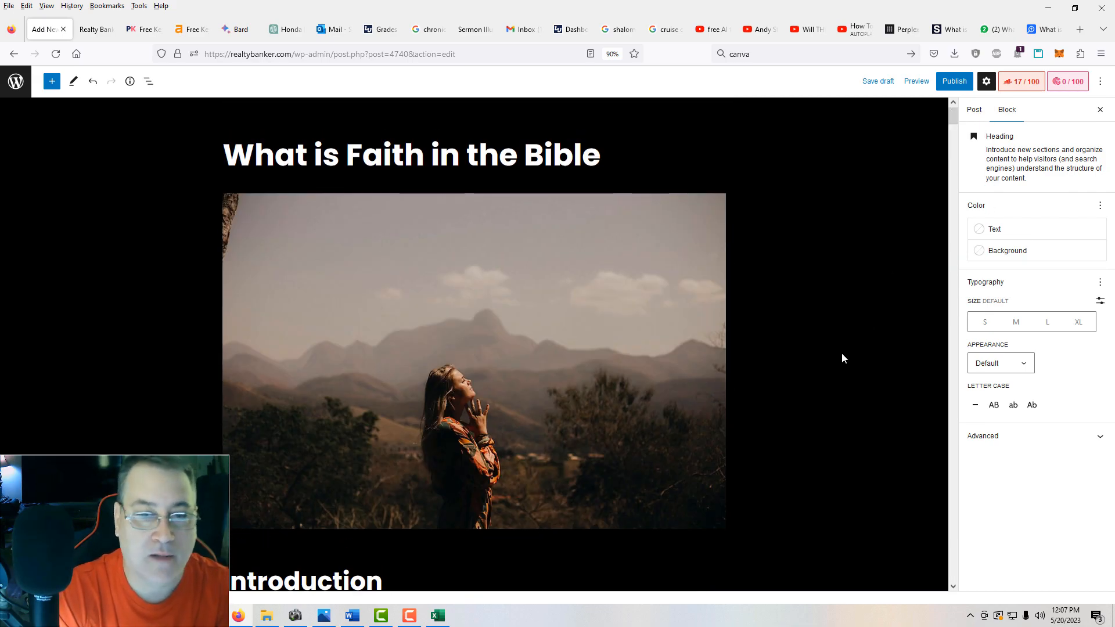
{"action": "right_click", "coordinate": [535, 361]}
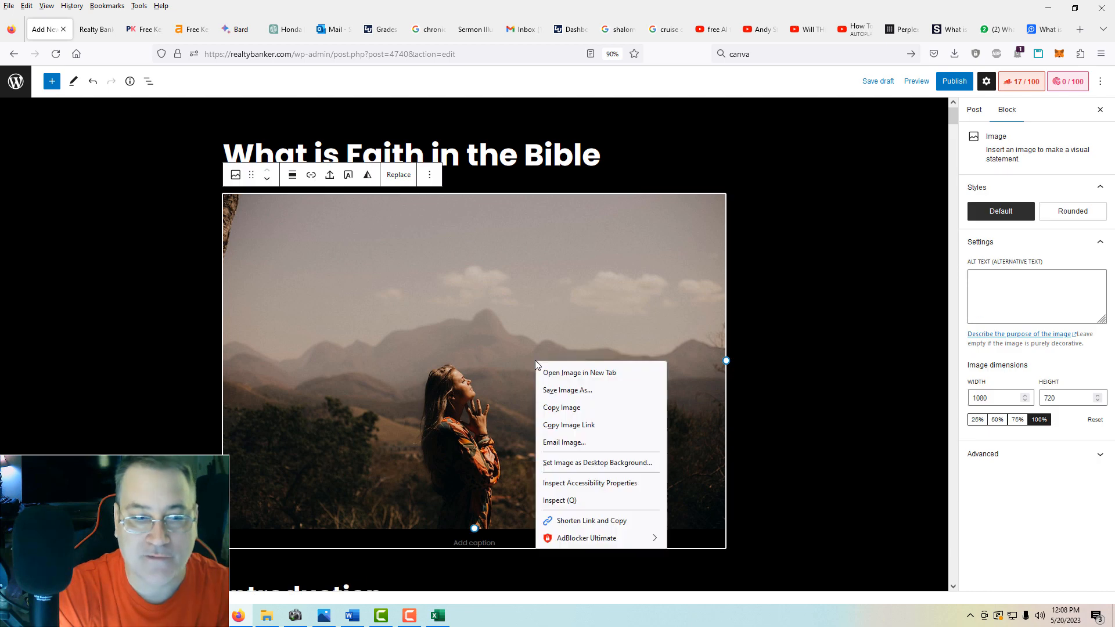
{"action": "left_click", "coordinate": [563, 391]}
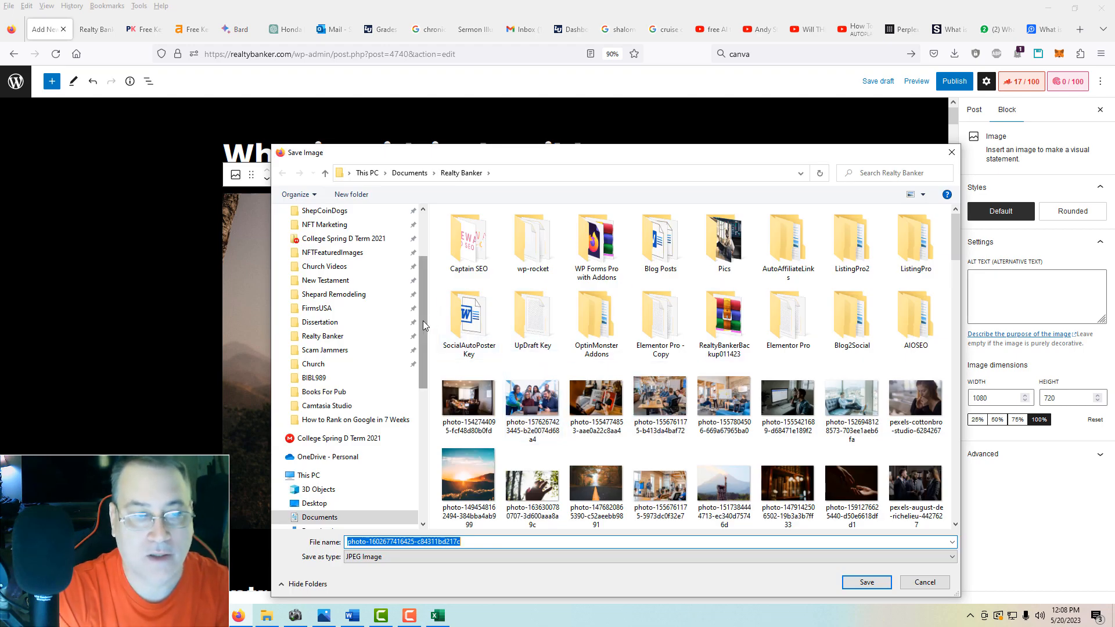
{"action": "left_click", "coordinate": [333, 336]}
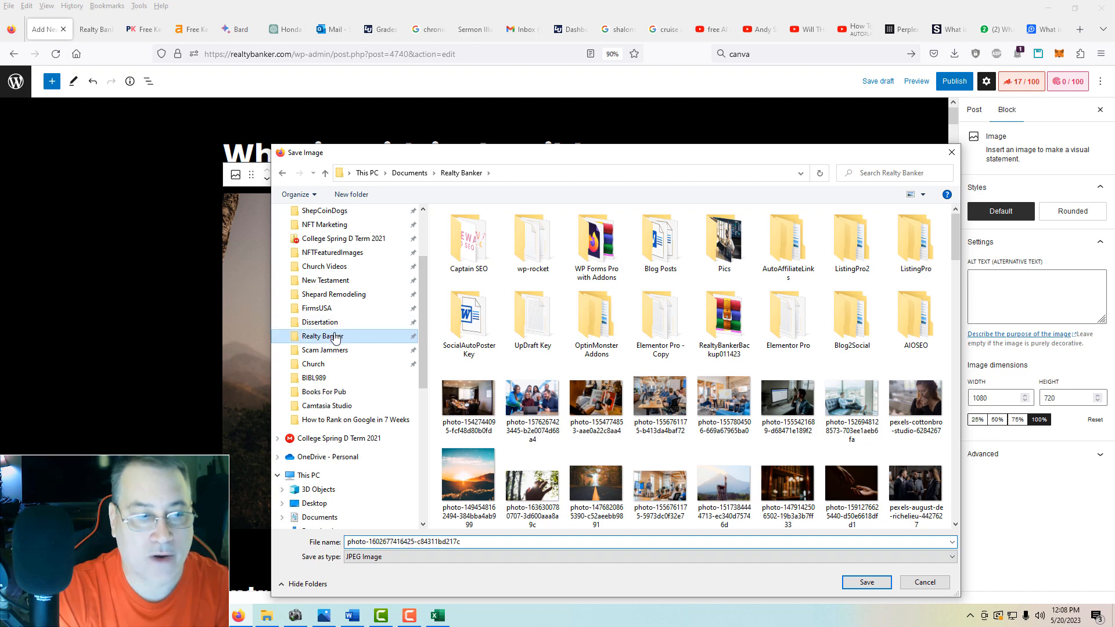
{"action": "left_click", "coordinate": [866, 582]}
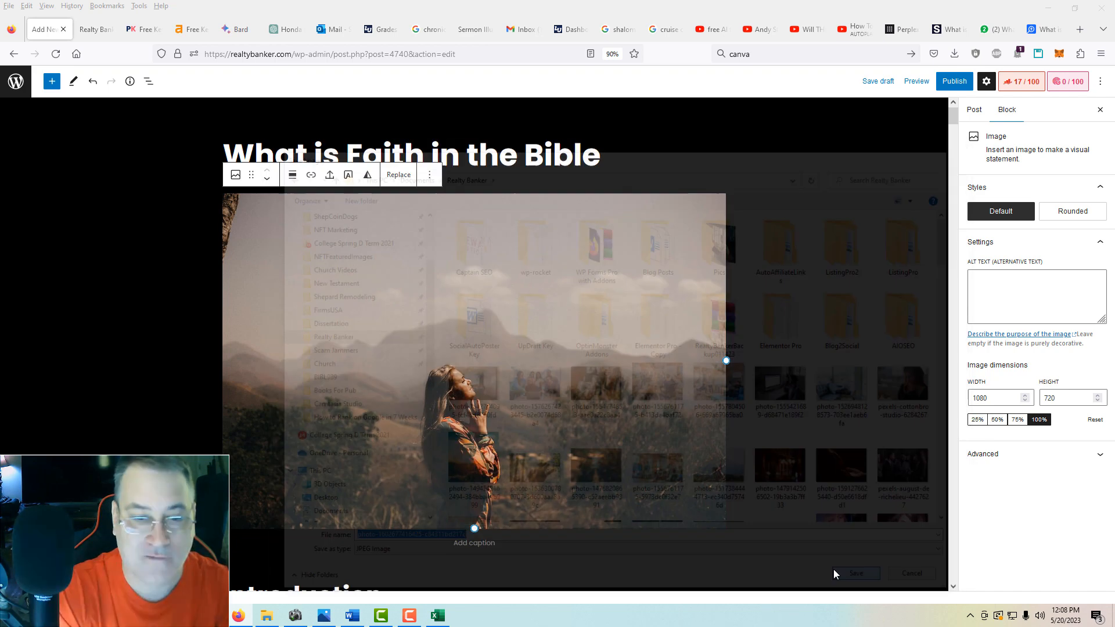
Save the article's image of the Bible open at The Psalms as a JPEG in the Realty Banker folder.
{"action": "scroll", "coordinate": [736, 491], "scroll_direction": "down", "scroll_amount": 10}
{"action": "scroll", "coordinate": [736, 491], "scroll_direction": "down", "scroll_amount": 6}
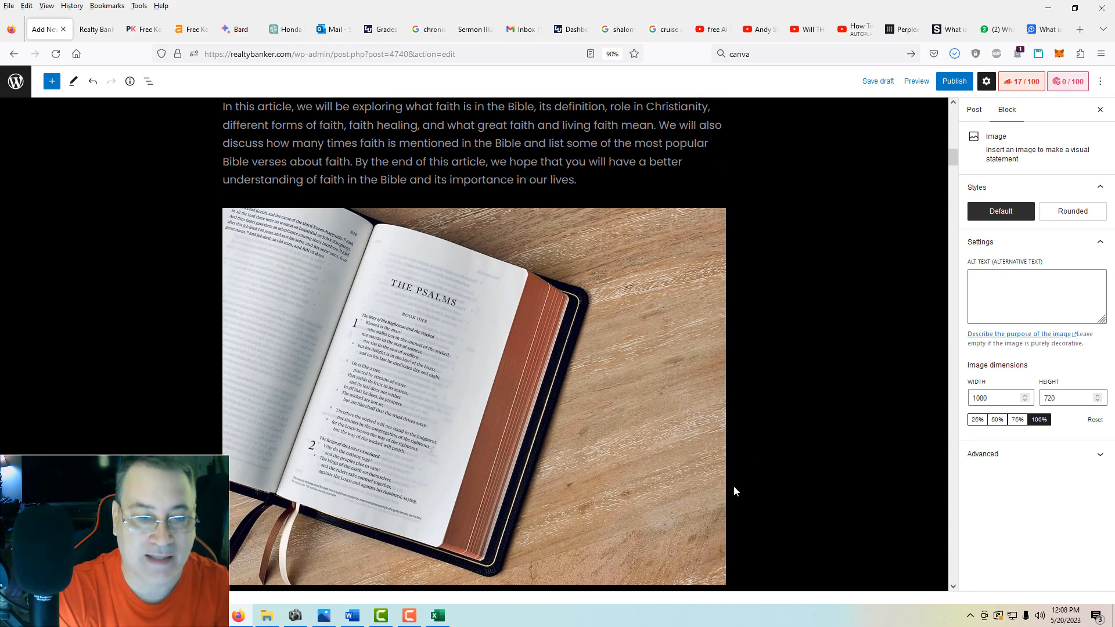
{"action": "right_click", "coordinate": [423, 375]}
{"action": "left_click", "coordinate": [463, 406]}
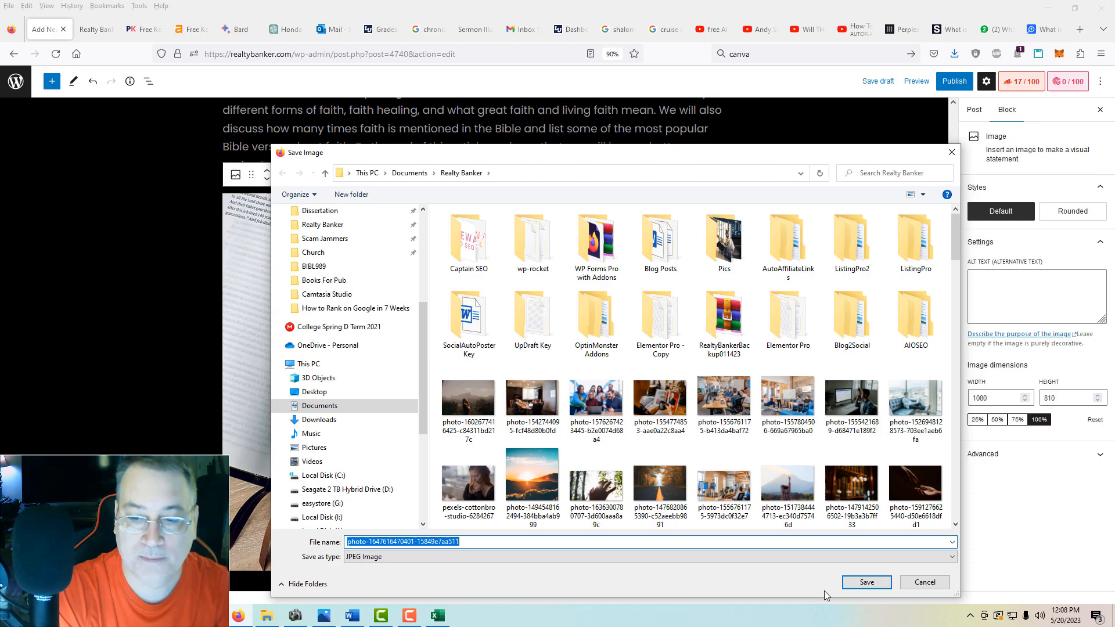
{"action": "left_click", "coordinate": [866, 583]}
Save the article's "Thank You God" sign image as a JPEG in the Realty Banker folder.
{"action": "scroll", "coordinate": [744, 512], "scroll_direction": "down", "scroll_amount": 10}
{"action": "scroll", "coordinate": [745, 512], "scroll_direction": "down", "scroll_amount": 10}
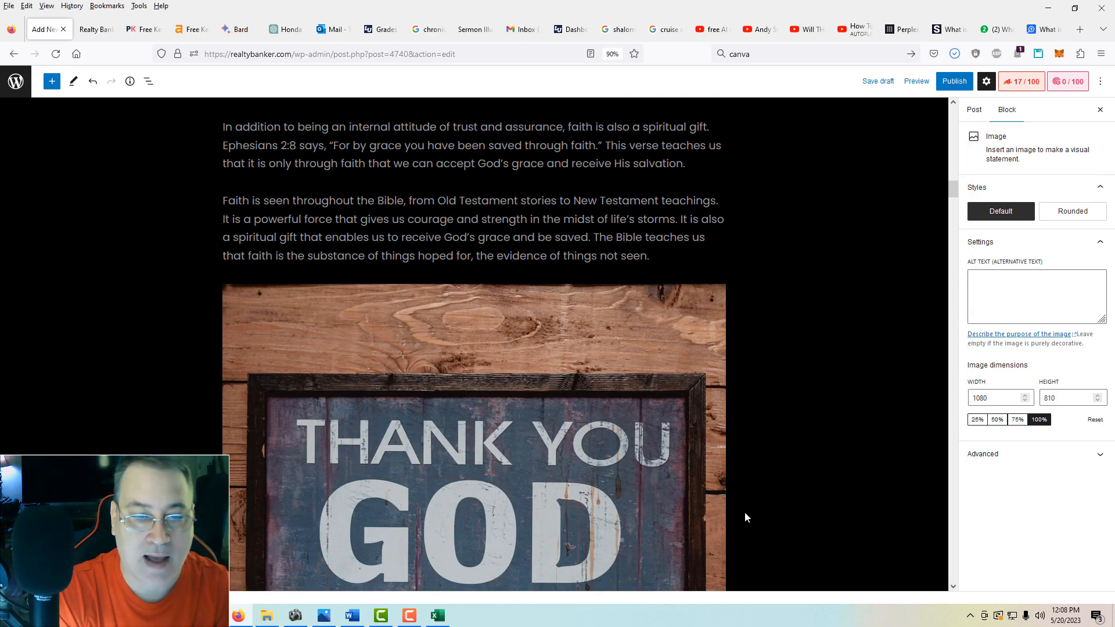
{"action": "right_click", "coordinate": [450, 357]}
{"action": "left_click", "coordinate": [477, 401]}
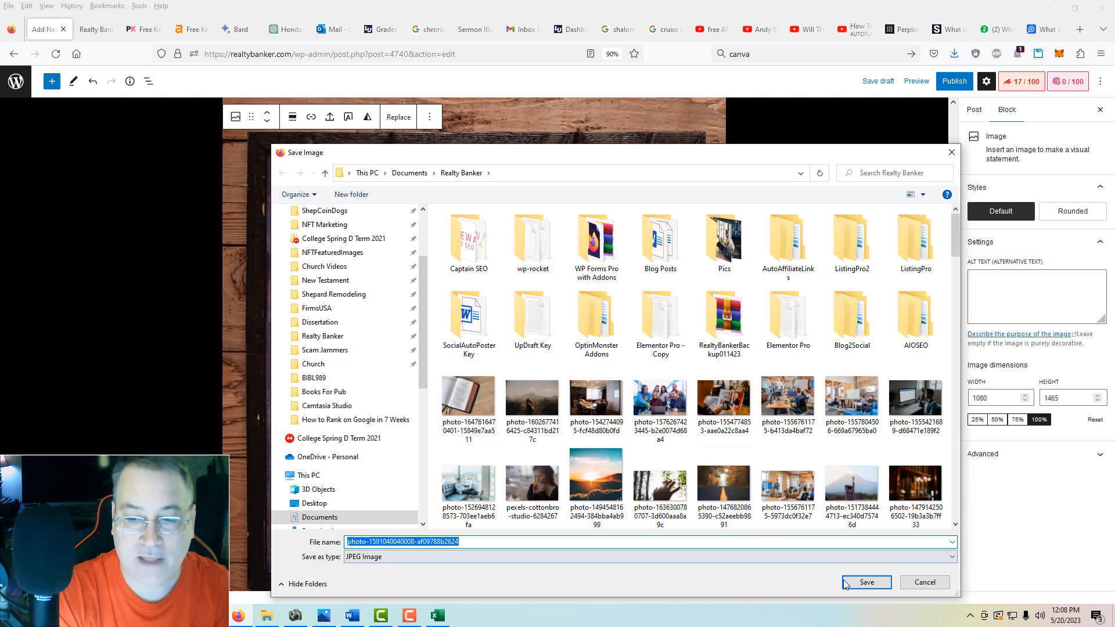
{"action": "left_click", "coordinate": [865, 582]}
{"action": "scroll", "coordinate": [801, 535], "scroll_direction": "down", "scroll_amount": 5}
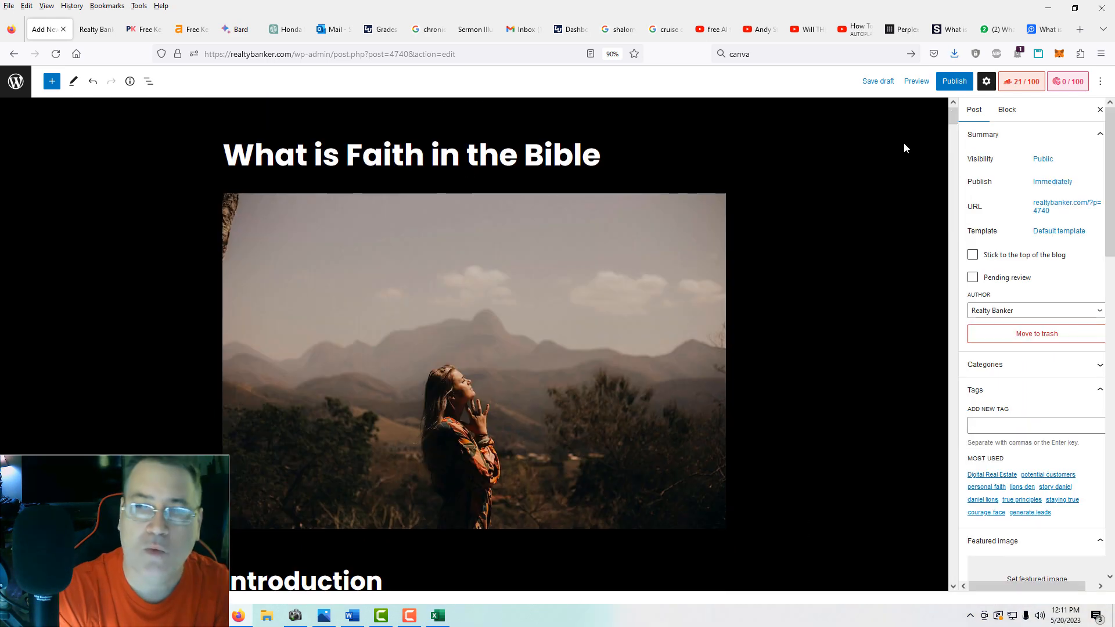
{"action": "left_click", "coordinate": [531, 354]}
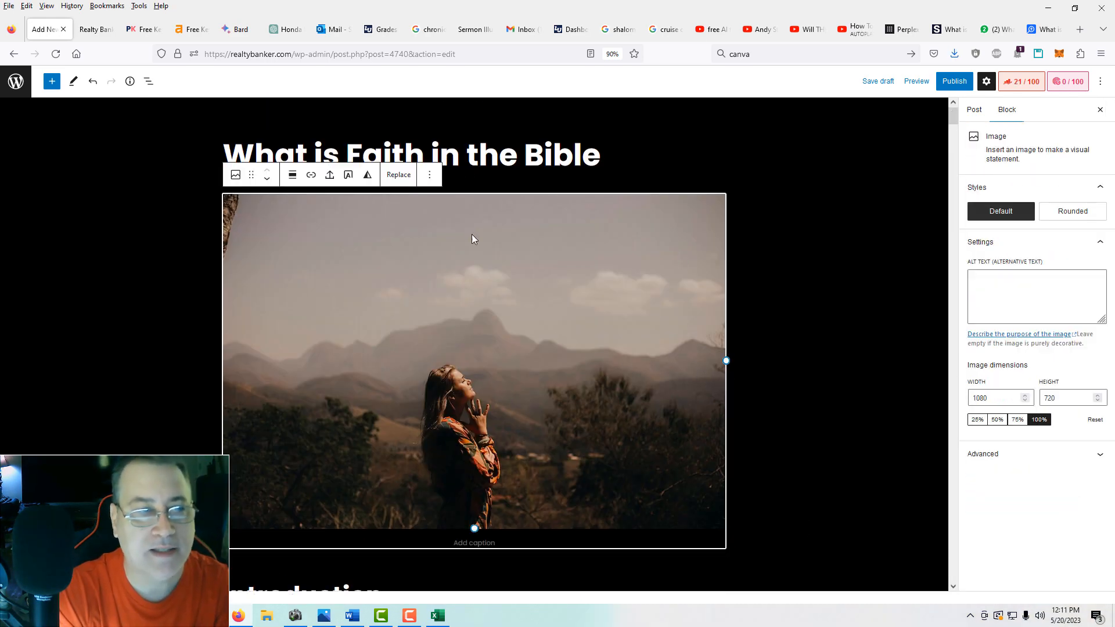
{"action": "left_click", "coordinate": [395, 178]}
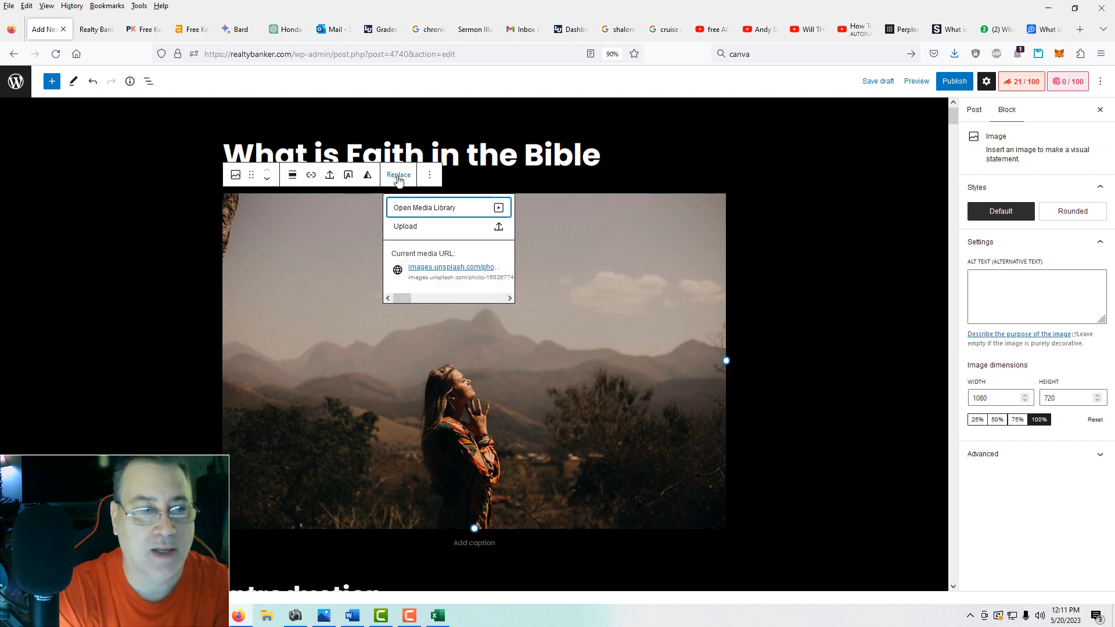
{"action": "left_click", "coordinate": [426, 212]}
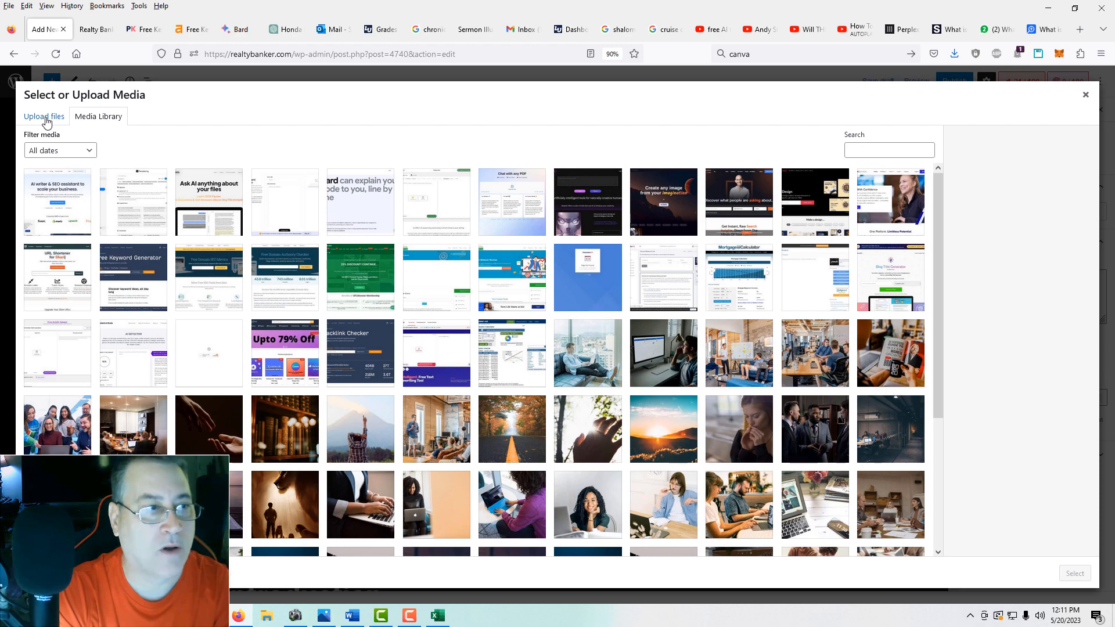
{"action": "left_click", "coordinate": [1085, 96]}
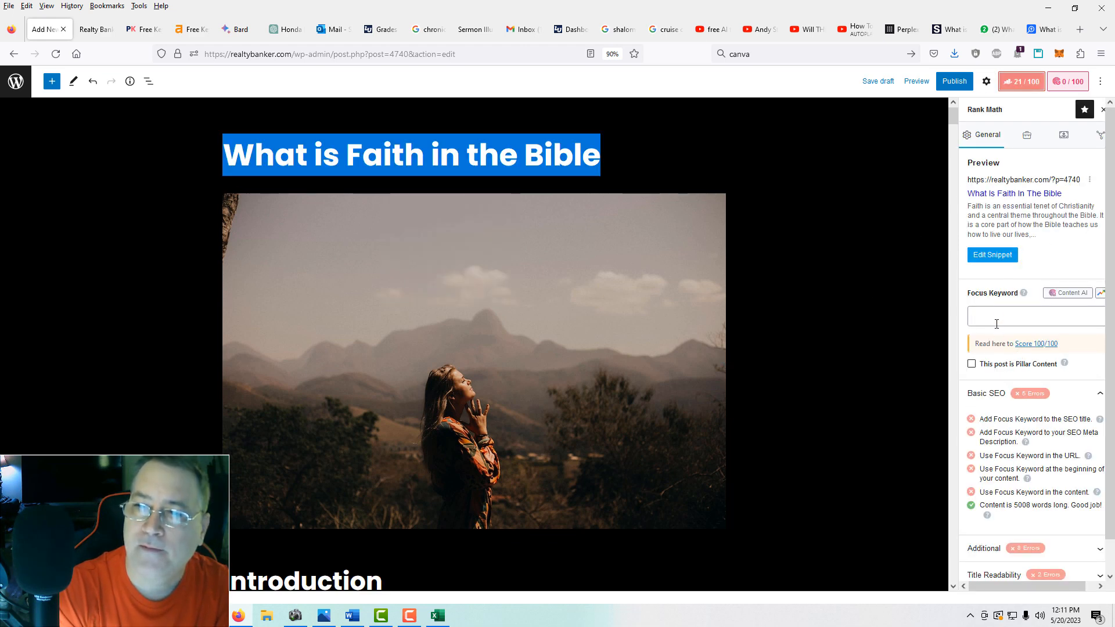
Set the post's Rank Math focus keyword to "What is Faith in the Bible".
{"action": "left_click", "coordinate": [1002, 320]}
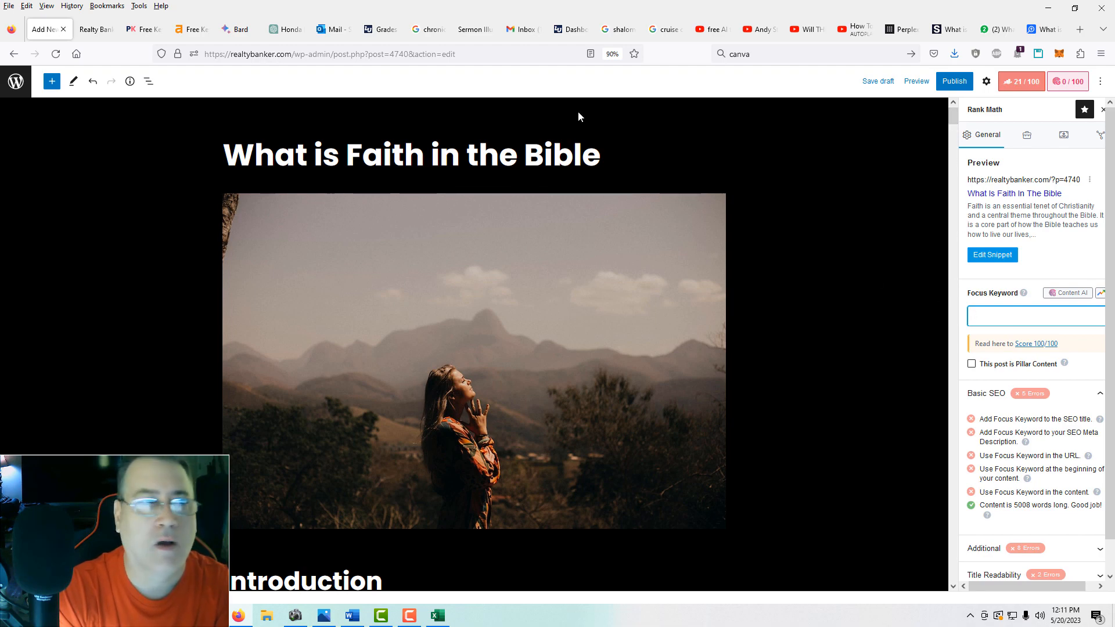
{"action": "left_click", "coordinate": [193, 30]}
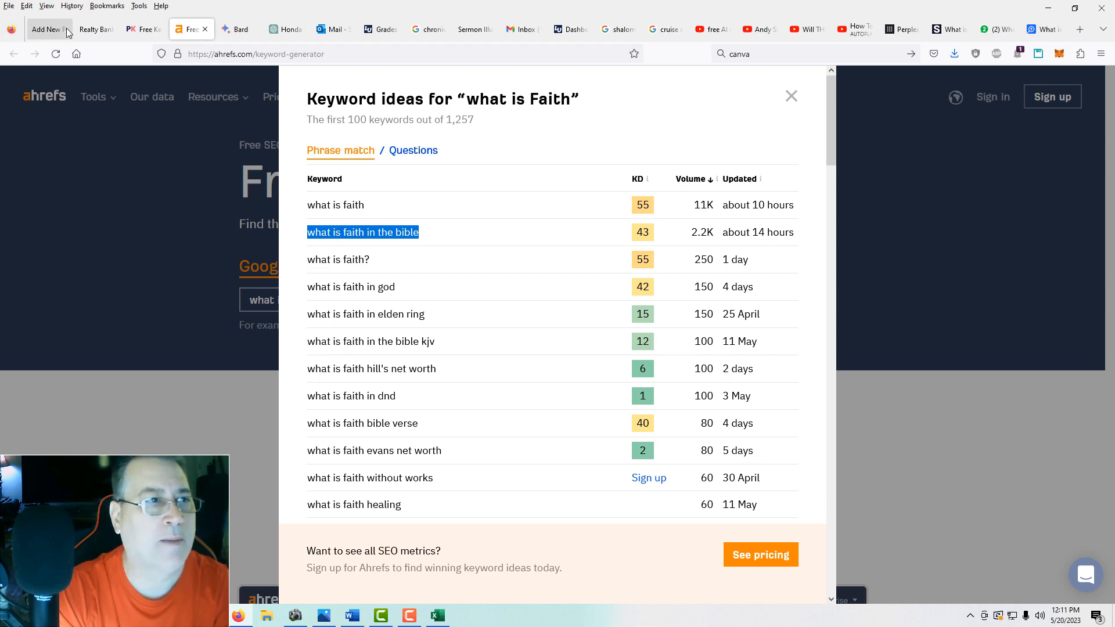
{"action": "left_click", "coordinate": [47, 29]}
{"action": "key", "text": "ctrl+v"}
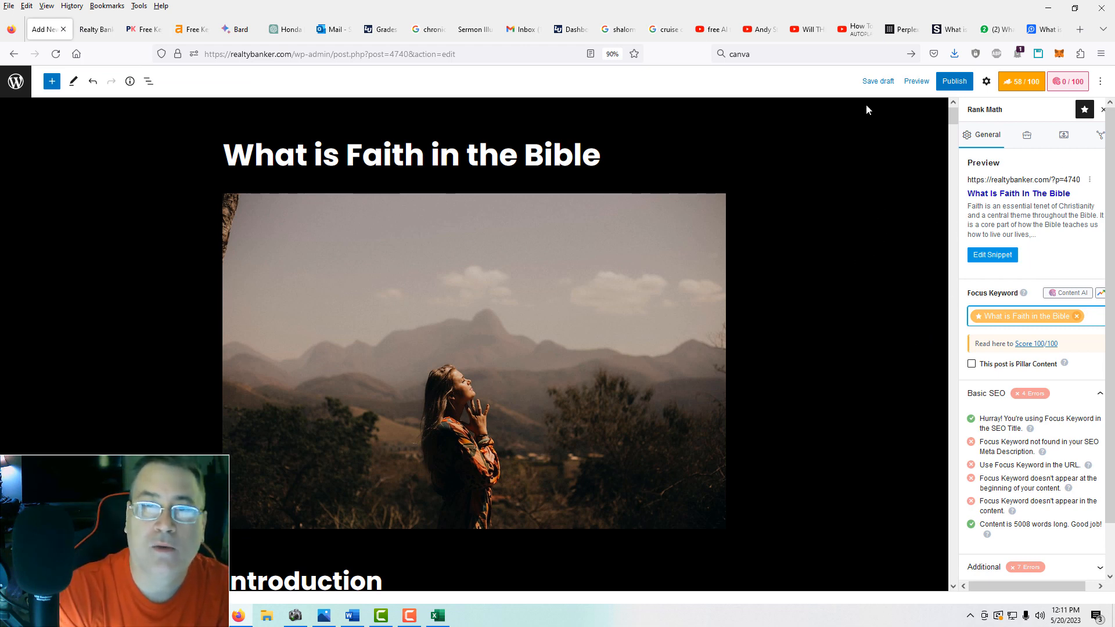
Start replacing the mountain image and upload the Realty Banker folder's images from "Screen Shot 05-20-23 at 12.10 PM" through the woman-and-mountains photo.
{"action": "left_click", "coordinate": [479, 278]}
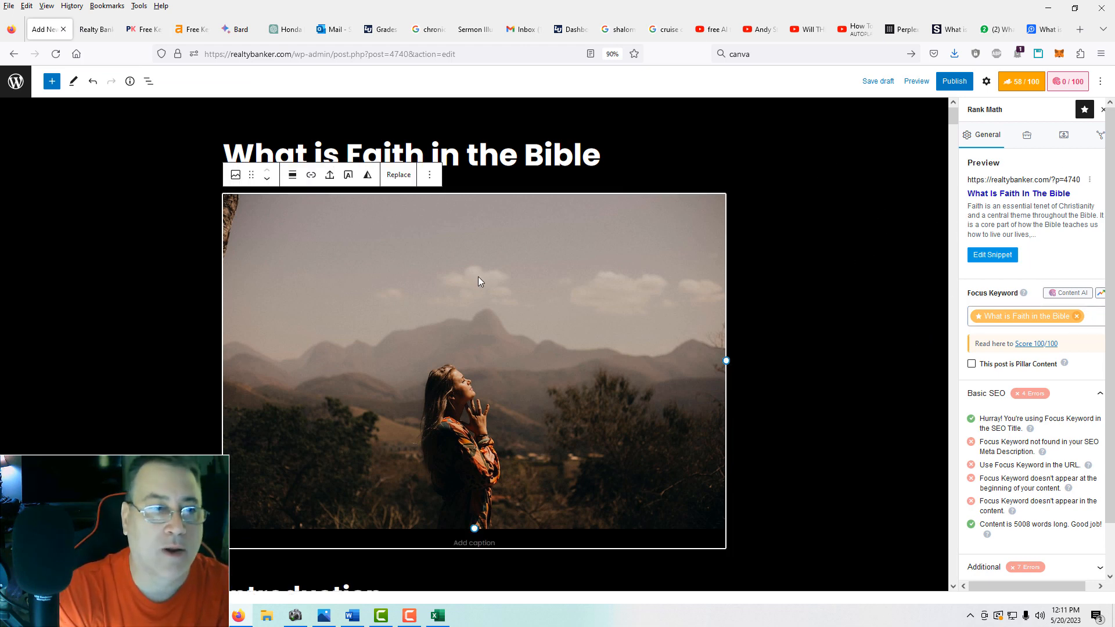
{"action": "left_click", "coordinate": [394, 178]}
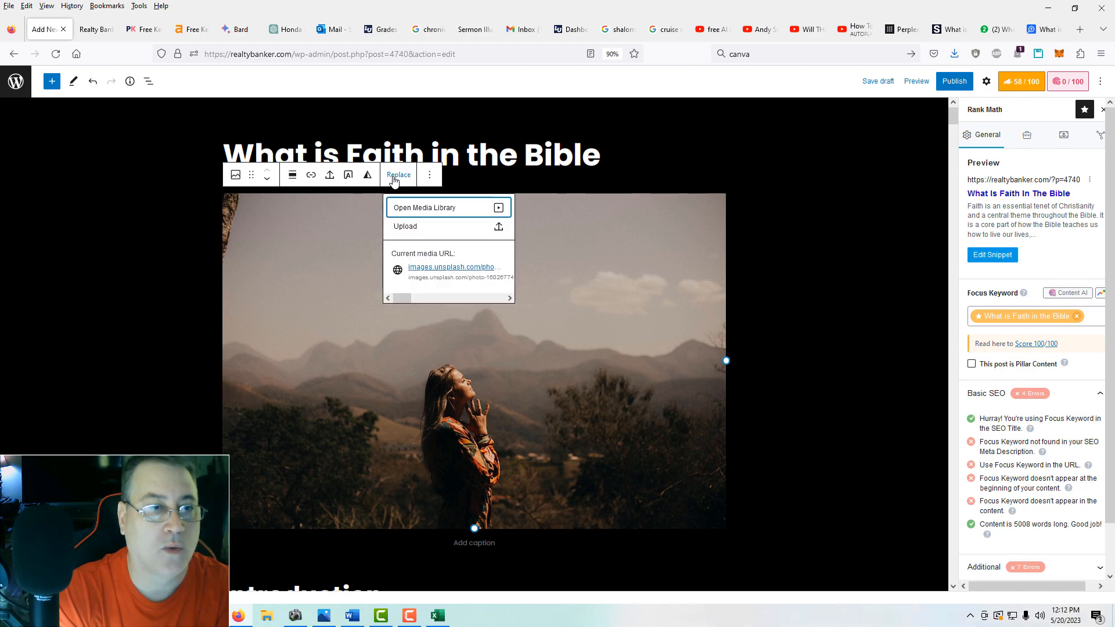
{"action": "left_click", "coordinate": [438, 213]}
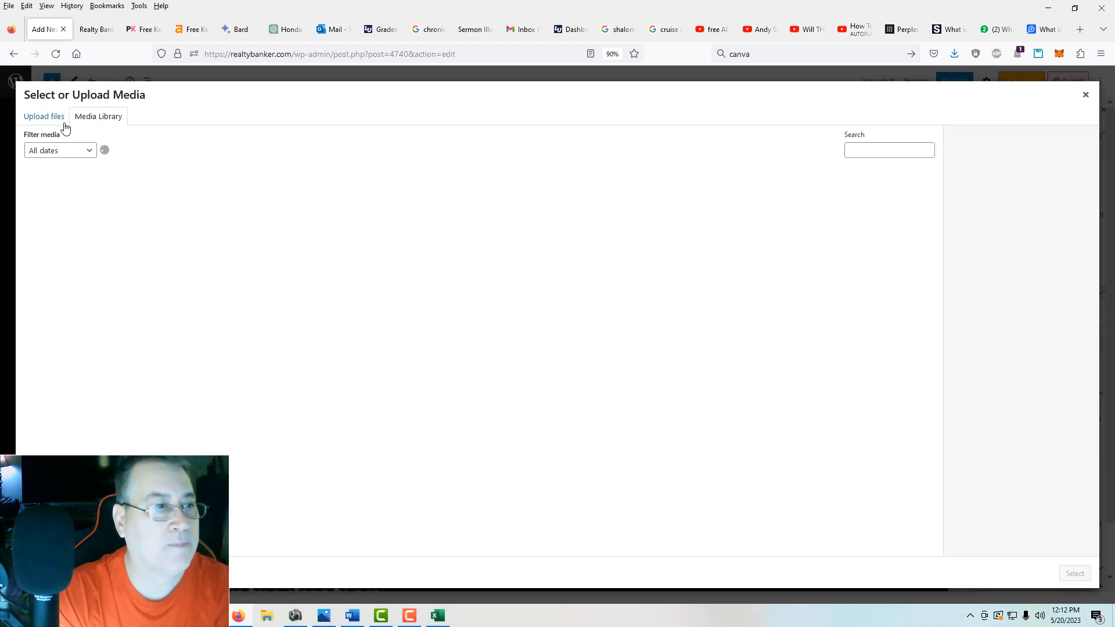
{"action": "left_click", "coordinate": [48, 117]}
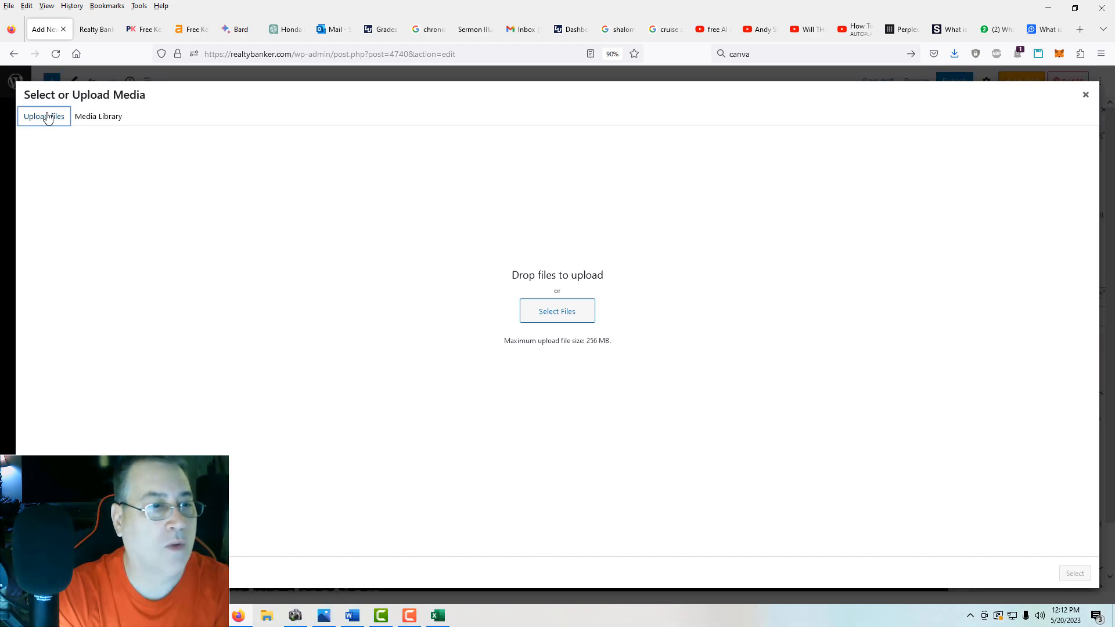
{"action": "left_click", "coordinate": [571, 317]}
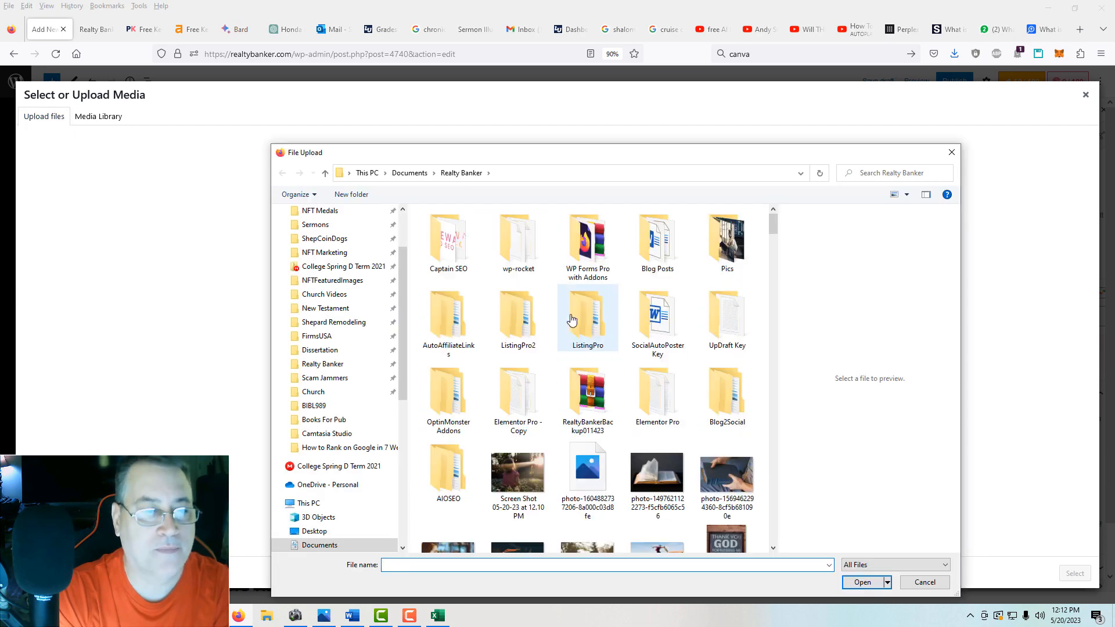
{"action": "scroll", "coordinate": [546, 388], "scroll_direction": "up", "scroll_amount": 5}
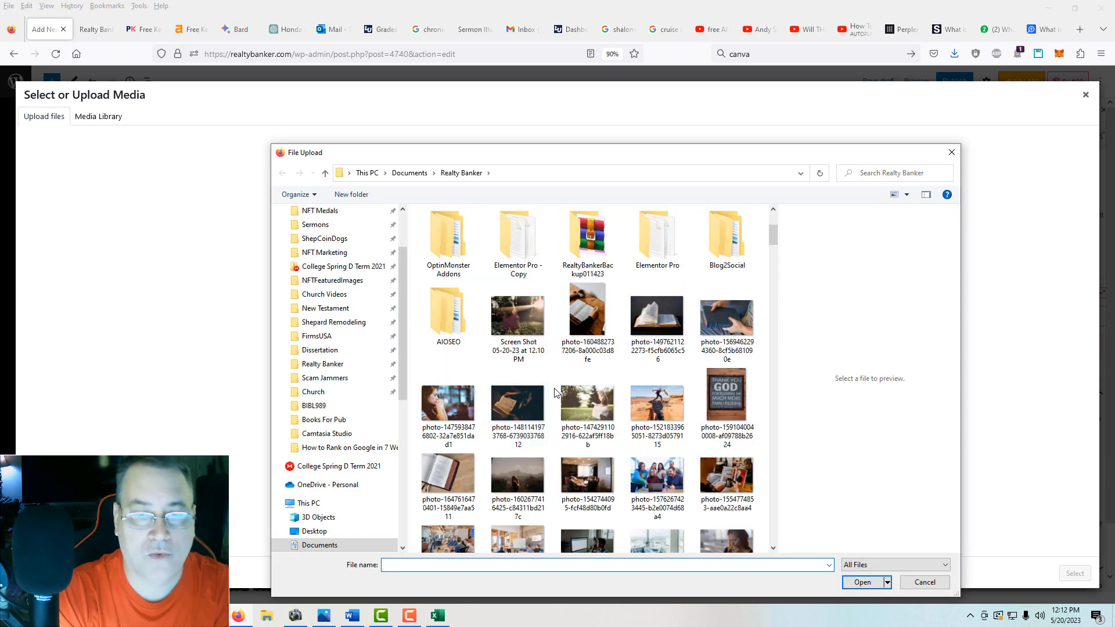
{"action": "left_click", "coordinate": [518, 325]}
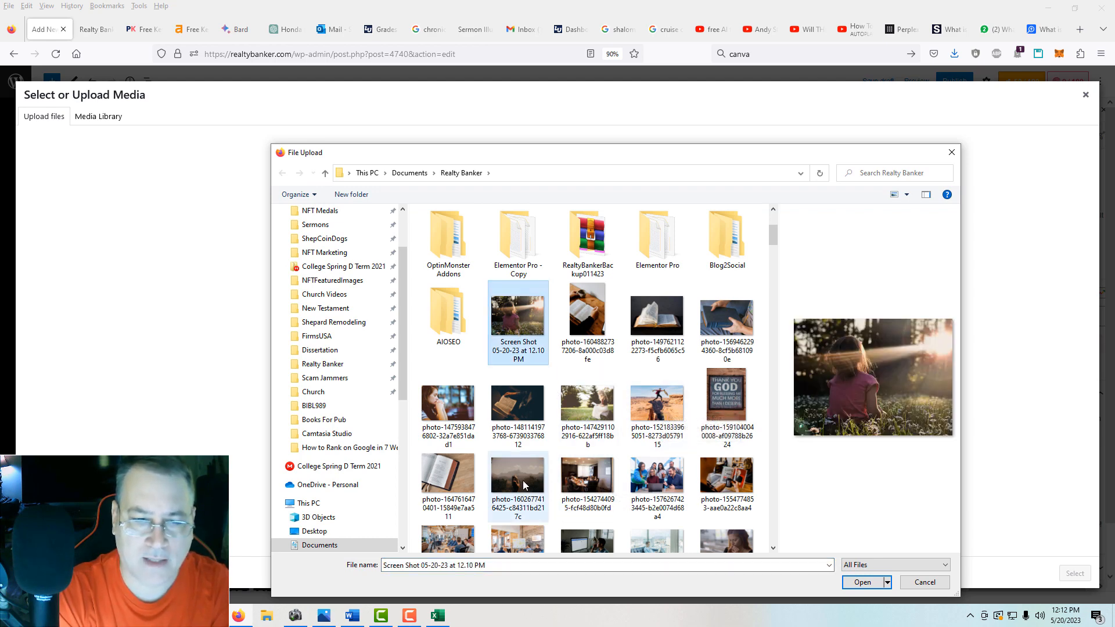
{"action": "left_click", "coordinate": [524, 485]}
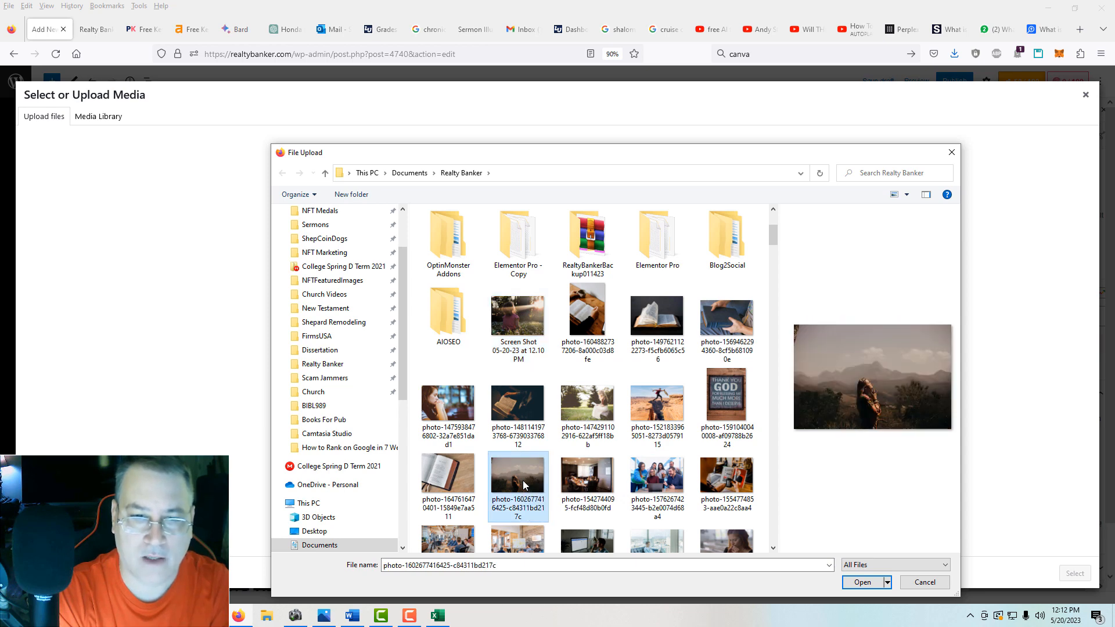
{"action": "left_click", "coordinate": [528, 325], "text": "shift"}
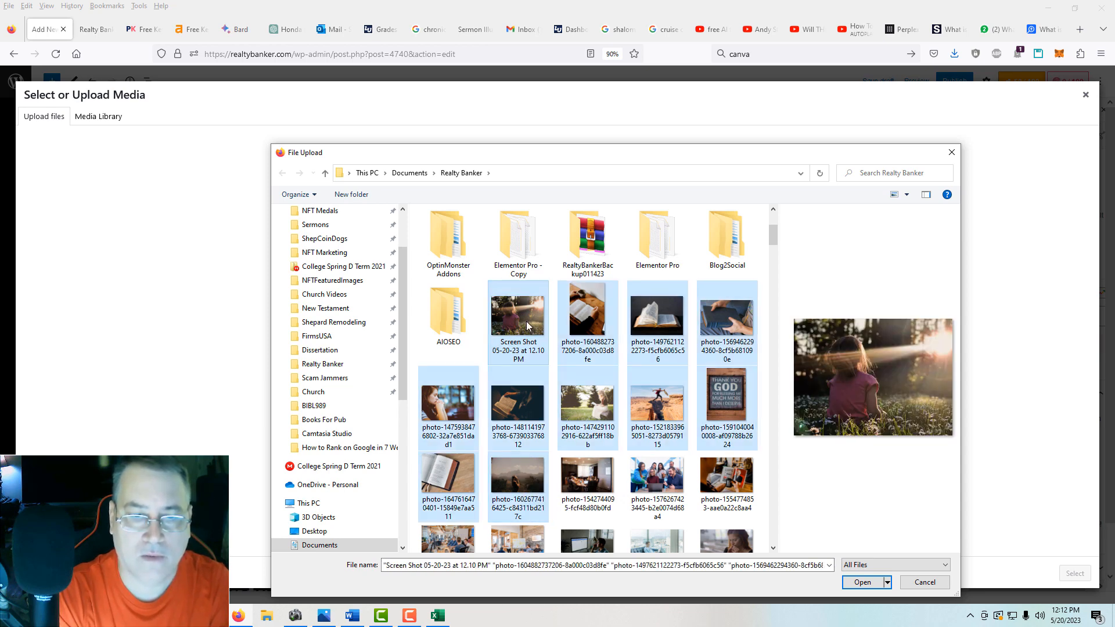
{"action": "left_click", "coordinate": [862, 583]}
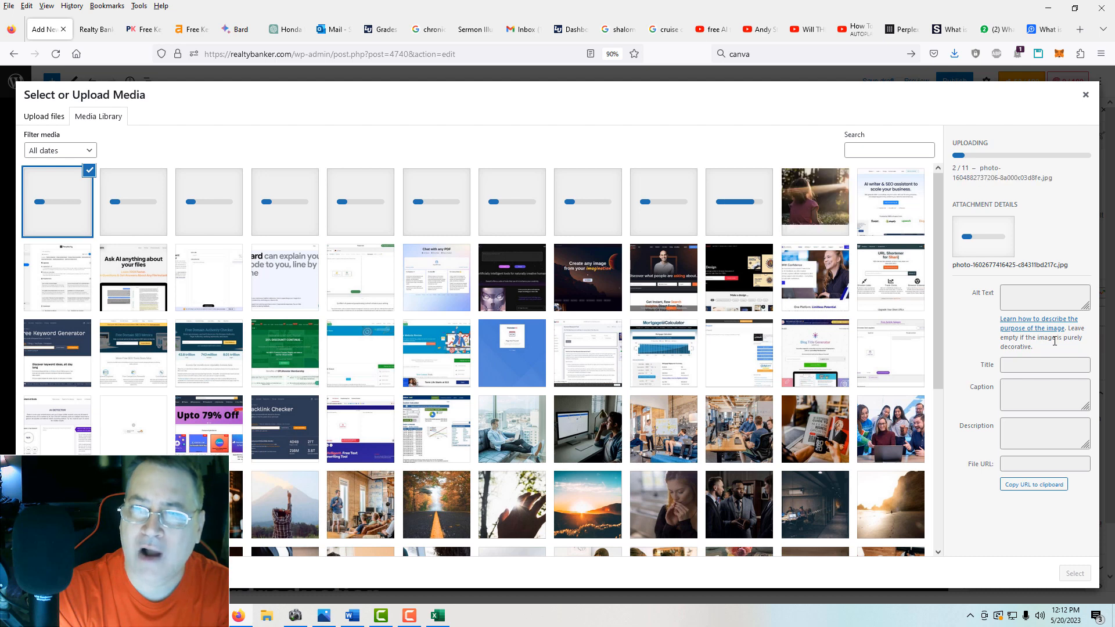
Set the alt text, title and description of the uploaded girl-in-sunlight screenshot to "What is Faith in the Bible".
{"action": "left_click", "coordinate": [820, 209]}
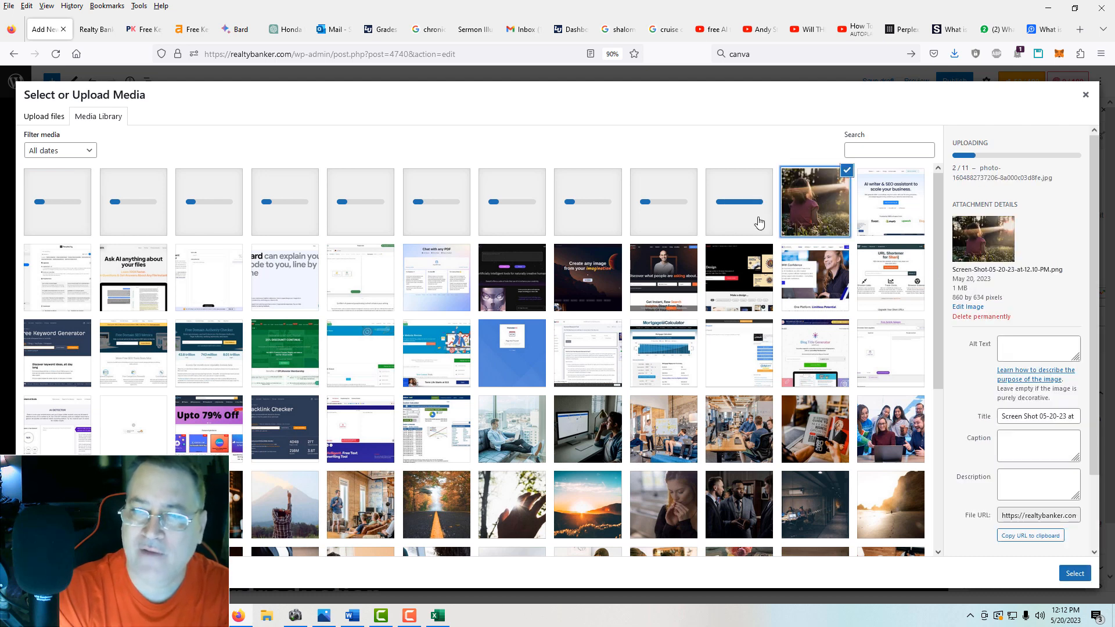
{"action": "left_click", "coordinate": [1025, 351]}
{"action": "key", "text": "ctrl+v"}
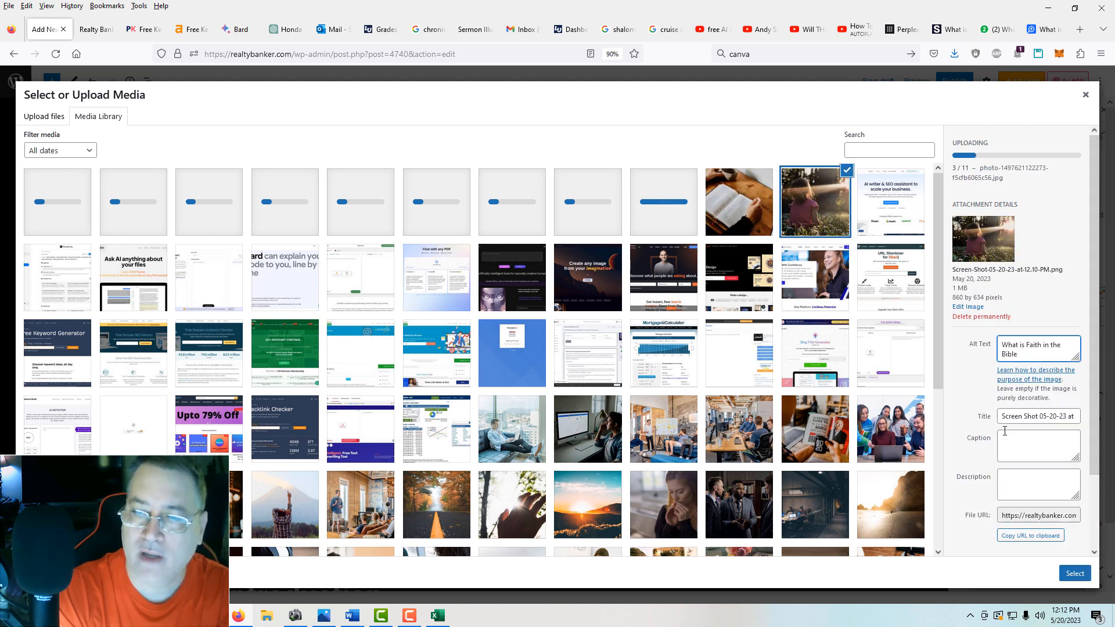
{"action": "triple_click", "coordinate": [1001, 415]}
{"action": "key", "text": "ctrl+v"}
{"action": "left_click", "coordinate": [1022, 494]}
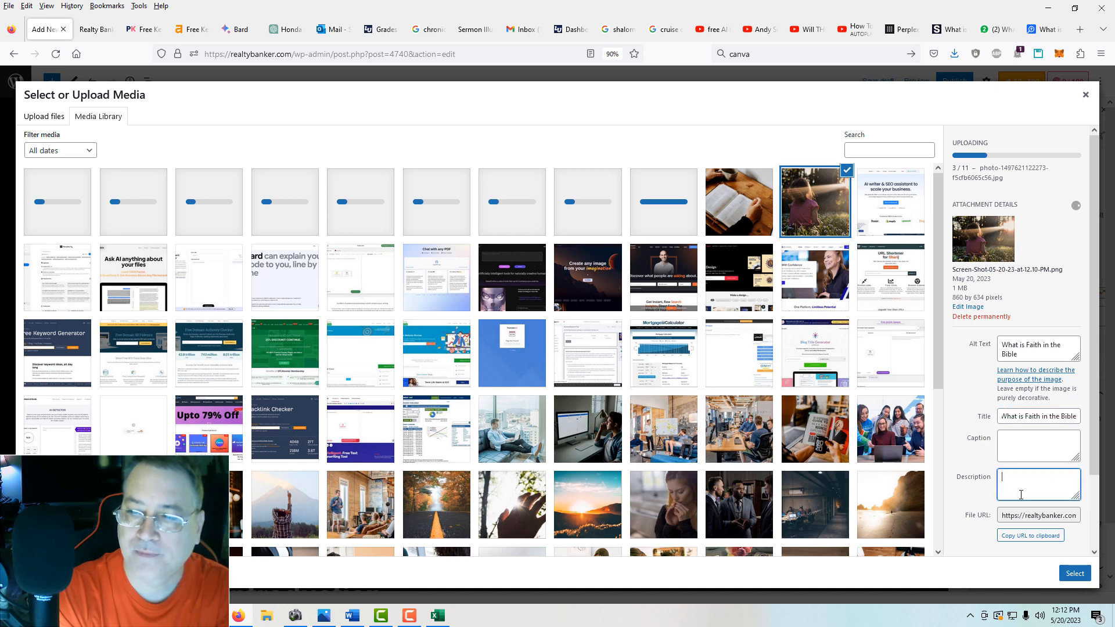
{"action": "key", "text": "ctrl+v"}
Enter "What is Faith in the Bible" as alt text, title and description for the photo of hands on an open book at a wooden table.
{"action": "left_click", "coordinate": [739, 201]}
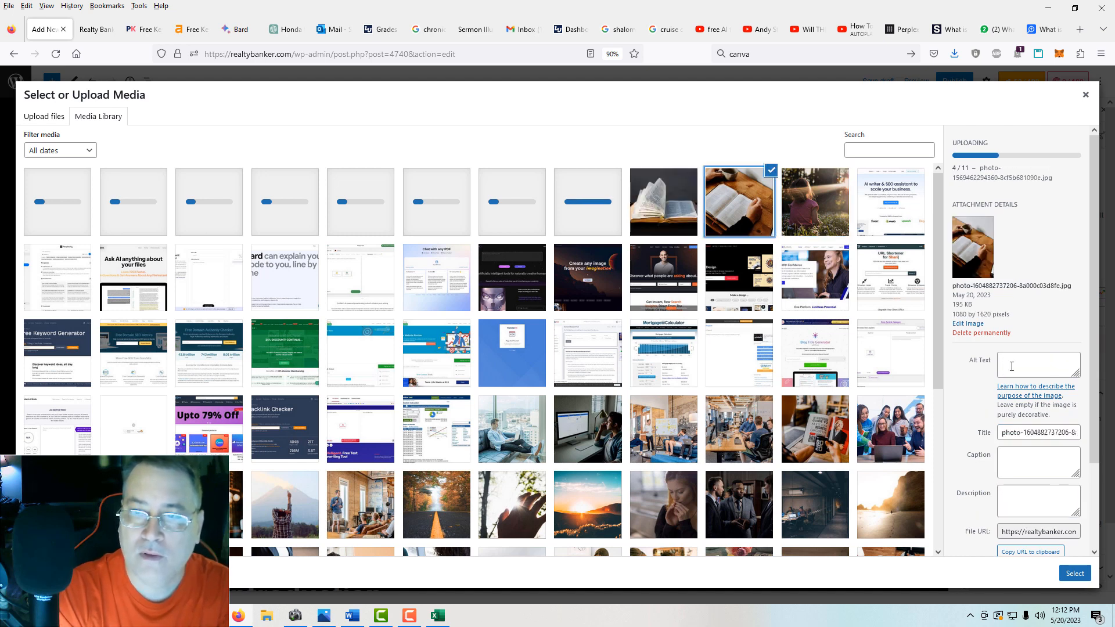
{"action": "left_click", "coordinate": [1016, 363]}
{"action": "key", "text": "ctrl+v"}
{"action": "triple_click", "coordinate": [1021, 432]}
{"action": "key", "text": "ctrl+v"}
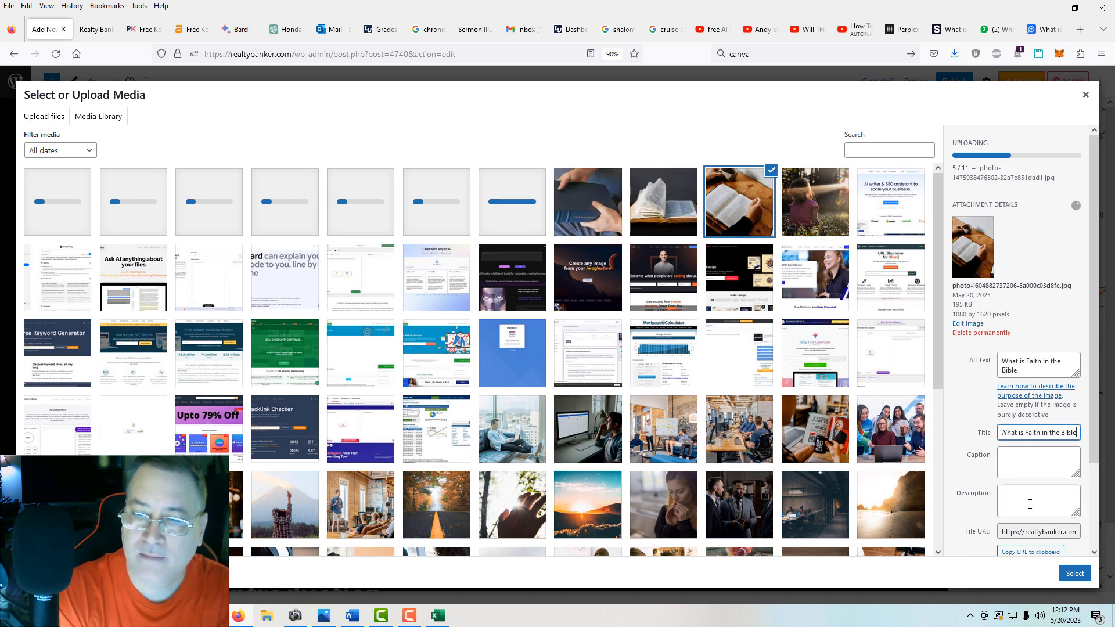
{"action": "left_click", "coordinate": [1021, 509]}
{"action": "key", "text": "ctrl+v"}
Fill in the alt text, title and description of the open book against a black background with "What is Faith in the Bible".
{"action": "left_click", "coordinate": [663, 201]}
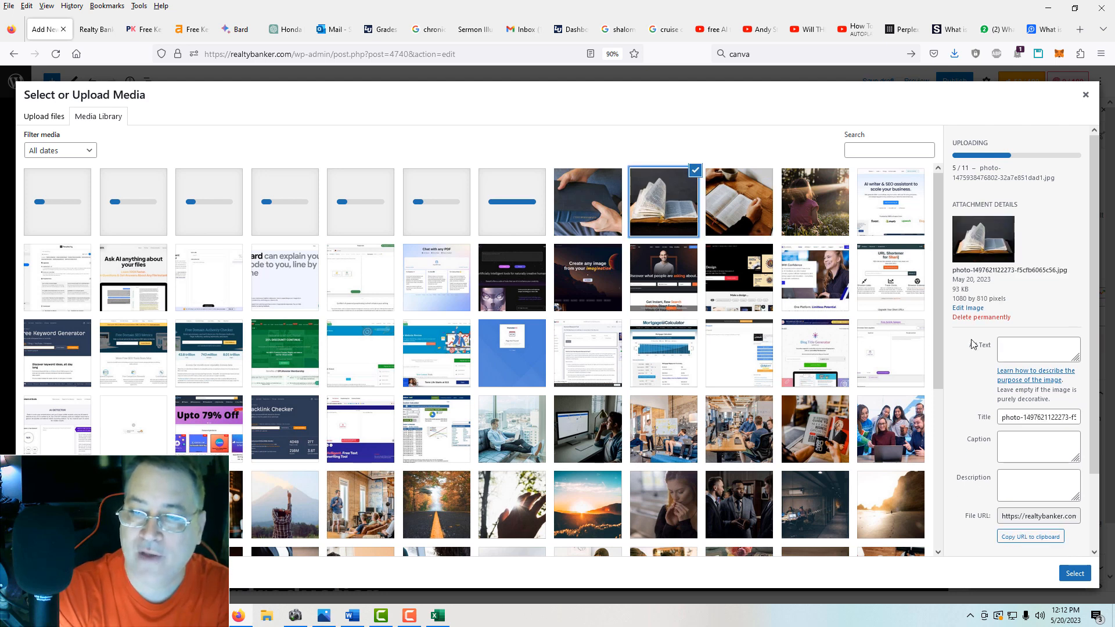
{"action": "left_click", "coordinate": [1039, 346]}
{"action": "key", "text": "ctrl+v"}
{"action": "triple_click", "coordinate": [1022, 417]}
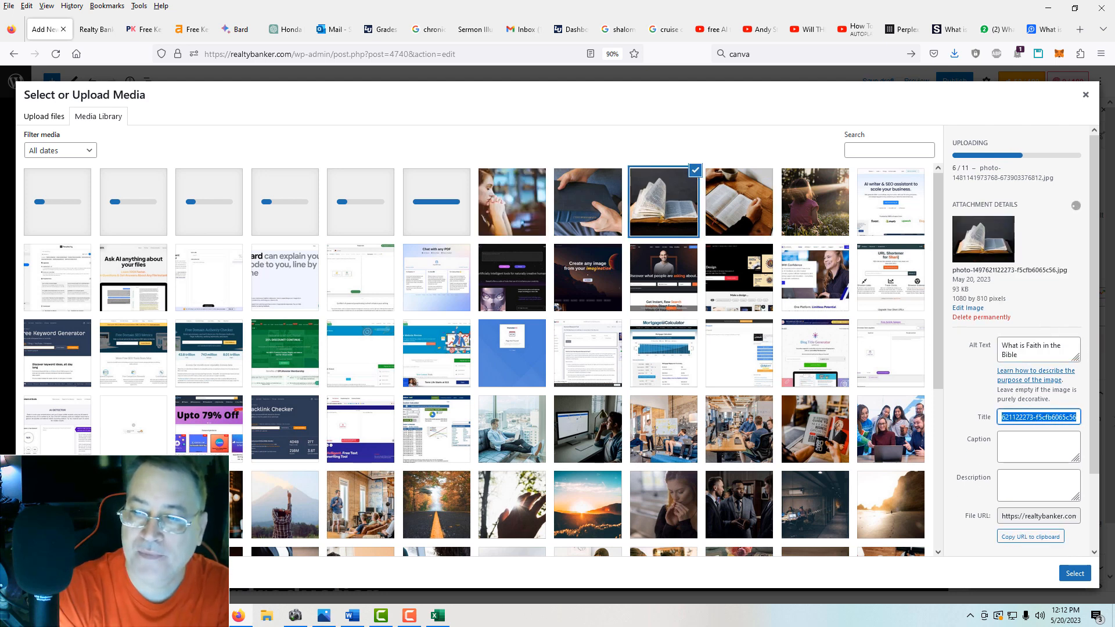
{"action": "type", "text": "What is Faith in the Bible"}
{"action": "type", "text": "What is Faith in the Bible"}
Give the photo of hands holding a closed dark book the alt text, title and description "What is Faith in the Bible".
{"action": "left_click", "coordinate": [587, 202]}
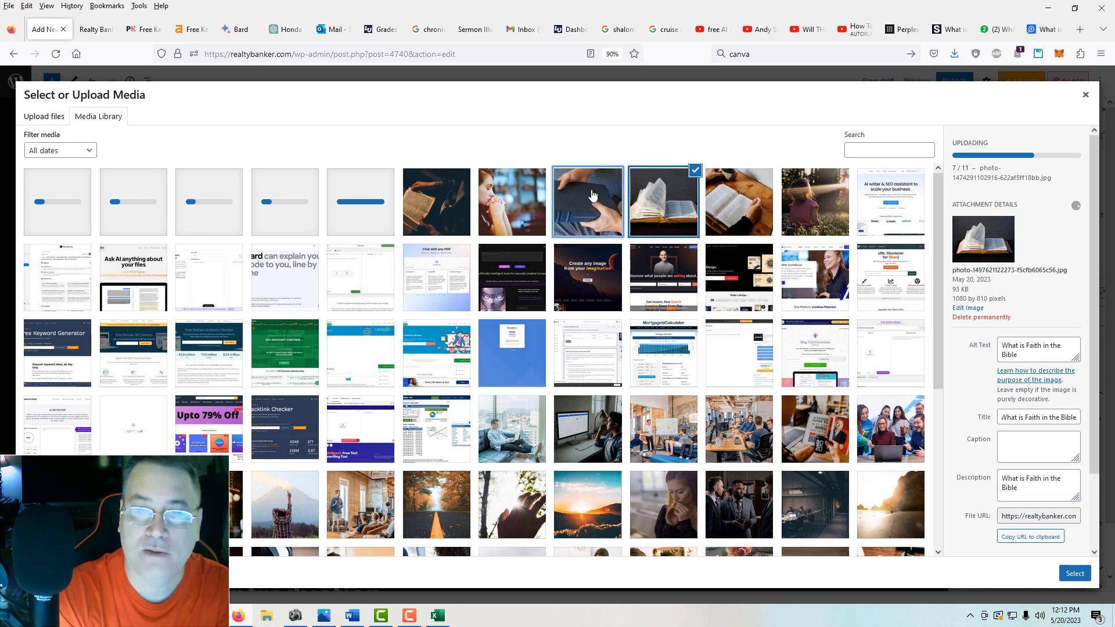
{"action": "left_click", "coordinate": [1002, 349]}
{"action": "type", "text": "What is Faith in the Bible"}
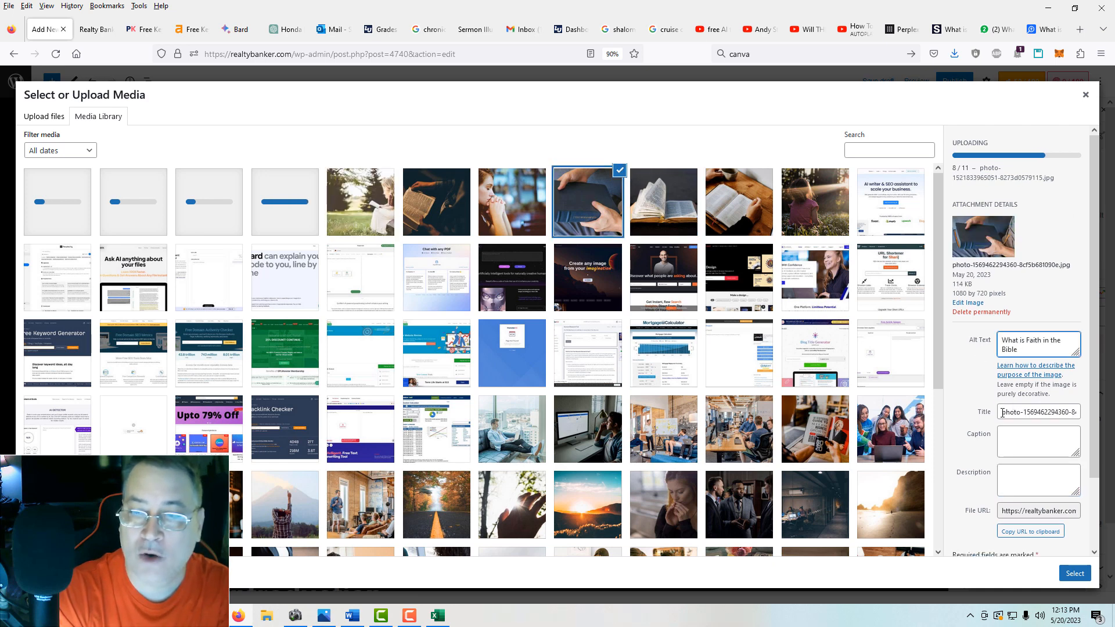
{"action": "triple_click", "coordinate": [1027, 412]}
{"action": "type", "text": "What is Faith in the Bible"}
{"action": "left_click", "coordinate": [1035, 486]}
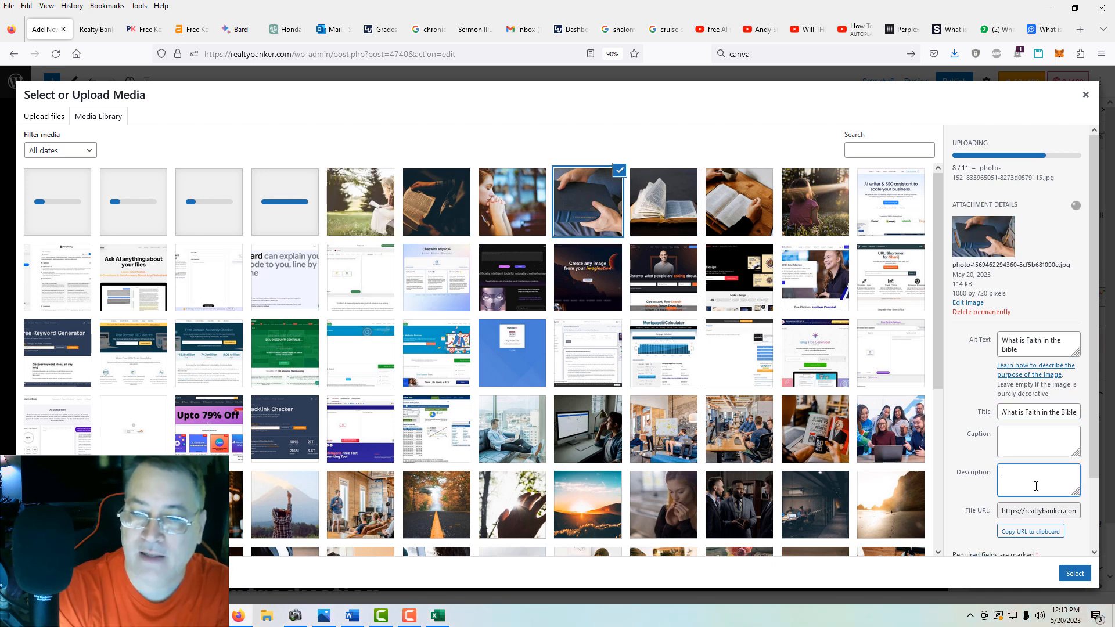
{"action": "type", "text": "What is Faith in the Bible"}
Set the praying woman photo's alt text, title and description to "What is Faith in the Bible".
{"action": "left_click", "coordinate": [1031, 348]}
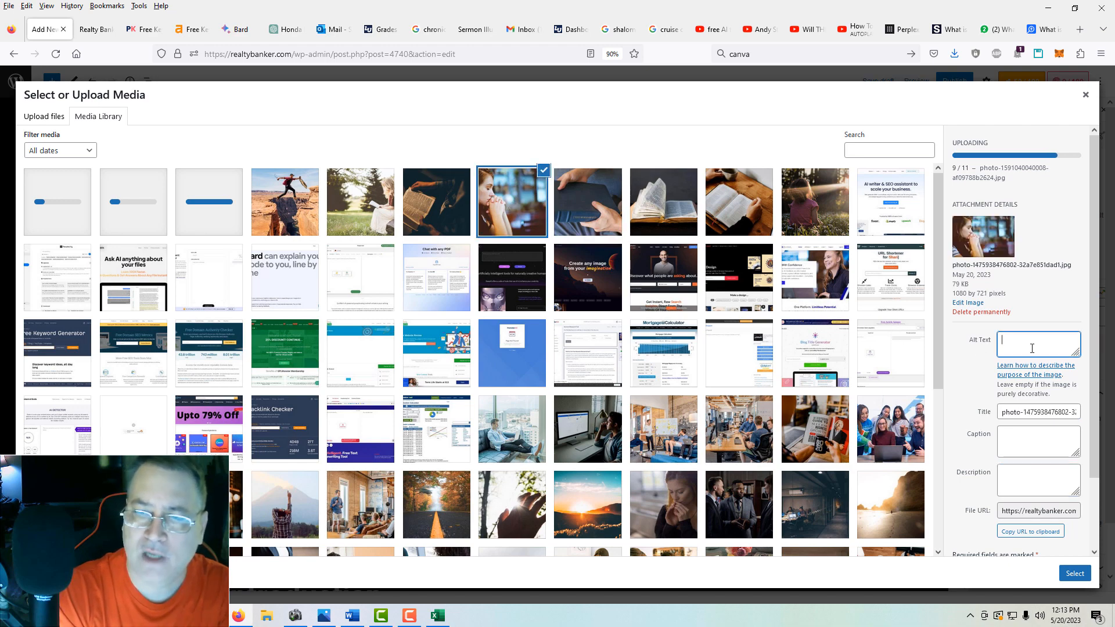
{"action": "type", "text": "What is Faith in the Bible"}
{"action": "triple_click", "coordinate": [1028, 412]}
{"action": "type", "text": "What is Faith in the Bible"}
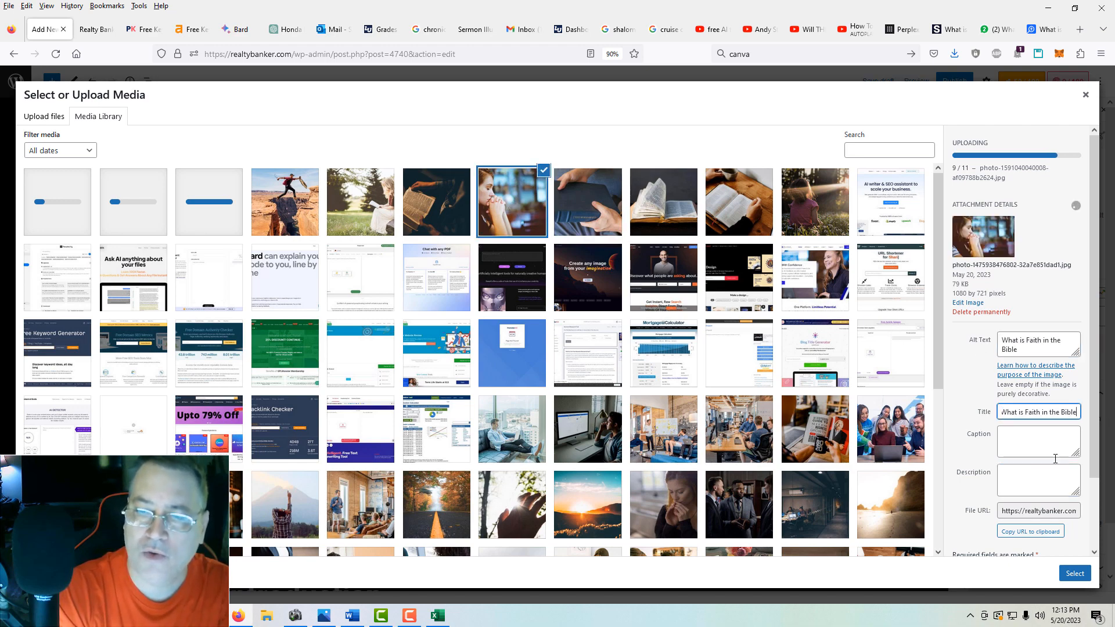
{"action": "left_click", "coordinate": [1028, 473]}
{"action": "type", "text": "What is Faith in the Bible"}
Enter "What is Faith in the Bible" as alt text, title and description for the dark photo of hands holding an open book.
{"action": "left_click", "coordinate": [444, 227]}
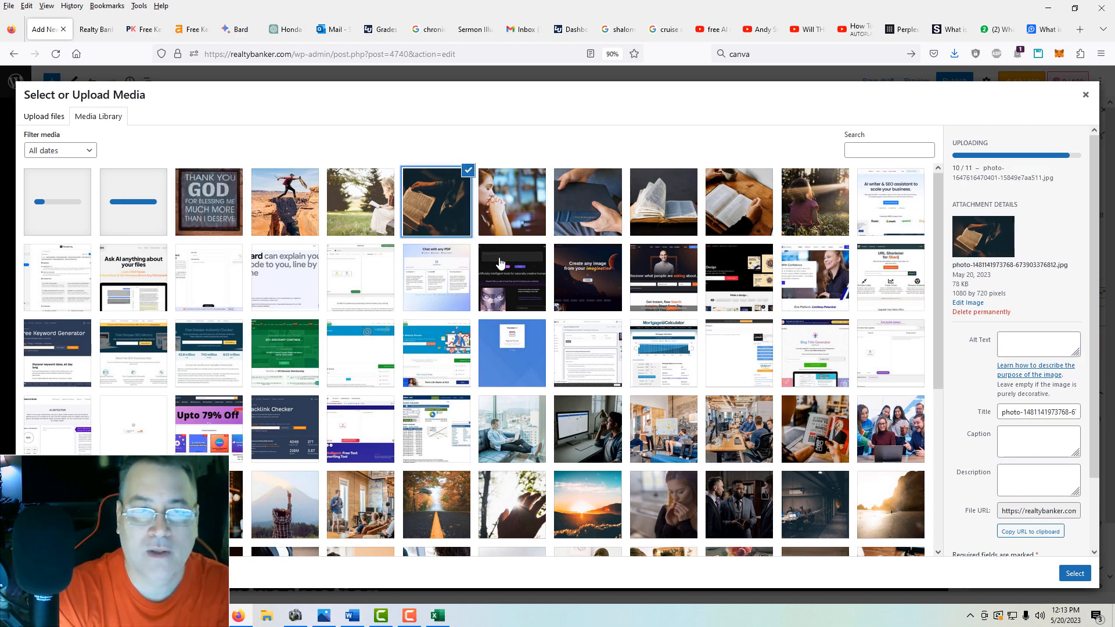
{"action": "left_click", "coordinate": [1023, 345]}
{"action": "type", "text": "What is Faith in the Bible"}
{"action": "triple_click", "coordinate": [1004, 412]}
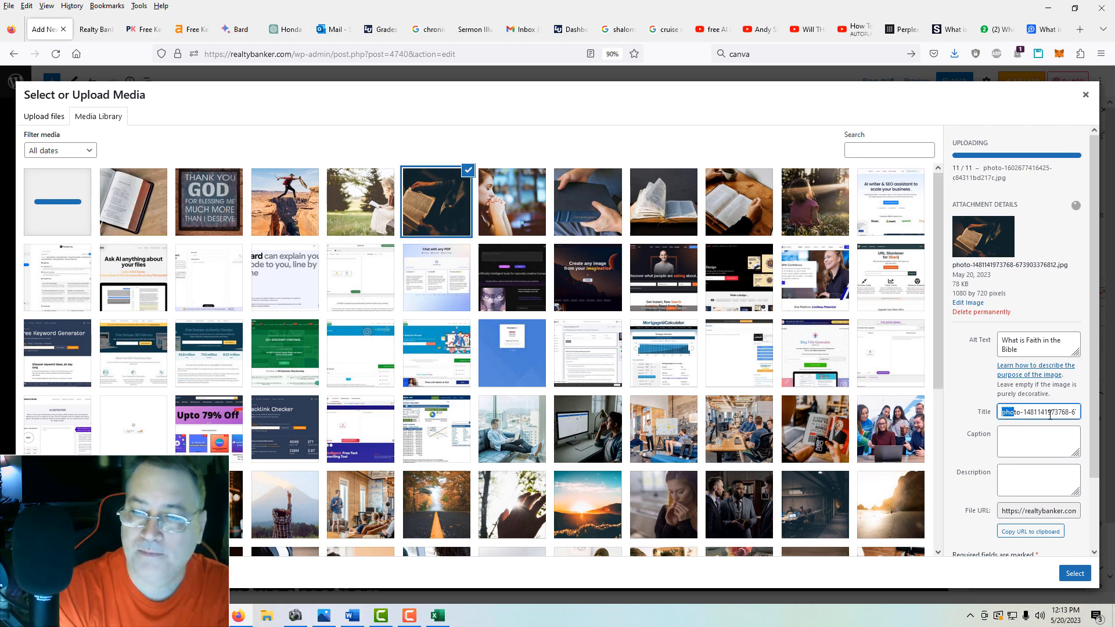
{"action": "type", "text": "What is Faith in the Bible"}
{"action": "left_click", "coordinate": [1028, 473]}
{"action": "type", "text": "What is Faith in the Bible"}
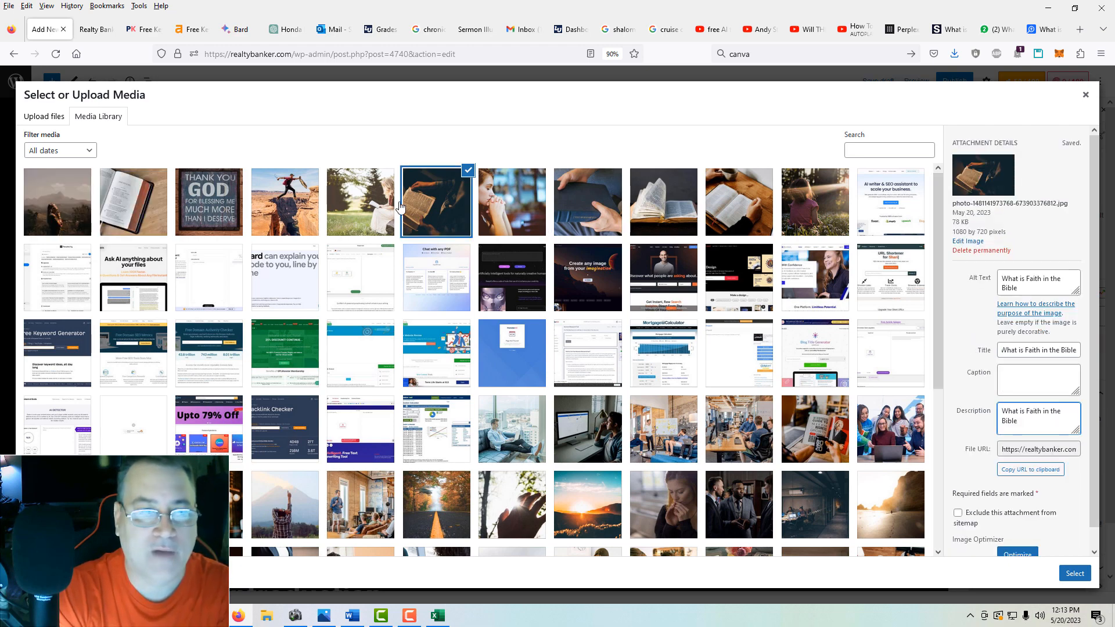
Fill in the alt text, title and description of the woman reading on the grass with "What is Faith in the Bible".
{"action": "left_click", "coordinate": [355, 209]}
{"action": "left_click", "coordinate": [1040, 284]}
{"action": "type", "text": "What is Faith in the Bible"}
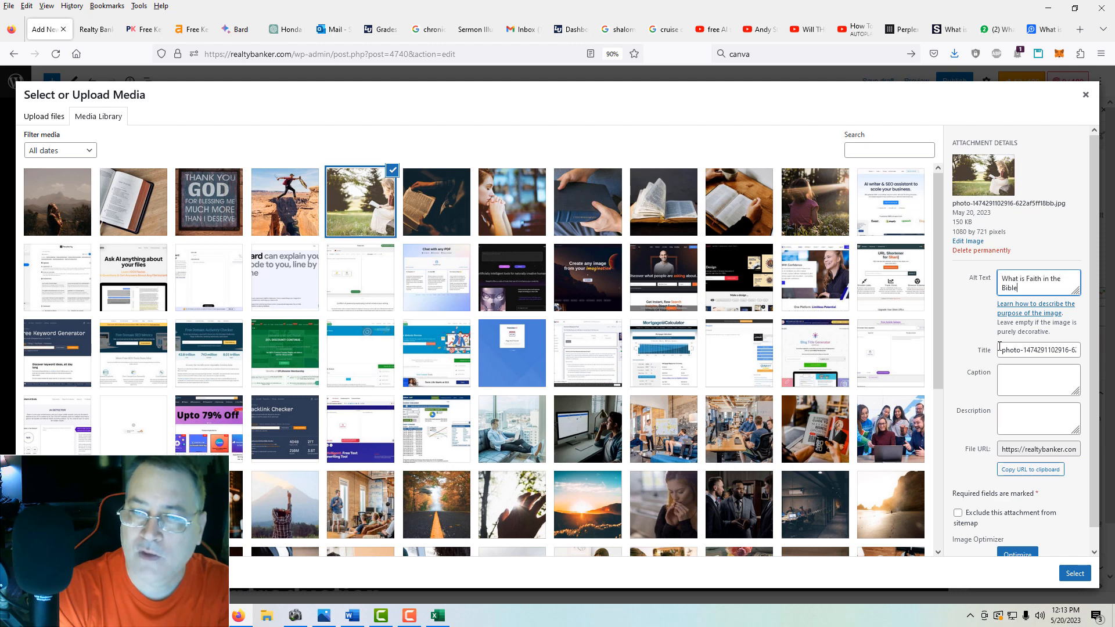
{"action": "triple_click", "coordinate": [1003, 348]}
{"action": "type", "text": "What is Faith in the Bible"}
{"action": "left_click", "coordinate": [1037, 416]}
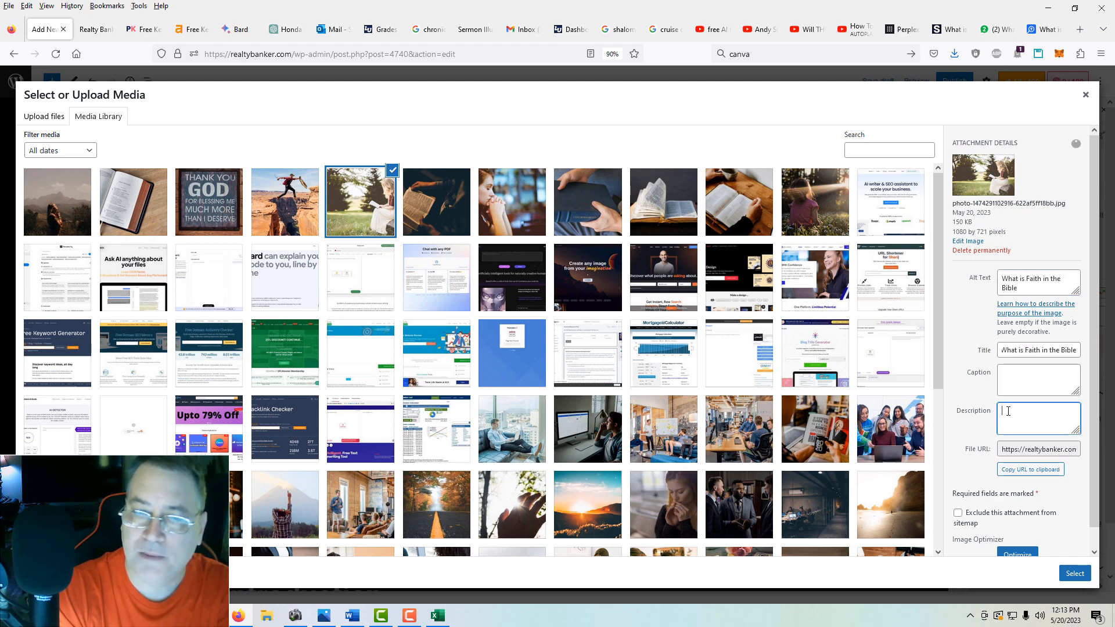
{"action": "type", "text": "What is Faith in the Bible"}
Give the photo of the person on a desert rock the alt text, title and description "What is Faith in the Bible".
{"action": "left_click", "coordinate": [279, 209]}
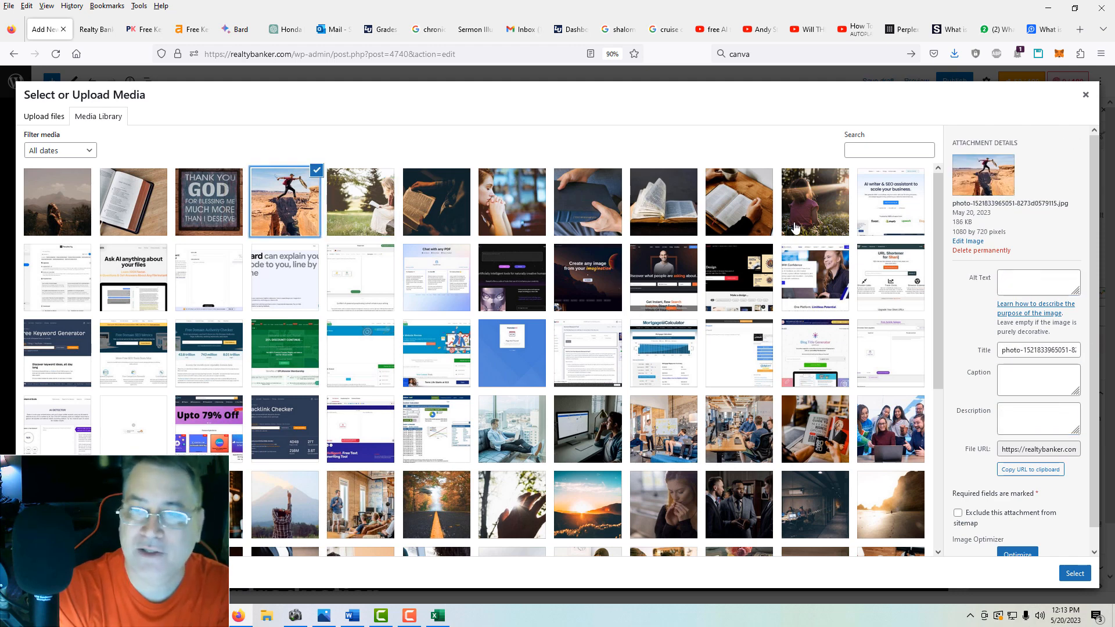
{"action": "left_click", "coordinate": [1036, 291]}
{"action": "type", "text": "What is Faith in the Bible"}
{"action": "triple_click", "coordinate": [999, 350]}
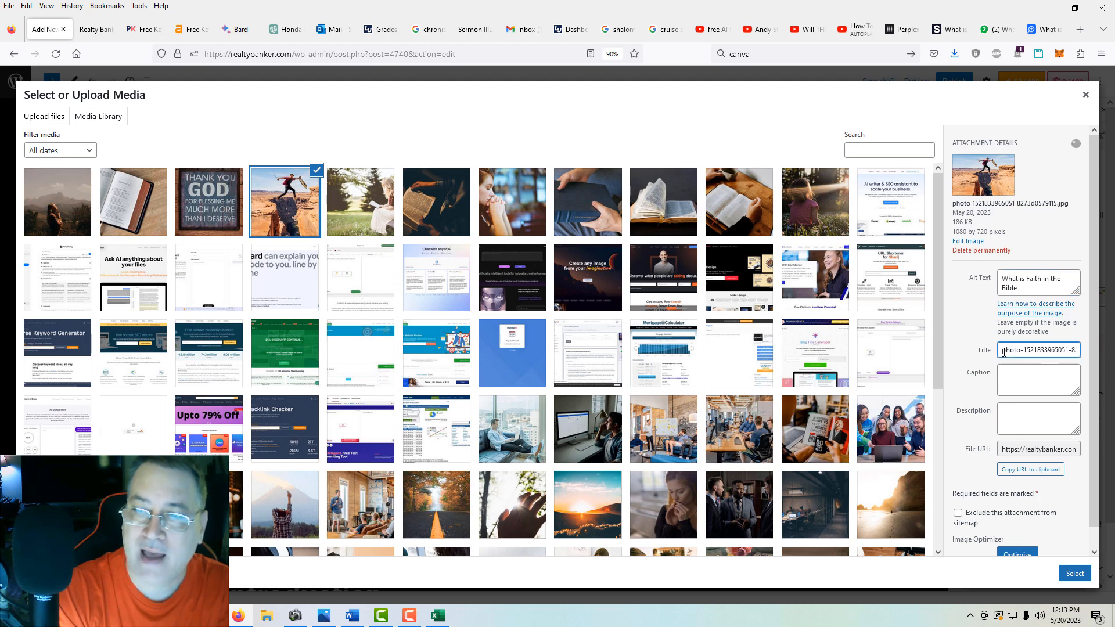
{"action": "type", "text": "What is Faith in the Bible"}
{"action": "left_click", "coordinate": [1036, 416]}
{"action": "type", "text": "What is Faith in the Bible"}
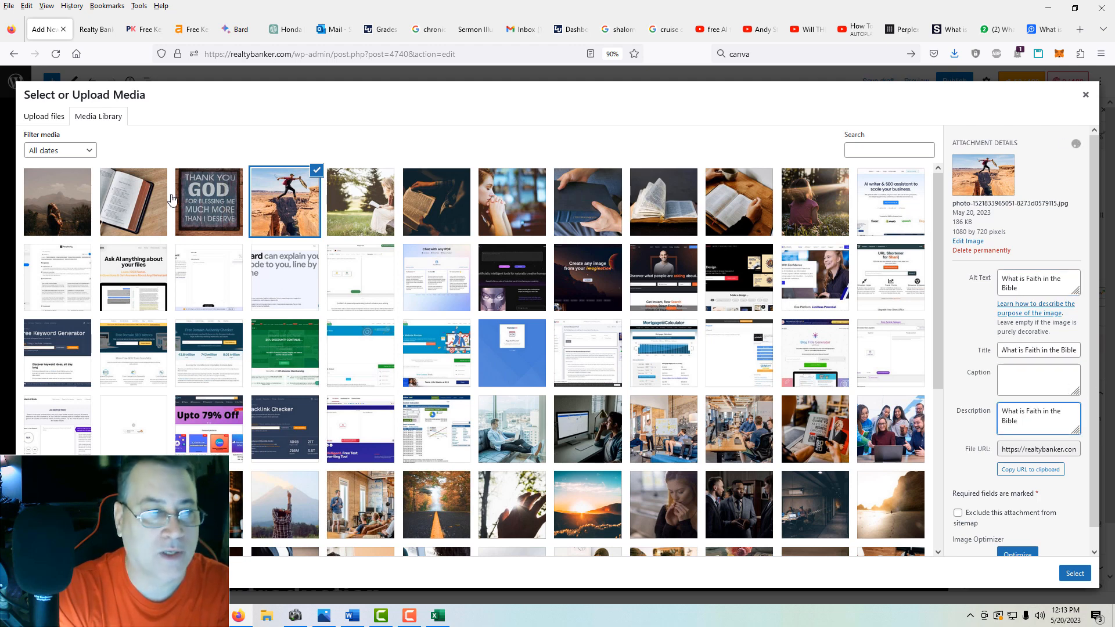
Set the "Thank You God" sign photo's alt text, title and description to "What is Faith in the Bible".
{"action": "left_click", "coordinate": [191, 208]}
{"action": "left_click", "coordinate": [1010, 296]}
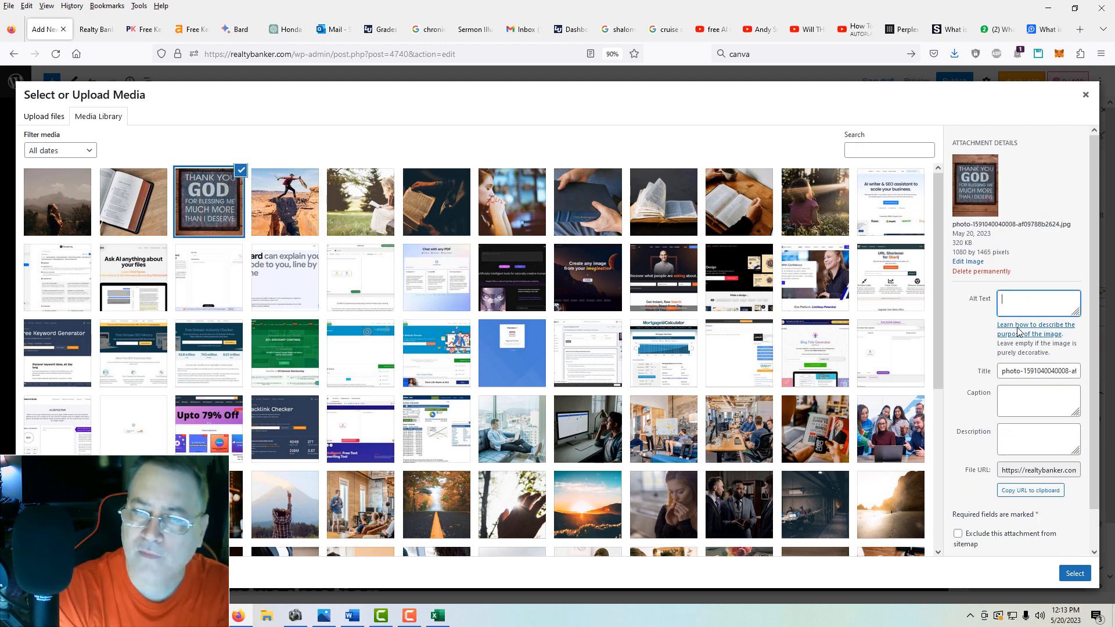
{"action": "type", "text": "What is Faith in the Bible"}
{"action": "triple_click", "coordinate": [1003, 373]}
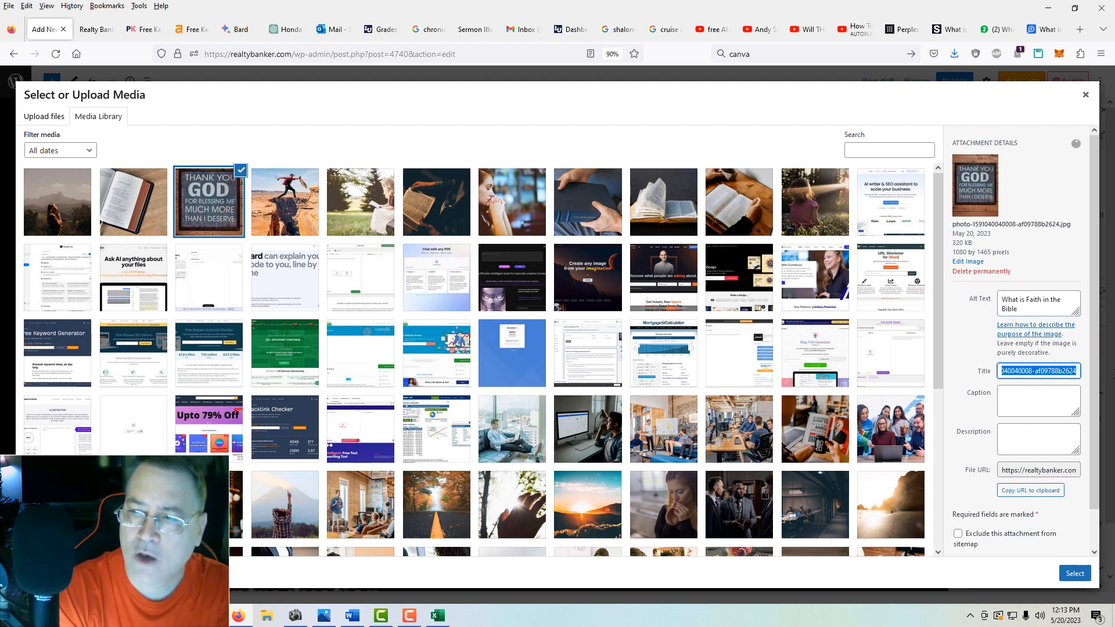
{"action": "type", "text": "What is Faith in the Bible"}
{"action": "left_click", "coordinate": [1039, 433]}
{"action": "type", "text": "What is Faith in the Bible"}
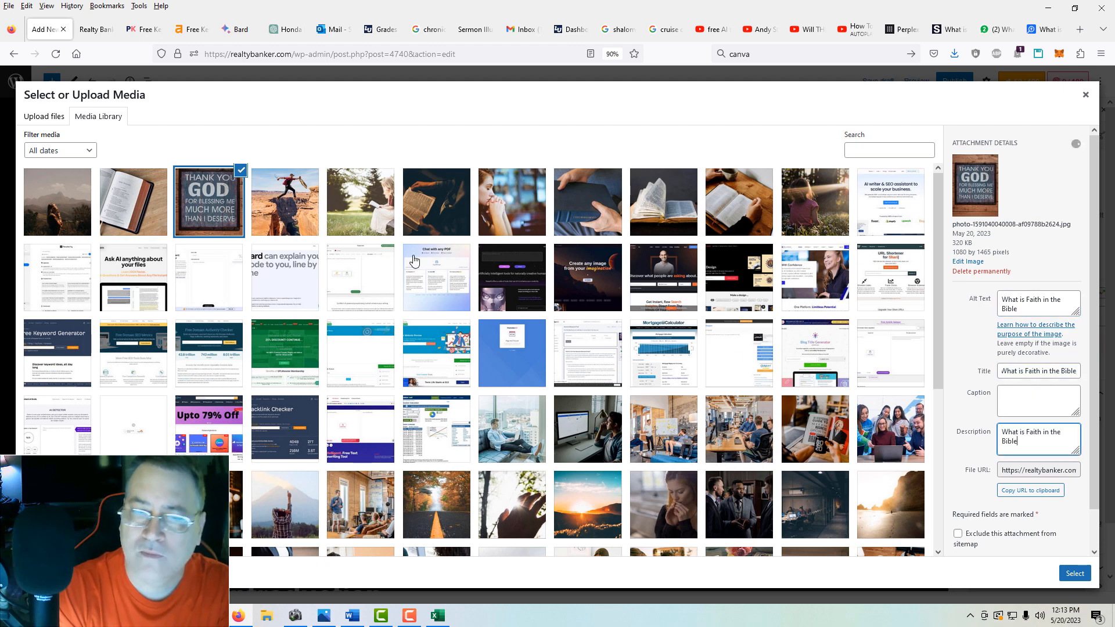
Use "What is Faith in the Bible" as alt text, title and description for the open Bible on the wooden surface.
{"action": "left_click", "coordinate": [165, 203]}
{"action": "left_click", "coordinate": [1000, 295]}
{"action": "type", "text": "What is Faith in the Bible"}
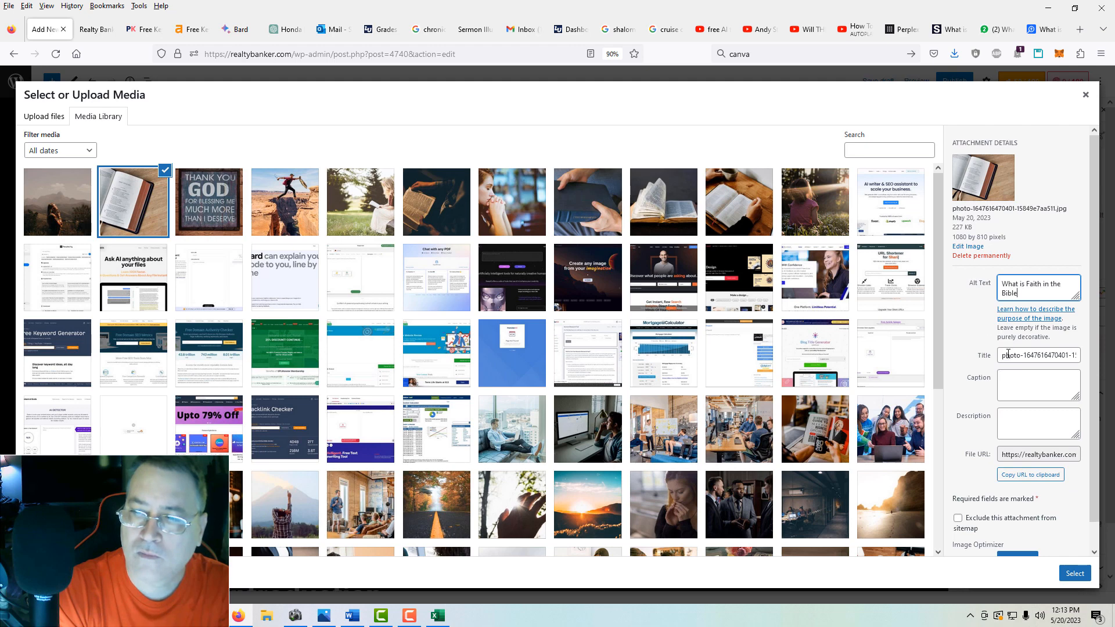
{"action": "triple_click", "coordinate": [1002, 357]}
{"action": "type", "text": "What is Faith in the Bible"}
{"action": "left_click", "coordinate": [1038, 423]}
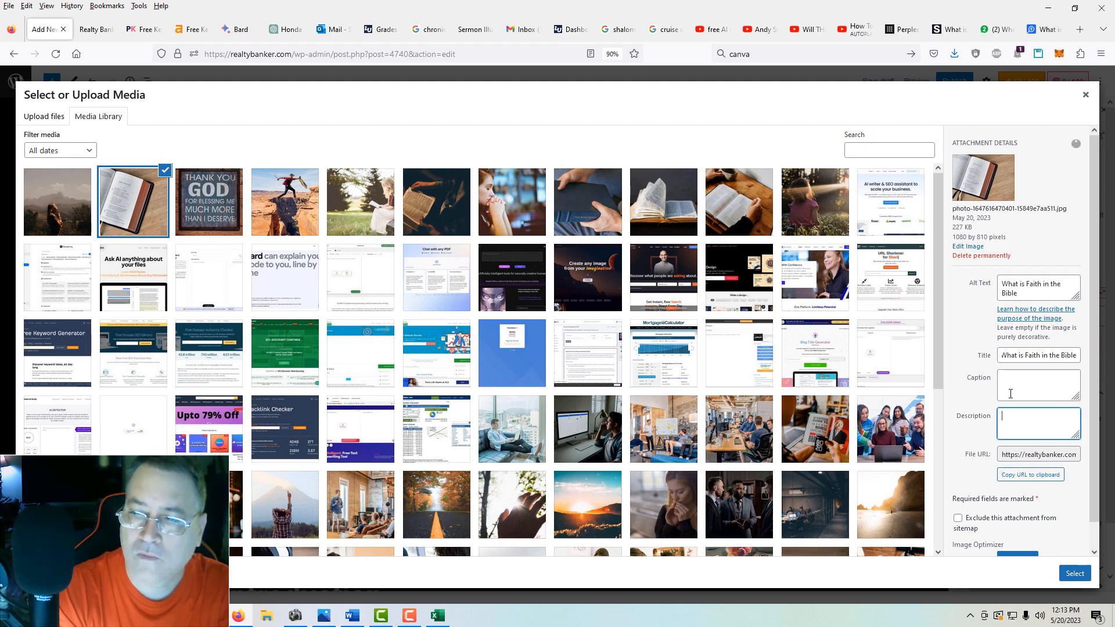
{"action": "type", "text": "What is Faith in the Bible"}
Label the woman-before-mountains photo "What is Faith in the Bible" in alt text, title and description, and close the media library.
{"action": "left_click", "coordinate": [66, 207]}
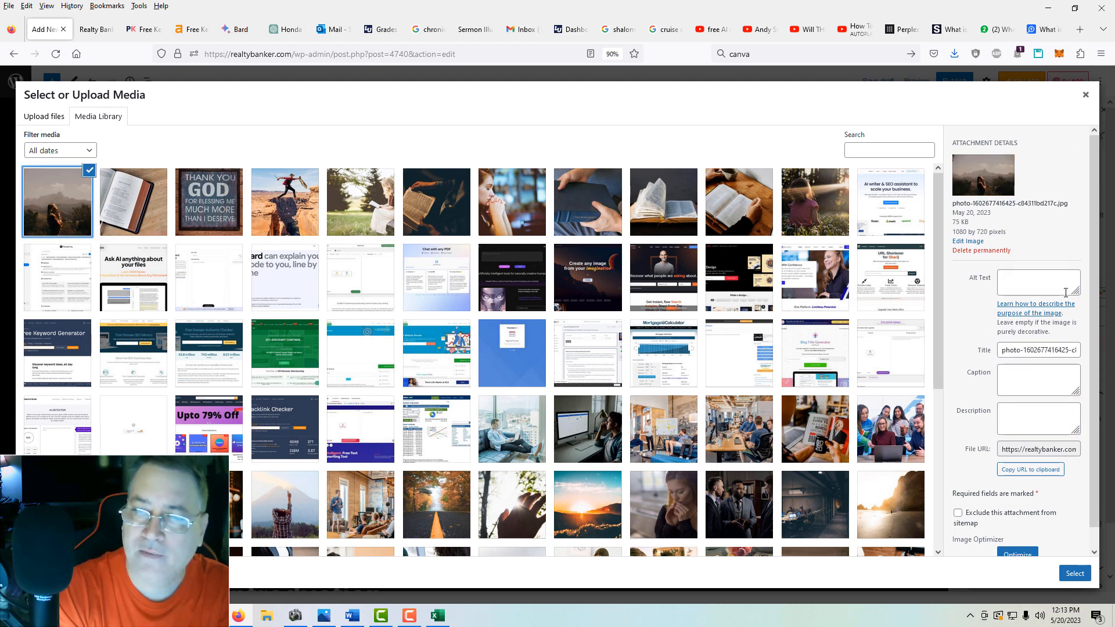
{"action": "left_click", "coordinate": [1046, 289]}
{"action": "type", "text": "What is Faith in the Bible"}
{"action": "triple_click", "coordinate": [1003, 348]}
{"action": "type", "text": "What is Faith in the Bible"}
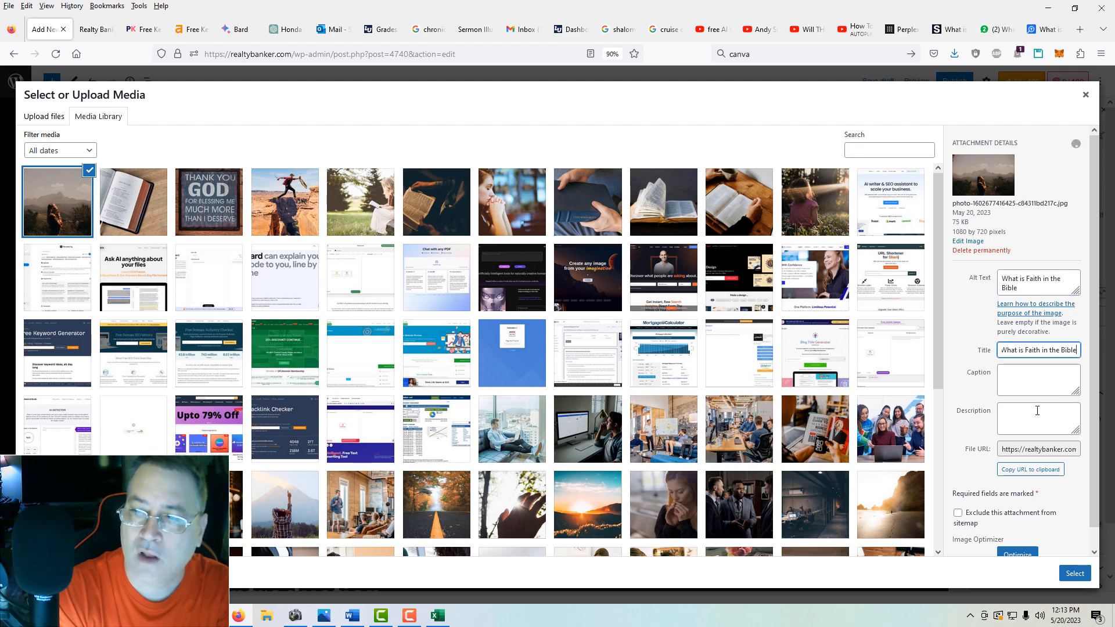
{"action": "left_click", "coordinate": [1029, 414]}
{"action": "type", "text": "What is Faith in the Bible"}
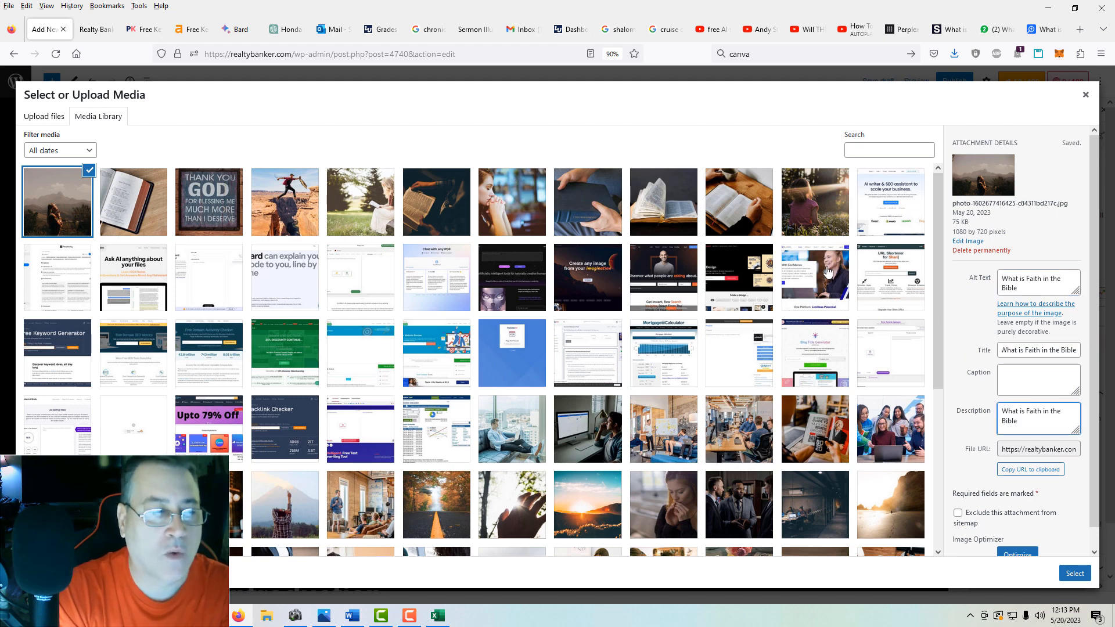
{"action": "left_click", "coordinate": [782, 95]}
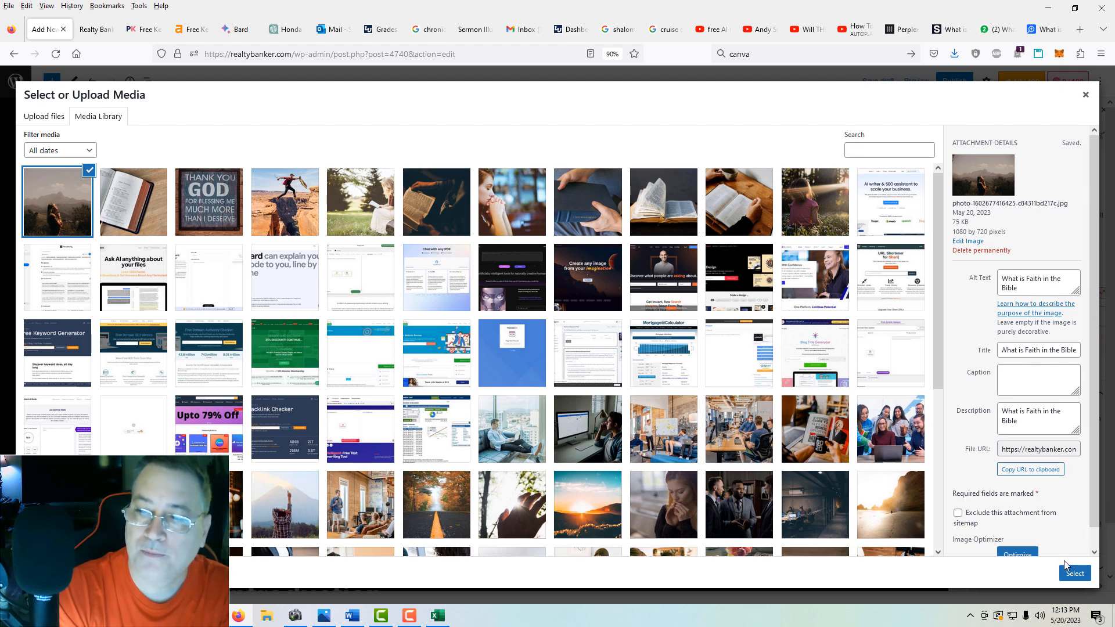
{"action": "left_click", "coordinate": [1085, 96]}
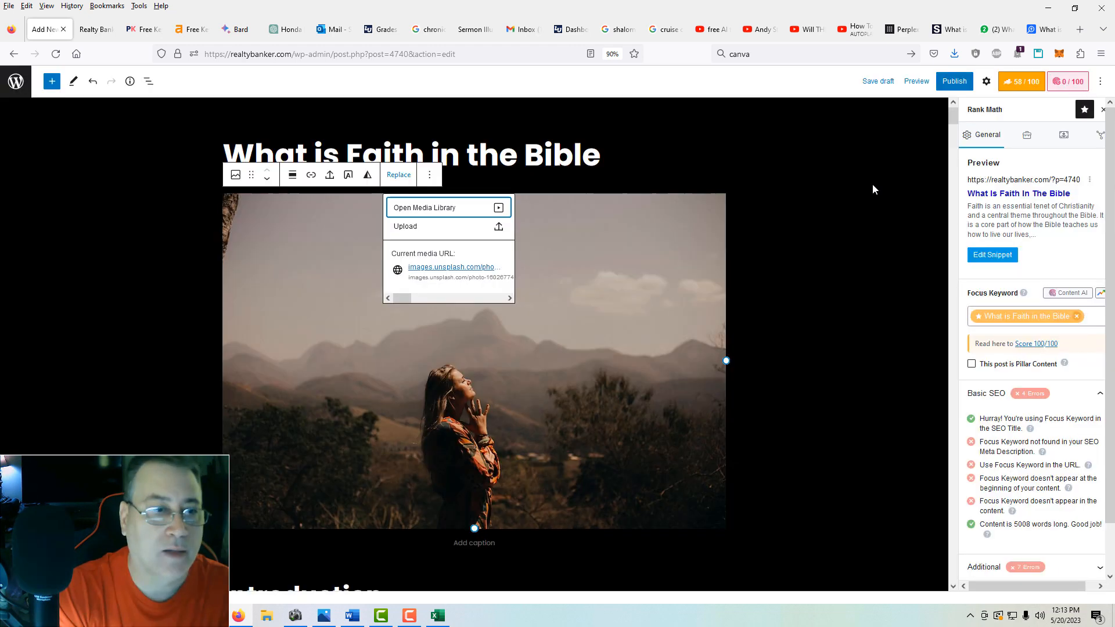
Replace the image below the post title with the uploaded woman-before-mountains photo and shrink it to about half the content width.
{"action": "left_click", "coordinate": [435, 208]}
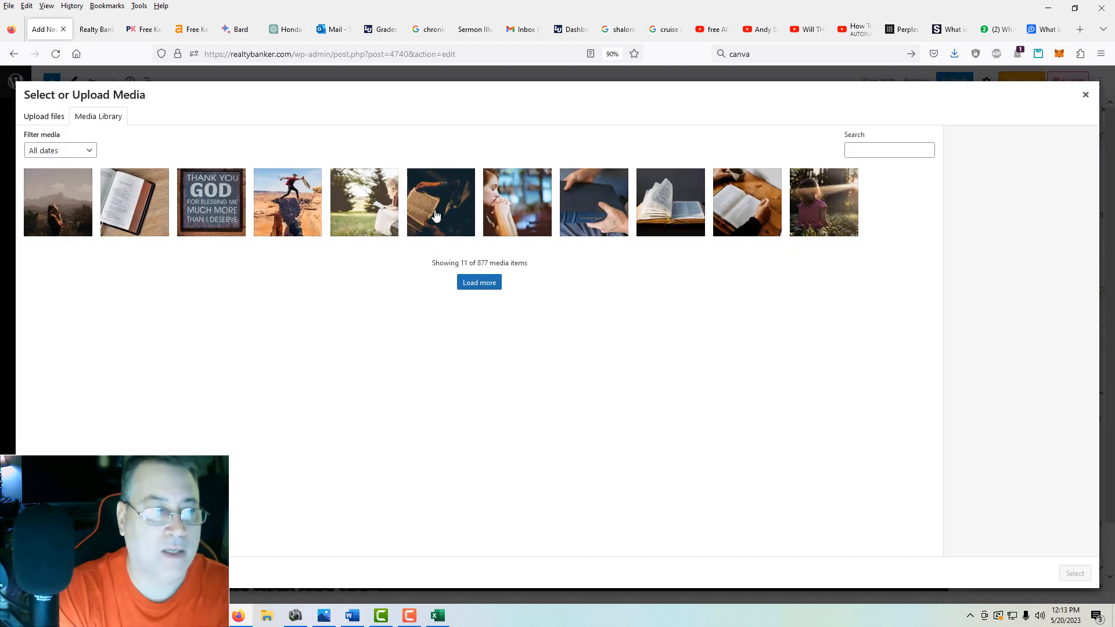
{"action": "left_click", "coordinate": [64, 195]}
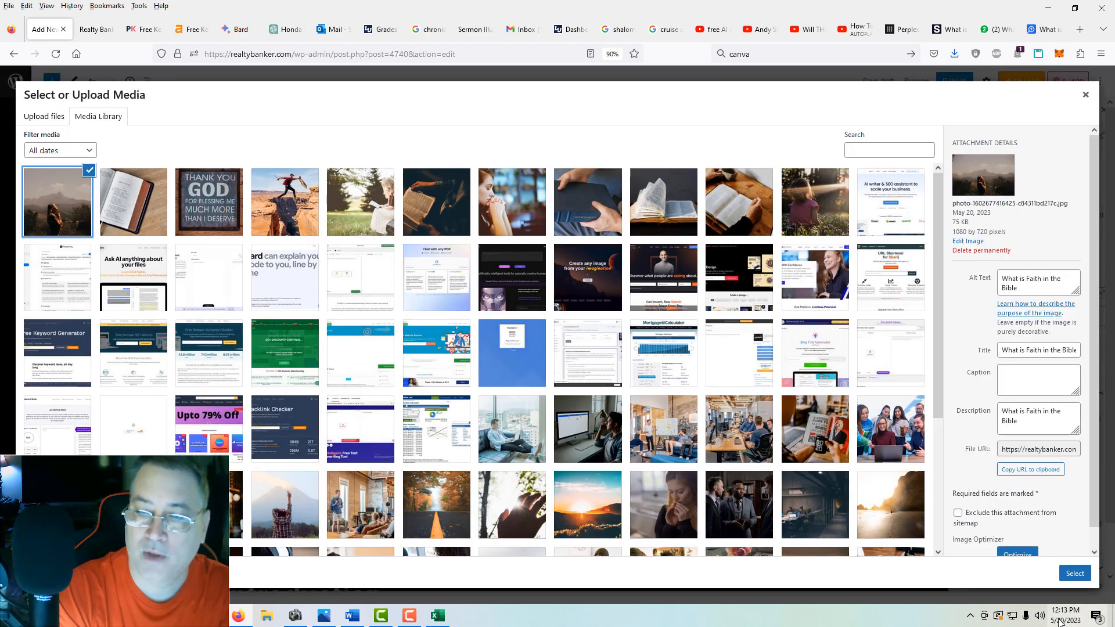
{"action": "left_click", "coordinate": [1073, 574]}
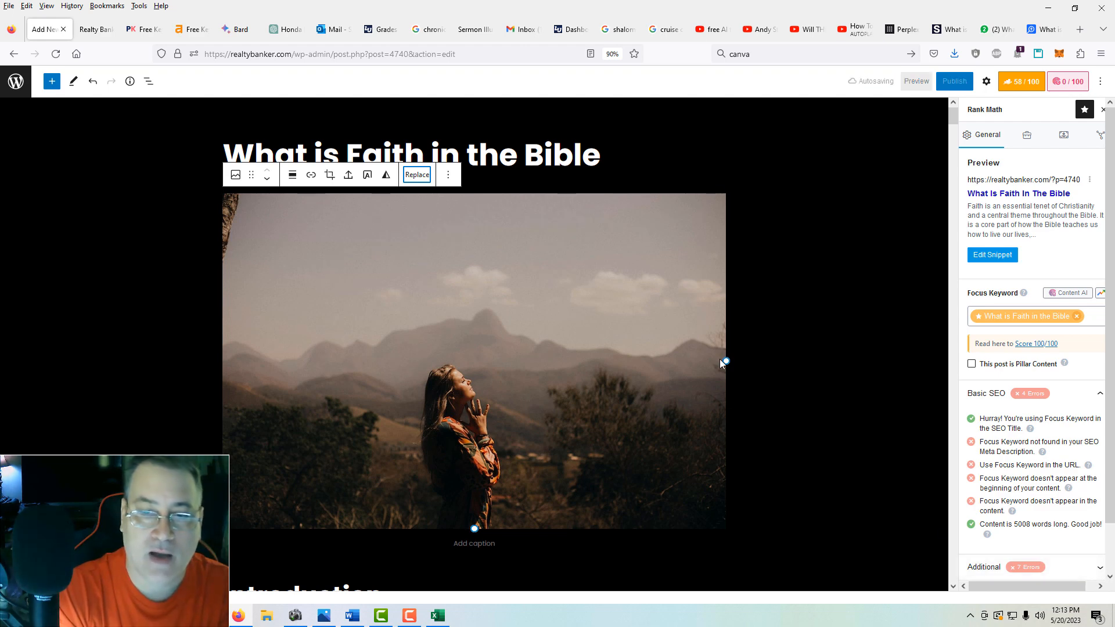
{"action": "left_click_drag", "start_coordinate": [725, 361], "coordinate": [496, 283]}
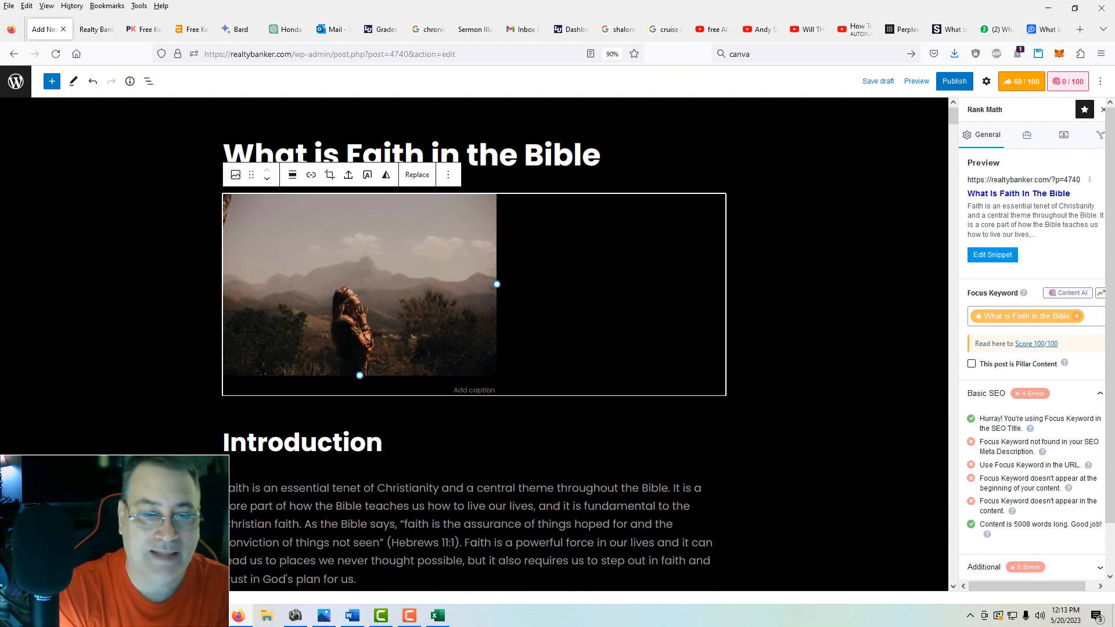
Replace the Psalms image above "Definition of faith in the Bible" with its media library copy and shrink it to about half width.
{"action": "scroll", "coordinate": [698, 462], "scroll_direction": "down", "scroll_amount": 15}
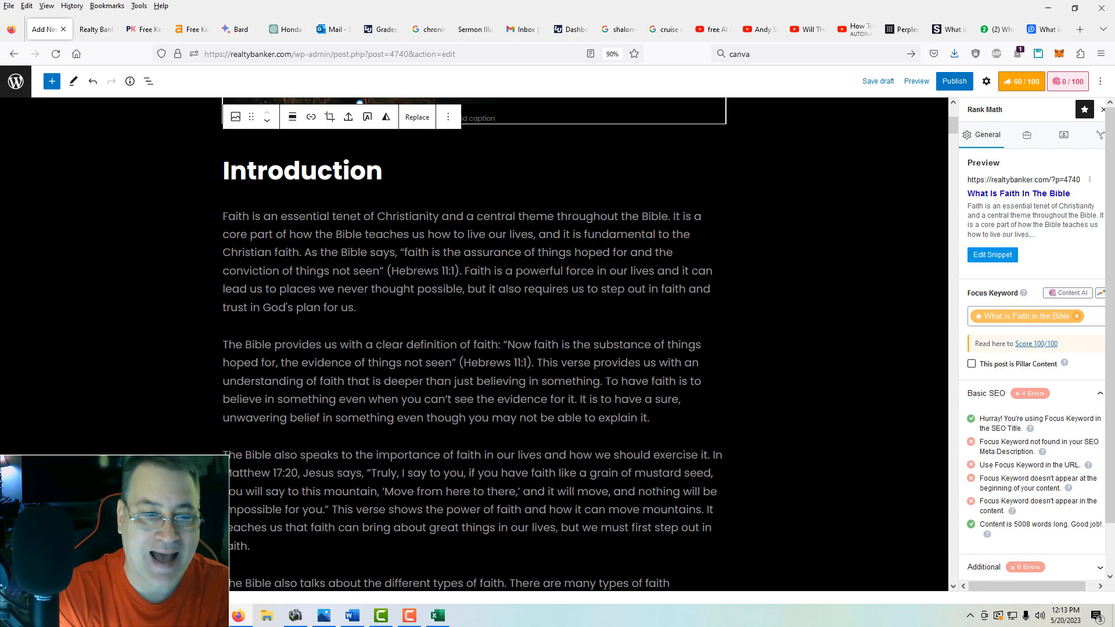
{"action": "scroll", "coordinate": [573, 368], "scroll_direction": "up", "scroll_amount": 1}
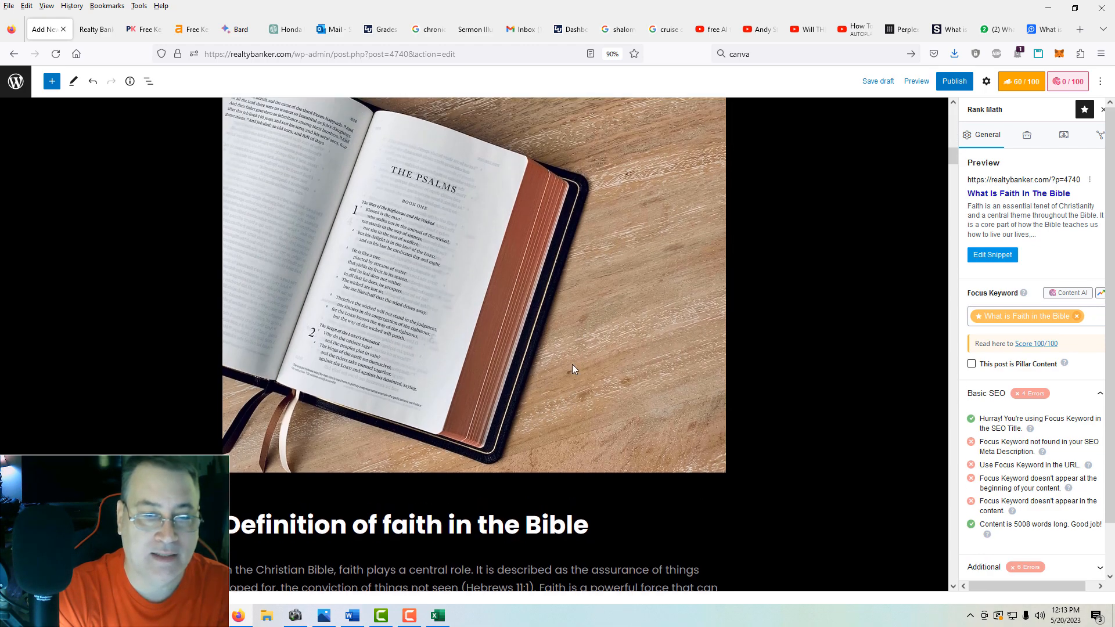
{"action": "left_click", "coordinate": [530, 320]}
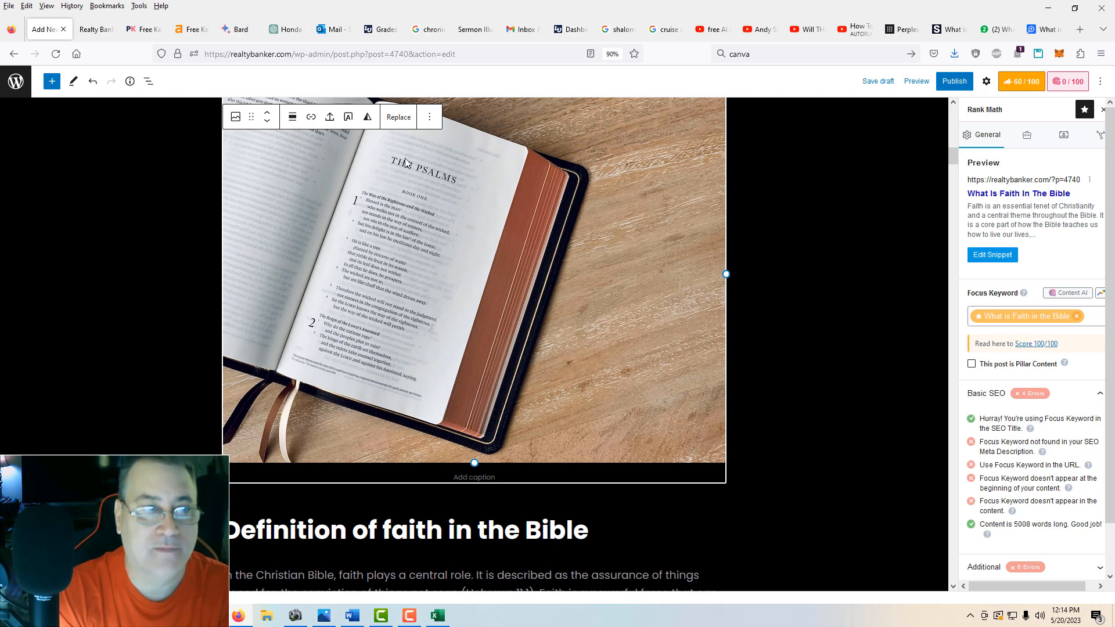
{"action": "left_click", "coordinate": [399, 117]}
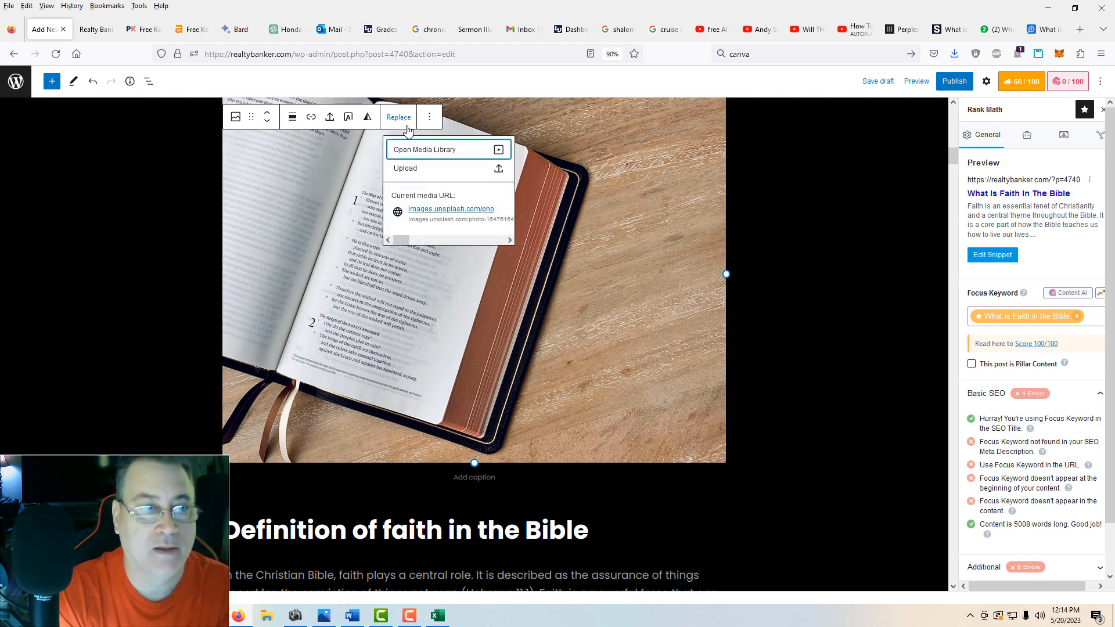
{"action": "left_click", "coordinate": [412, 150]}
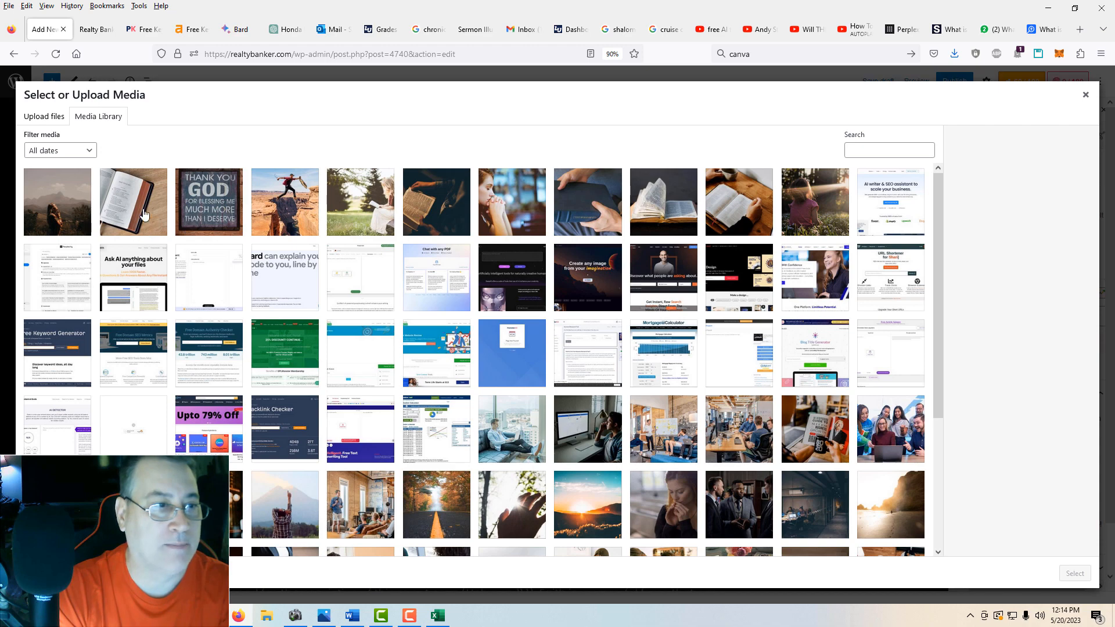
{"action": "left_click", "coordinate": [142, 207]}
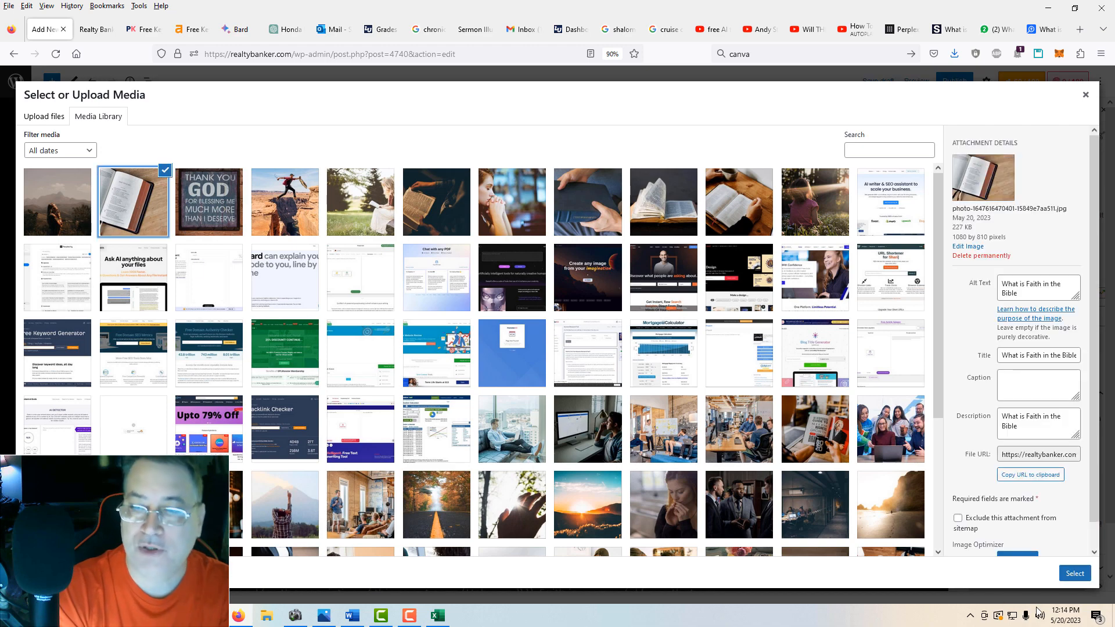
{"action": "left_click", "coordinate": [1075, 573]}
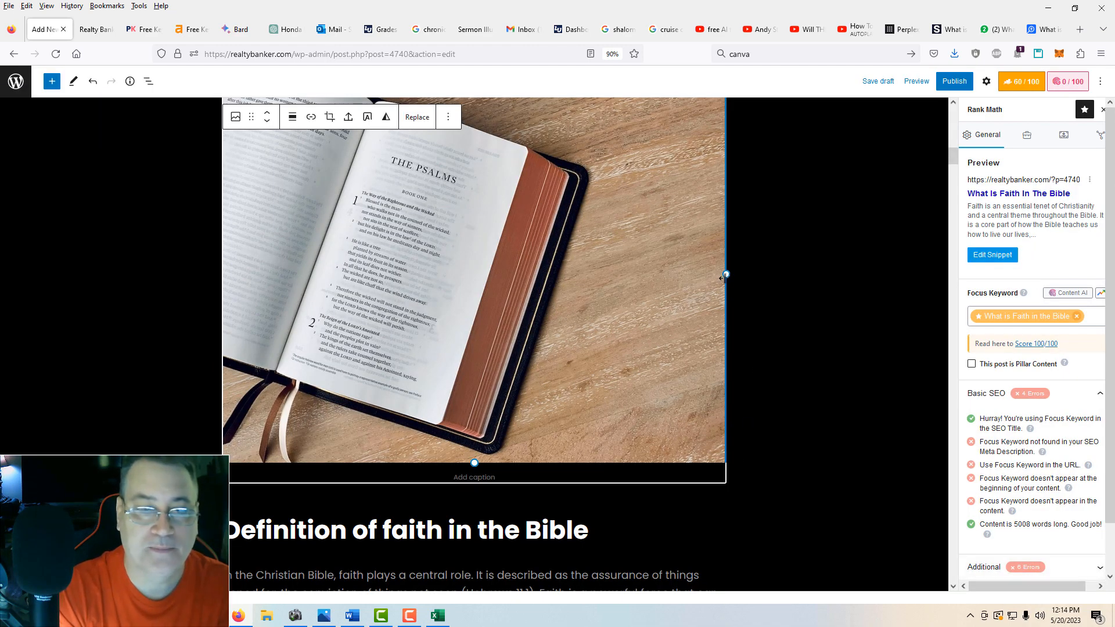
{"action": "left_click_drag", "start_coordinate": [726, 274], "coordinate": [492, 273]}
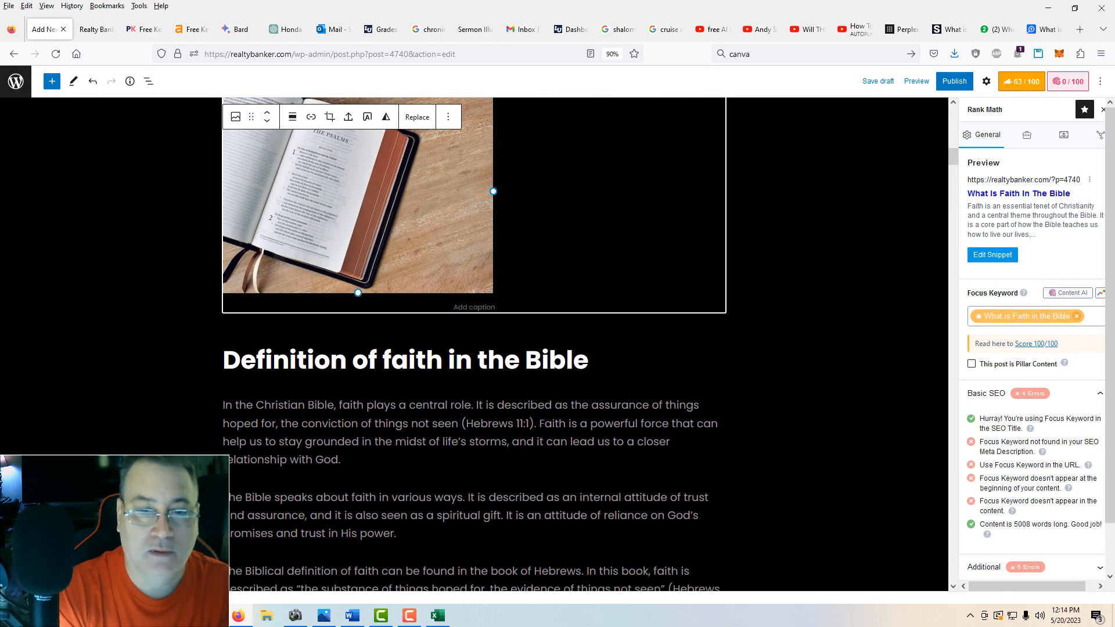
Replace the "Thank You God" sign image above "Faith in Christianity" with its media library copy and shrink it to about a quarter of the content width.
{"action": "scroll", "coordinate": [518, 310], "scroll_direction": "down", "scroll_amount": 15}
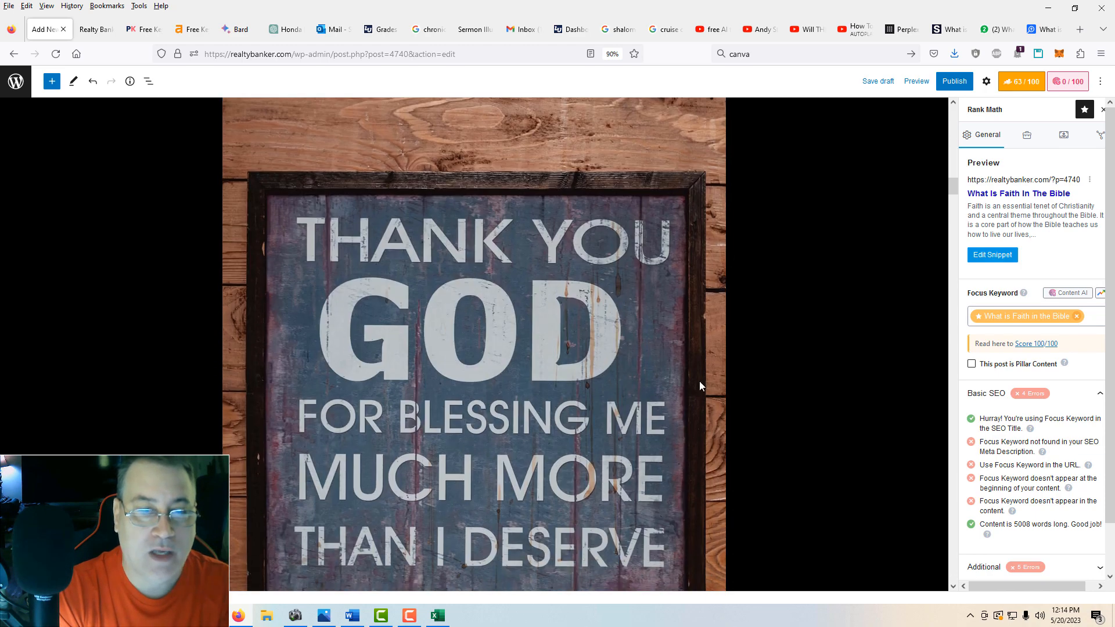
{"action": "left_click", "coordinate": [518, 310]}
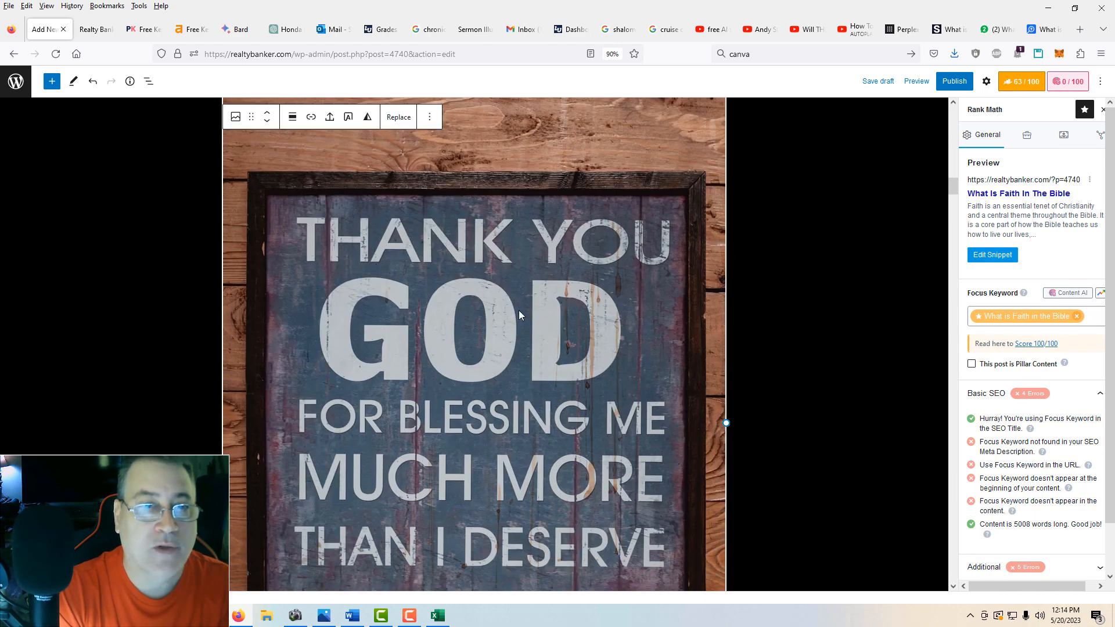
{"action": "scroll", "coordinate": [602, 373], "scroll_direction": "up", "scroll_amount": 2}
{"action": "scroll", "coordinate": [600, 383], "scroll_direction": "down", "scroll_amount": 6}
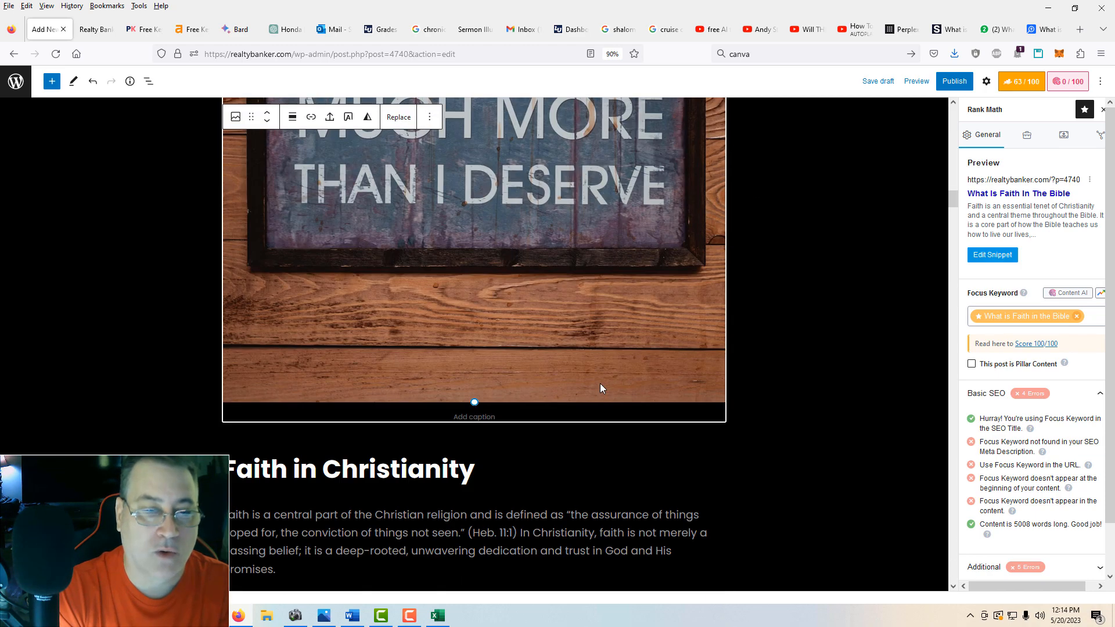
{"action": "scroll", "coordinate": [600, 386], "scroll_direction": "up", "scroll_amount": 5}
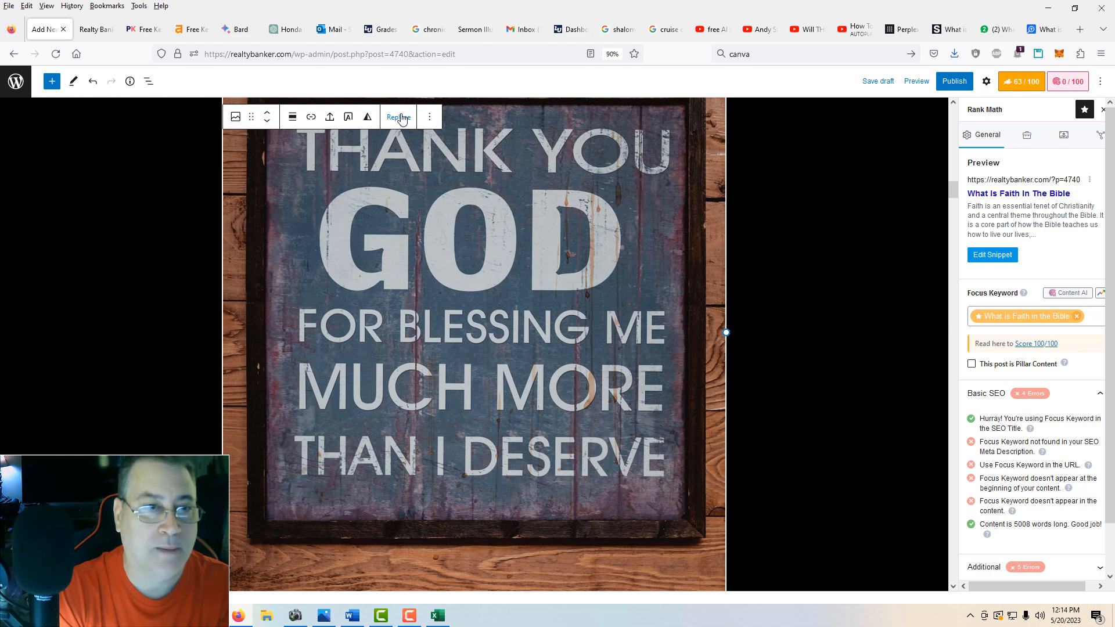
{"action": "left_click", "coordinate": [402, 118]}
{"action": "left_click", "coordinate": [428, 149]}
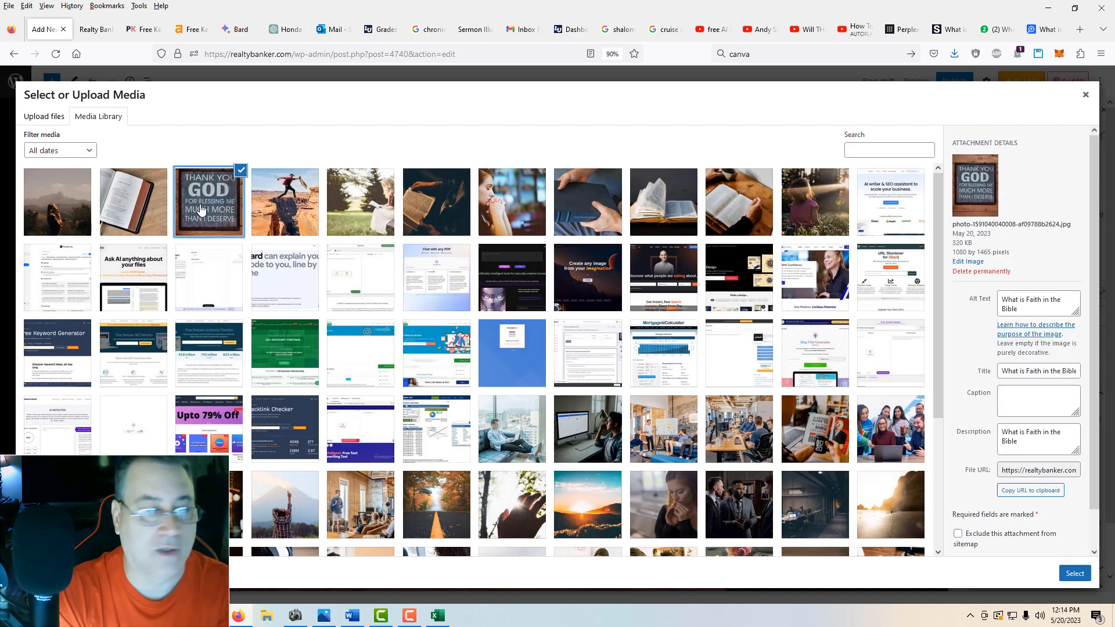
{"action": "left_click", "coordinate": [1074, 573]}
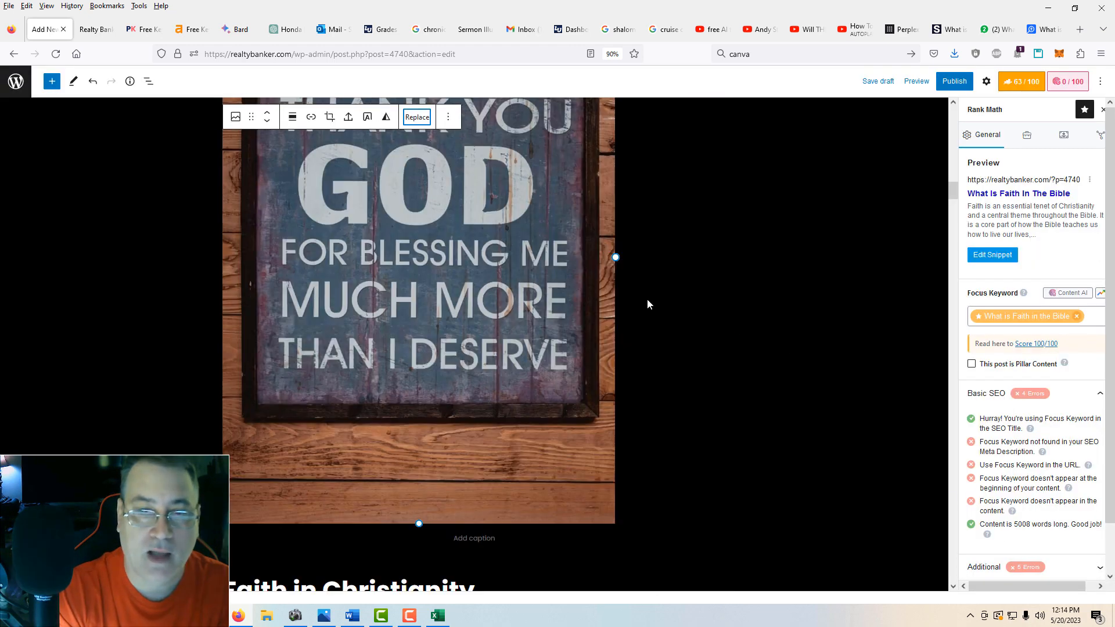
{"action": "left_click_drag", "start_coordinate": [615, 257], "coordinate": [359, 242]}
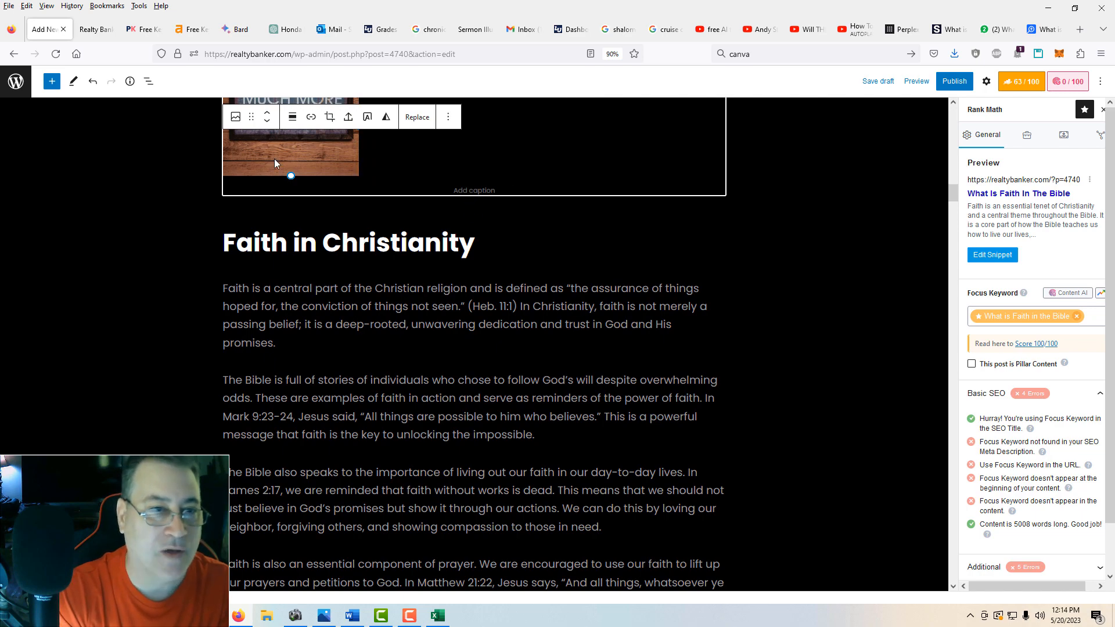
{"action": "scroll", "coordinate": [747, 375], "scroll_direction": "up", "scroll_amount": 6}
{"action": "scroll", "coordinate": [751, 405], "scroll_direction": "down", "scroll_amount": 3}
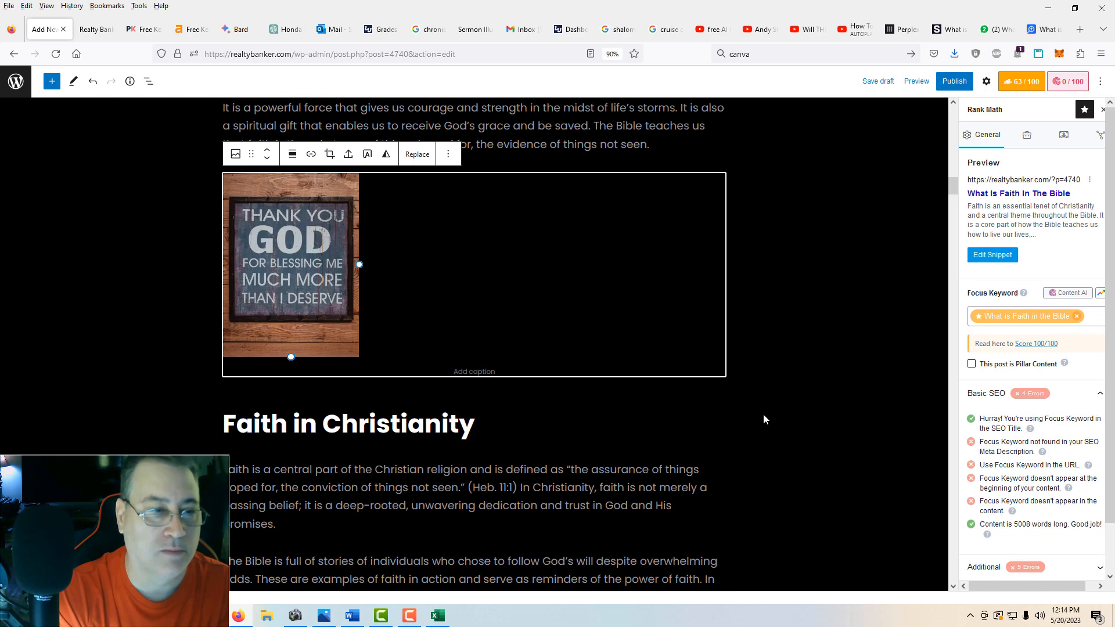
Replace the photo of the man leaping across a canyon above "Different Meanings of Faith" with its keyword-tagged media library copy.
{"action": "scroll", "coordinate": [764, 416], "scroll_direction": "down", "scroll_amount": 15}
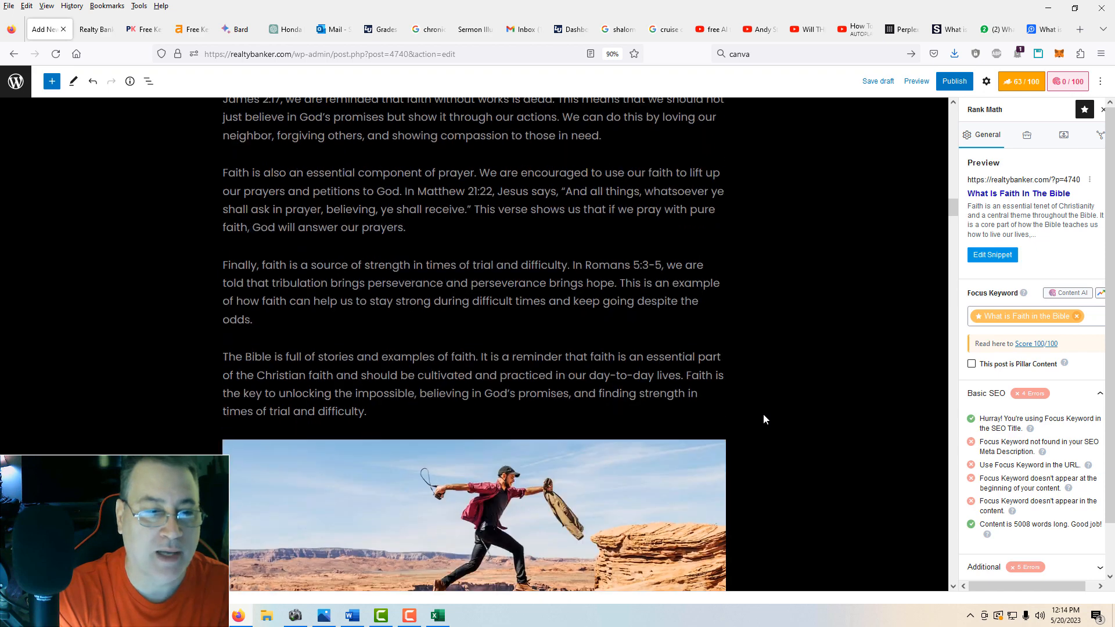
{"action": "scroll", "coordinate": [762, 419], "scroll_direction": "down", "scroll_amount": 3}
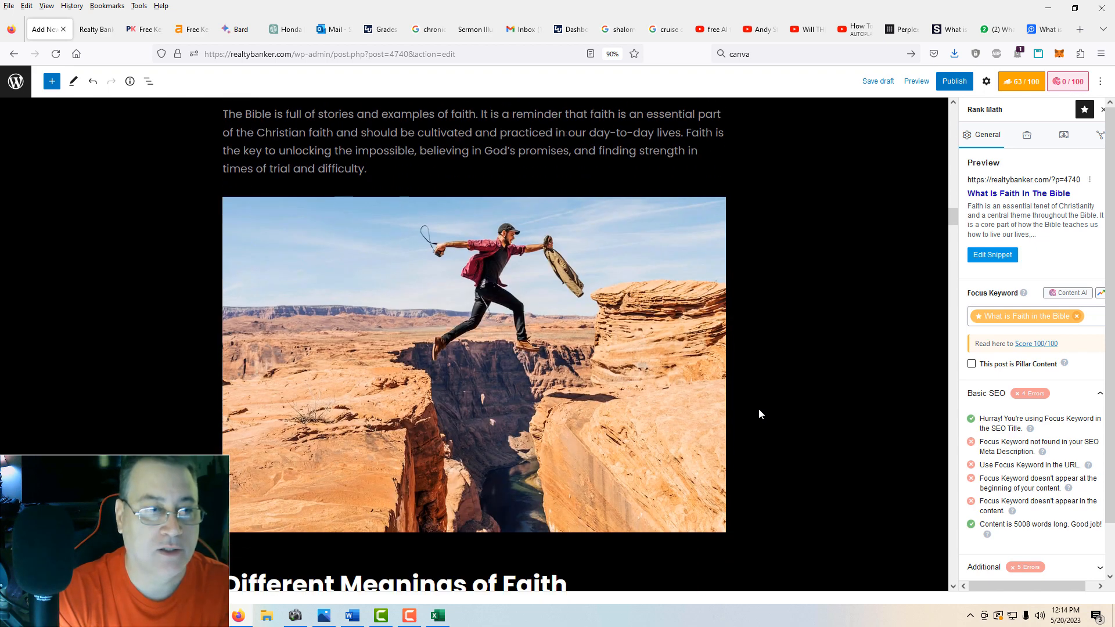
{"action": "left_click", "coordinate": [510, 332]}
{"action": "left_click", "coordinate": [399, 164]}
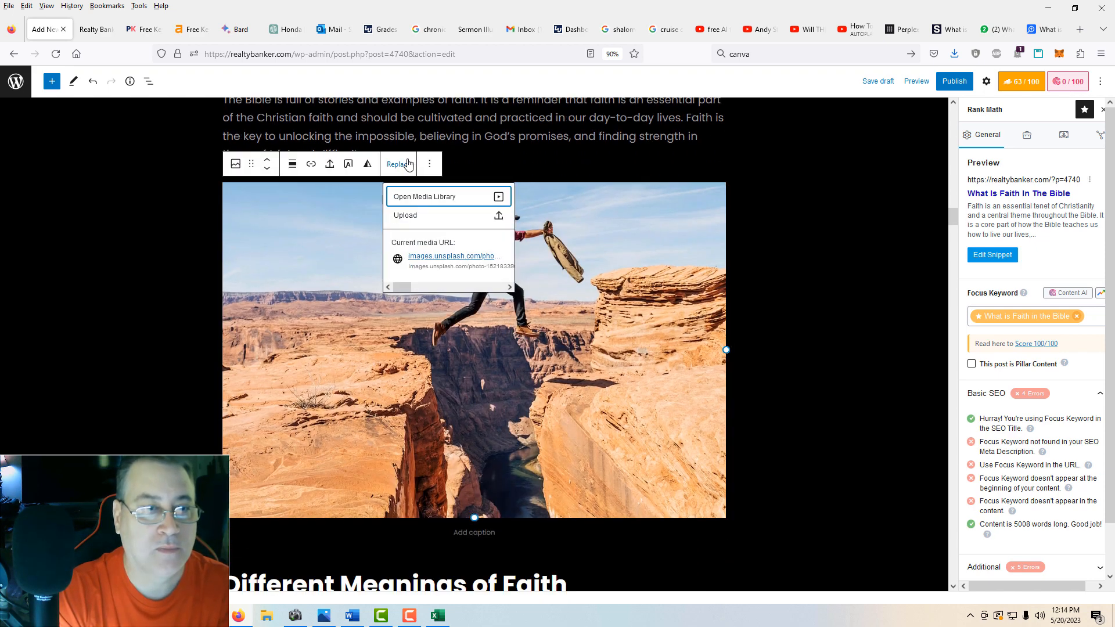
{"action": "left_click", "coordinate": [418, 196]}
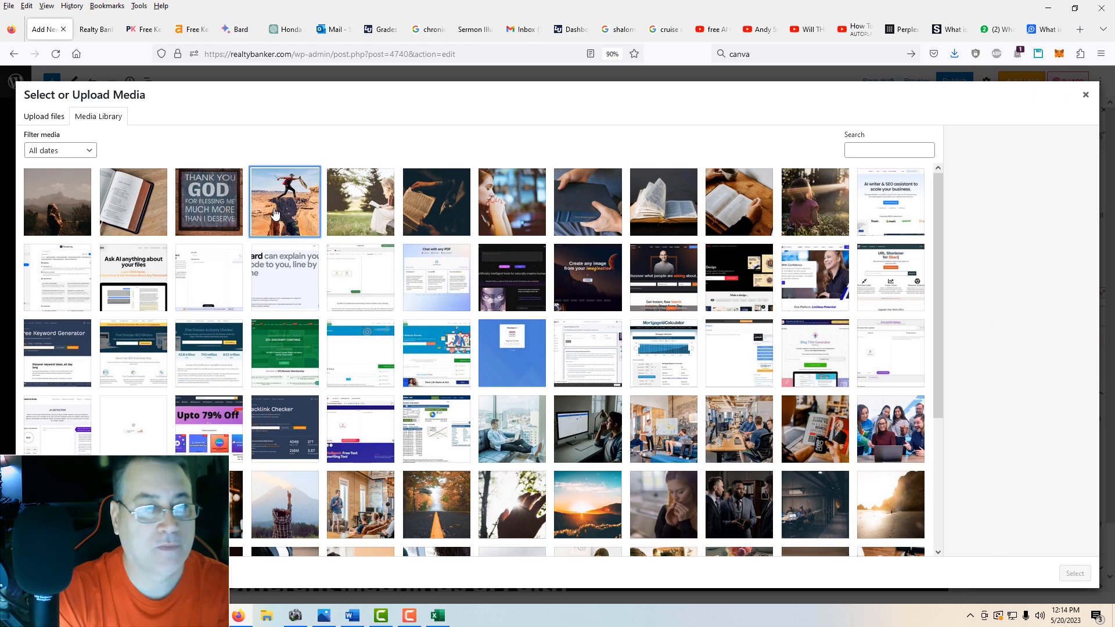
{"action": "left_click", "coordinate": [275, 213]}
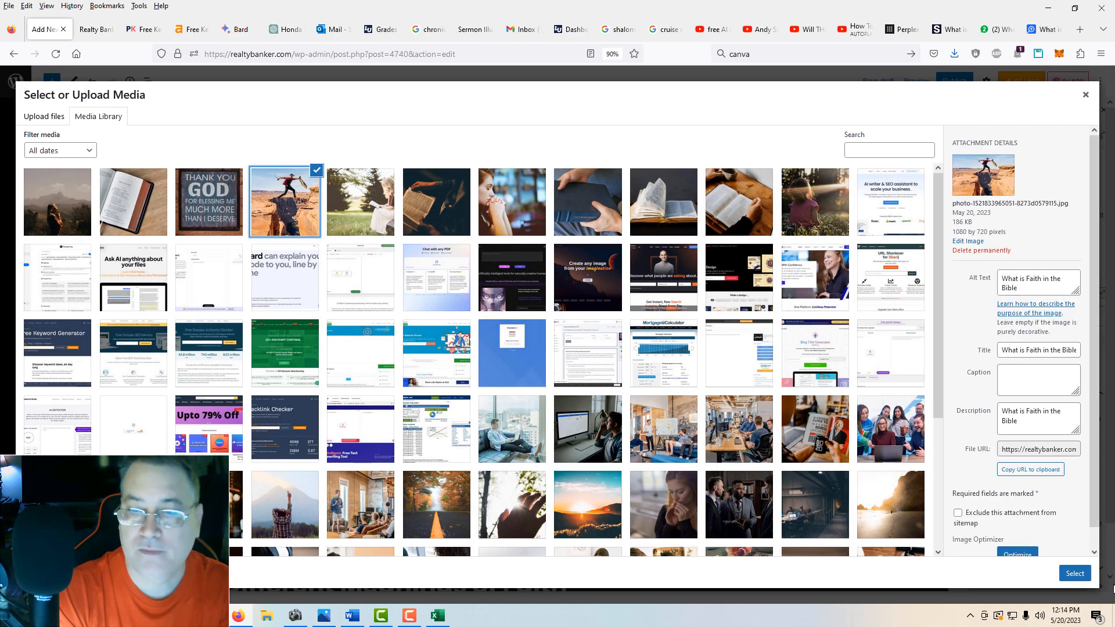
{"action": "left_click", "coordinate": [1075, 573]}
Replace the open Bible and coffee cup photo above "Conclusion" with its media library copy and shrink it to about 30% of the content width.
{"action": "scroll", "coordinate": [756, 279], "scroll_direction": "down", "scroll_amount": 1}
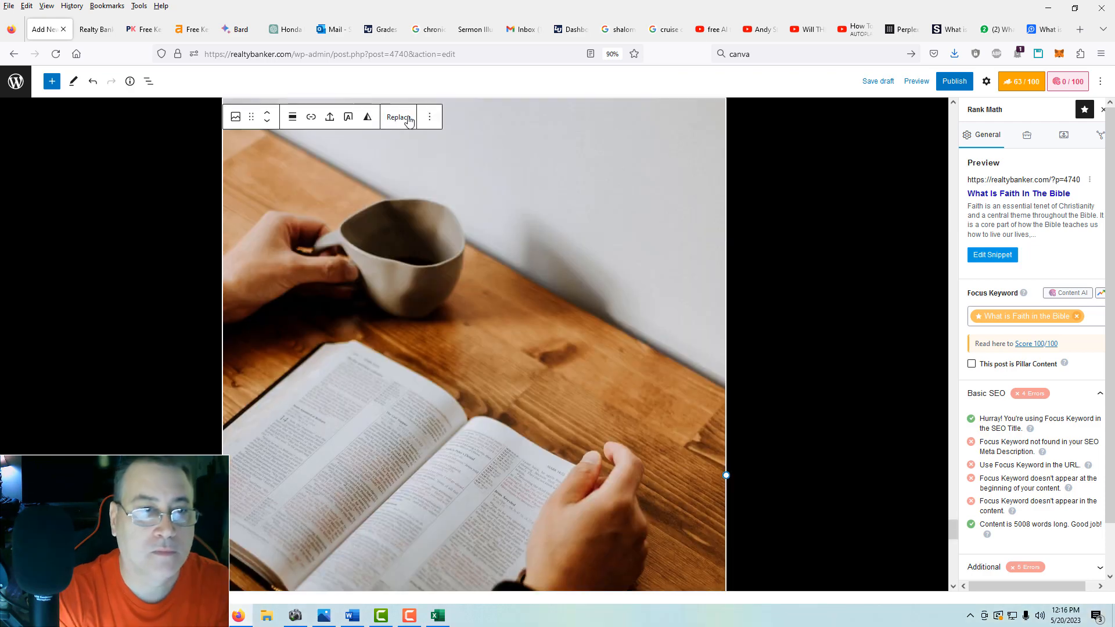
{"action": "left_click", "coordinate": [398, 117]}
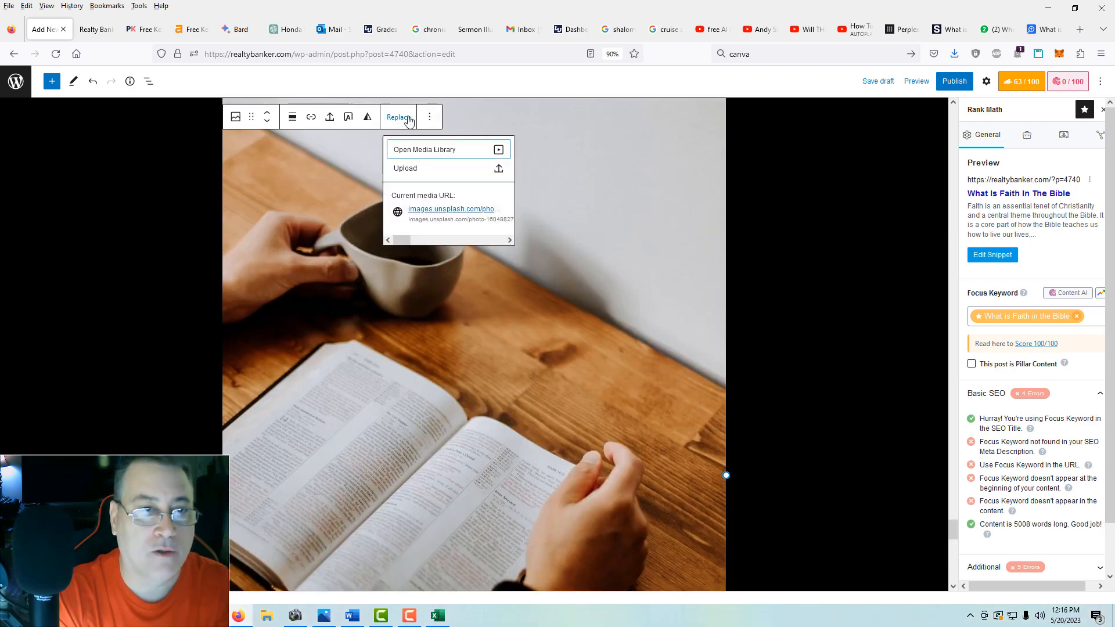
{"action": "left_click", "coordinate": [410, 151]}
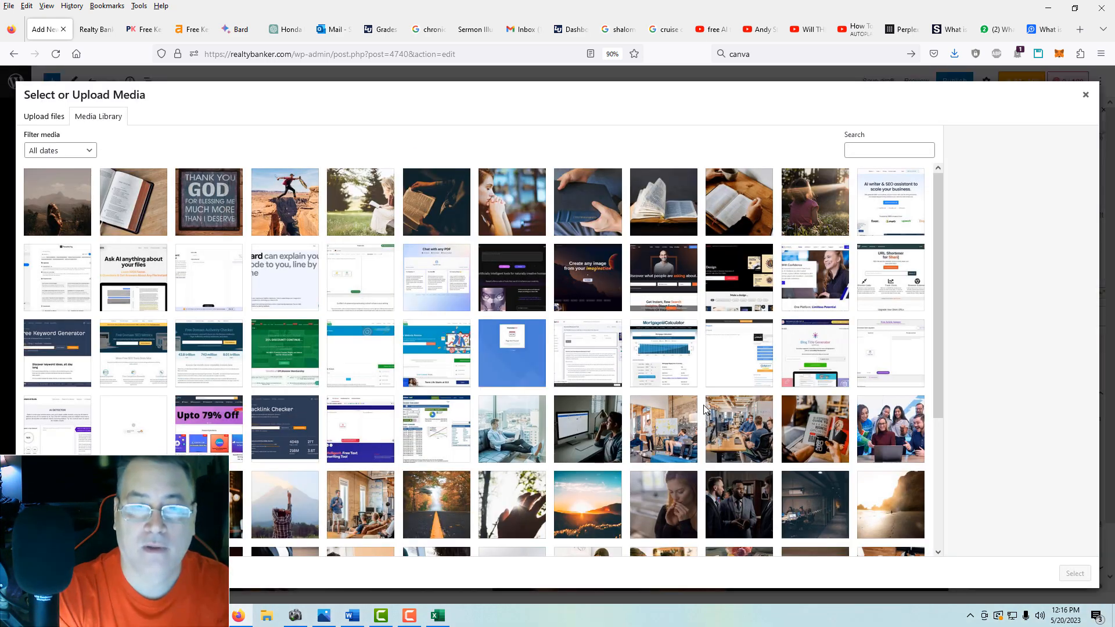
{"action": "left_click", "coordinate": [738, 213]}
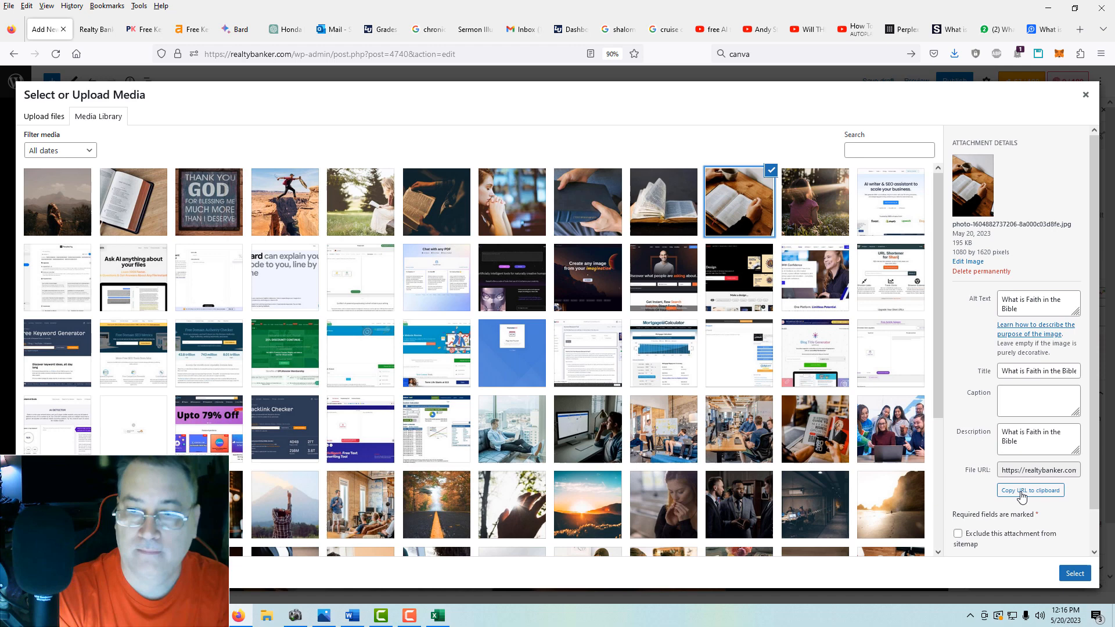
{"action": "left_click", "coordinate": [1086, 575]}
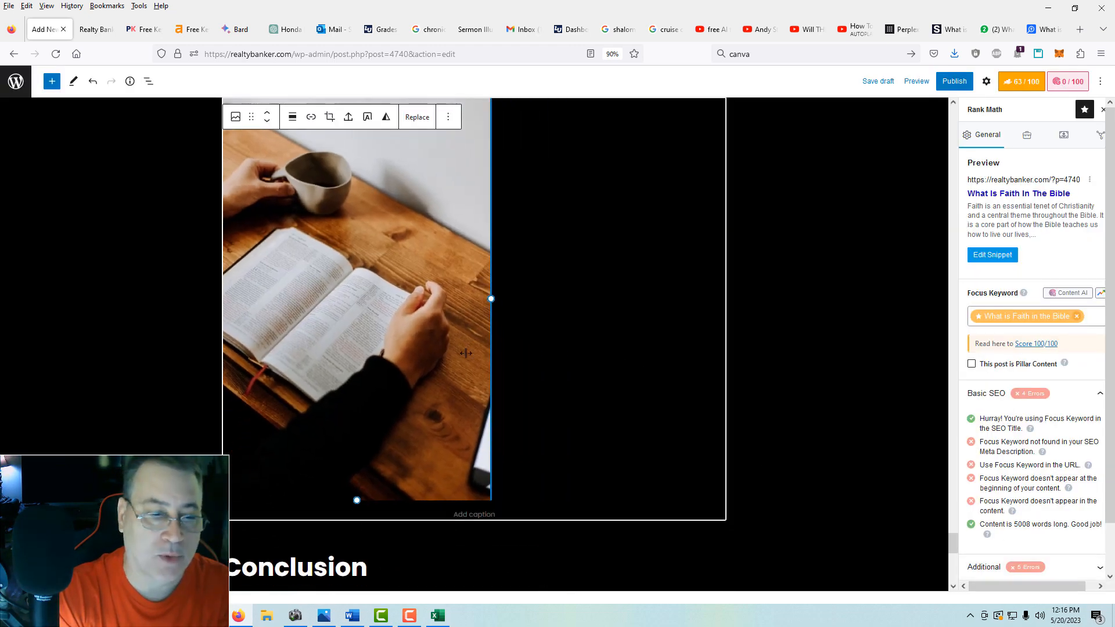
{"action": "left_click_drag", "start_coordinate": [465, 353], "coordinate": [372, 353]}
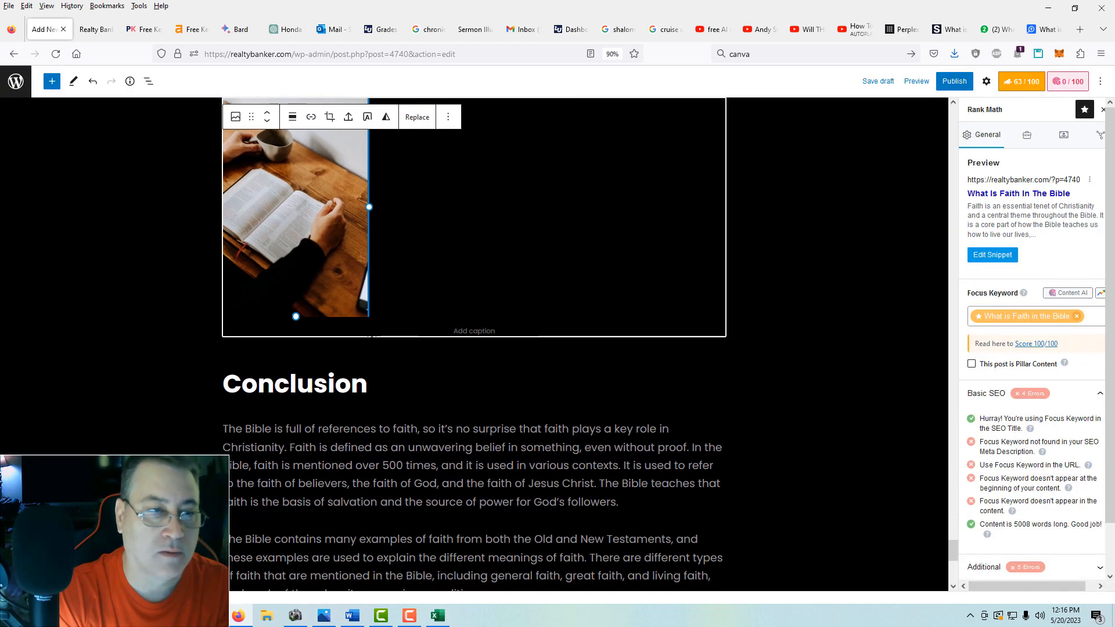
{"action": "scroll", "coordinate": [727, 398], "scroll_direction": "down", "scroll_amount": 4}
{"action": "scroll", "coordinate": [773, 441], "scroll_direction": "up", "scroll_amount": 7}
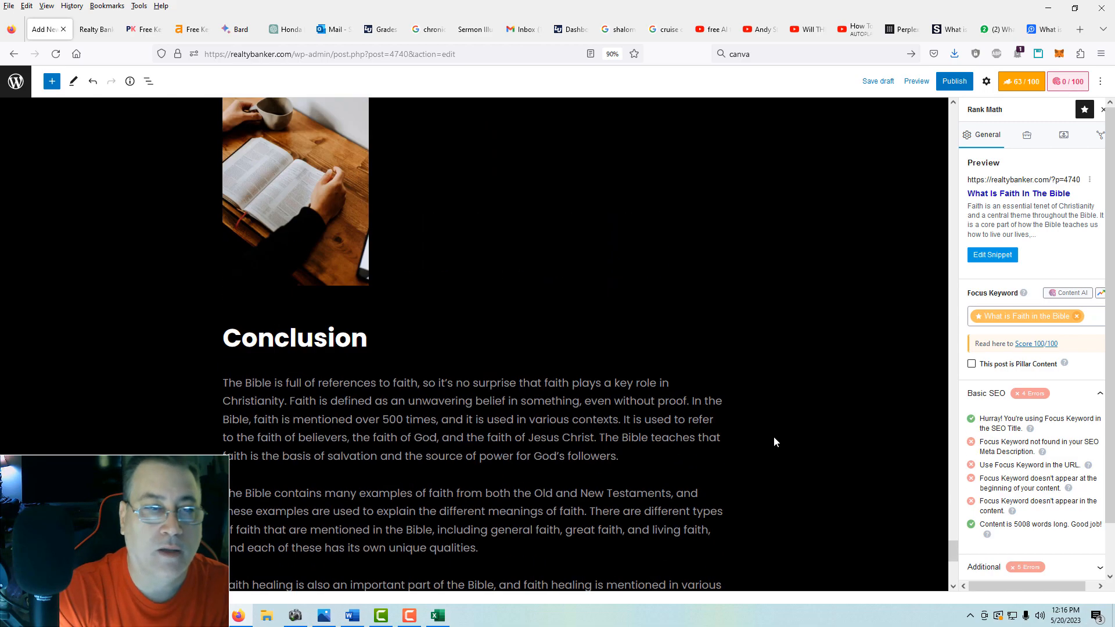
Copy the sentence "In this article, we will be exploring what faith is in the Bible…" from the end of the introduction.
{"action": "left_click_drag", "start_coordinate": [950, 538], "coordinate": [951, 113]}
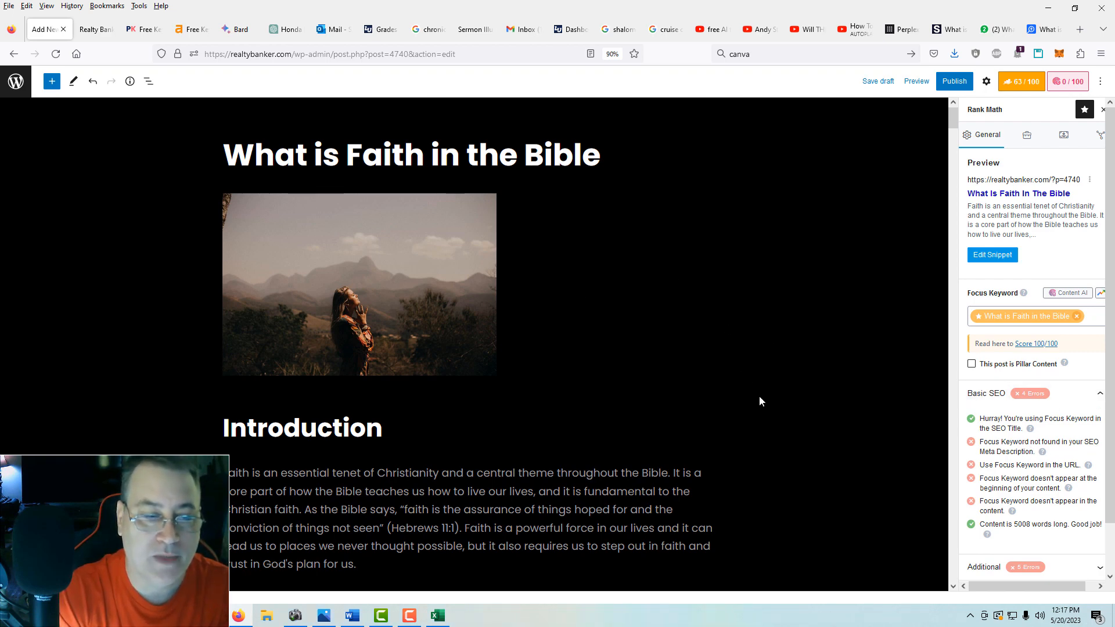
{"action": "scroll", "coordinate": [760, 397], "scroll_direction": "down", "scroll_amount": 5}
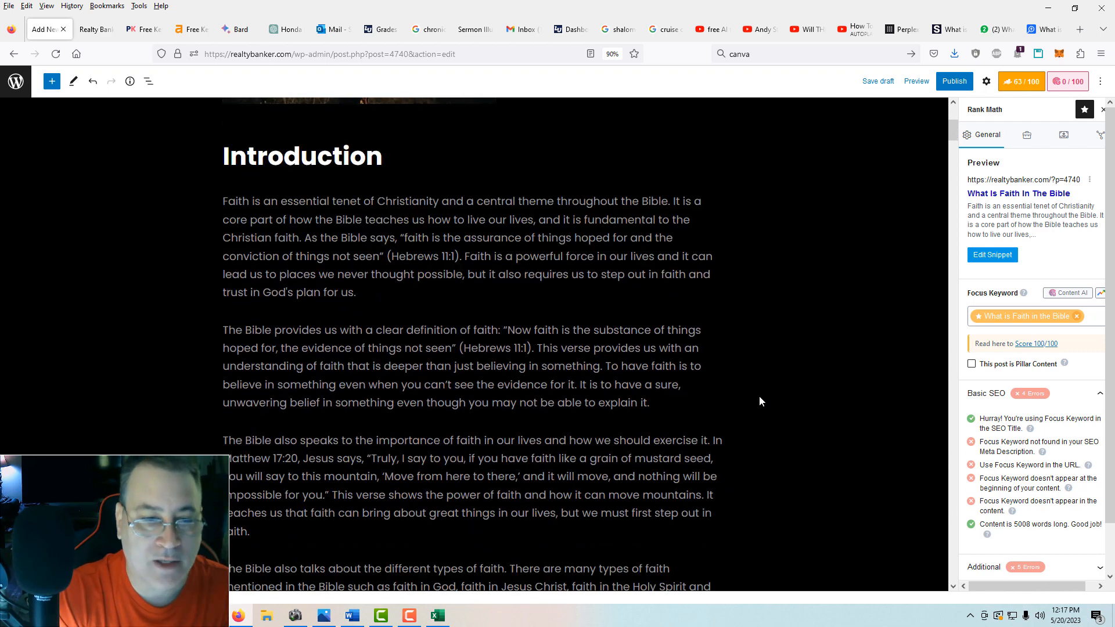
{"action": "scroll", "coordinate": [758, 401], "scroll_direction": "down", "scroll_amount": 3}
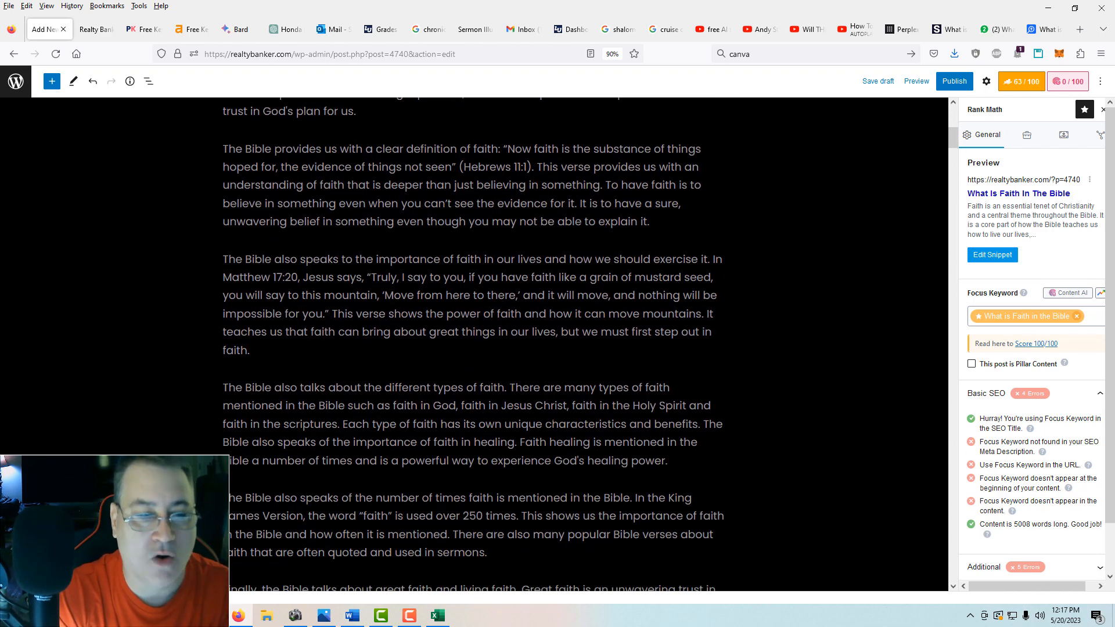
{"action": "scroll", "coordinate": [759, 400], "scroll_direction": "down", "scroll_amount": 1}
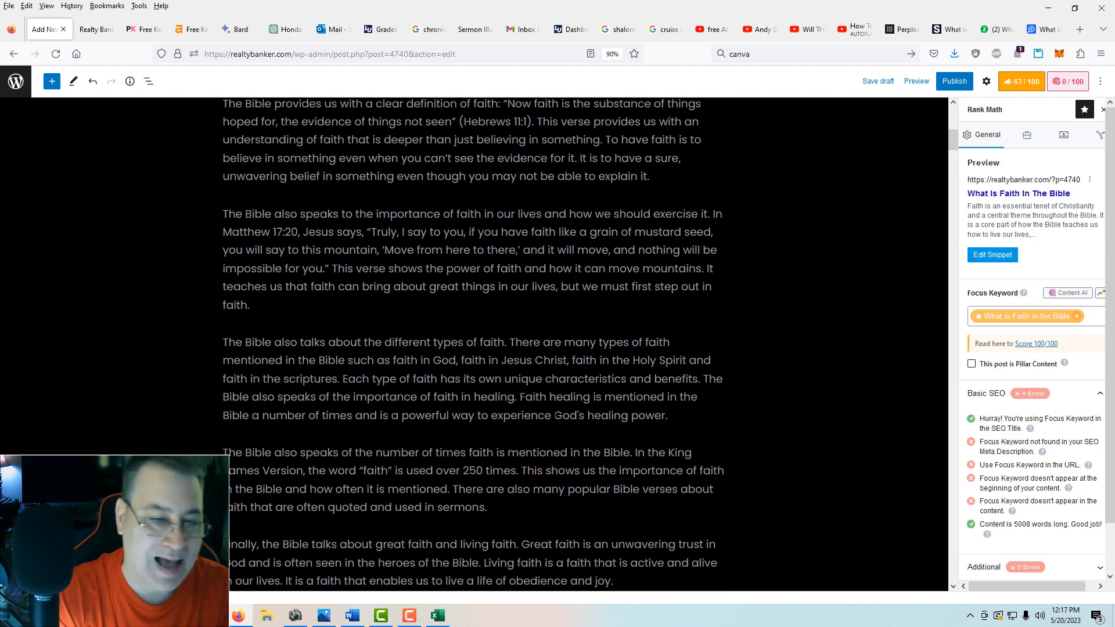
{"action": "scroll", "coordinate": [759, 399], "scroll_direction": "down", "scroll_amount": 1}
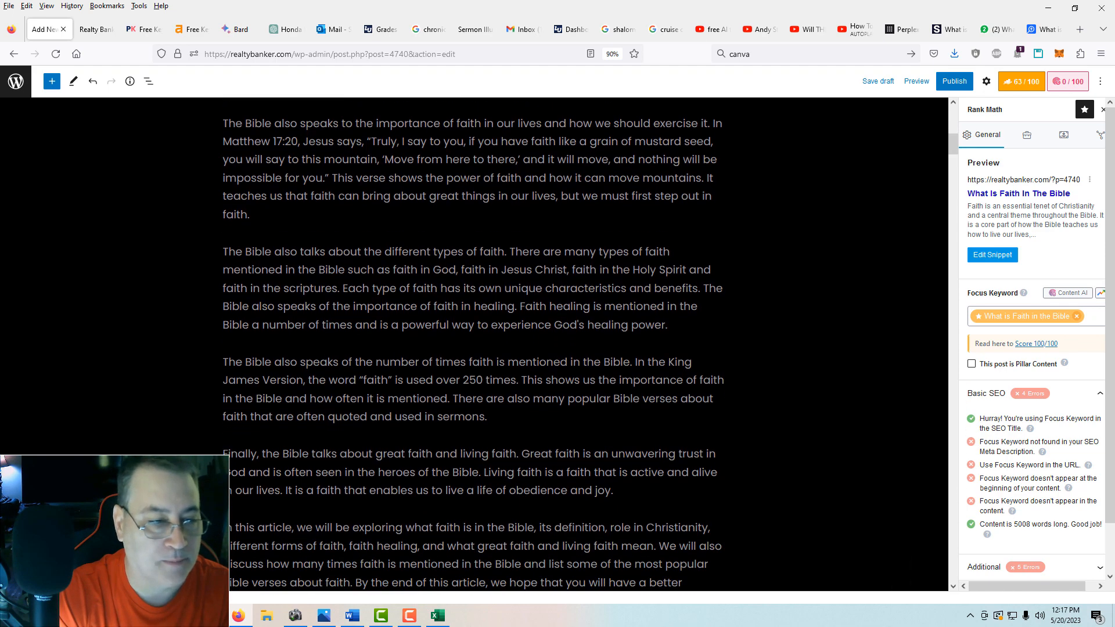
{"action": "scroll", "coordinate": [759, 399], "scroll_direction": "down", "scroll_amount": 1}
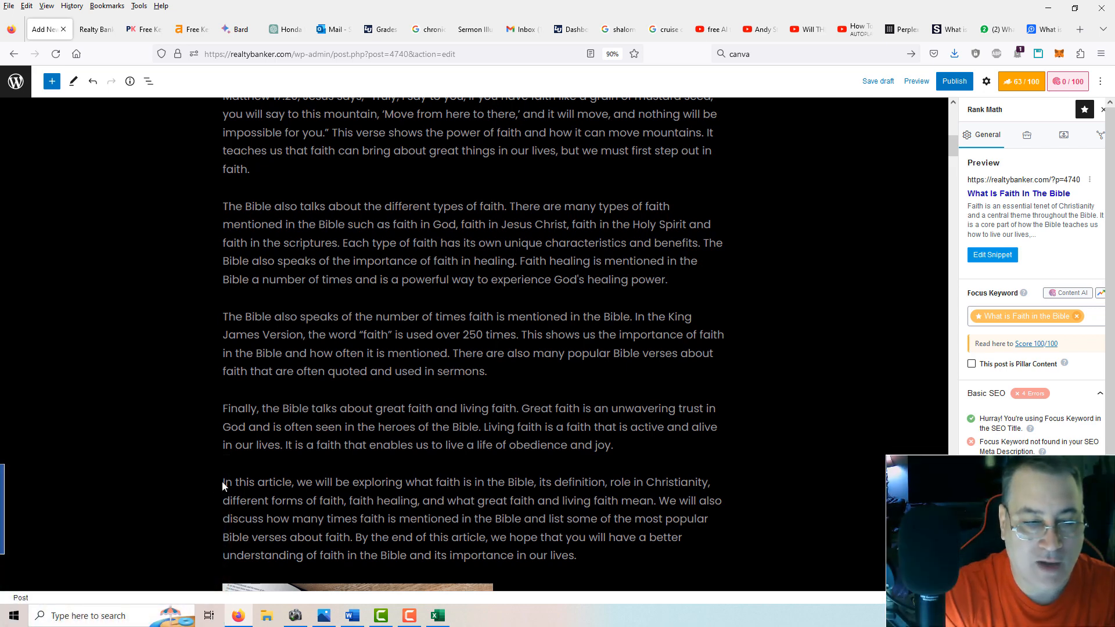
{"action": "left_click_drag", "start_coordinate": [222, 482], "coordinate": [653, 501]}
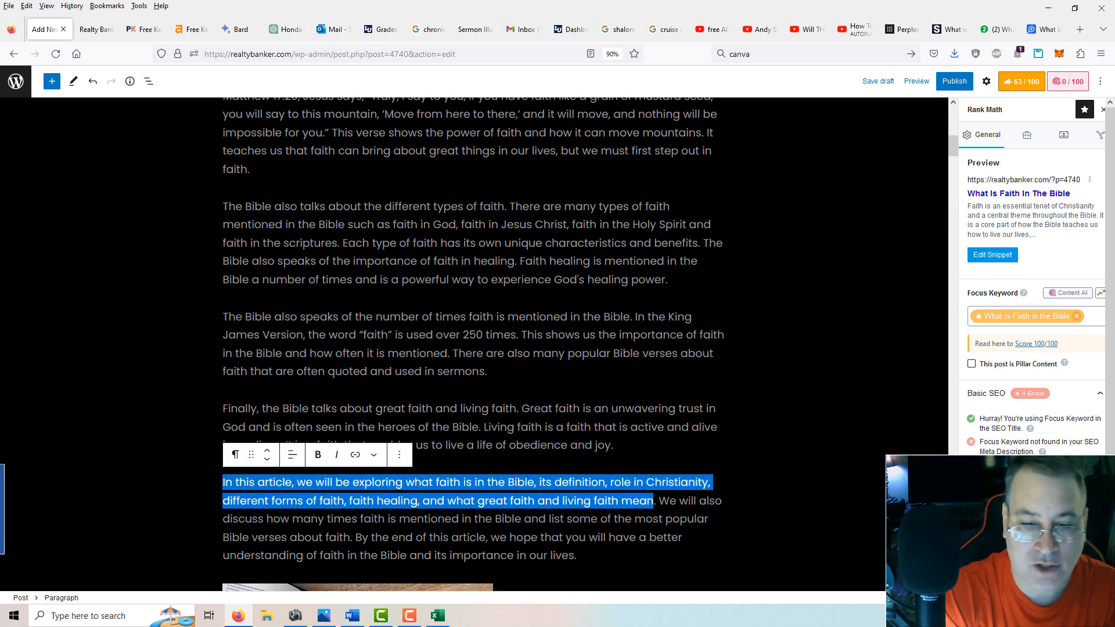
{"action": "right_click", "coordinate": [625, 498]}
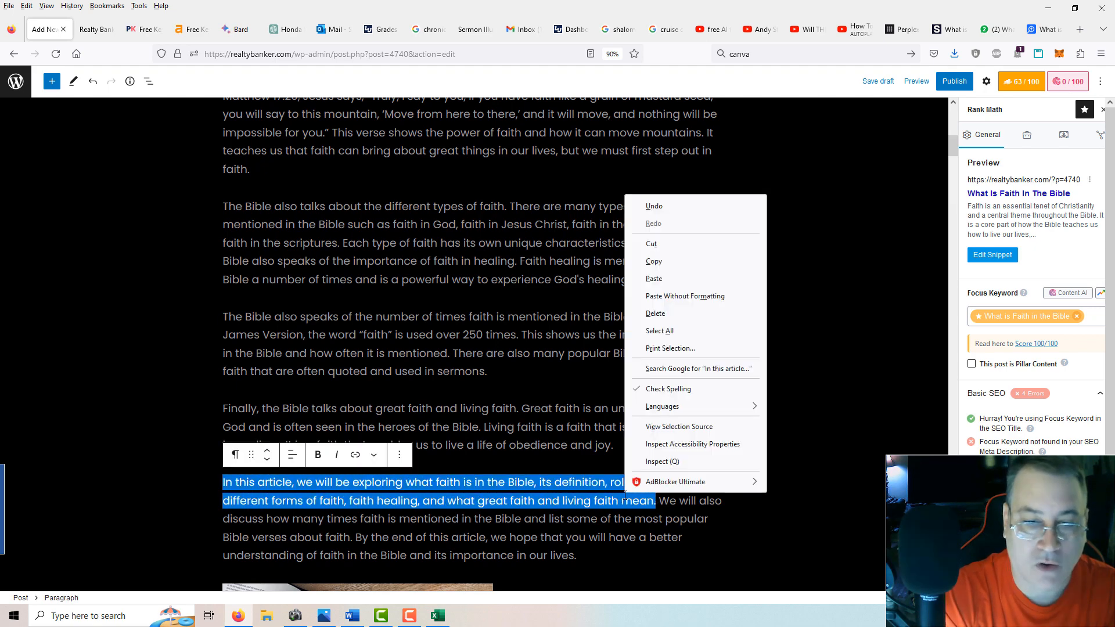
{"action": "left_click", "coordinate": [660, 268]}
Open the post's search snippet for editing and paste the copied sentence as its description.
{"action": "left_click", "coordinate": [990, 254]}
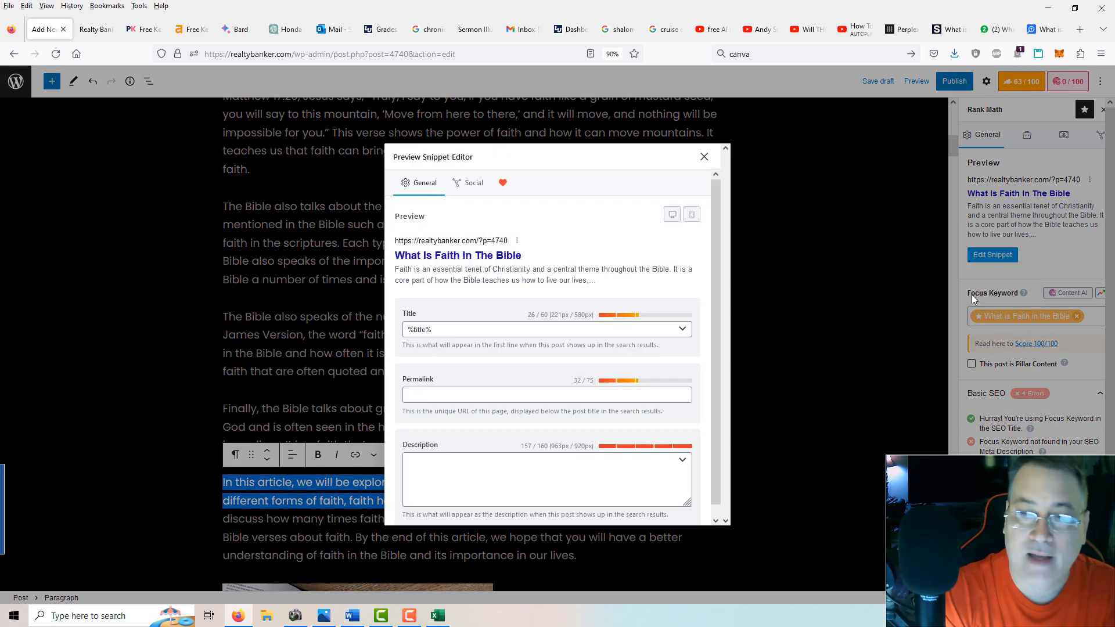
{"action": "left_click", "coordinate": [493, 472]}
{"action": "key", "text": "ctrl+v"}
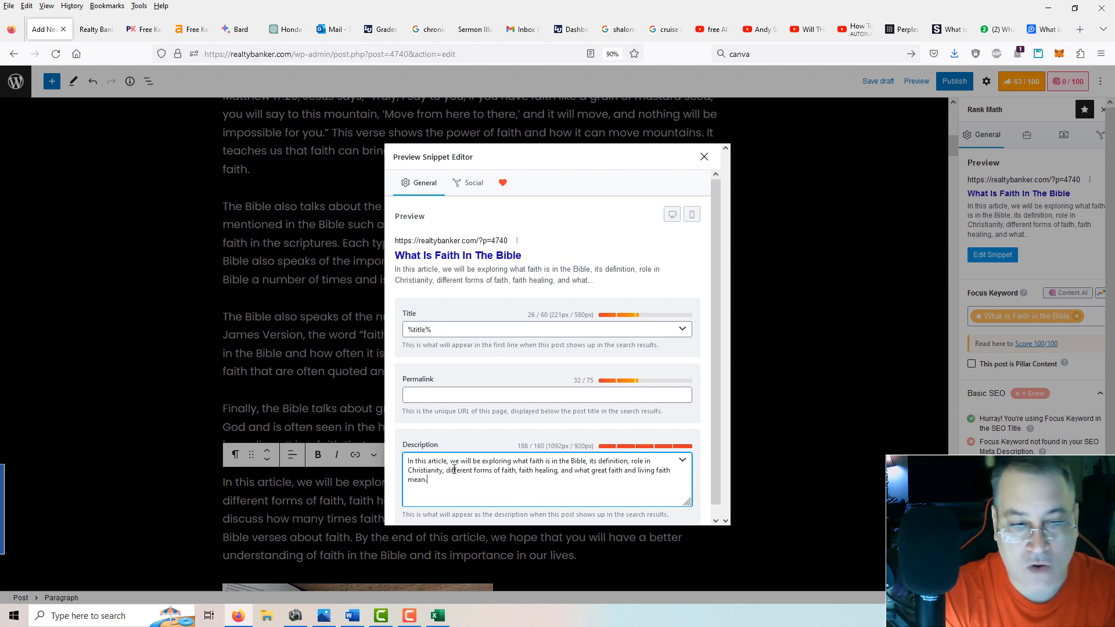
Replace the opening words "In this article, we" in the snippet description with "This article".
{"action": "left_click_drag", "start_coordinate": [408, 461], "coordinate": [450, 461]}
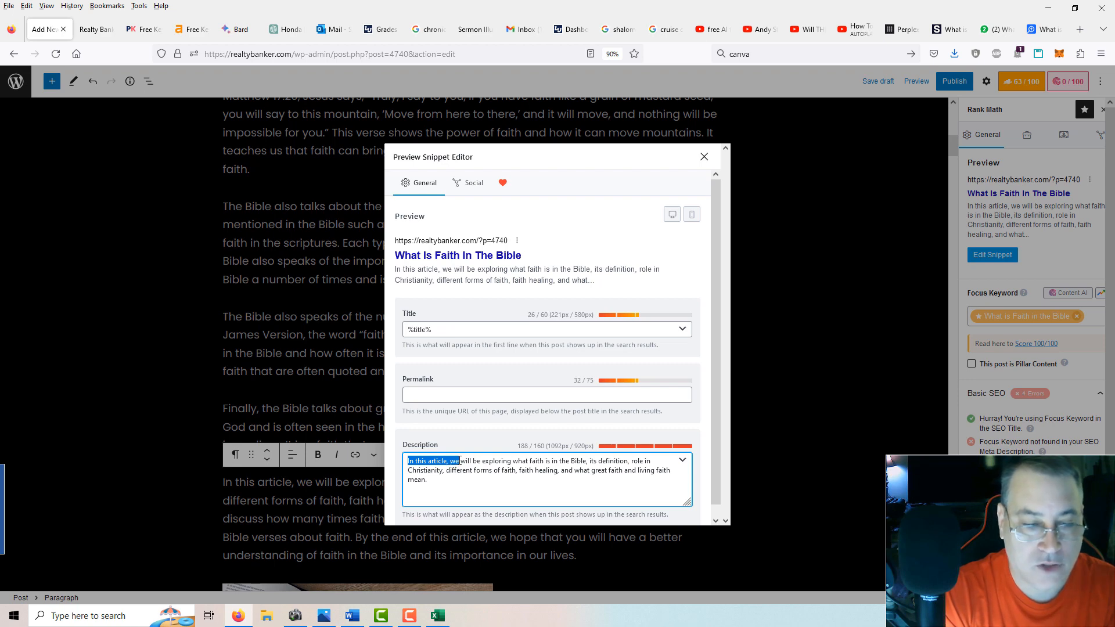
{"action": "type", "text": "This"}
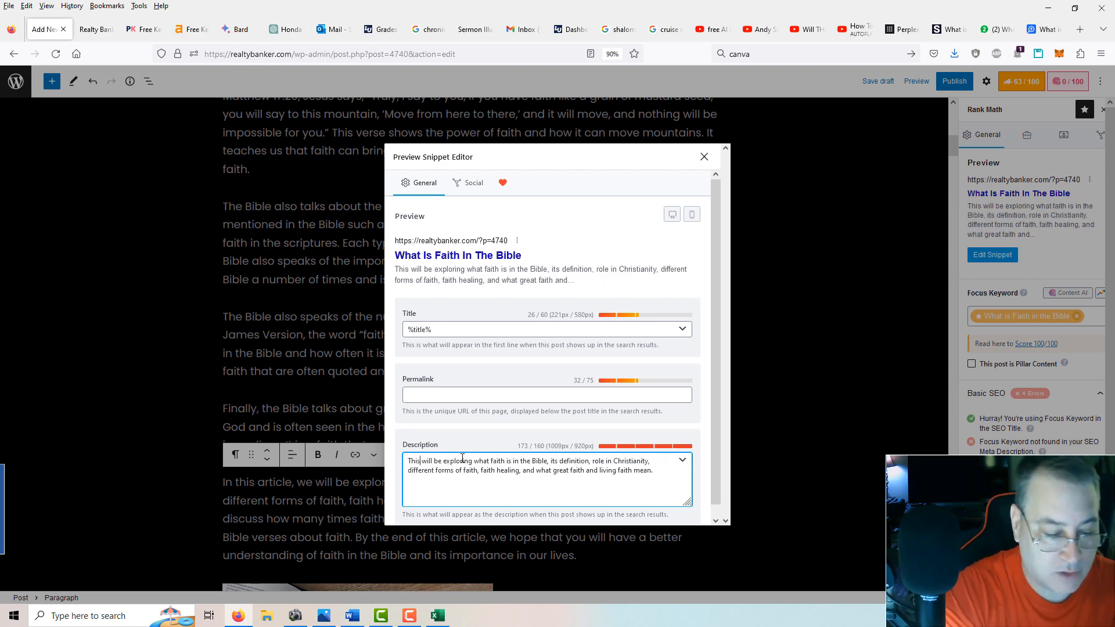
{"action": "type", "text": " arti"}
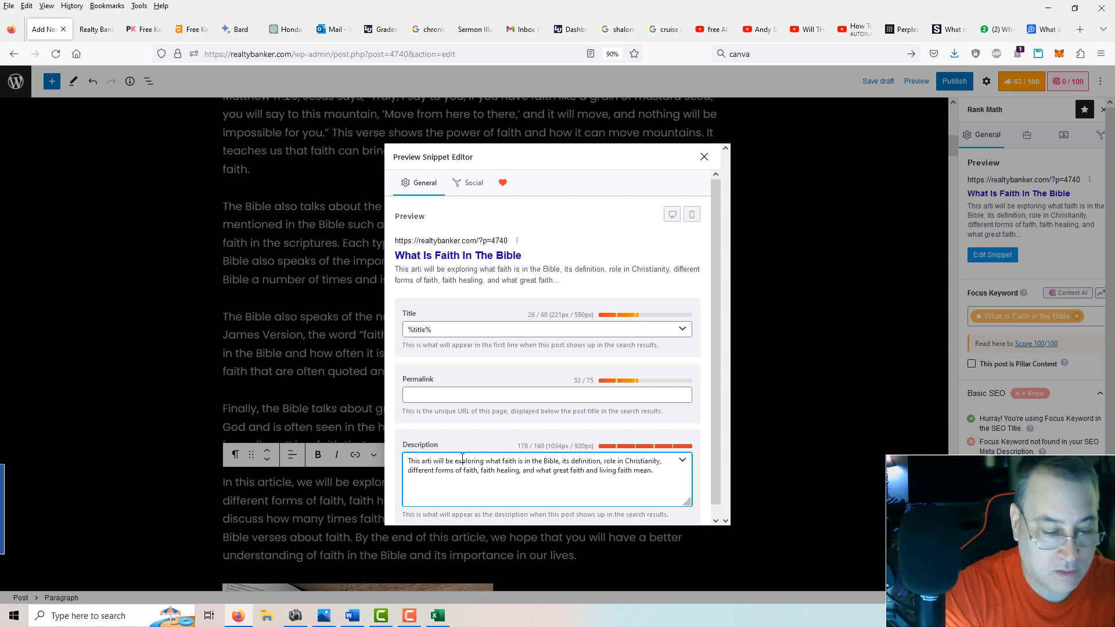
{"action": "type", "text": "cle"}
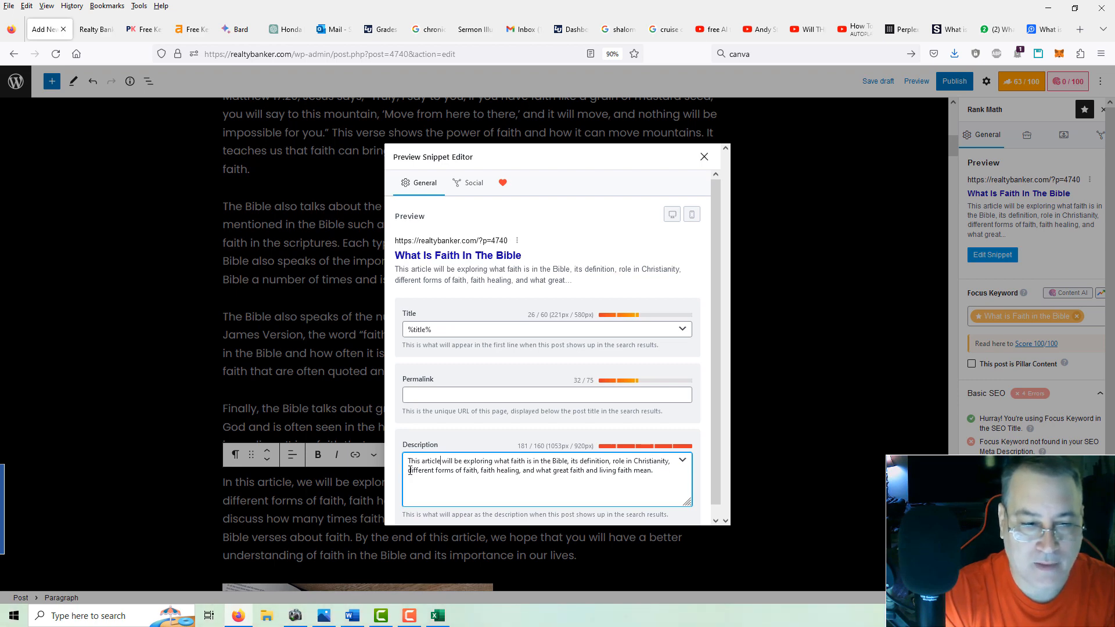
Delete the phrase "different forms of faith, faith healing," from the snippet description.
{"action": "left_click_drag", "start_coordinate": [414, 472], "coordinate": [524, 472]}
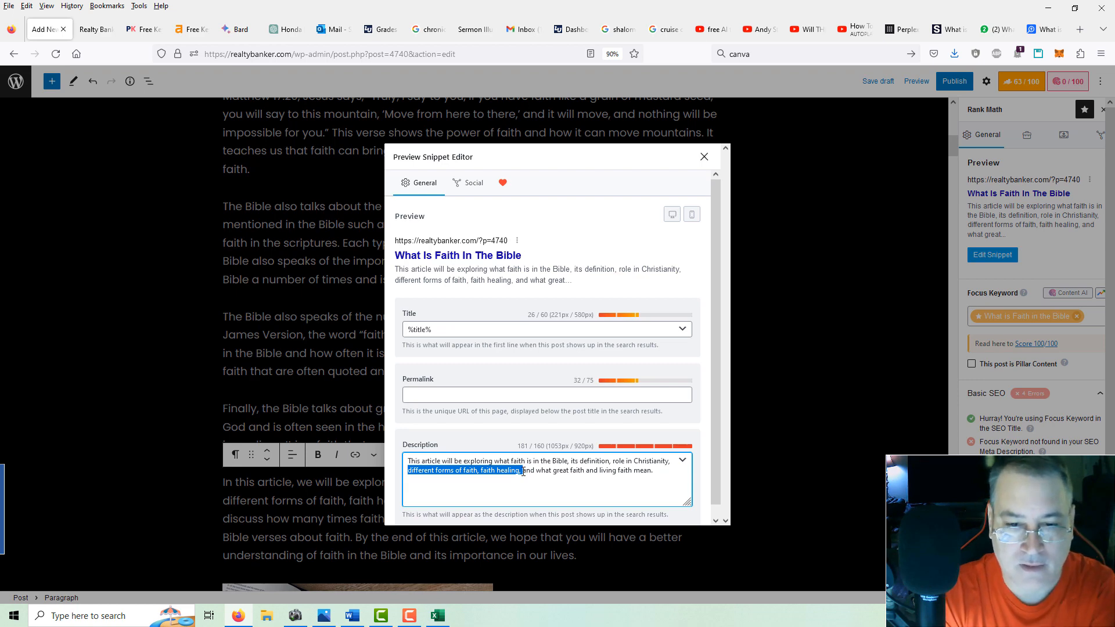
{"action": "key", "text": "BackSpace"}
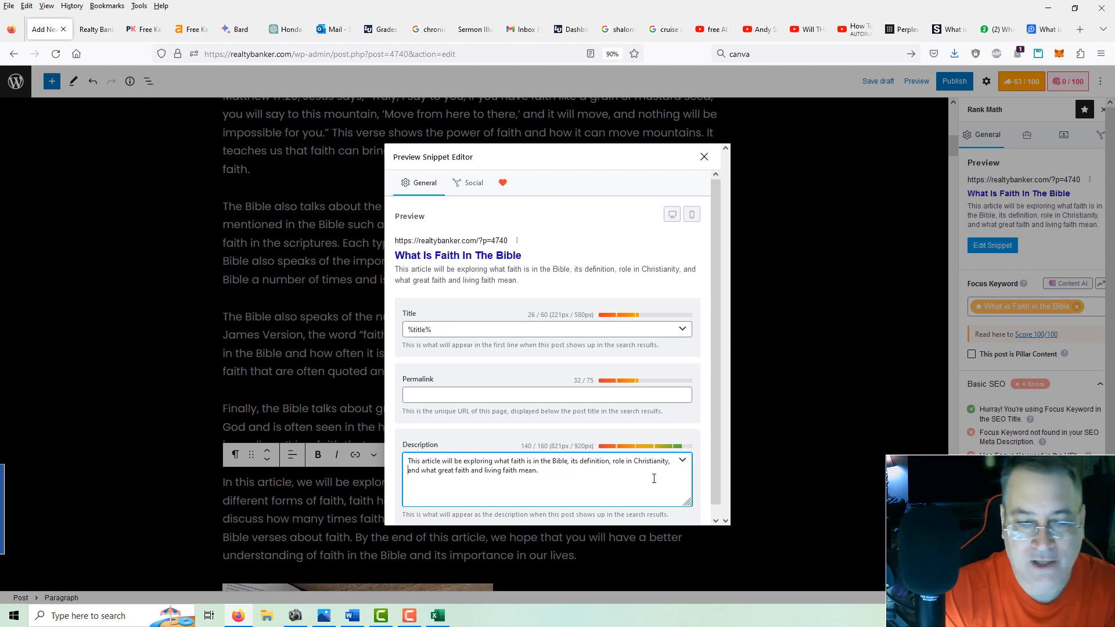
{"action": "key", "text": "BackSpace"}
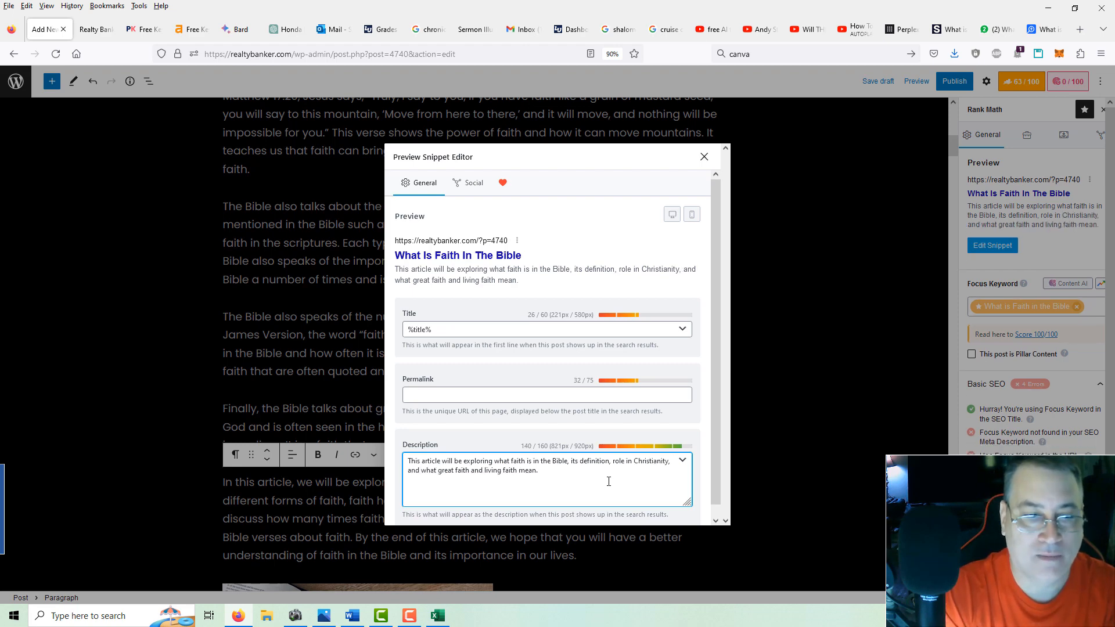
Set the snippet's permalink to "What is Faith in the Bible", close the snippet editor and save the draft.
{"action": "left_click", "coordinate": [544, 395]}
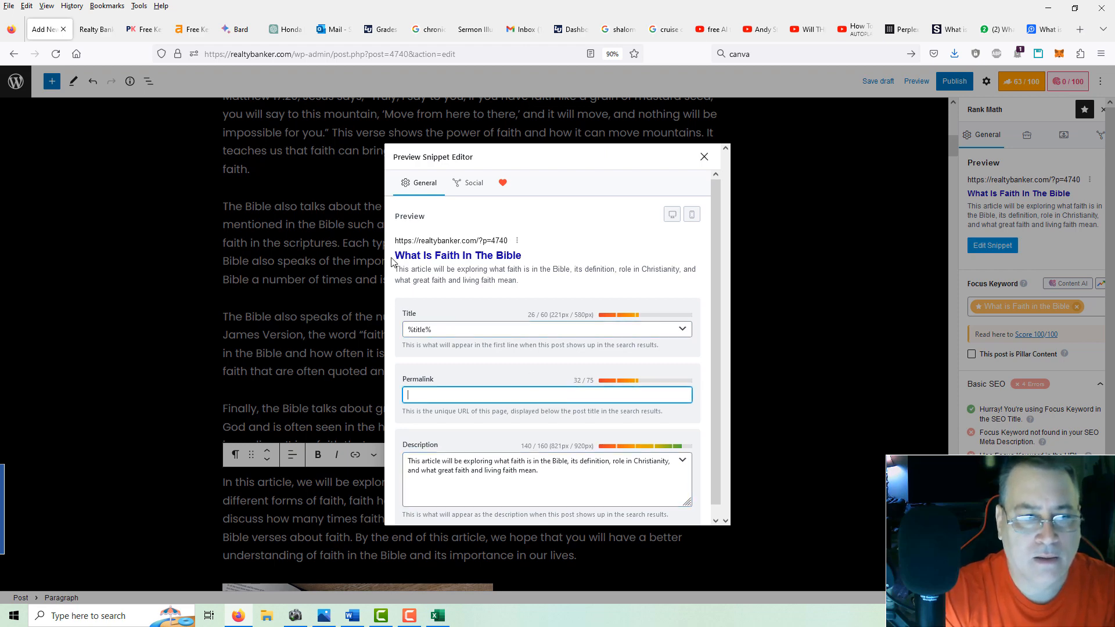
{"action": "left_click_drag", "start_coordinate": [395, 256], "coordinate": [521, 260]}
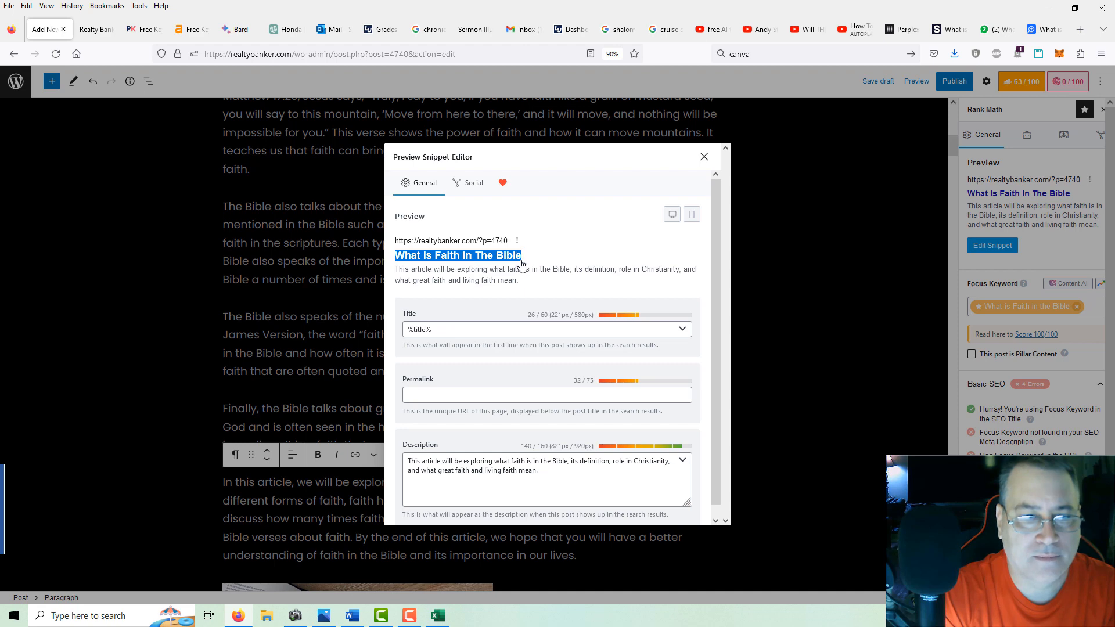
{"action": "left_click", "coordinate": [489, 394]}
{"action": "key", "text": "ctrl+v"}
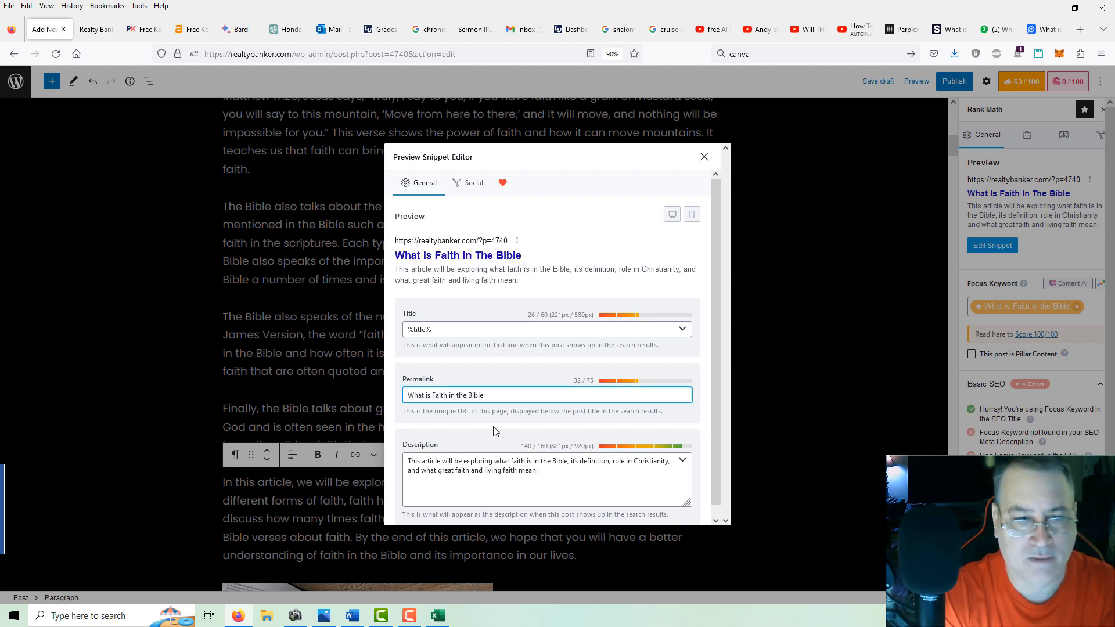
{"action": "left_click", "coordinate": [521, 470]}
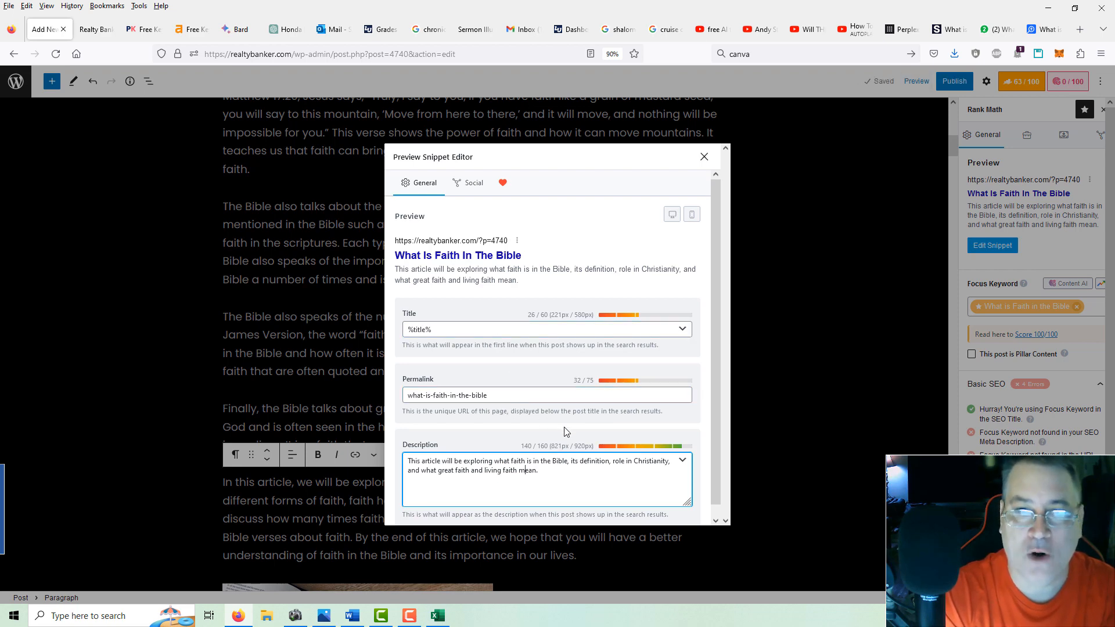
{"action": "left_click", "coordinate": [703, 162]}
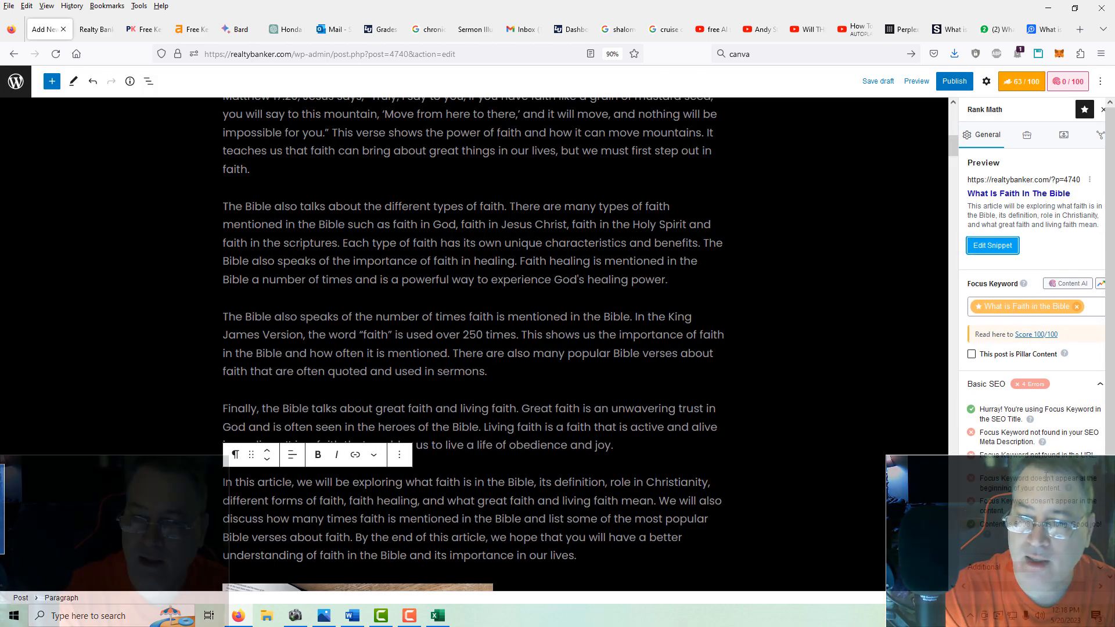
{"action": "left_click", "coordinate": [880, 82]}
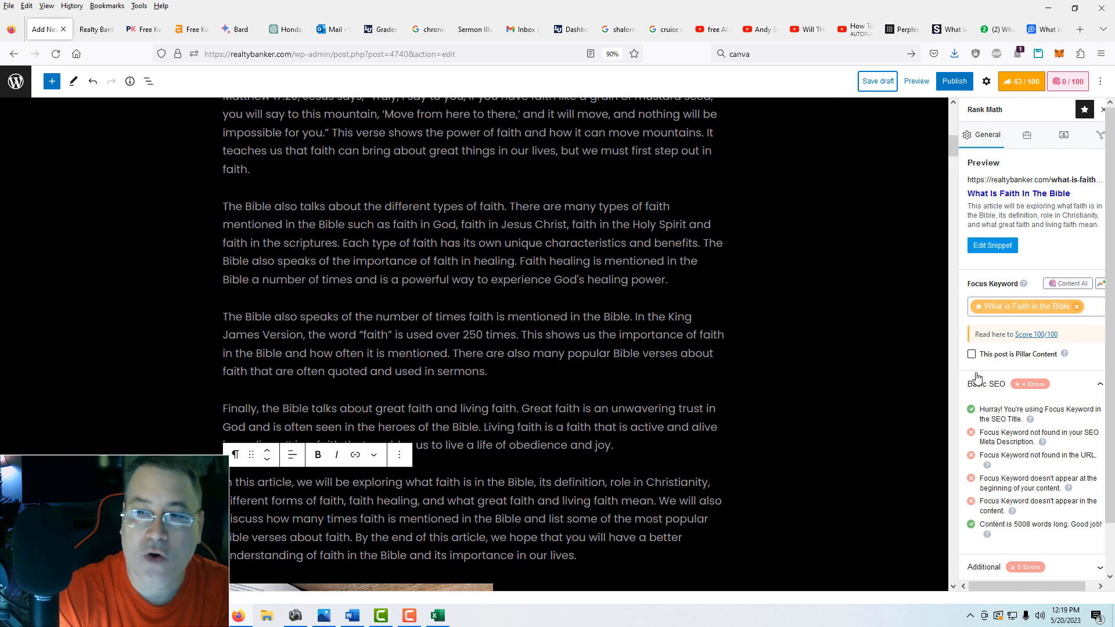
Copy the post title "What is Faith in the Bible" and paste it over "what faith is in the Bible" in the snippet description.
{"action": "left_click_drag", "start_coordinate": [952, 161], "coordinate": [951, 110]}
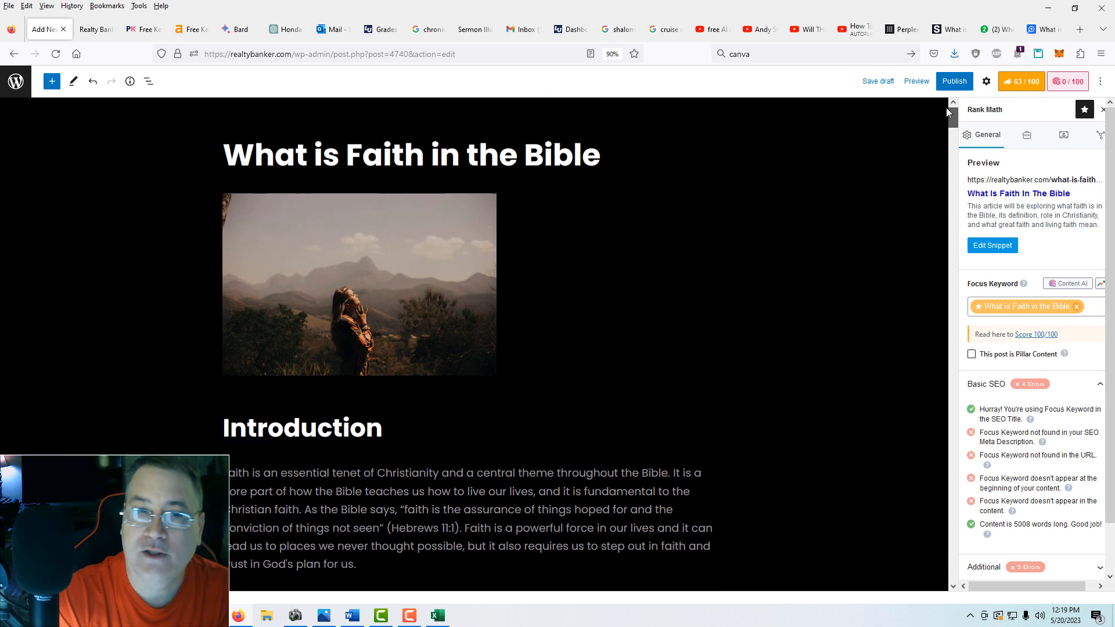
{"action": "left_click_drag", "start_coordinate": [222, 163], "coordinate": [601, 160]}
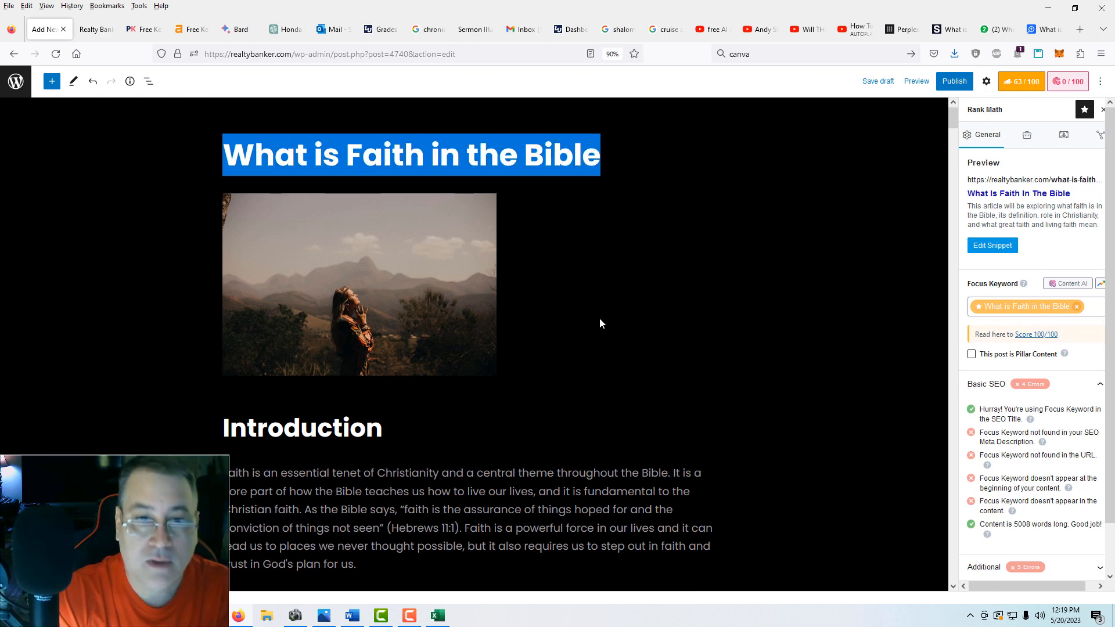
{"action": "left_click", "coordinate": [978, 245]}
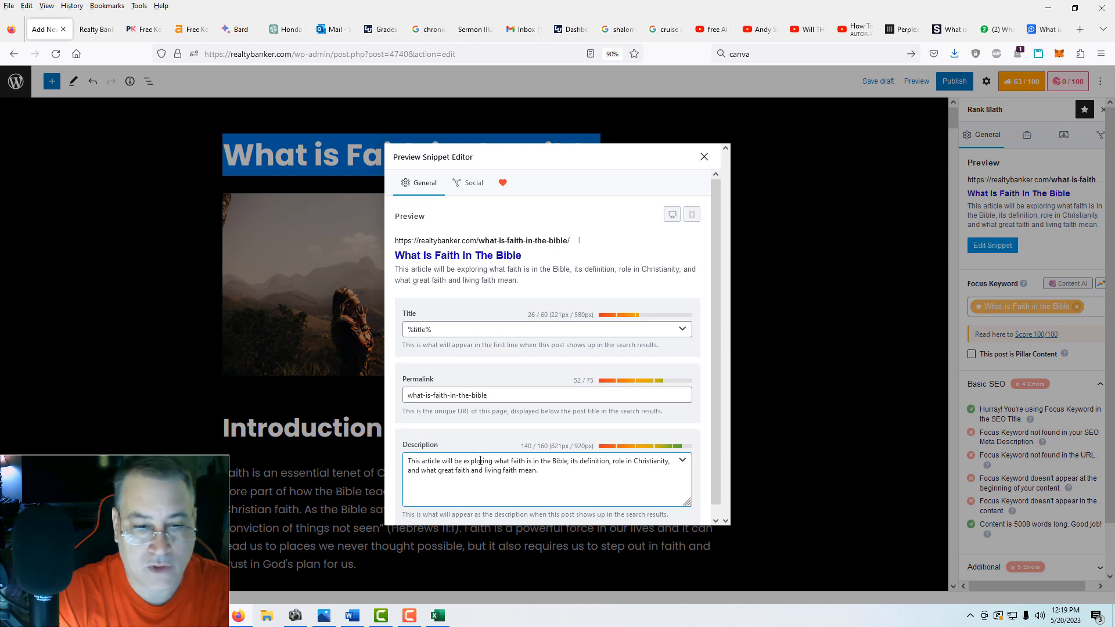
{"action": "left_click_drag", "start_coordinate": [496, 463], "coordinate": [568, 462]}
{"action": "key", "text": "ctrl+v"}
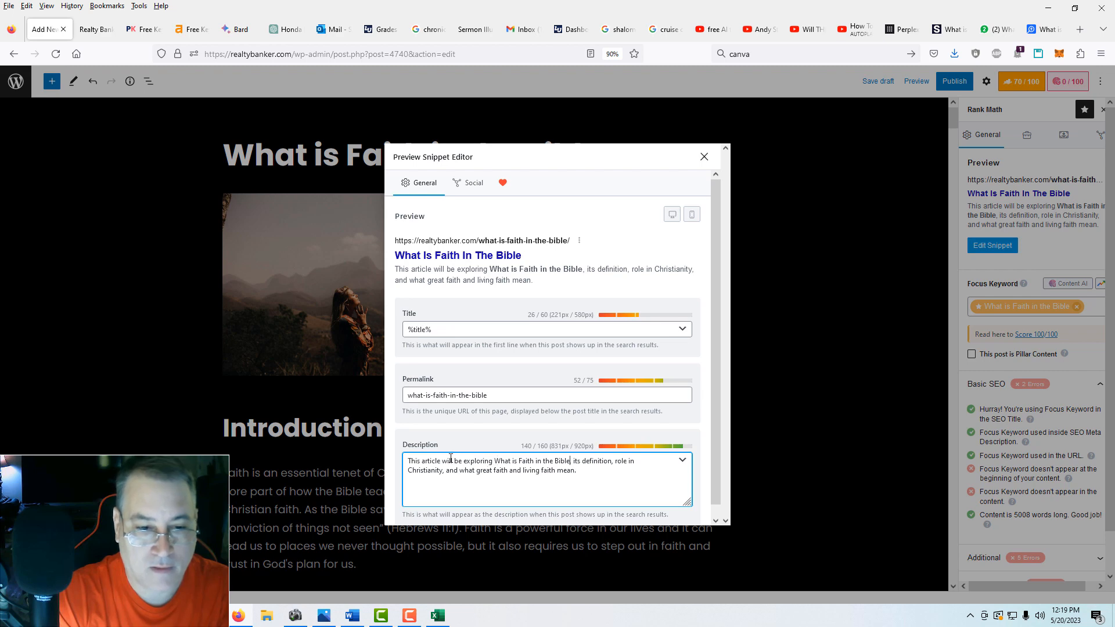
Replace "be exploring" in the snippet description with "answer the question".
{"action": "left_click_drag", "start_coordinate": [442, 461], "coordinate": [495, 460]}
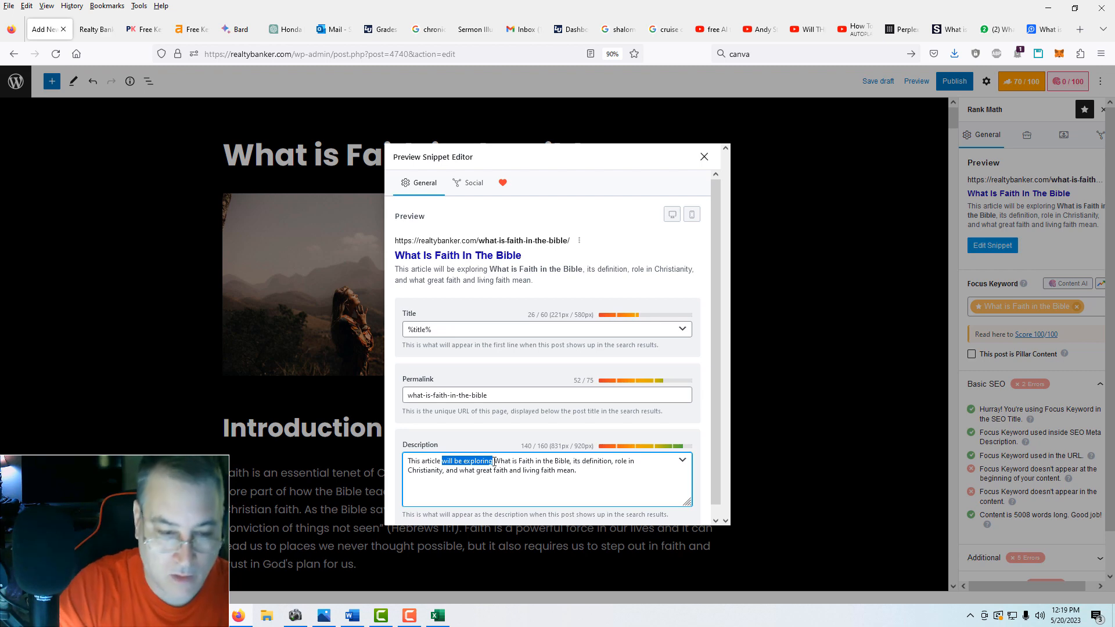
{"action": "left_click", "coordinate": [494, 461]}
{"action": "key", "text": "Left"}
{"action": "key", "text": "Left"}
{"action": "key", "text": "Left"}
{"action": "key", "text": "Left"}
{"action": "key", "text": "Left"}
{"action": "key", "text": "Left"}
{"action": "key", "text": "Left"}
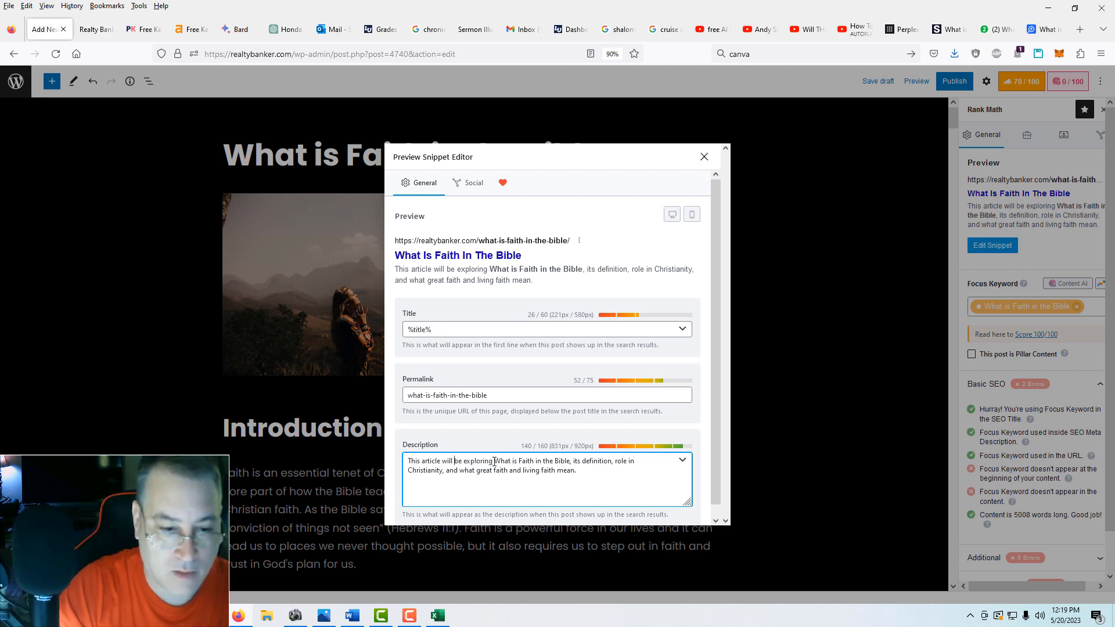
{"action": "key", "text": "Delete"}
{"action": "key", "text": "Delete"}
{"action": "key", "text": "Delete"}
{"action": "key", "text": "Delete"}
{"action": "key", "text": "Delete"}
{"action": "key", "text": "Delete"}
{"action": "key", "text": "Delete"}
{"action": "key", "text": "Delete"}
{"action": "key", "text": "Delete"}
{"action": "key", "text": "Delete"}
{"action": "key", "text": "Delete"}
{"action": "key", "text": "Delete"}
{"action": "key", "text": "Delete"}
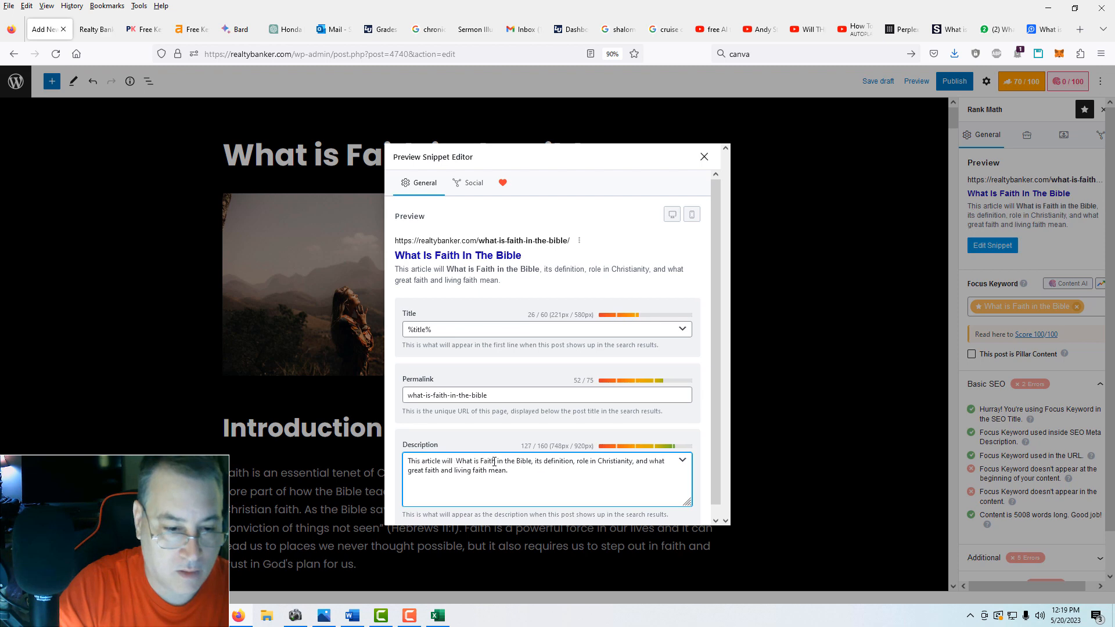
{"action": "type", "text": "ans"}
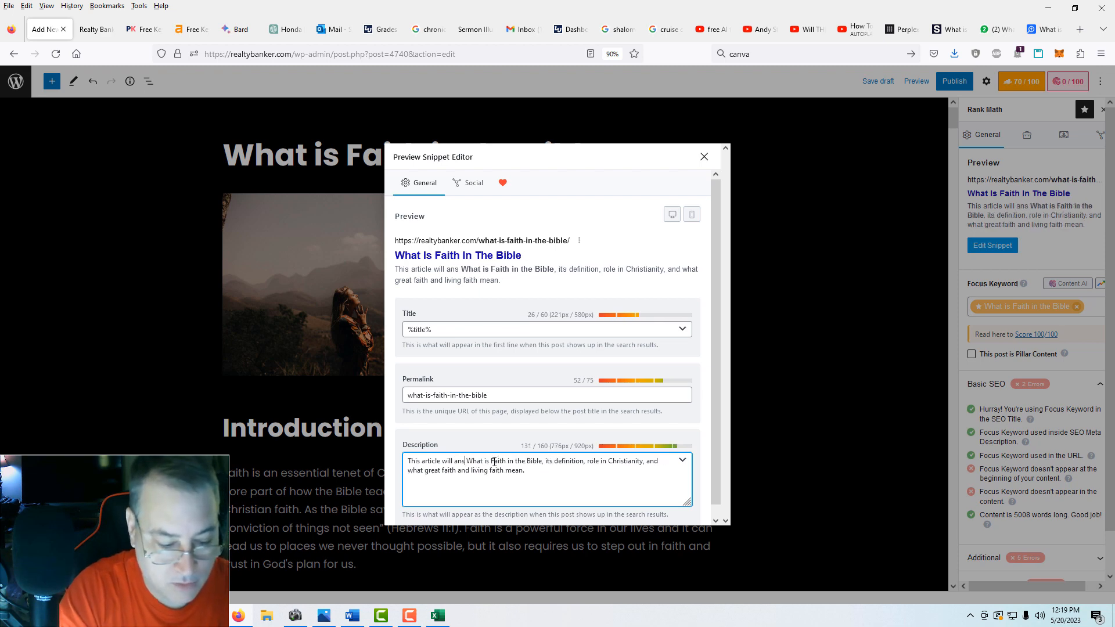
{"action": "type", "text": "wer the "}
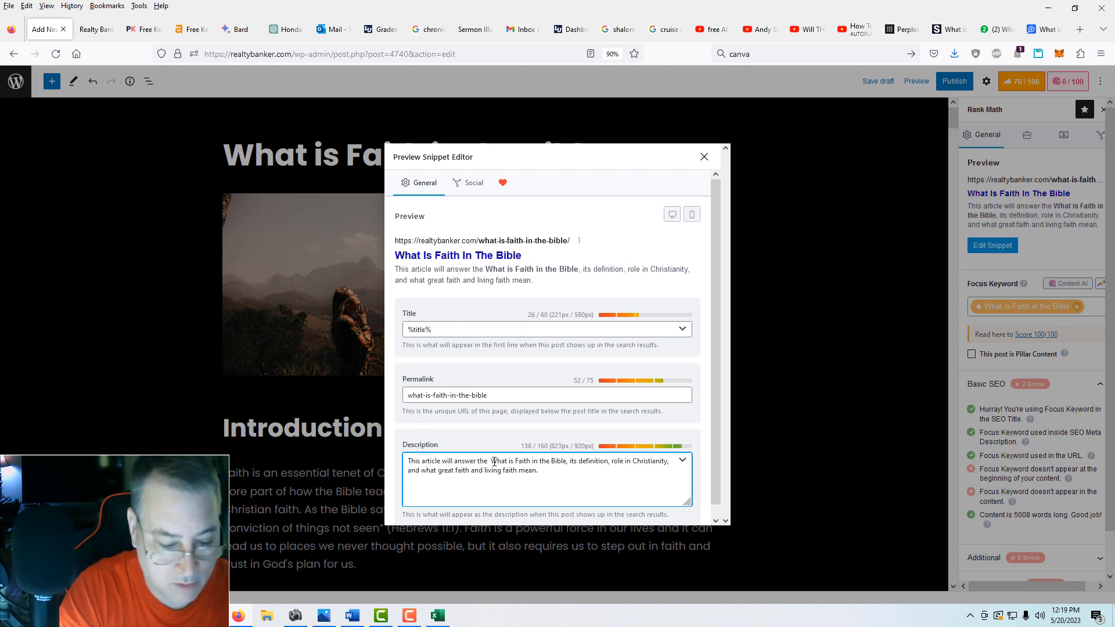
{"action": "type", "text": "question"}
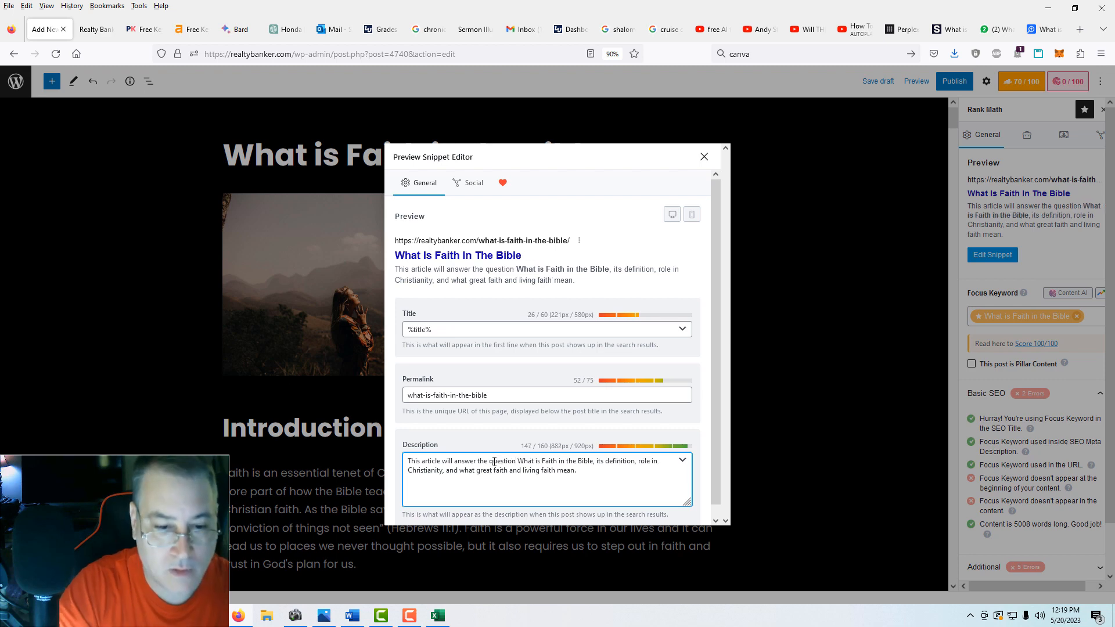
Change "What" and "Faith" to lowercase within the keyword phrase in the snippet description.
{"action": "key", "text": "Delete"}
{"action": "type", "text": "w"}
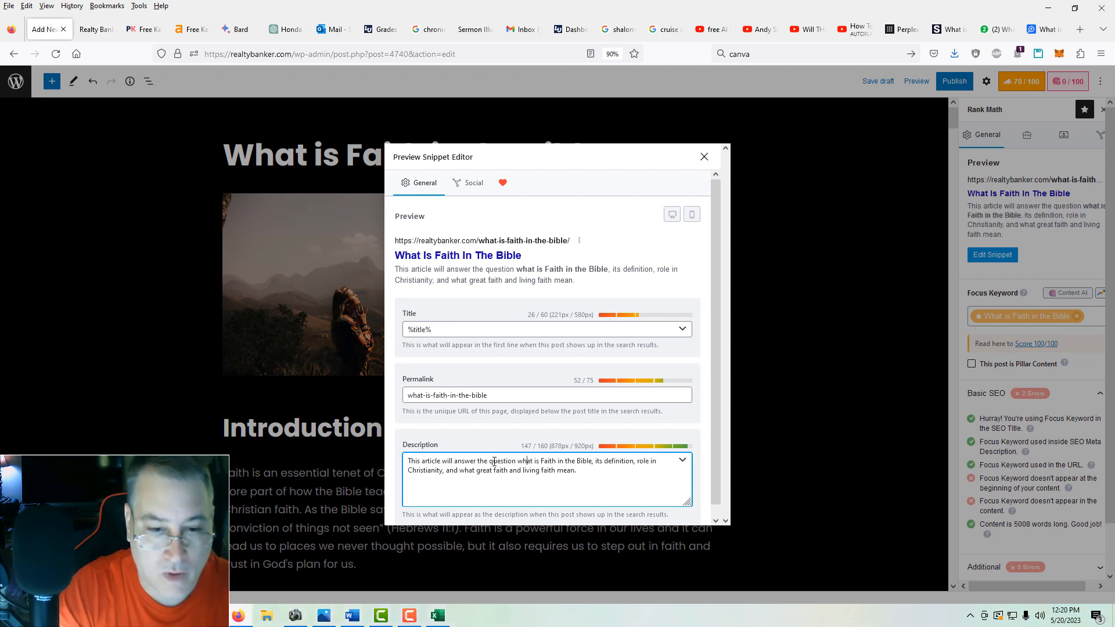
{"action": "key", "text": "Delete"}
{"action": "type", "text": "f"}
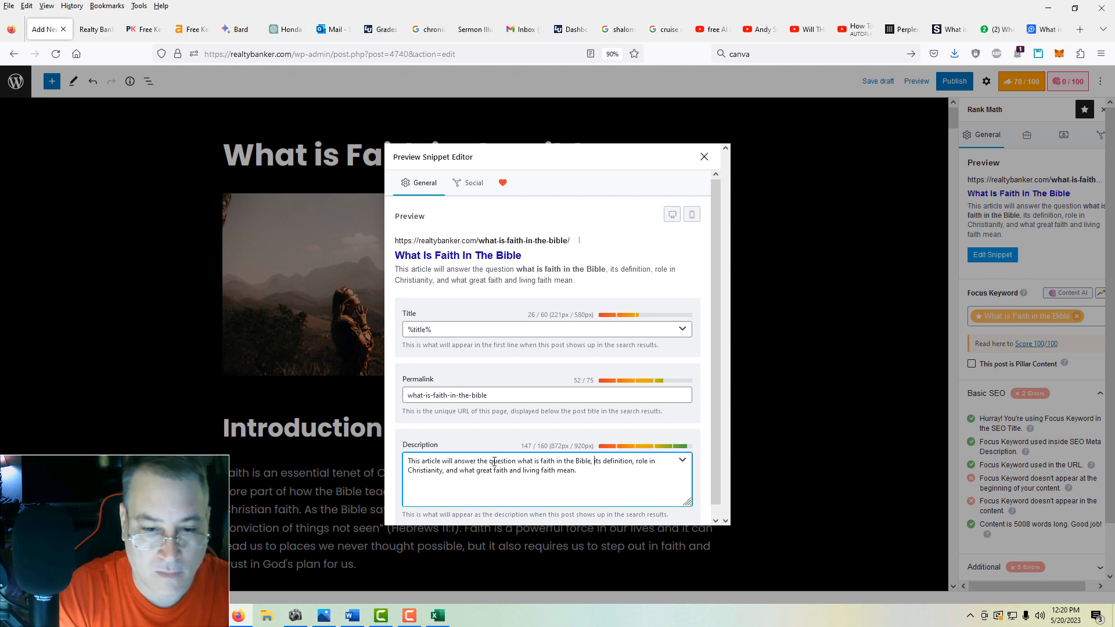
Insert "give" before "its definition" and "explore" before "what great faith" in the snippet description.
{"action": "type", "text": "give"}
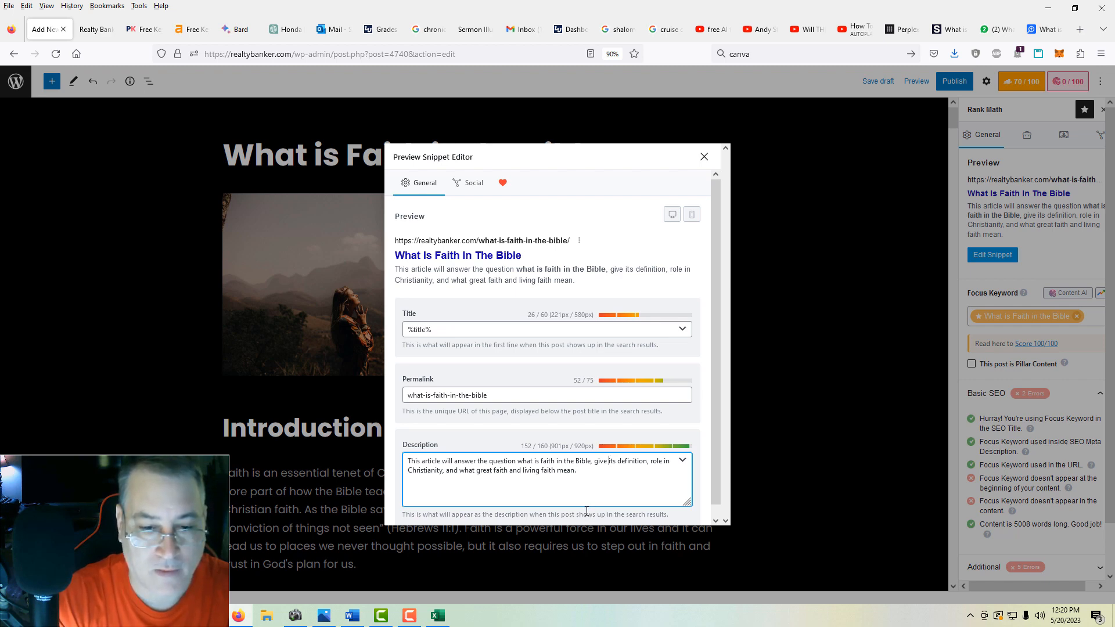
{"action": "left_click", "coordinate": [461, 471]}
{"action": "type", "text": "ex"}
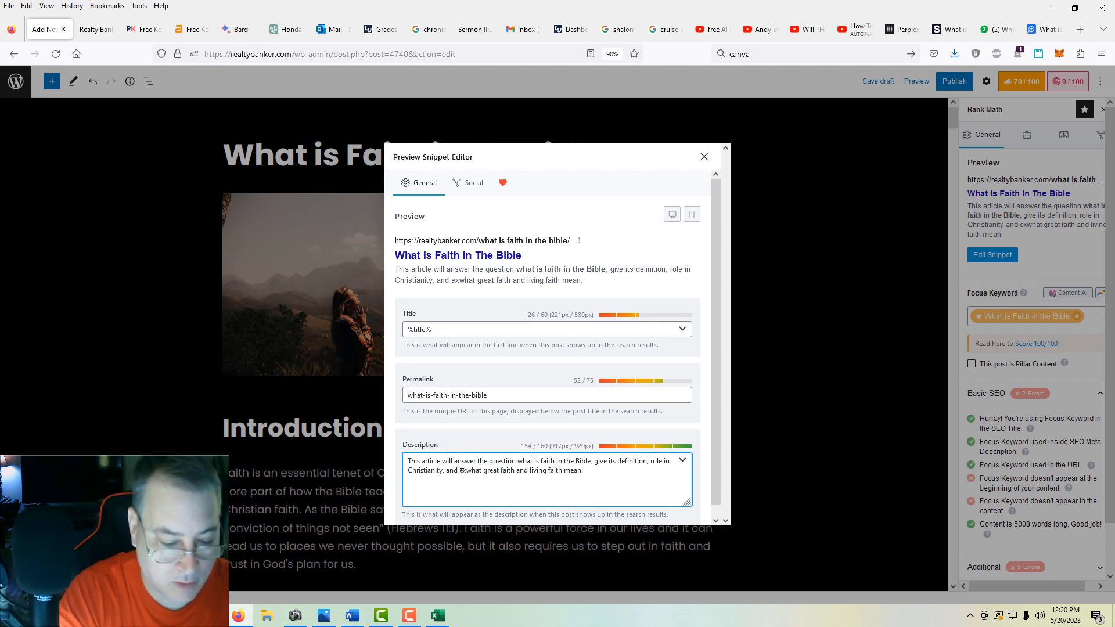
{"action": "type", "text": "plore"}
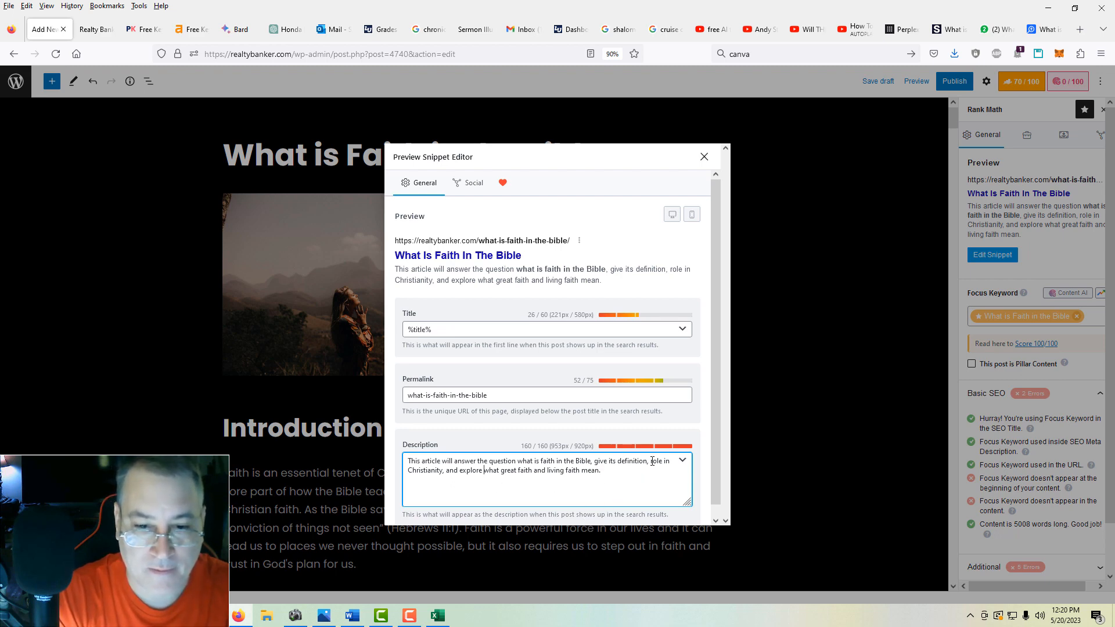
Remove "role in Christianity," from the snippet description and close the snippet editor.
{"action": "left_click_drag", "start_coordinate": [651, 462], "coordinate": [447, 475]}
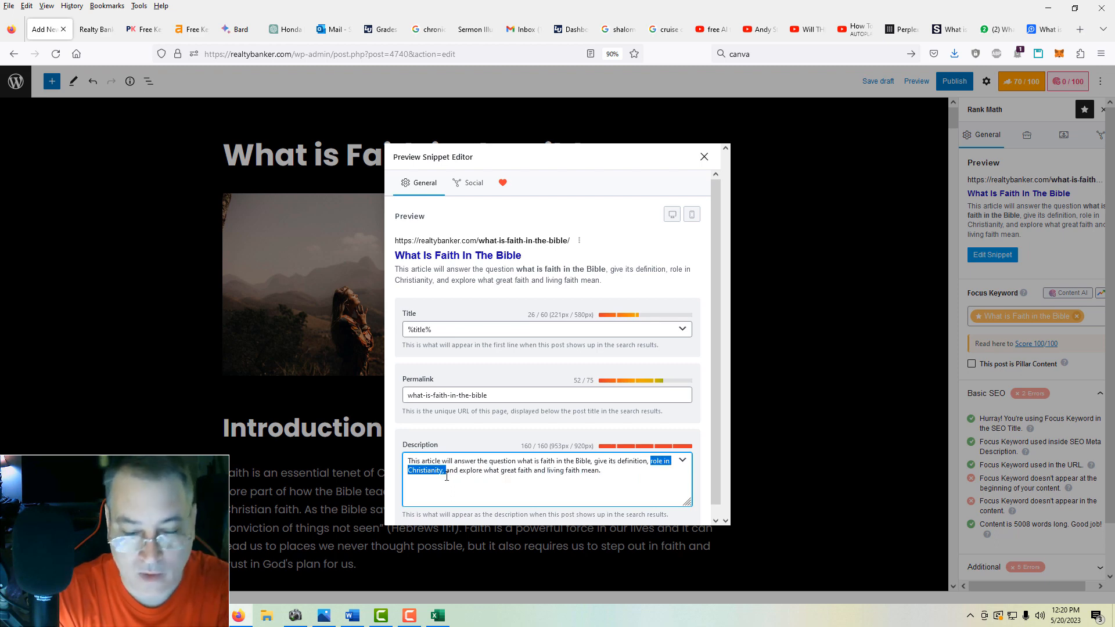
{"action": "key", "text": "BackSpace"}
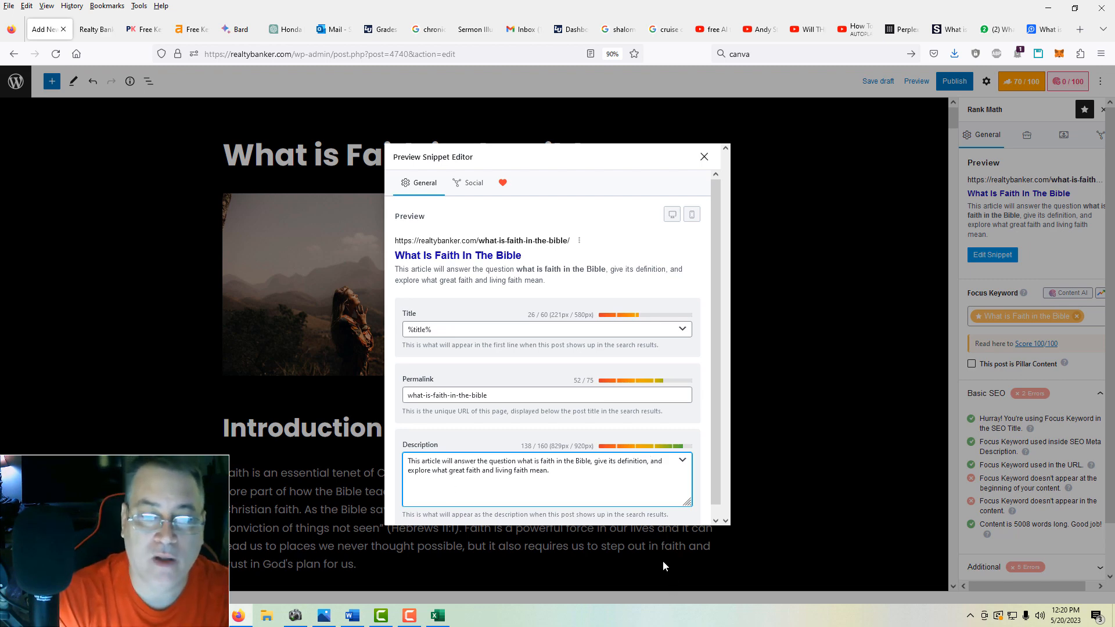
{"action": "left_click", "coordinate": [703, 157]}
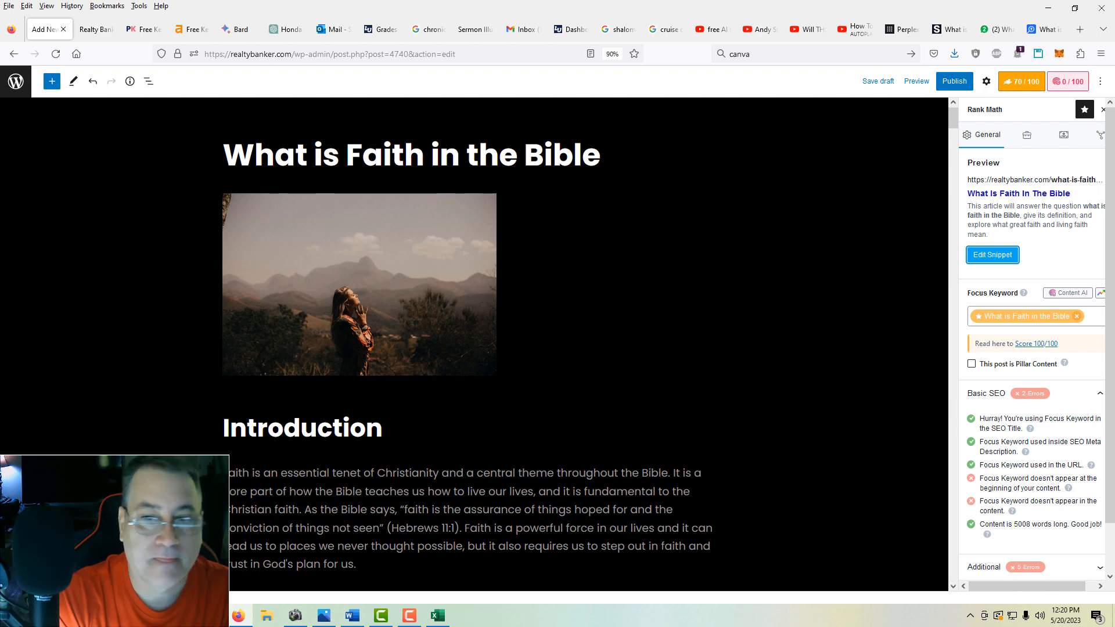
Reopen the snippet editor, copy "This article will answer the question what is faith in the Bible" from the description, and close the editor.
{"action": "left_click", "coordinate": [992, 254]}
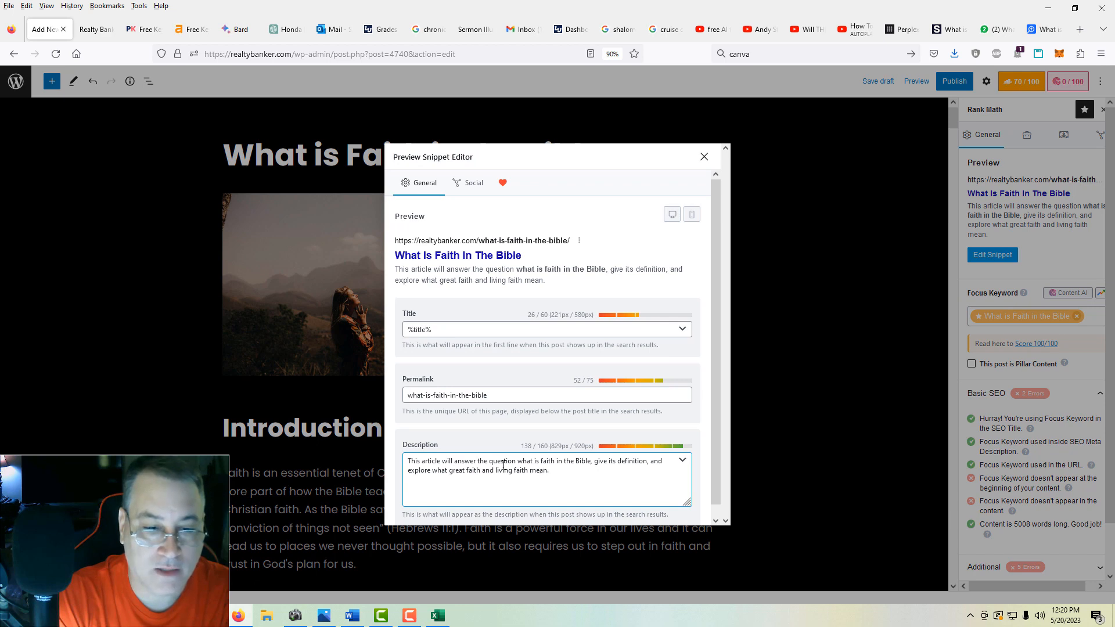
{"action": "left_click", "coordinate": [407, 461]}
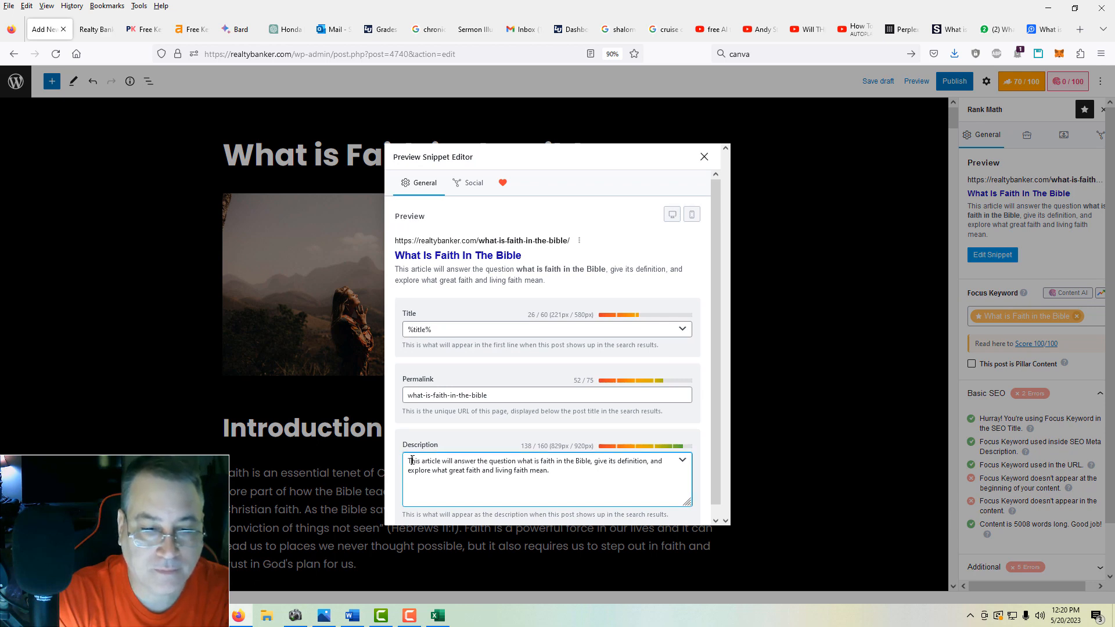
{"action": "left_click_drag", "start_coordinate": [406, 461], "coordinate": [591, 462]}
{"action": "key", "text": "ctrl+c"}
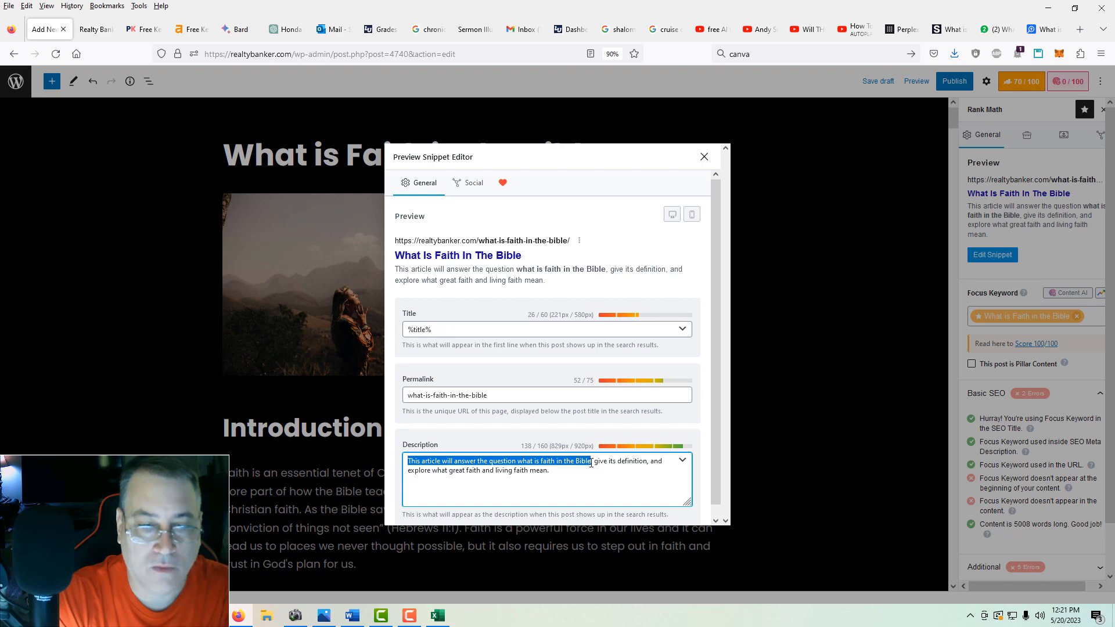
{"action": "left_click", "coordinate": [705, 157]}
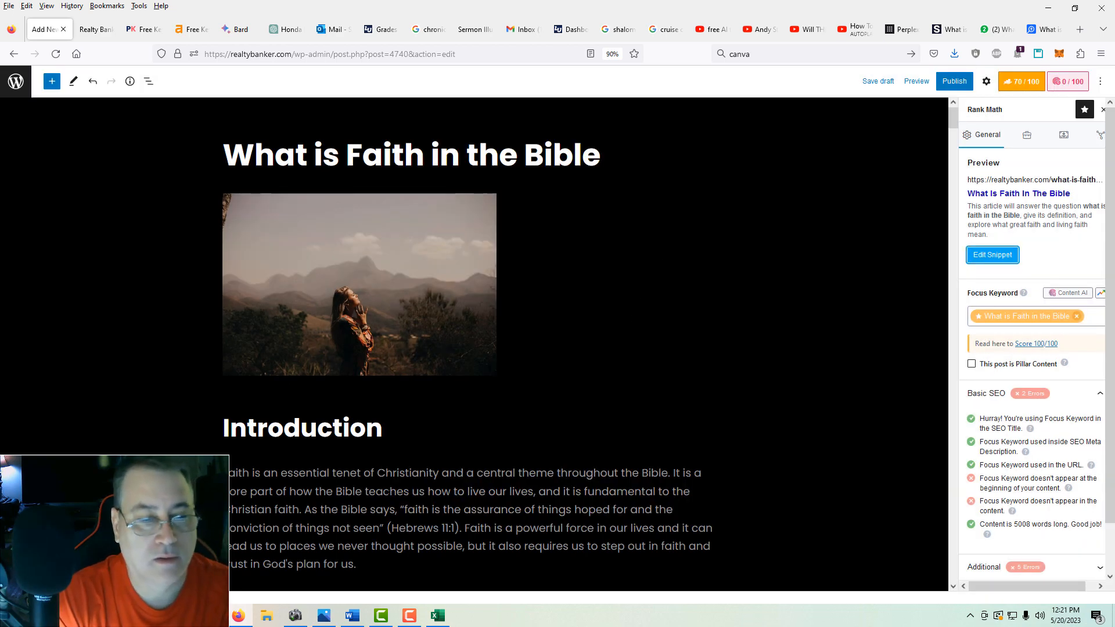
Insert the copied sentence about what is faith in the Bible before "In this article" in the introduction's last paragraph, ending it with a period.
{"action": "left_click", "coordinate": [634, 546]}
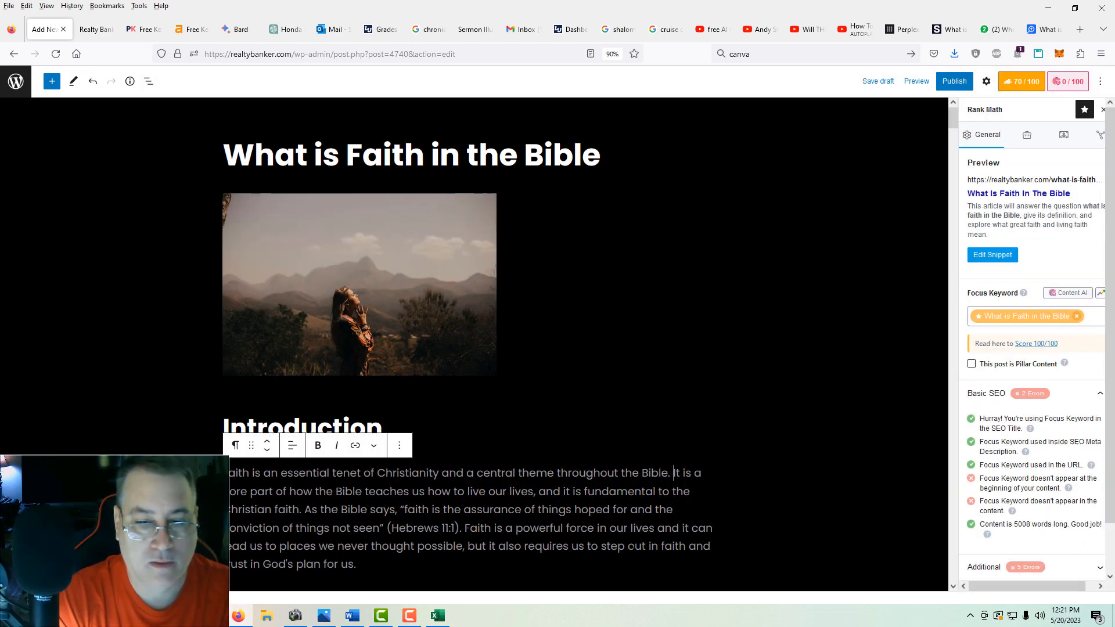
{"action": "scroll", "coordinate": [627, 520], "scroll_direction": "down", "scroll_amount": 10}
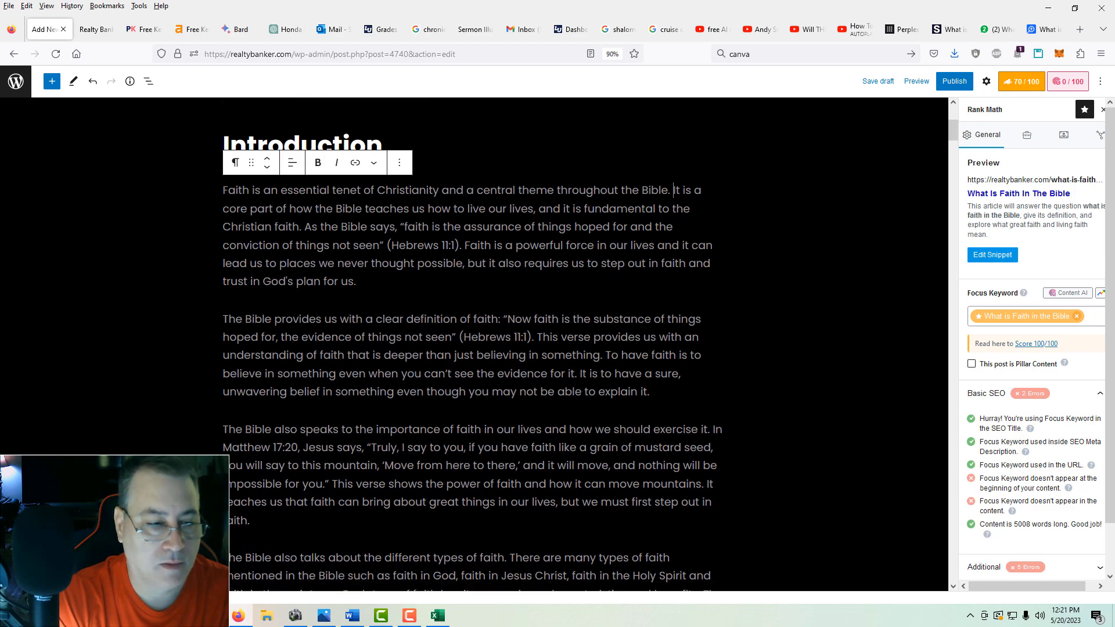
{"action": "scroll", "coordinate": [624, 522], "scroll_direction": "down", "scroll_amount": 4}
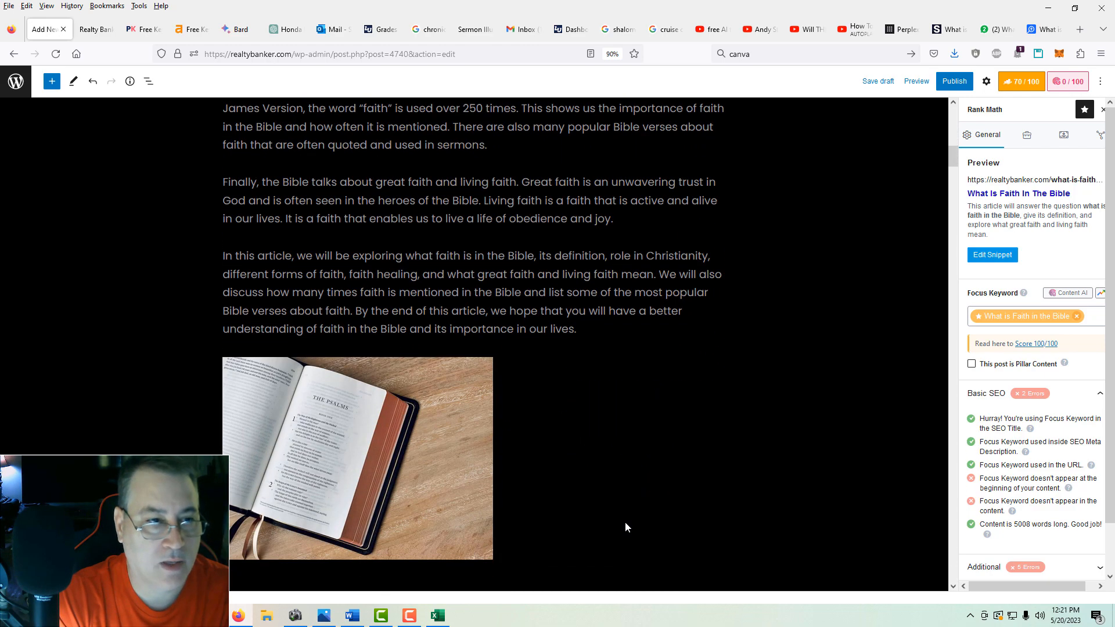
{"action": "scroll", "coordinate": [624, 521], "scroll_direction": "up", "scroll_amount": 2}
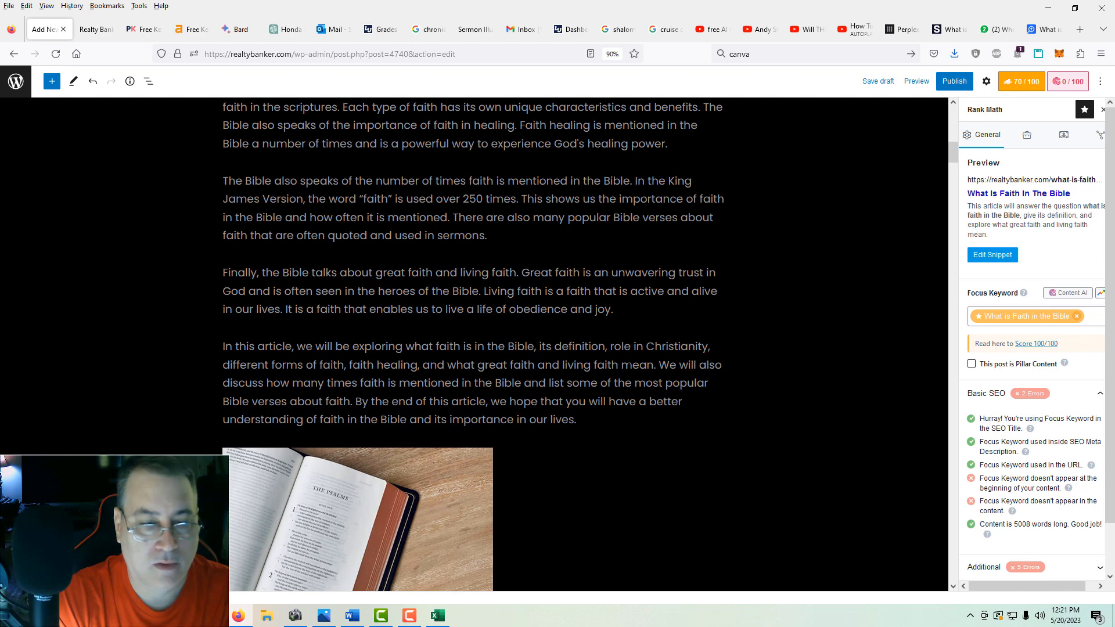
{"action": "left_click", "coordinate": [223, 346]}
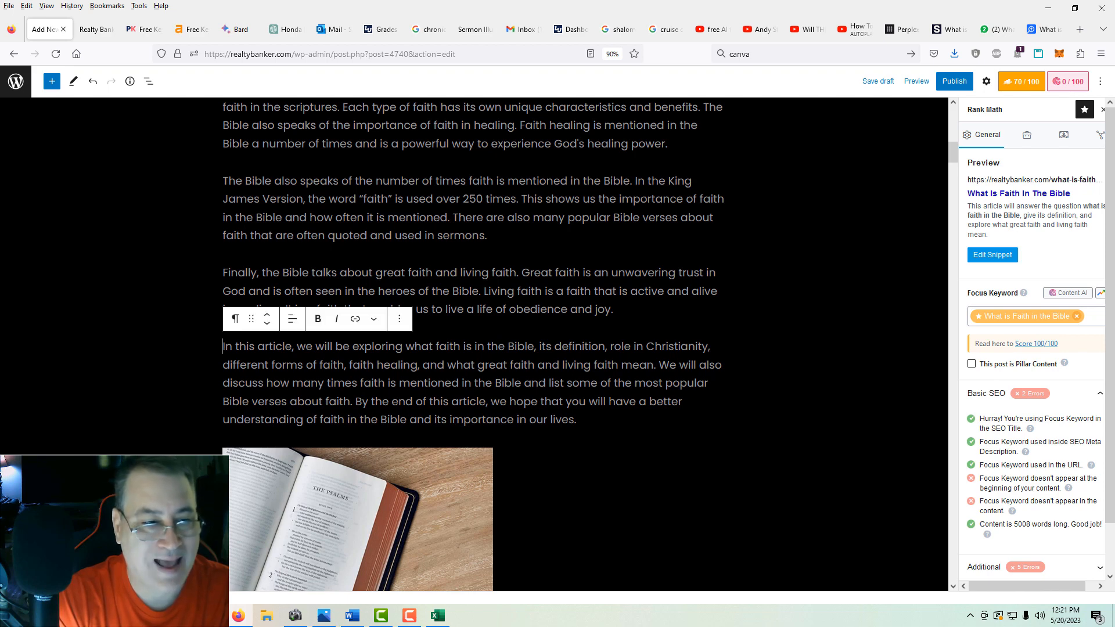
{"action": "key", "text": "ctrl+v"}
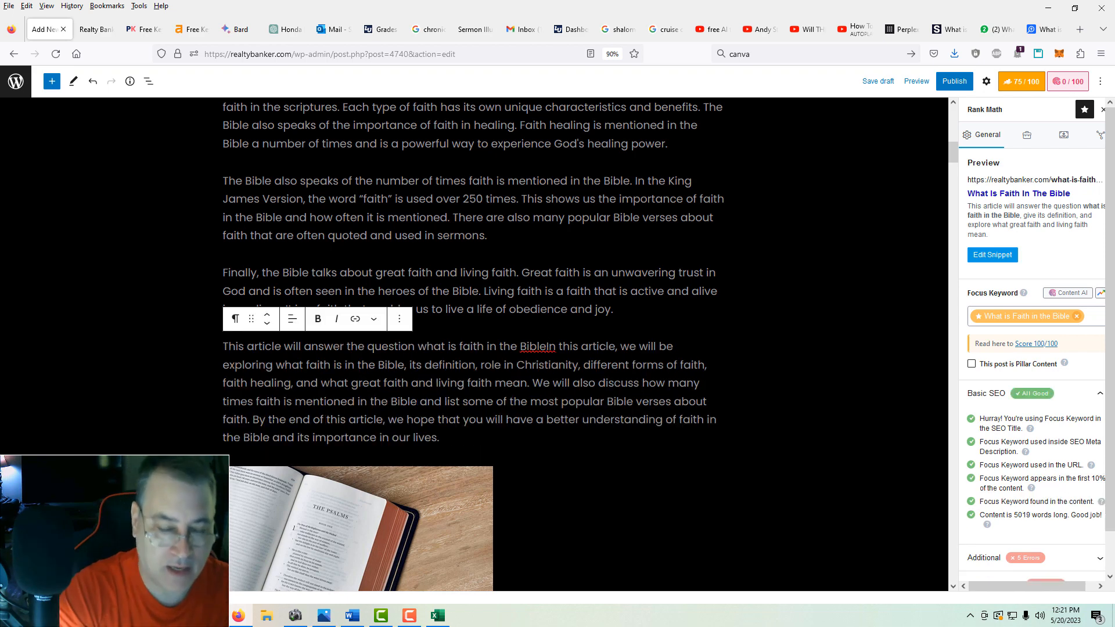
{"action": "type", "text": "."}
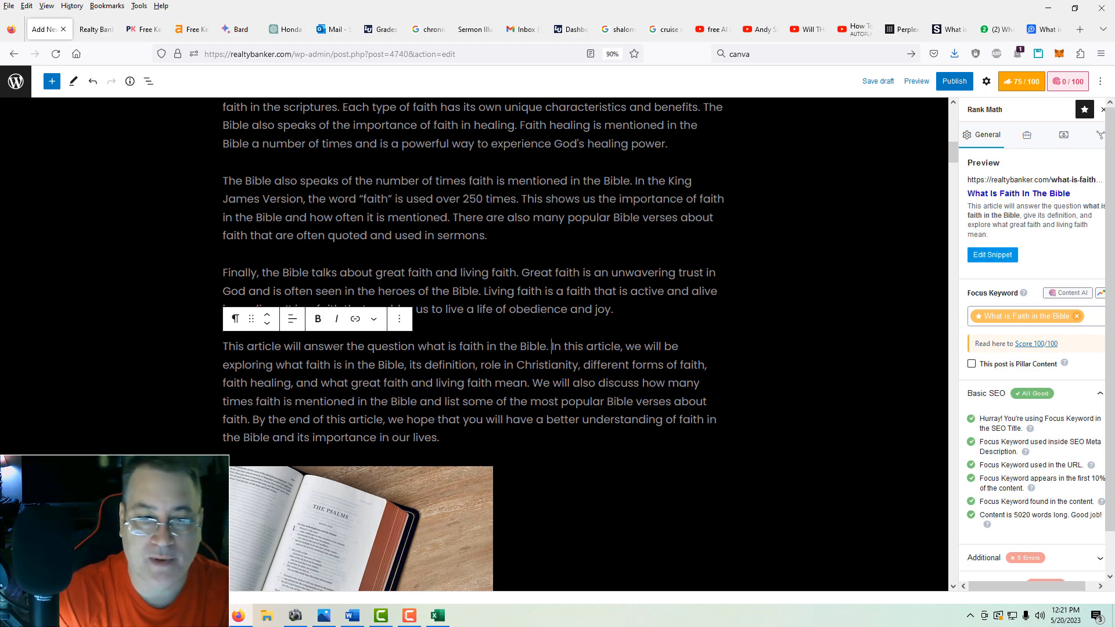
Expand the Additional SEO checks in Rank Math and examine the keyword density and link recommendations.
{"action": "scroll", "coordinate": [910, 424], "scroll_direction": "up", "scroll_amount": 7}
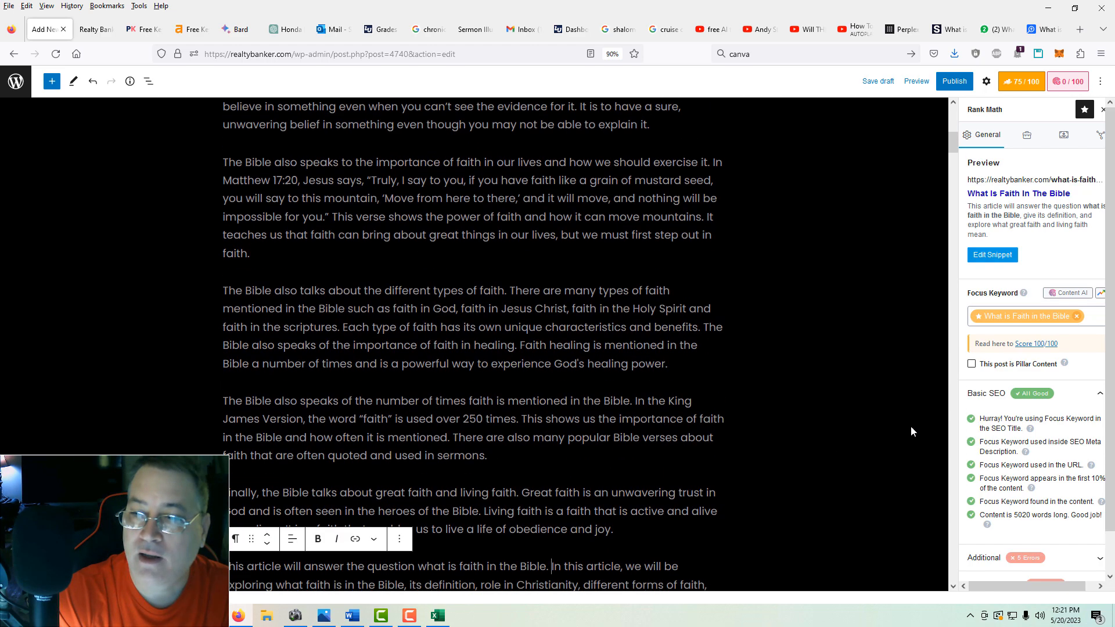
{"action": "scroll", "coordinate": [911, 432], "scroll_direction": "down", "scroll_amount": 3}
{"action": "scroll", "coordinate": [910, 432], "scroll_direction": "down", "scroll_amount": 2}
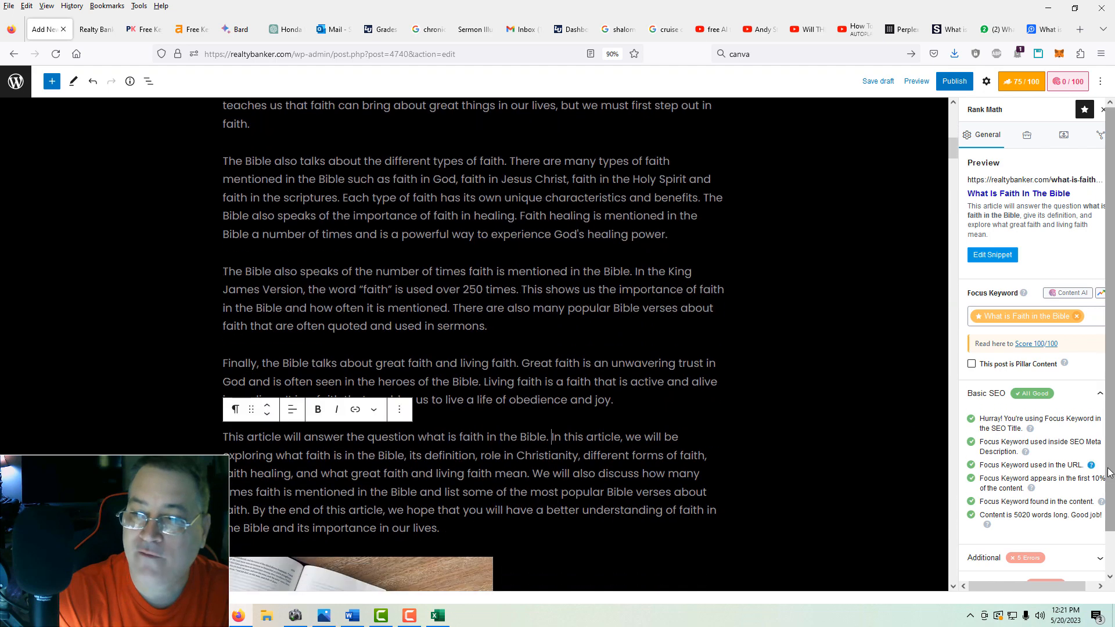
{"action": "scroll", "coordinate": [1094, 466], "scroll_direction": "down", "scroll_amount": 2}
{"action": "left_click", "coordinate": [1092, 519]}
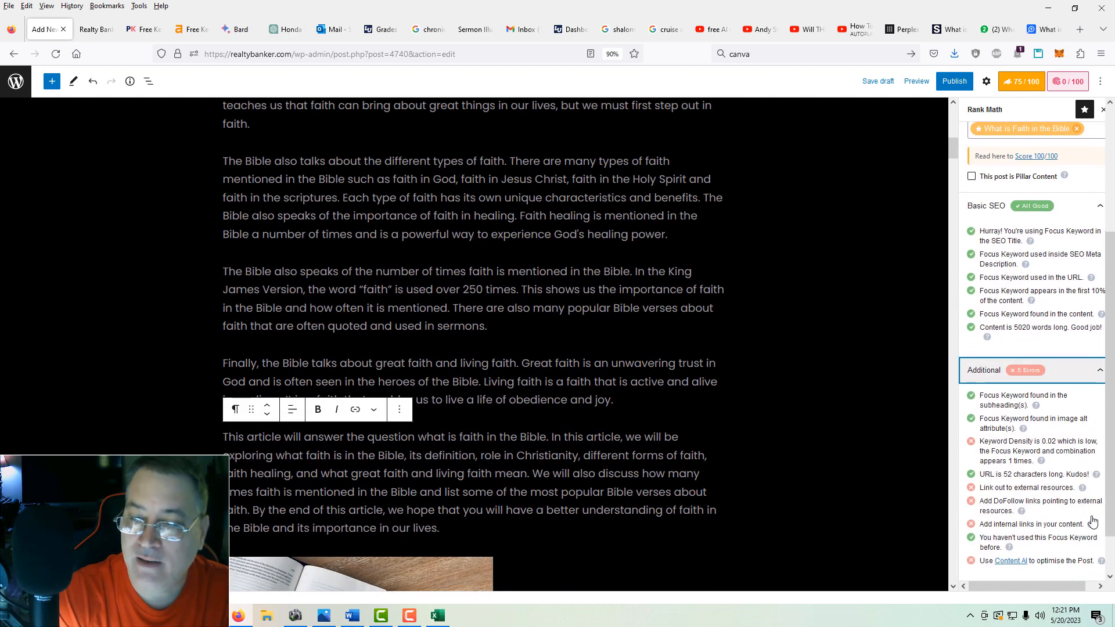
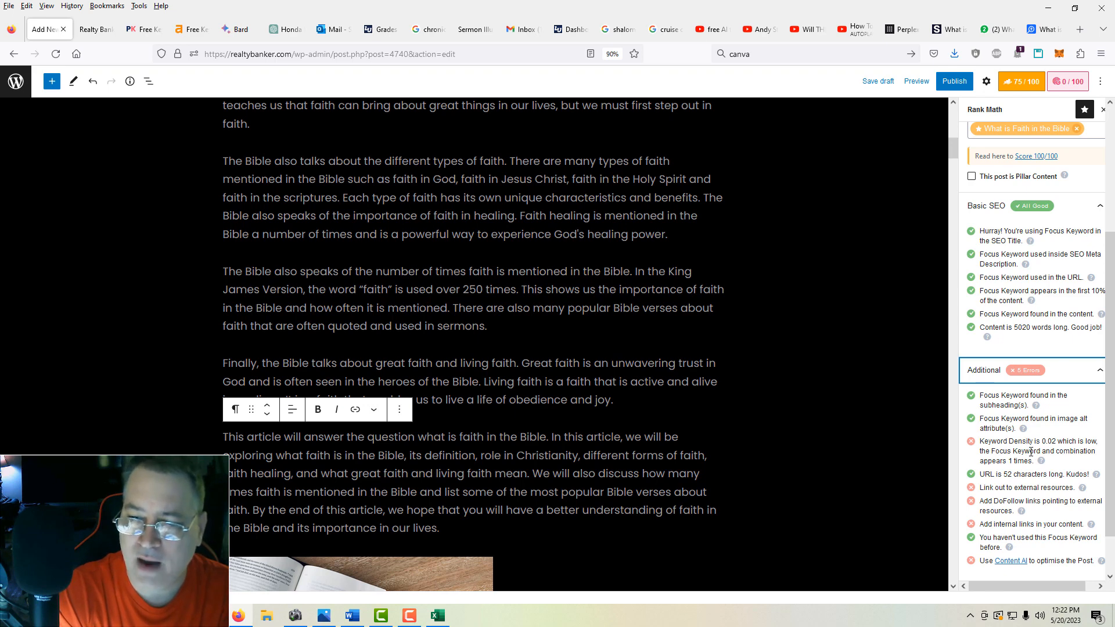
{"action": "scroll", "coordinate": [1039, 473], "scroll_direction": "down", "scroll_amount": 1}
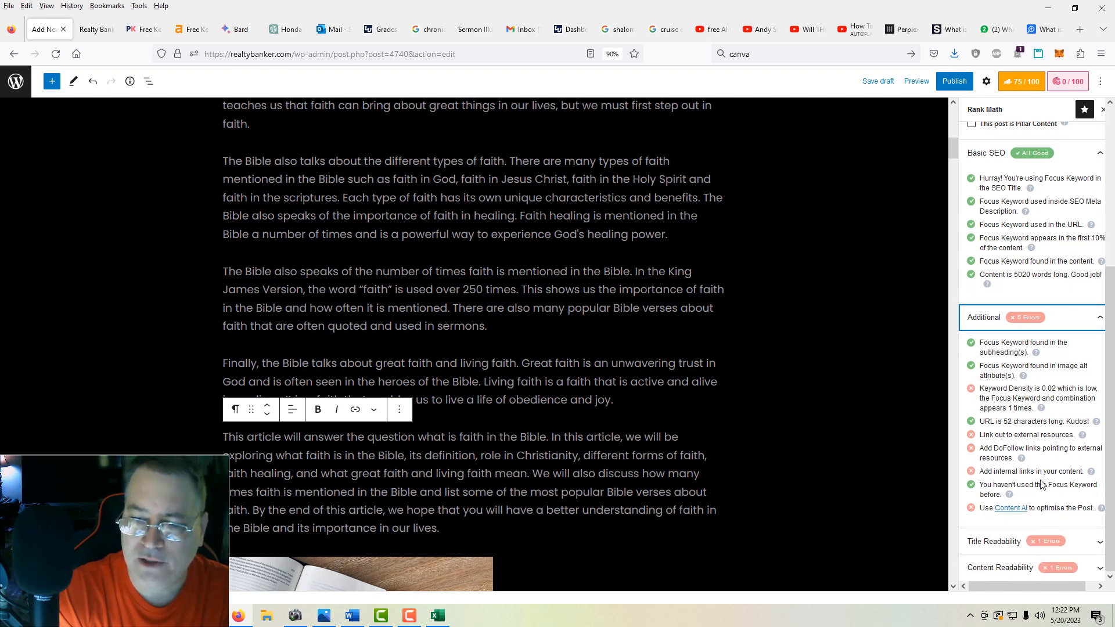
{"action": "scroll", "coordinate": [1042, 483], "scroll_direction": "up", "scroll_amount": 1}
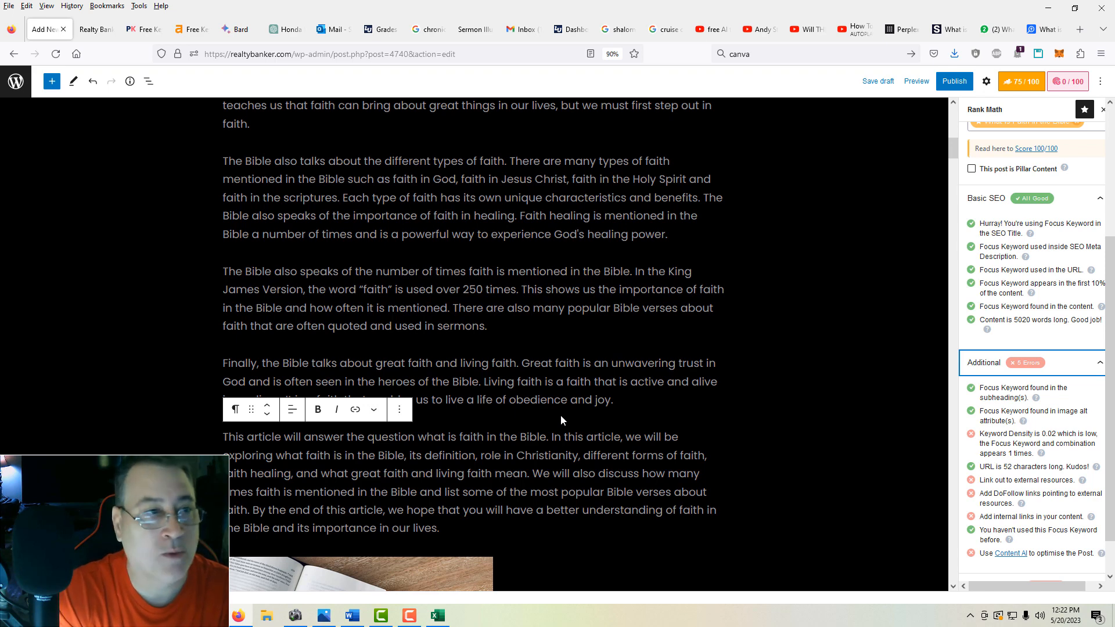
In the site's dashboard, list all posts and open "Digital Real Estate: How to Use SEO to Sell Leads and Lease Digital Property" for editing.
{"action": "left_click", "coordinate": [92, 31]}
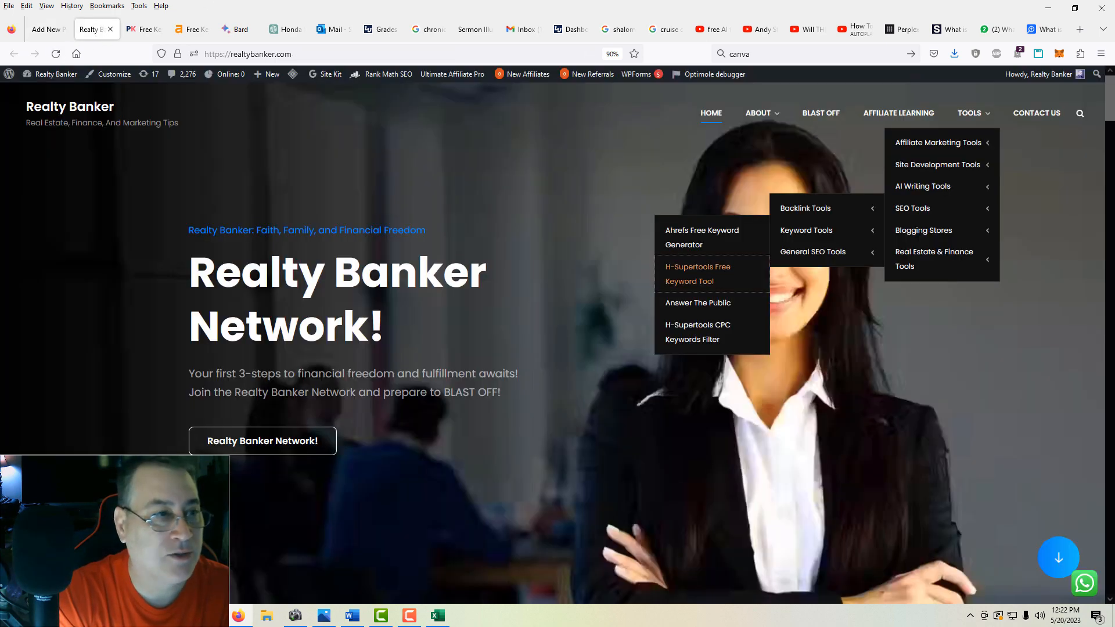
{"action": "left_click", "coordinate": [53, 83]}
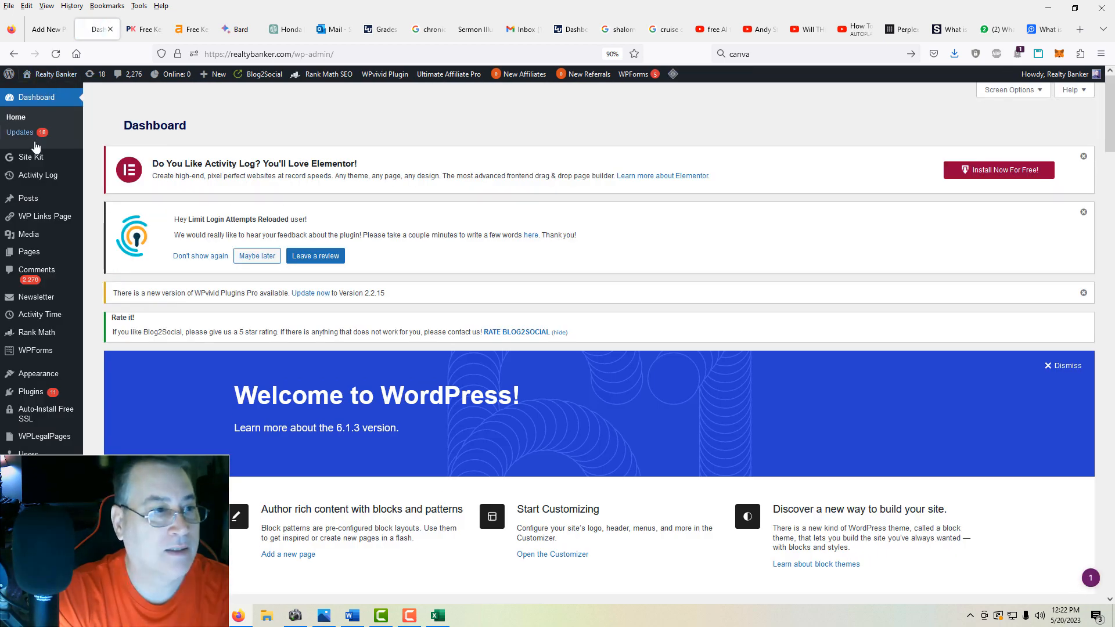
{"action": "mouse_move", "coordinate": [35, 200]}
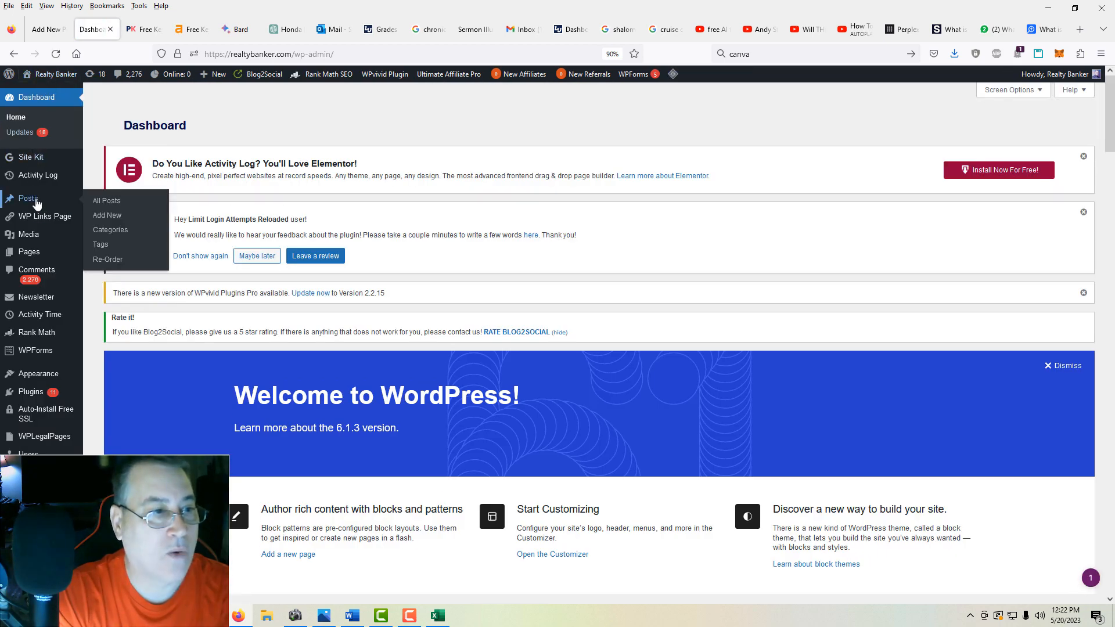
{"action": "left_click", "coordinate": [114, 203]}
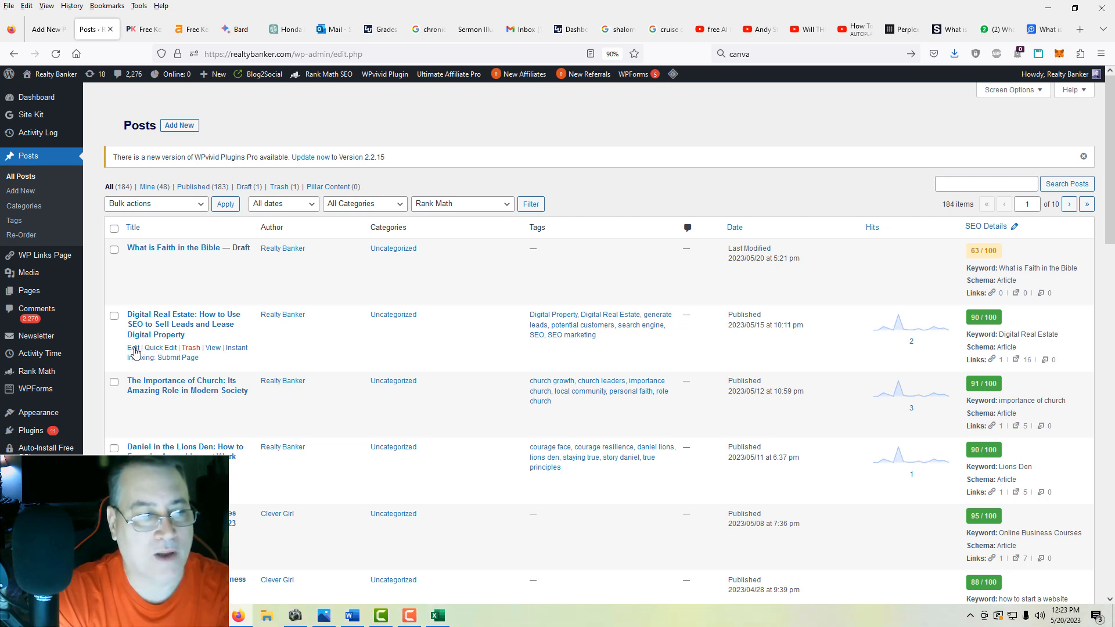
{"action": "left_click", "coordinate": [133, 350]}
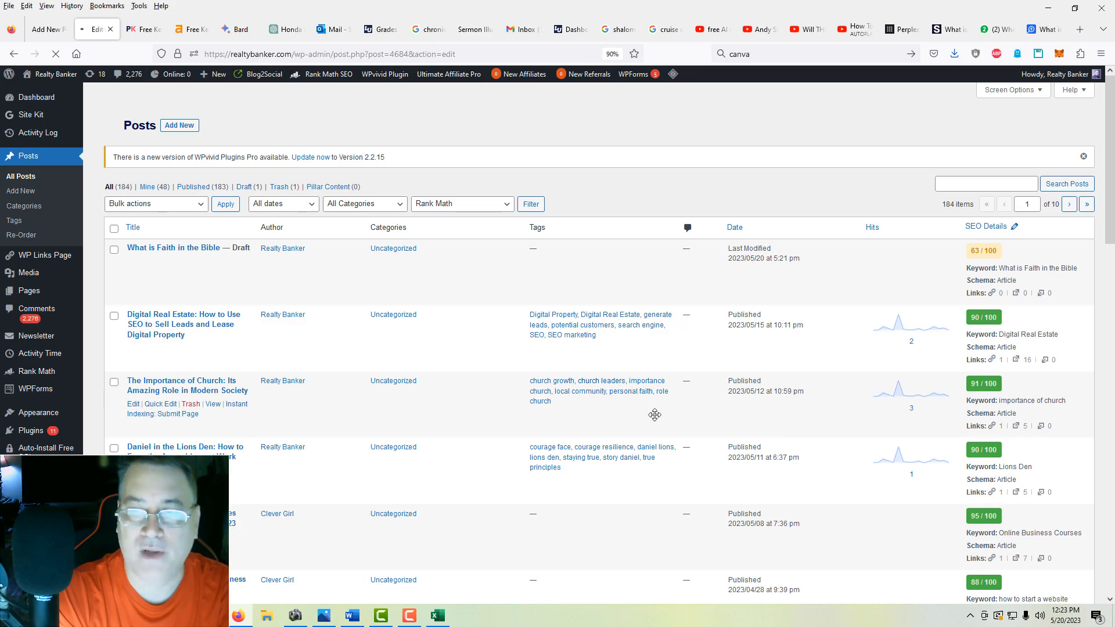
Copy the two closing lines from "Join the Realty Banker Network" through "We hope to see you." at the end of the post.
{"action": "scroll", "coordinate": [655, 418], "scroll_direction": "down", "scroll_amount": 3}
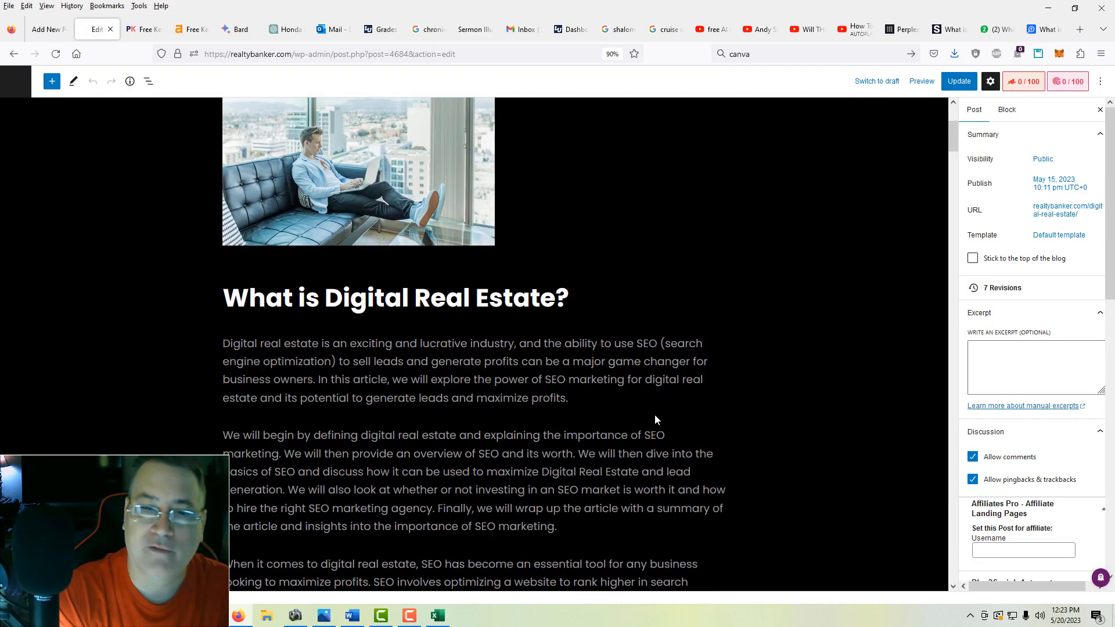
{"action": "scroll", "coordinate": [655, 416], "scroll_direction": "down", "scroll_amount": 2}
{"action": "left_click_drag", "start_coordinate": [955, 145], "coordinate": [964, 522]}
{"action": "scroll", "coordinate": [256, 404], "scroll_direction": "down", "scroll_amount": 1}
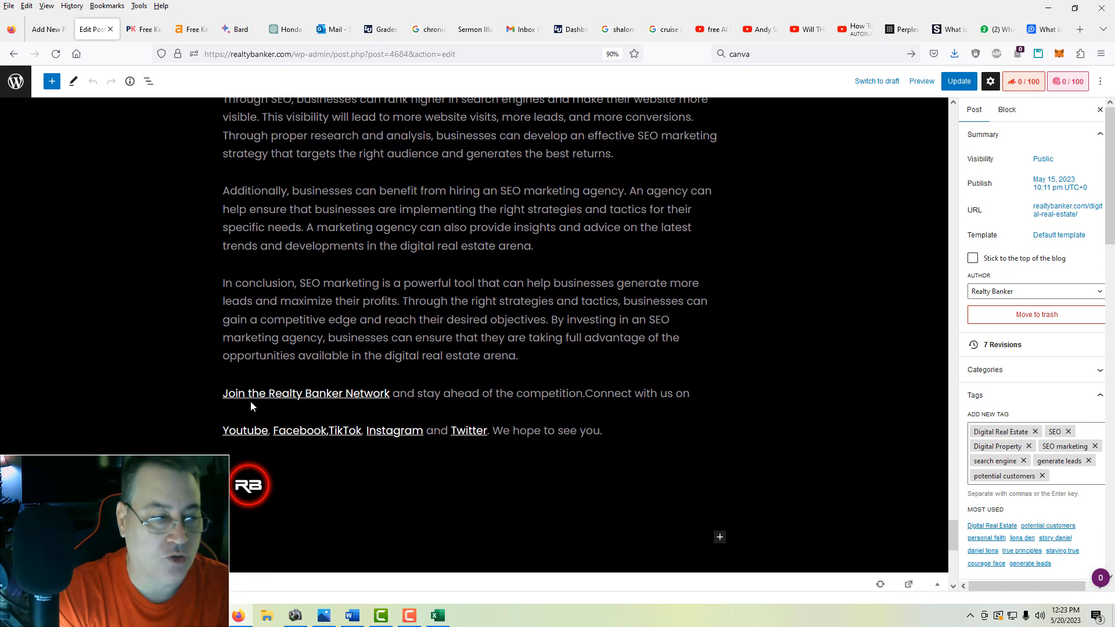
{"action": "left_click_drag", "start_coordinate": [222, 393], "coordinate": [602, 430]}
{"action": "key", "text": "ctrl+c"}
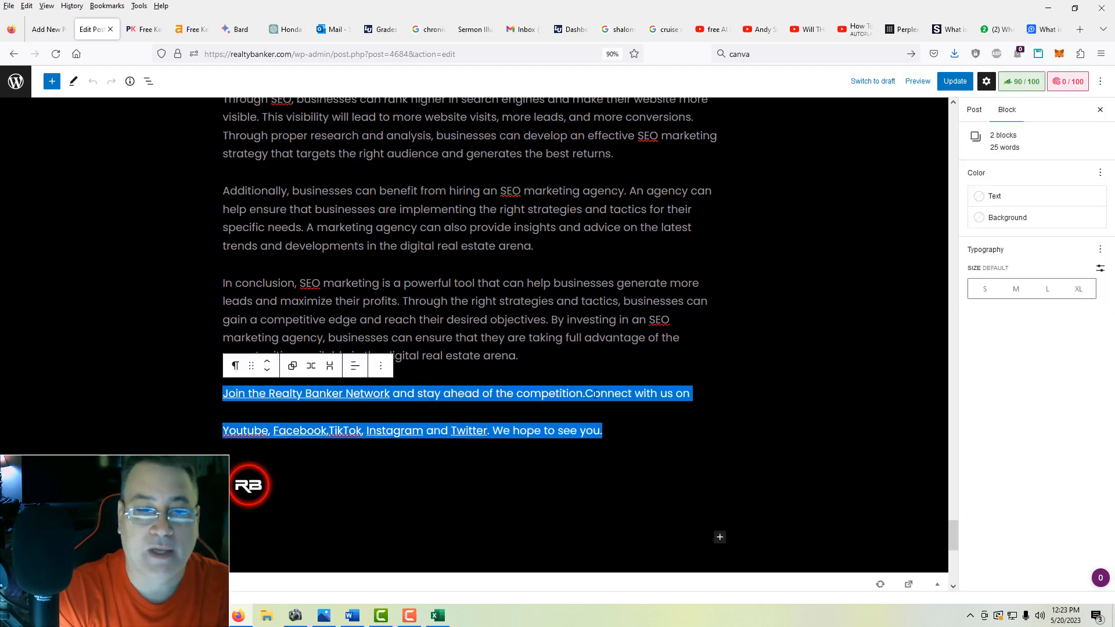
Switch back to the "What is Faith in the Bible" post and paste the copied closing lines below its final paragraph.
{"action": "left_click", "coordinate": [58, 32]}
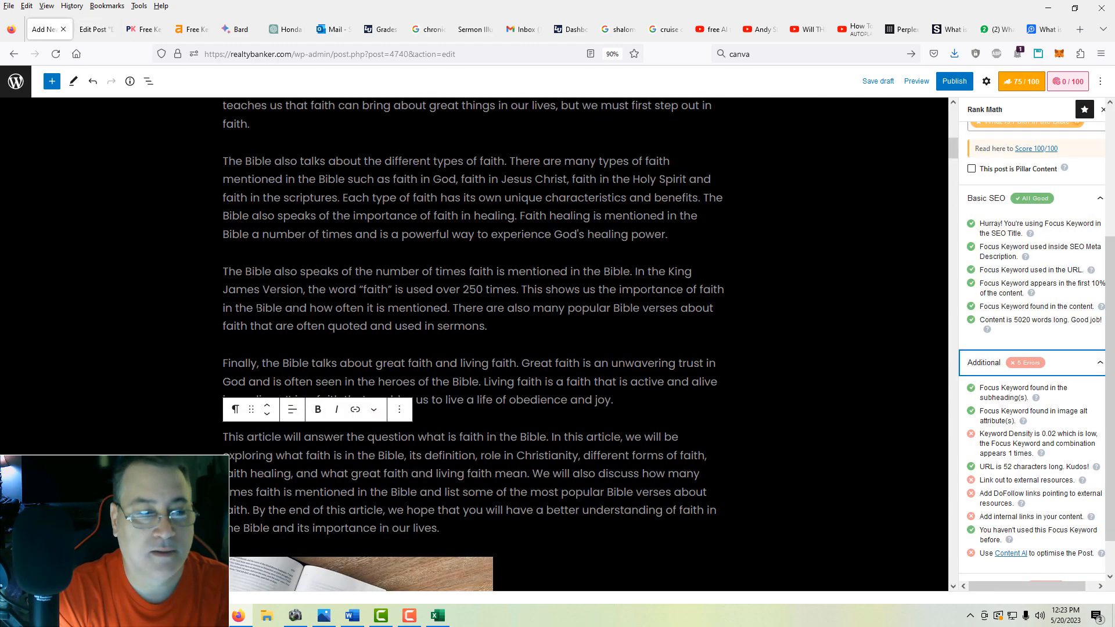
{"action": "scroll", "coordinate": [604, 522], "scroll_direction": "down", "scroll_amount": 4}
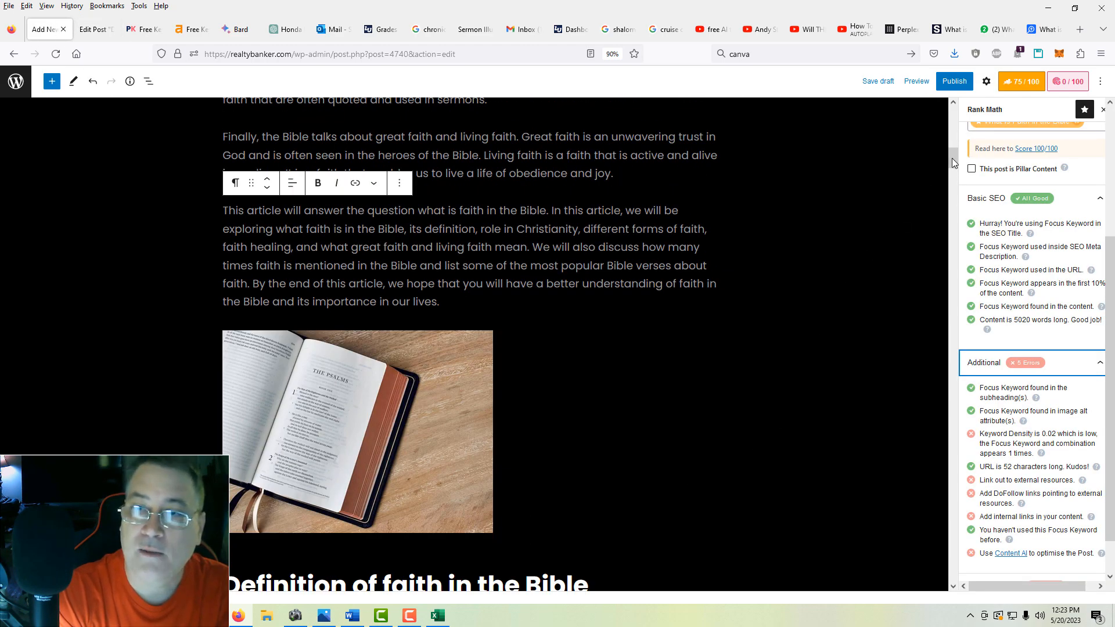
{"action": "left_click_drag", "start_coordinate": [952, 158], "coordinate": [952, 572]}
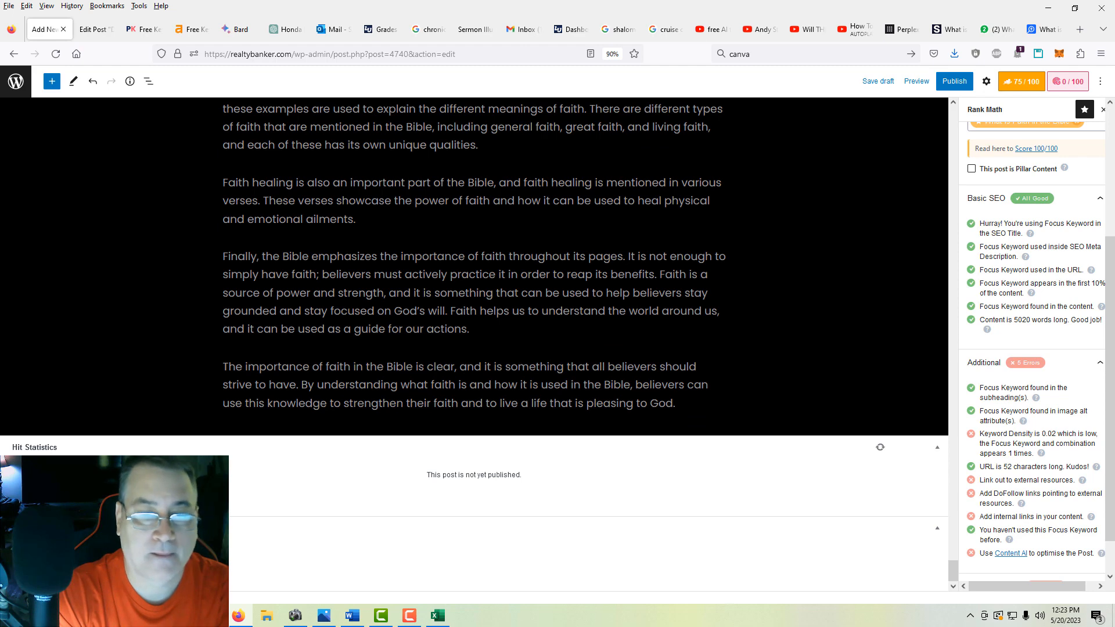
{"action": "left_click", "coordinate": [678, 404]}
{"action": "key", "text": "Return"}
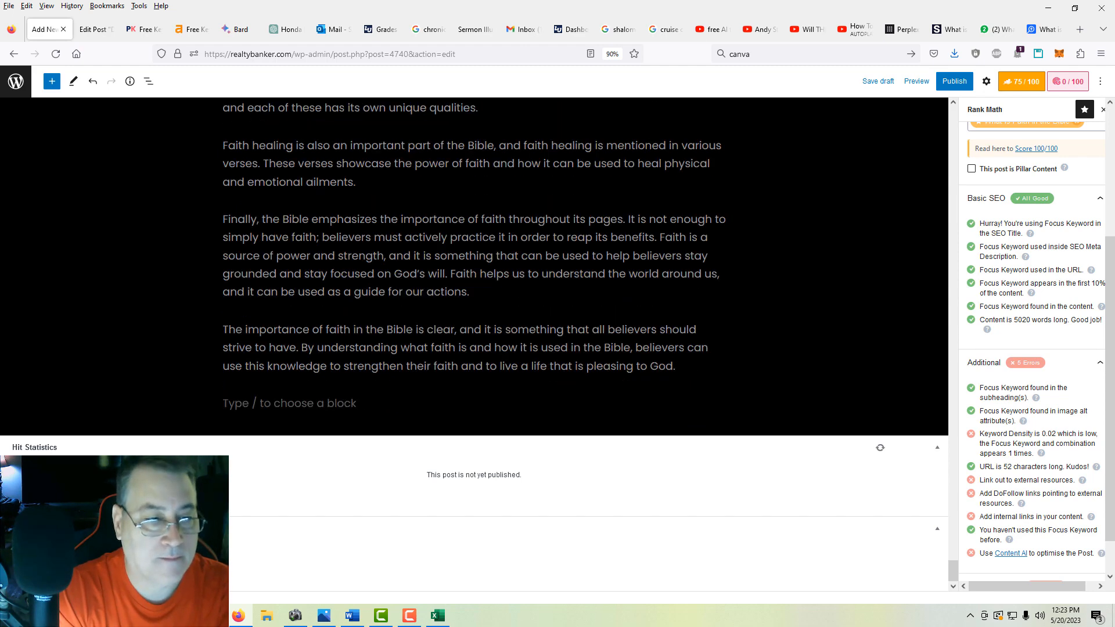
{"action": "key", "text": "ctrl+v"}
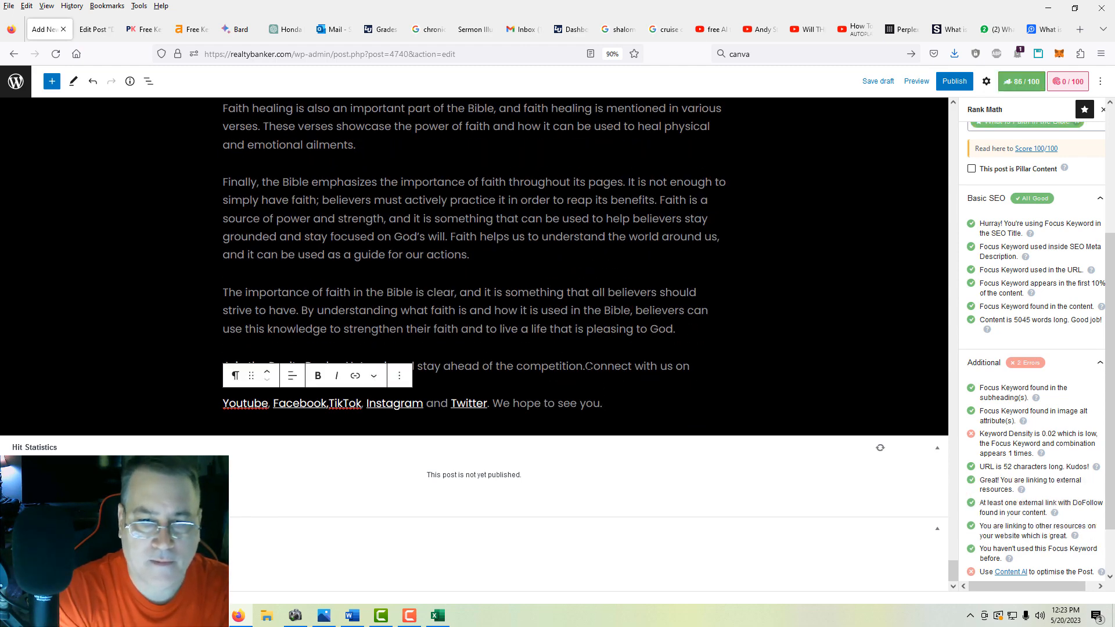
Insert a space between "competition." and "Connect" in the pasted closing text and save the draft.
{"action": "left_click", "coordinate": [585, 366]}
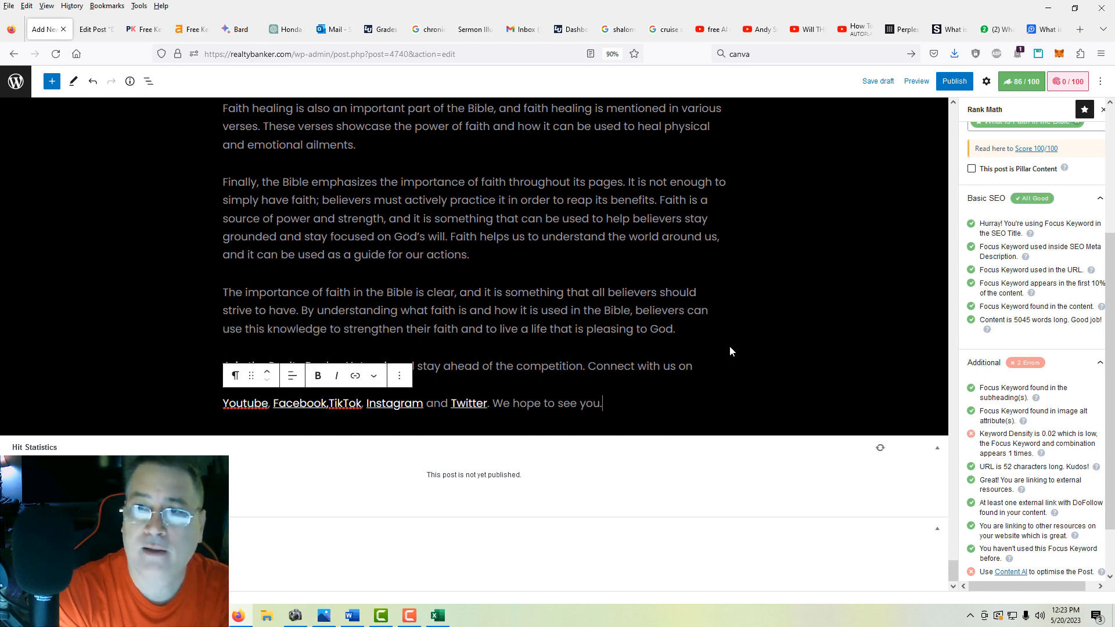
{"action": "left_click", "coordinate": [883, 82]}
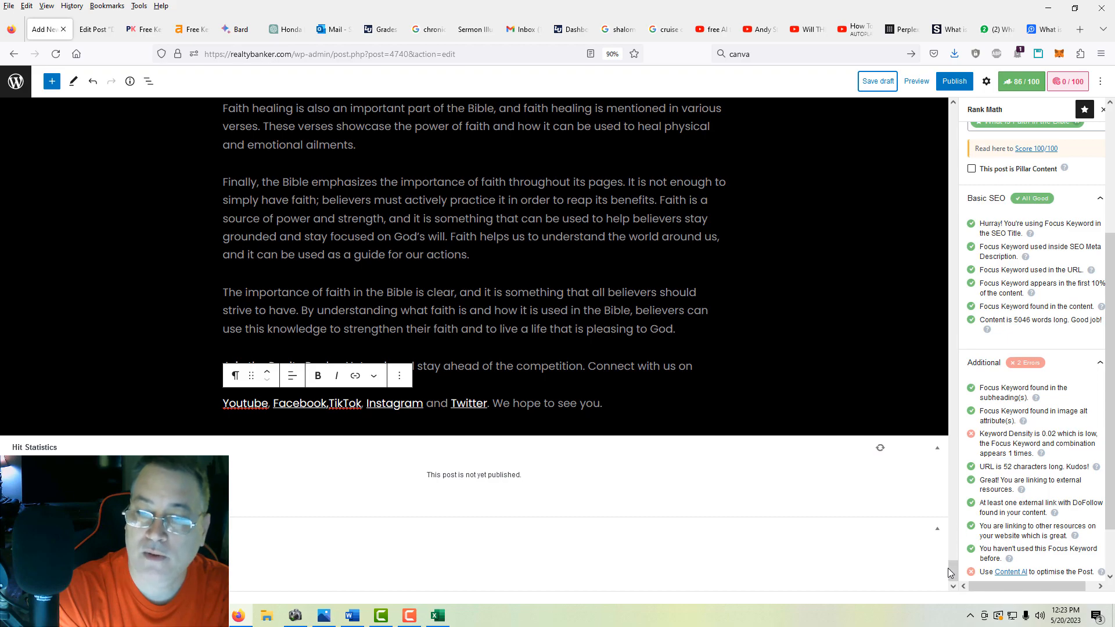
{"action": "left_click_drag", "start_coordinate": [950, 572], "coordinate": [952, 99]}
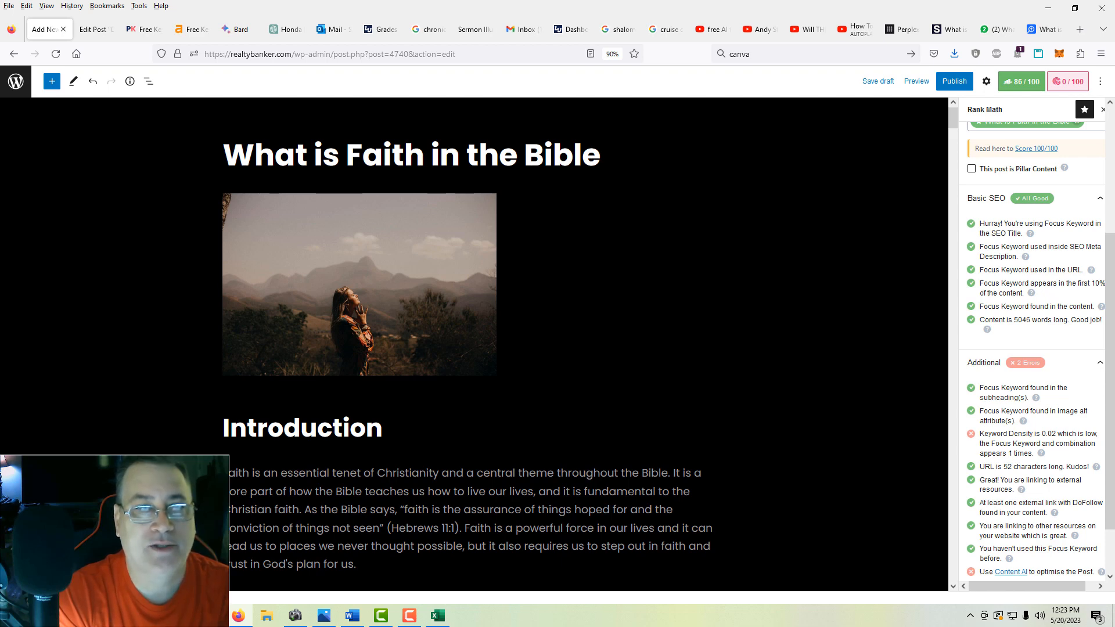
{"action": "type", "text": ":"}
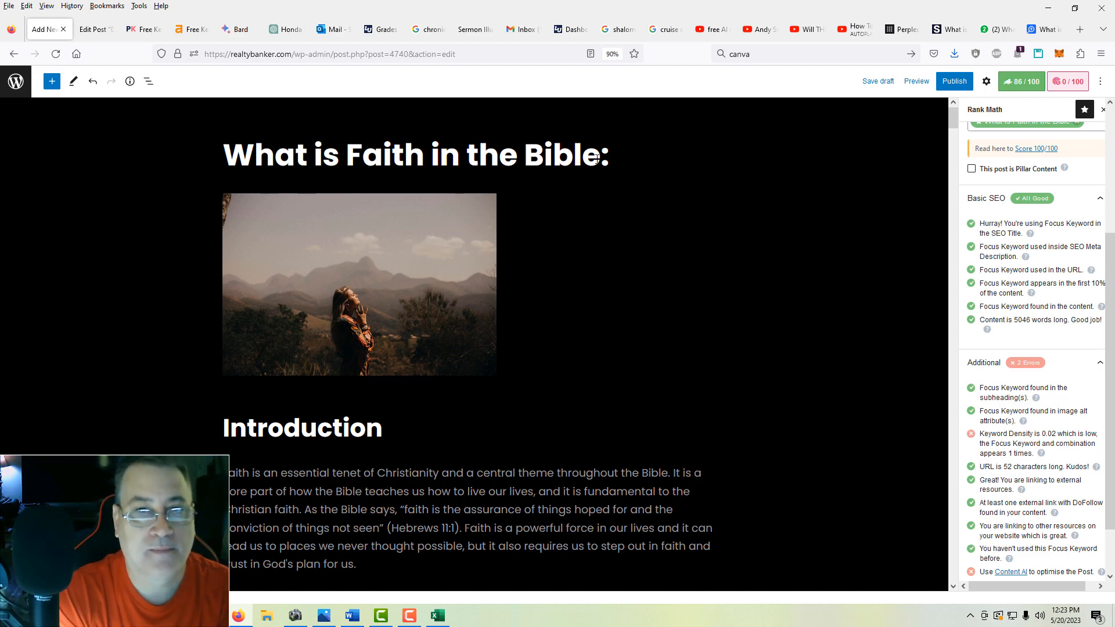
{"action": "key", "text": "BackSpace"}
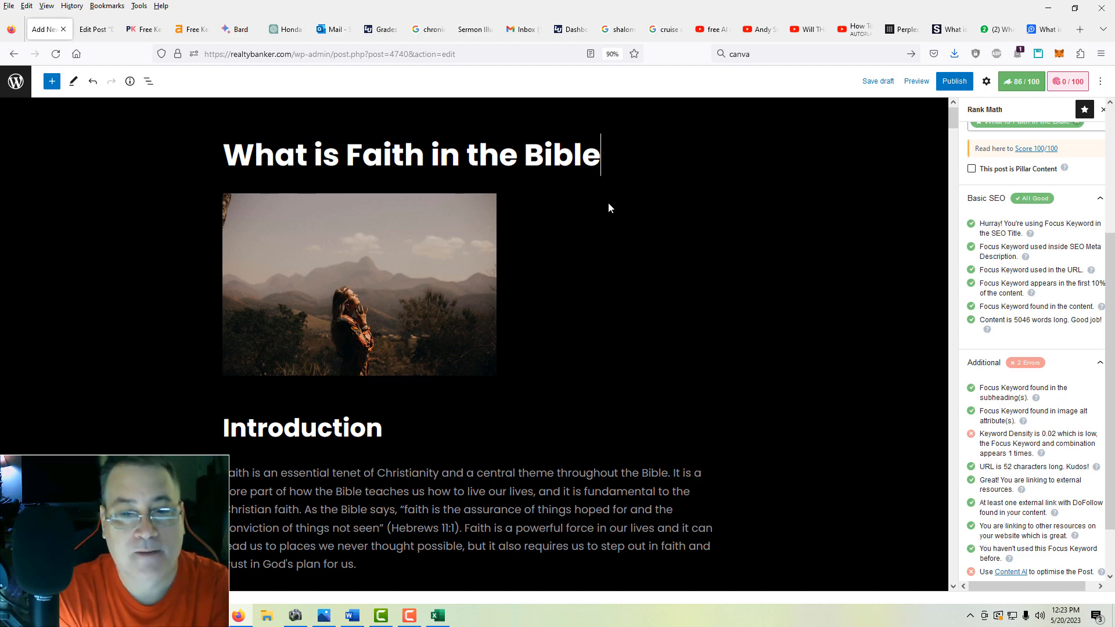
Copy "its definition, role in Christianity" from the introduction and append it to the post title after "Bible".
{"action": "scroll", "coordinate": [572, 472], "scroll_direction": "down", "scroll_amount": 15}
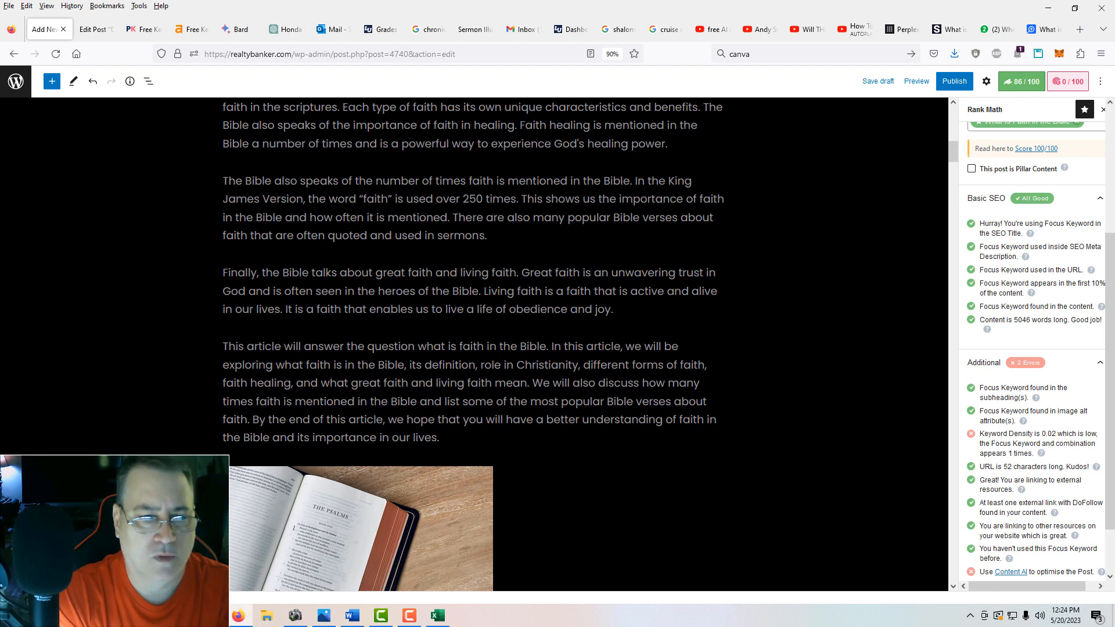
{"action": "left_click_drag", "start_coordinate": [410, 365], "coordinate": [578, 365]}
{"action": "key", "text": "ctrl+c"}
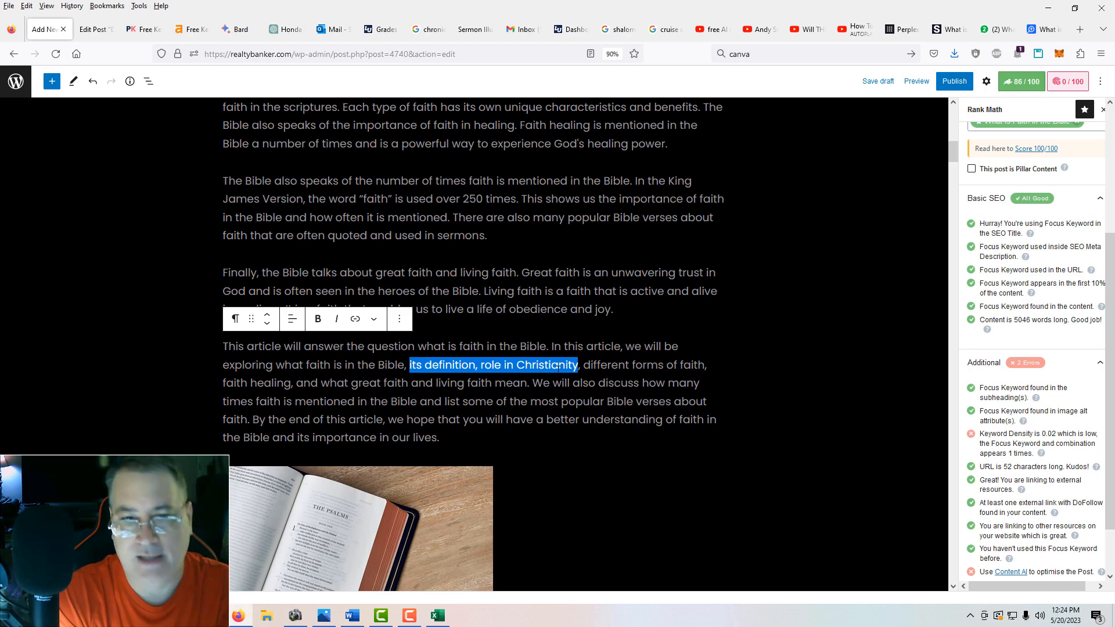
{"action": "scroll", "coordinate": [557, 367], "scroll_direction": "up", "scroll_amount": 12}
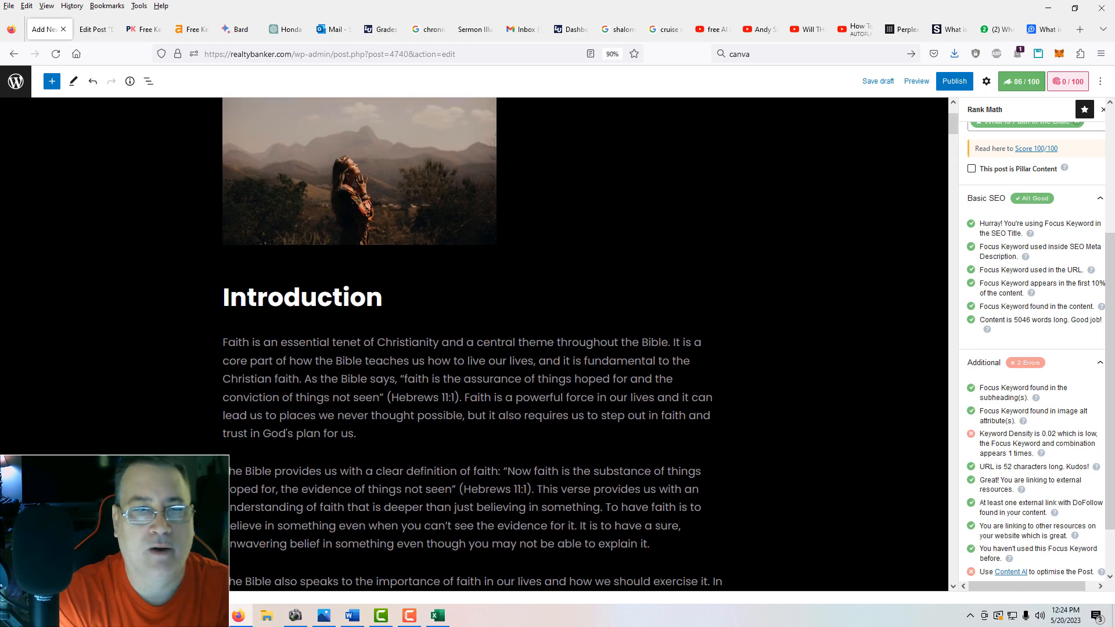
{"action": "scroll", "coordinate": [722, 406], "scroll_direction": "up", "scroll_amount": 3}
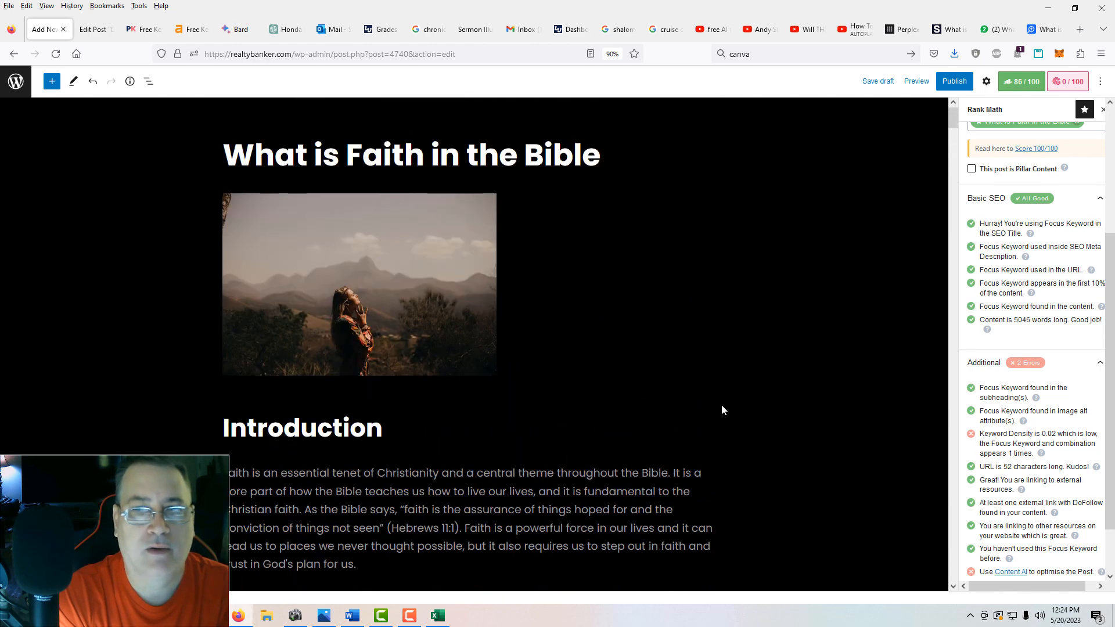
{"action": "left_click", "coordinate": [646, 181]}
{"action": "key", "text": "ctrl+v"}
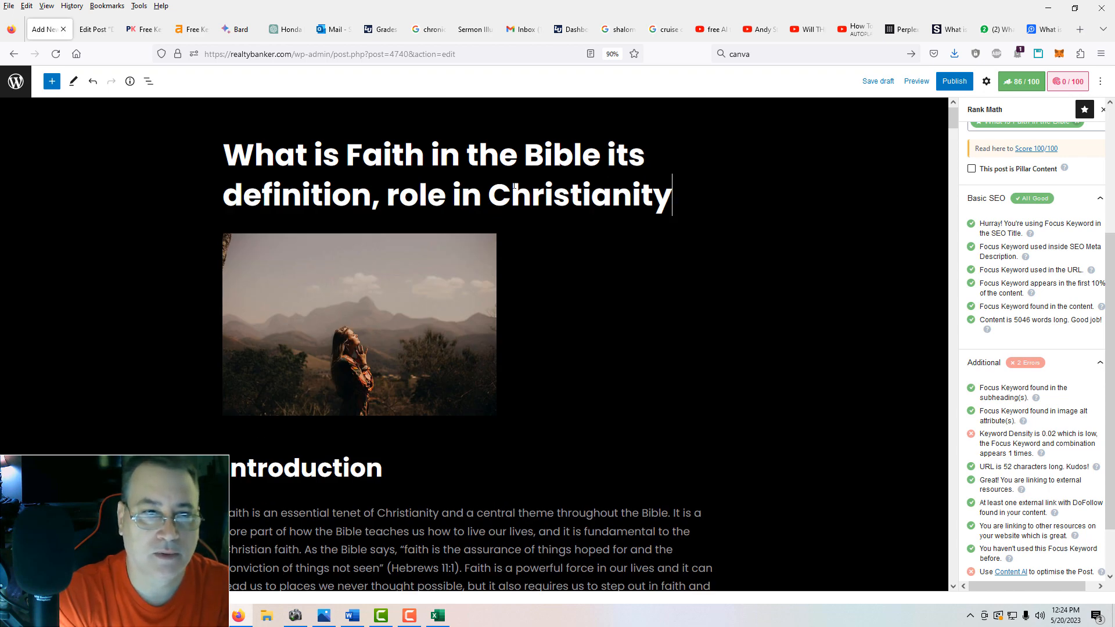
Reword the title's ending to "its Definition and Role in Christianity", replacing the comma with "and", and save the draft.
{"action": "left_click", "coordinate": [374, 203]}
{"action": "key", "text": "BackSpace"}
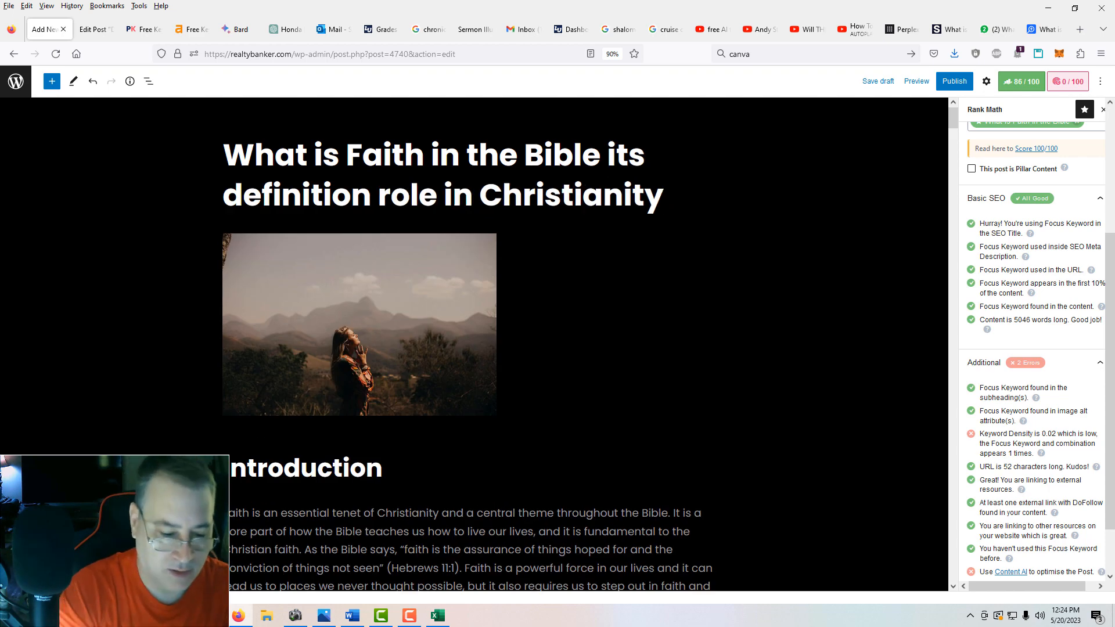
{"action": "type", "text": "and"}
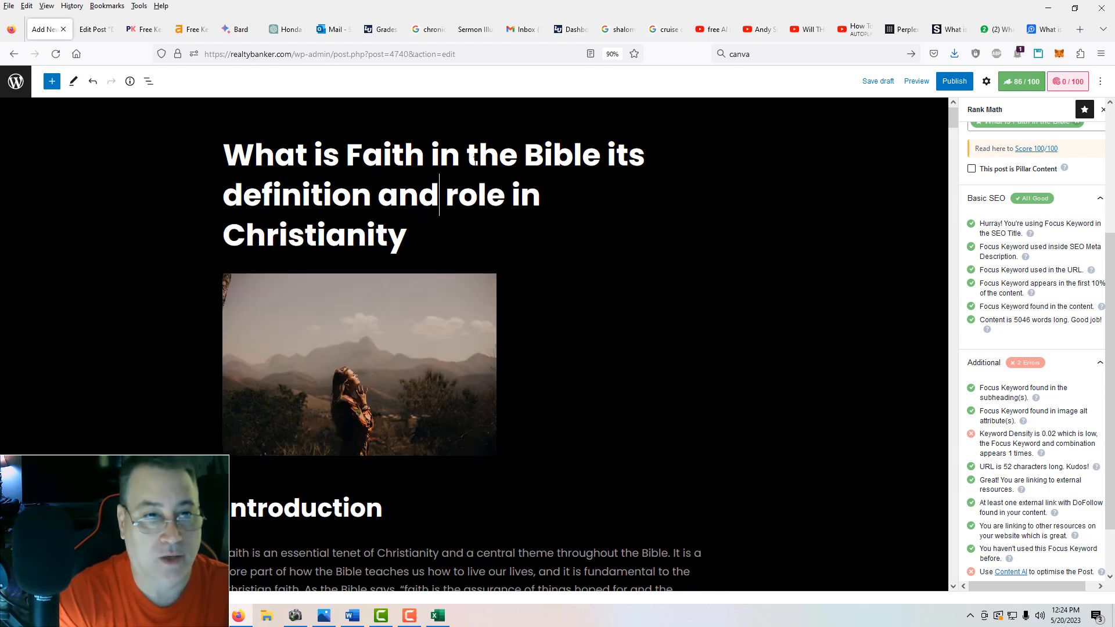
{"action": "left_click", "coordinate": [225, 194]}
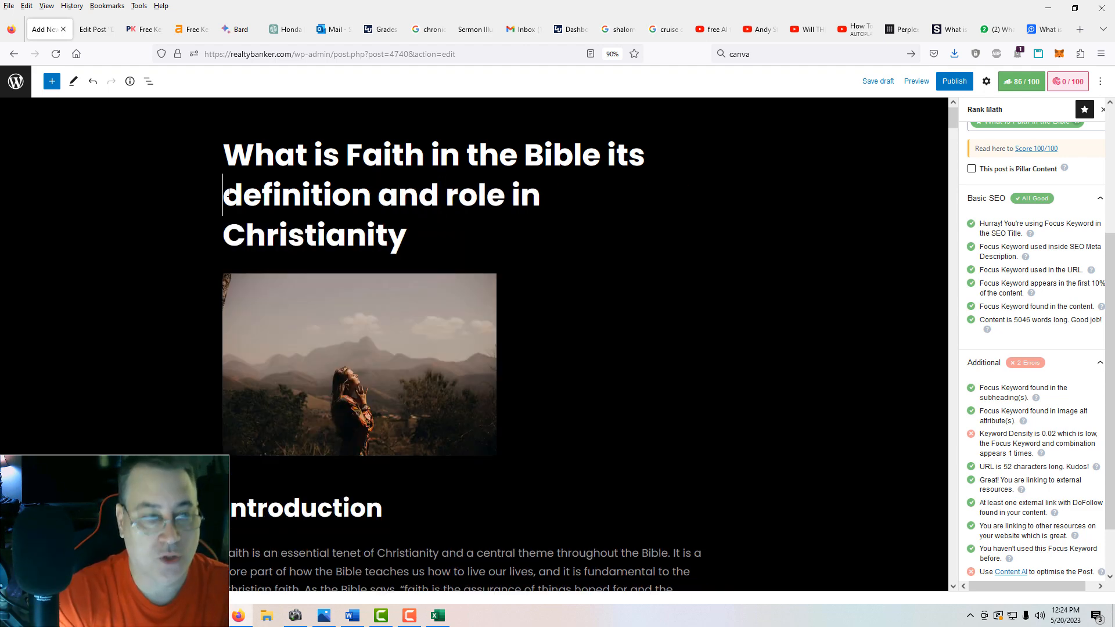
{"action": "key", "text": "Delete"}
{"action": "type", "text": "D"}
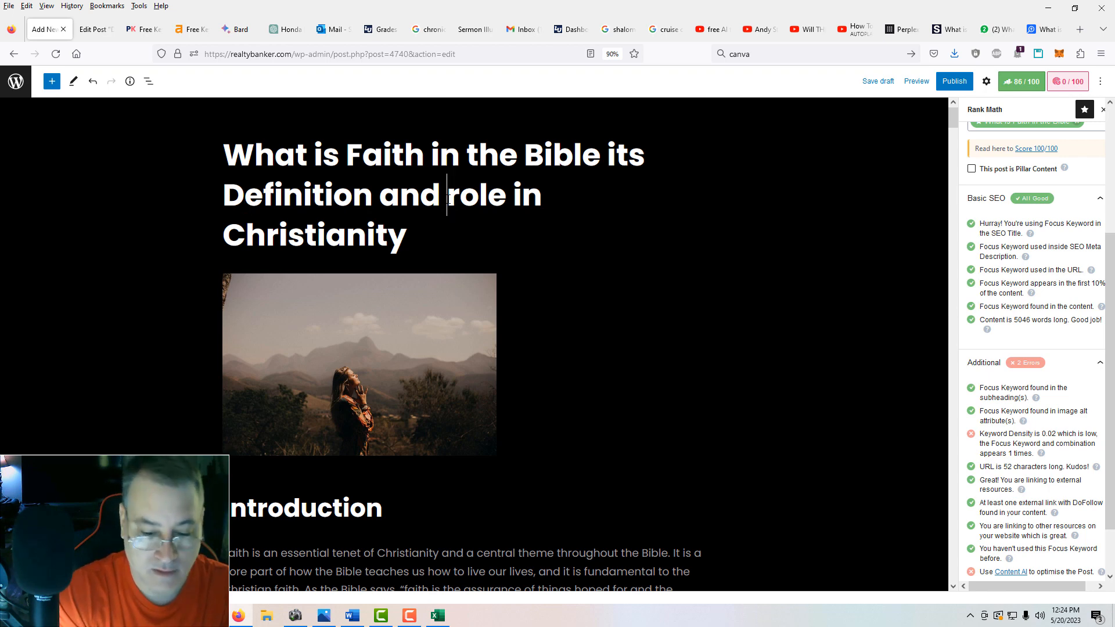
{"action": "key", "text": "Delete"}
{"action": "type", "text": "R"}
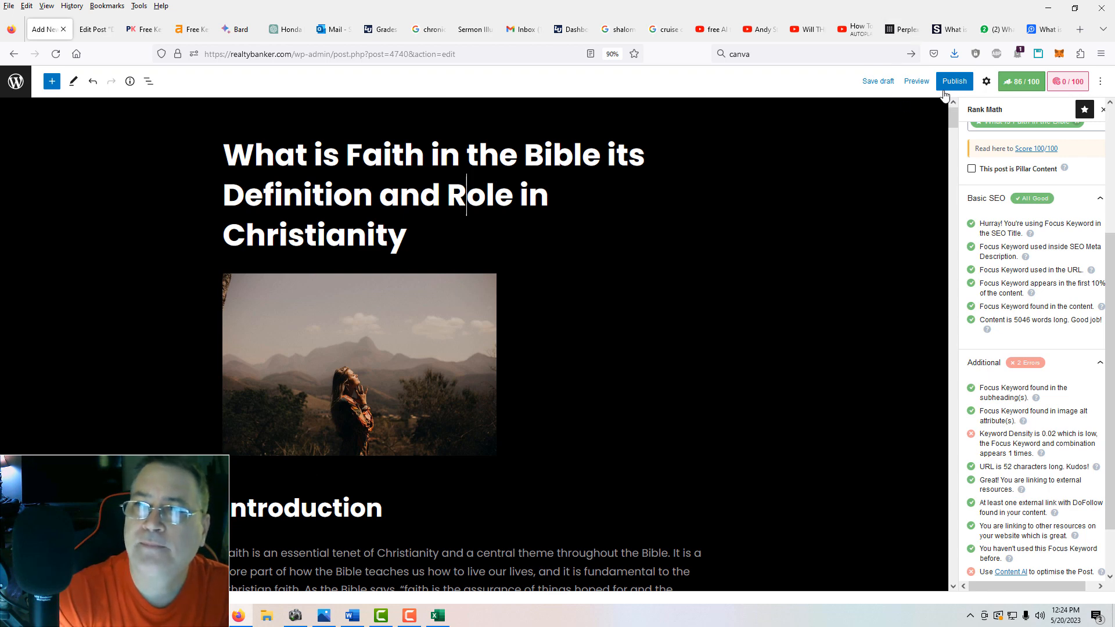
{"action": "left_click", "coordinate": [871, 81]}
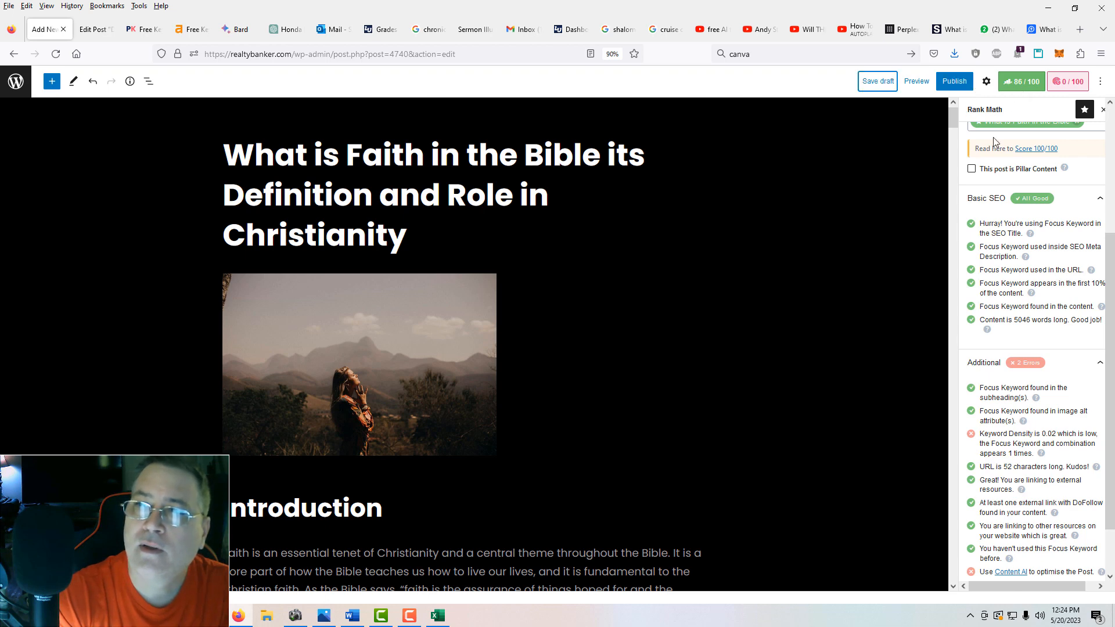
{"action": "scroll", "coordinate": [992, 260], "scroll_direction": "up", "scroll_amount": 5}
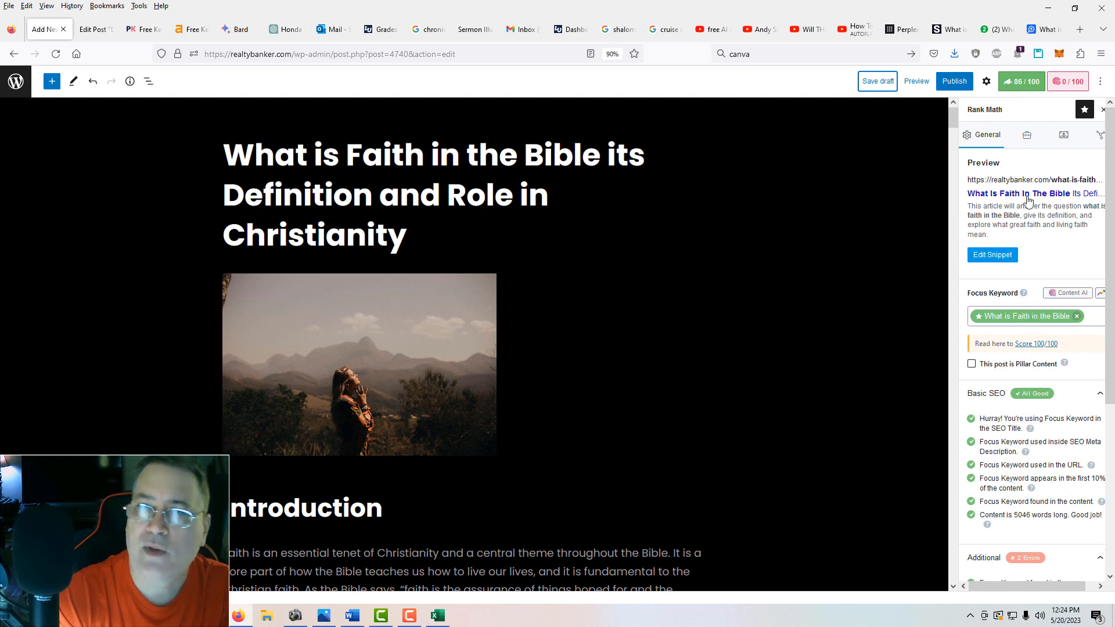
{"action": "left_click", "coordinate": [877, 81]}
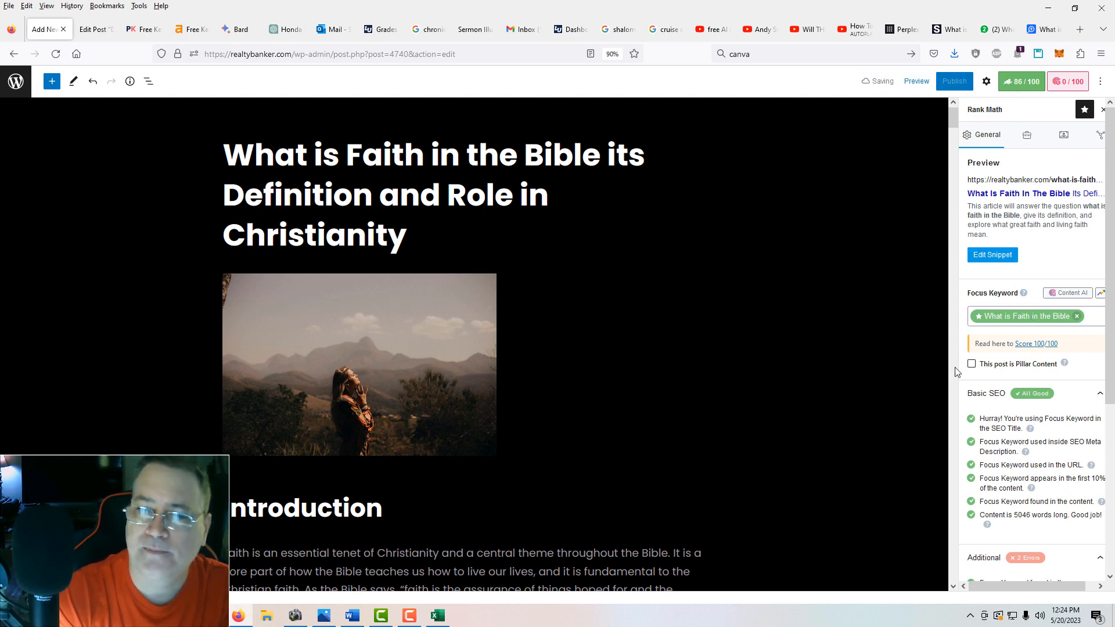
Save the draft once more and publish the post with public visibility, closing the post-publish notice.
{"action": "scroll", "coordinate": [1048, 422], "scroll_direction": "down", "scroll_amount": 4}
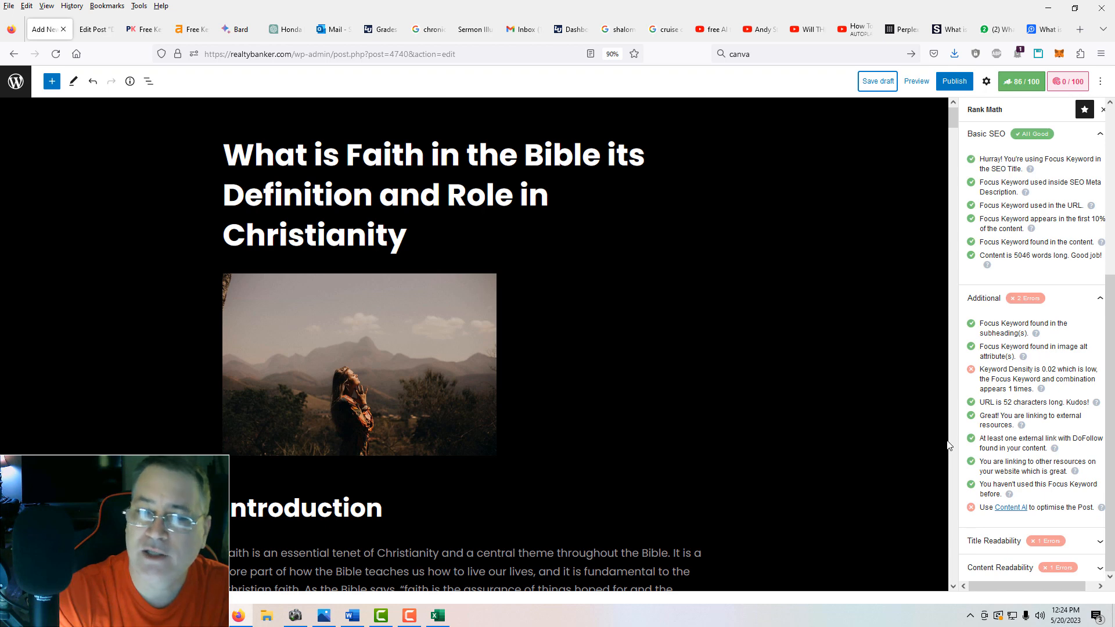
{"action": "scroll", "coordinate": [1051, 428], "scroll_direction": "up", "scroll_amount": 5}
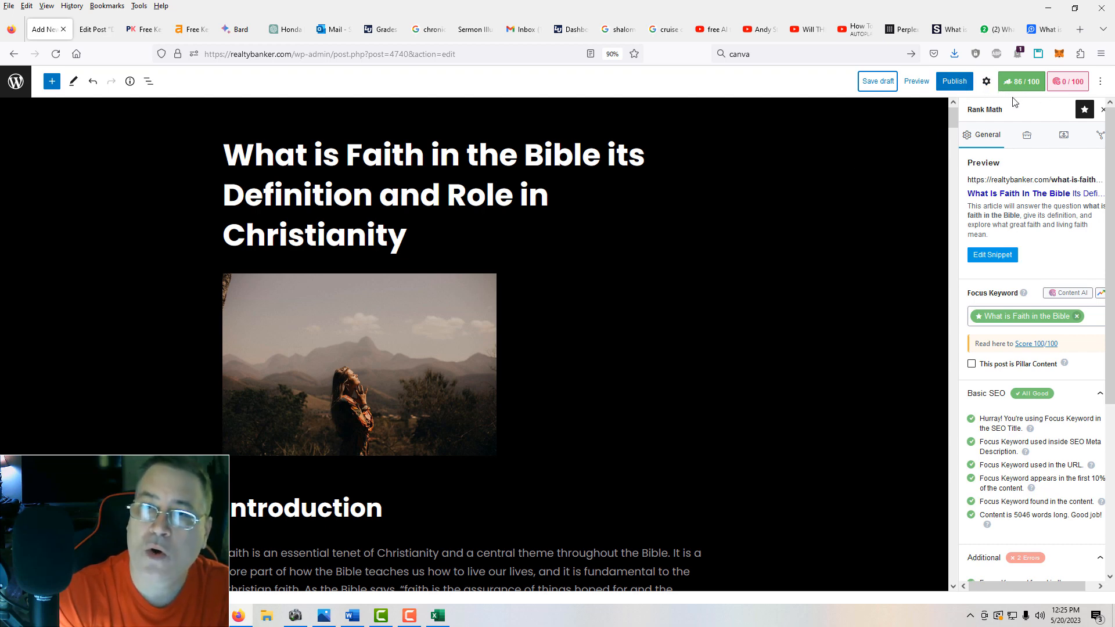
{"action": "left_click", "coordinate": [879, 82]}
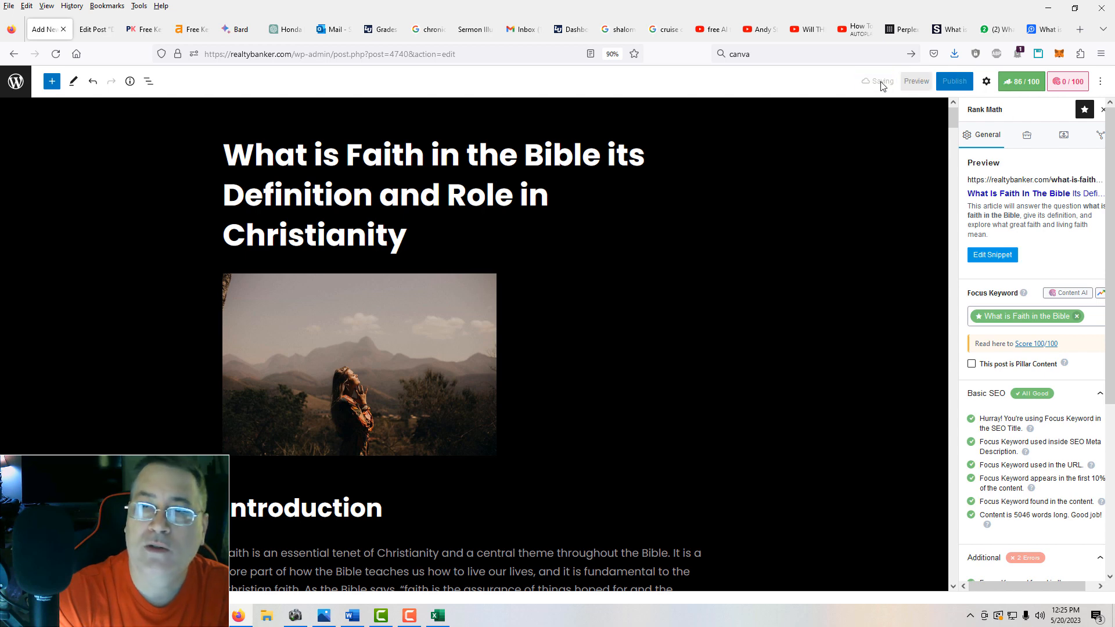
{"action": "left_click", "coordinate": [955, 83]}
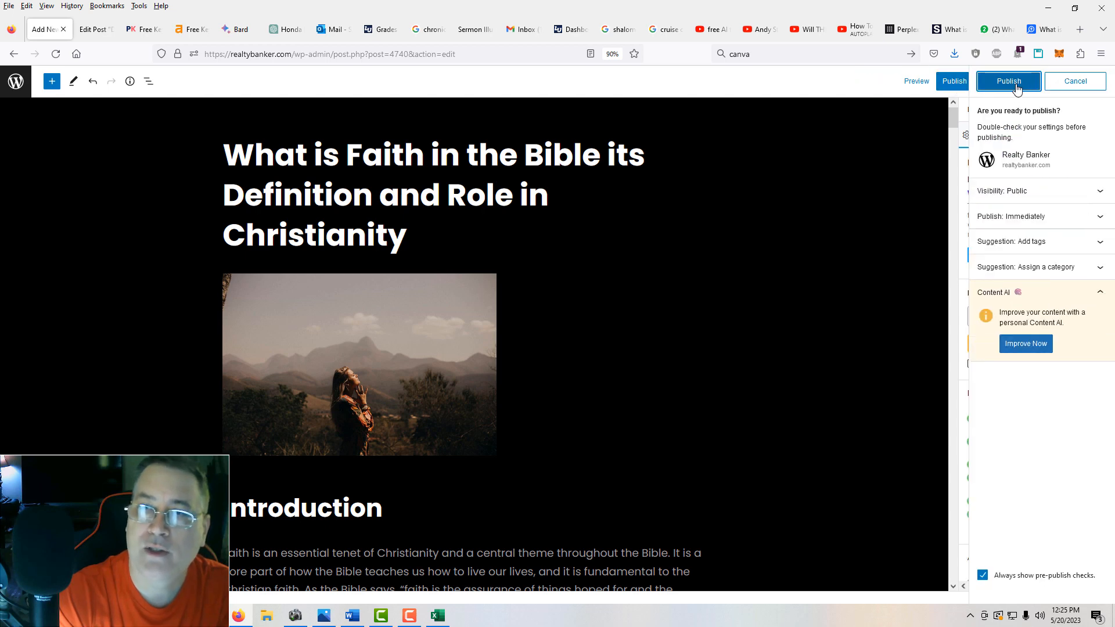
{"action": "left_click", "coordinate": [1015, 84]}
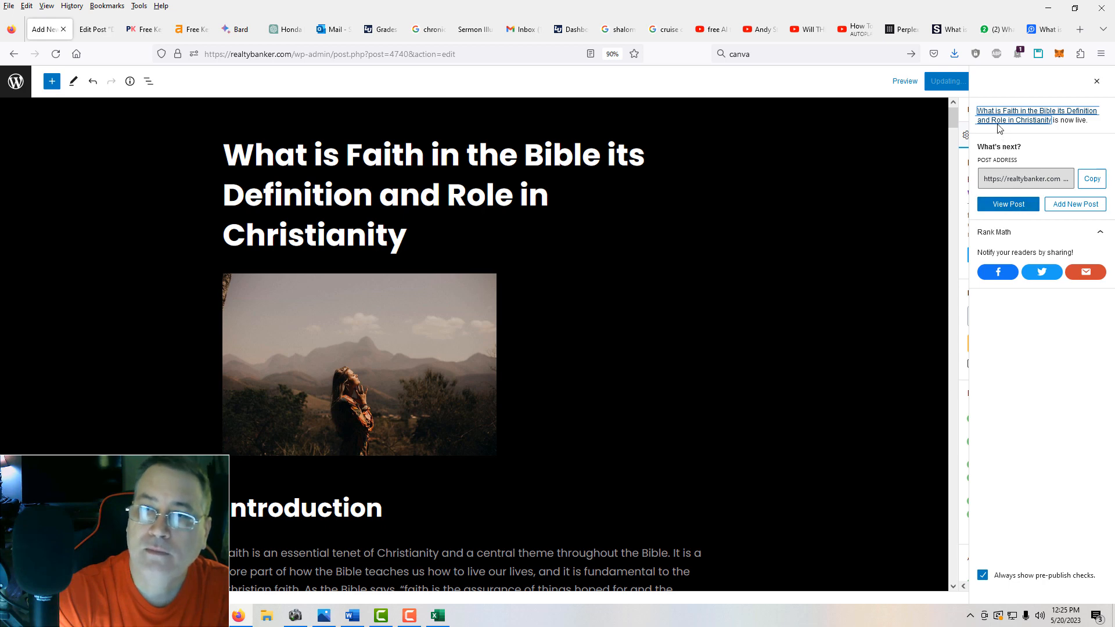
{"action": "left_click", "coordinate": [1096, 85]}
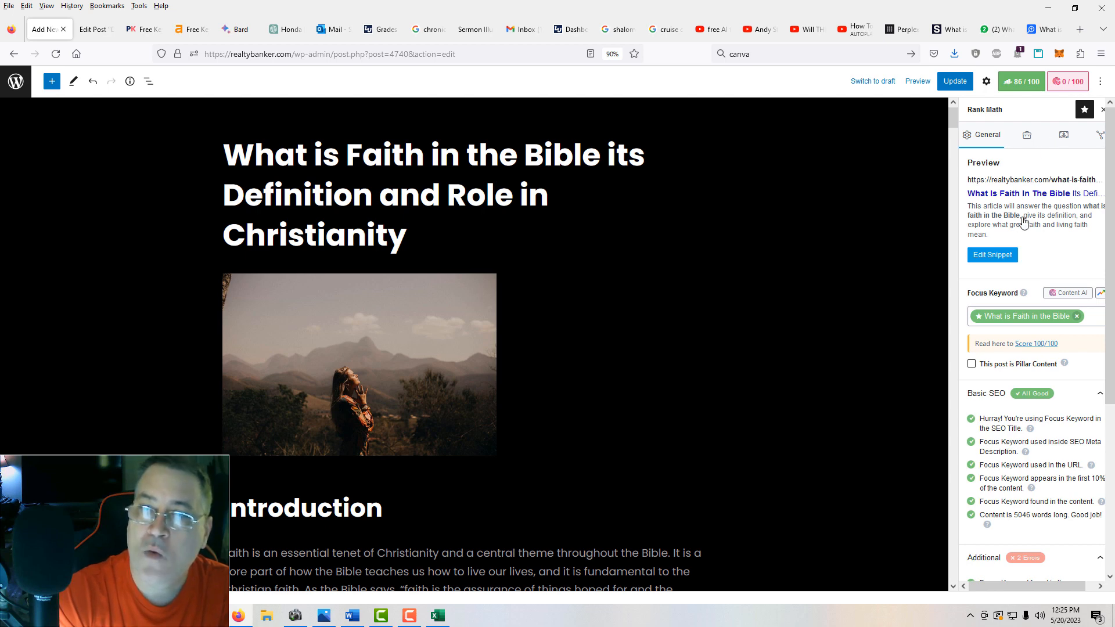
Set the library photo of the praying woman before the mountains as the post's featured image and update the post.
{"action": "scroll", "coordinate": [1064, 214], "scroll_direction": "down", "scroll_amount": 4}
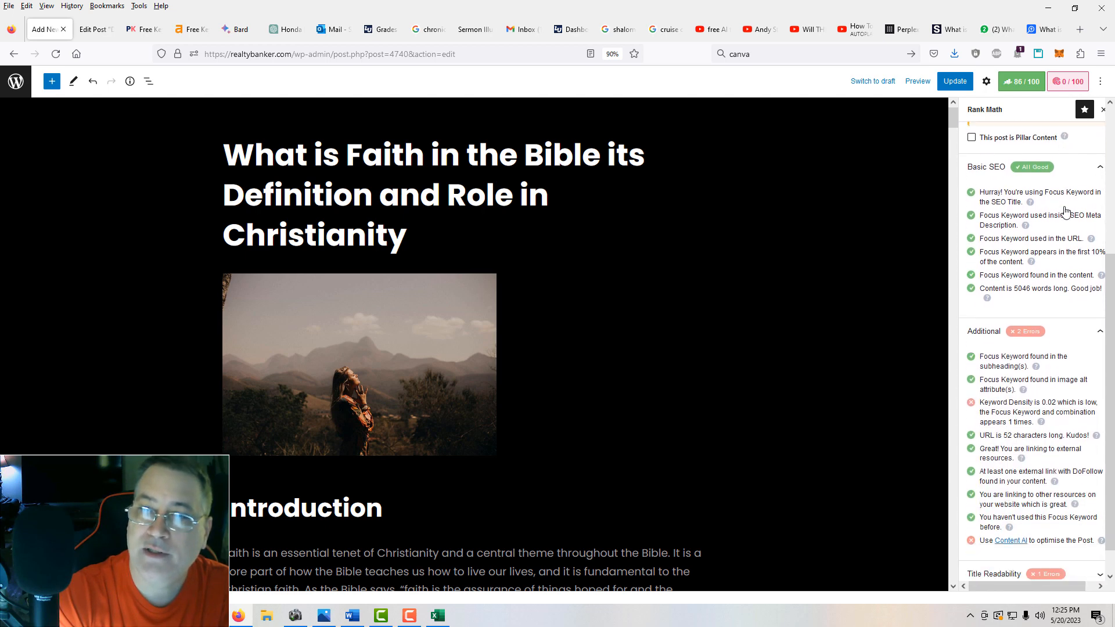
{"action": "scroll", "coordinate": [1065, 213], "scroll_direction": "up", "scroll_amount": 4}
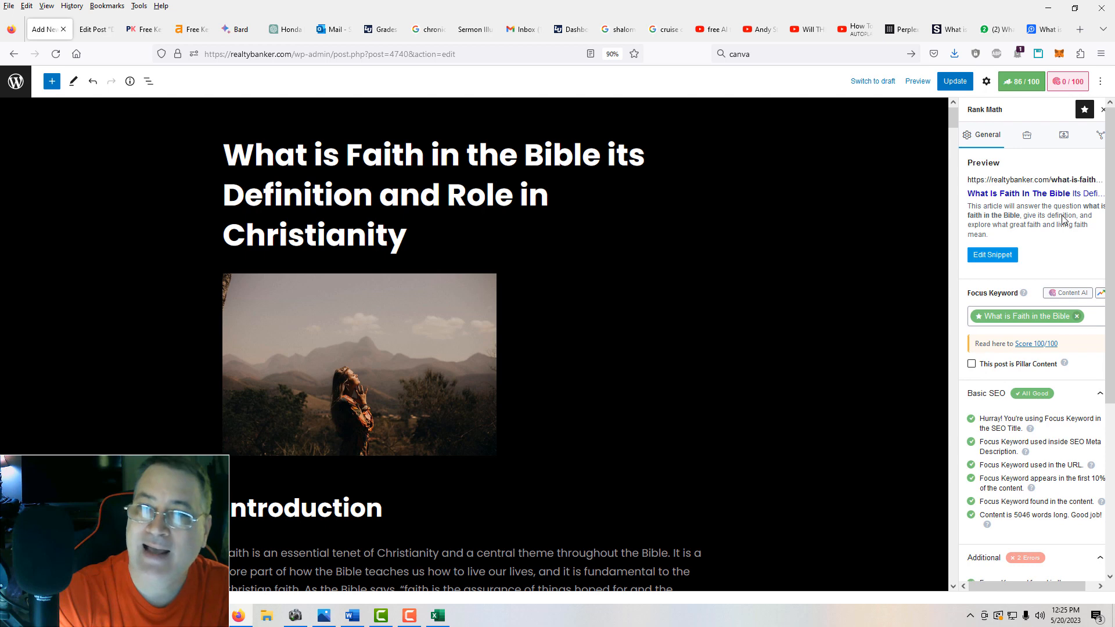
{"action": "scroll", "coordinate": [1063, 218], "scroll_direction": "down", "scroll_amount": 5}
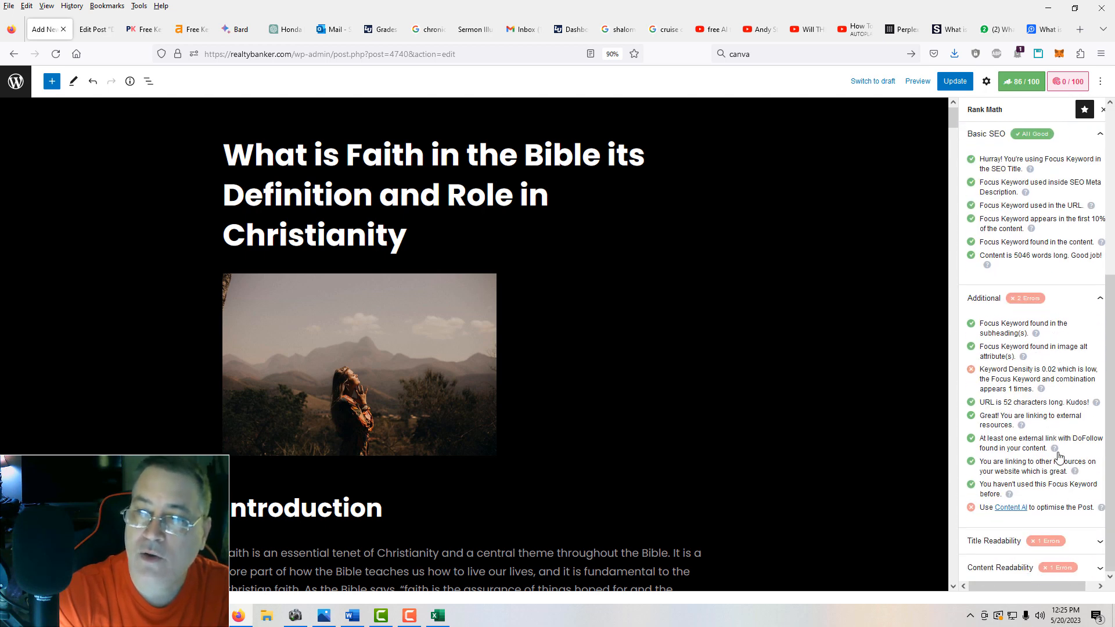
{"action": "scroll", "coordinate": [1056, 348], "scroll_direction": "up", "scroll_amount": 5}
{"action": "left_click", "coordinate": [986, 81]}
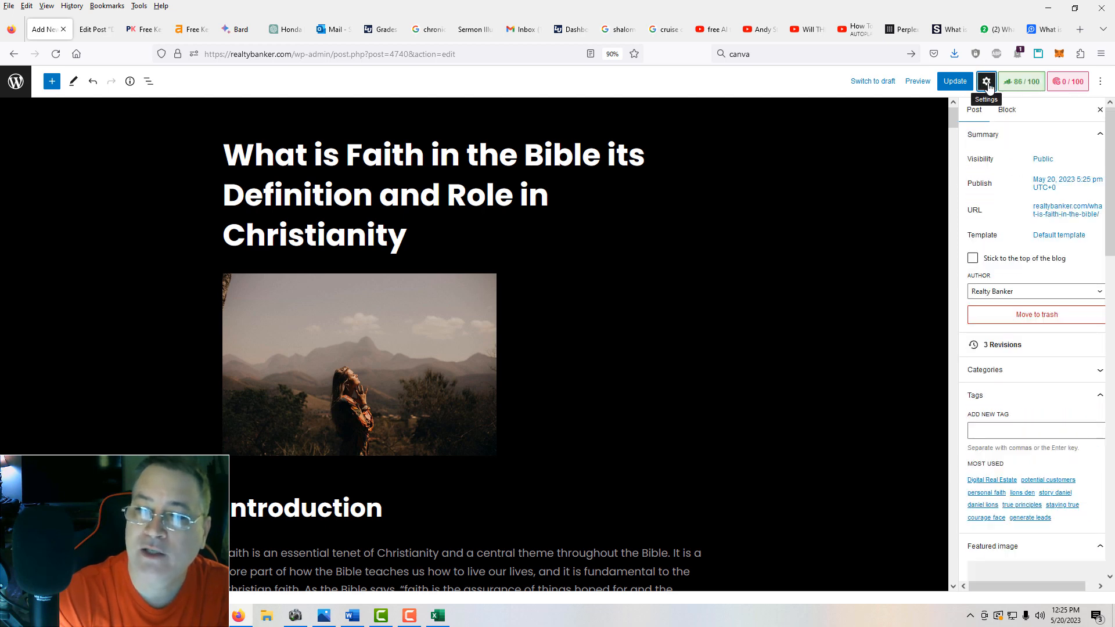
{"action": "left_click", "coordinate": [974, 112]}
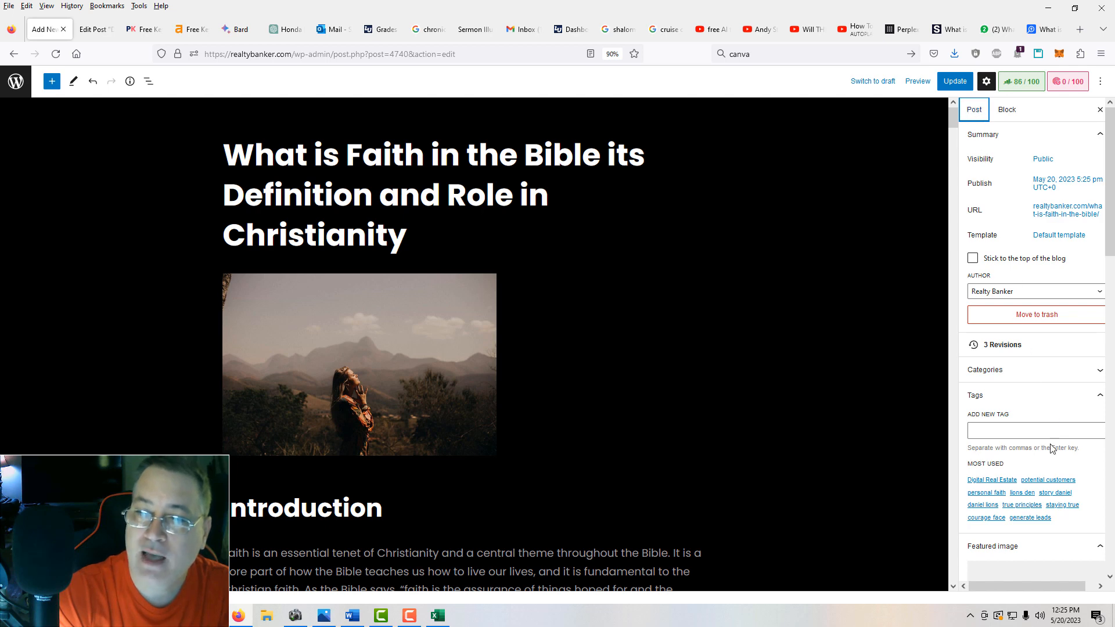
{"action": "scroll", "coordinate": [1051, 445], "scroll_direction": "down", "scroll_amount": 3}
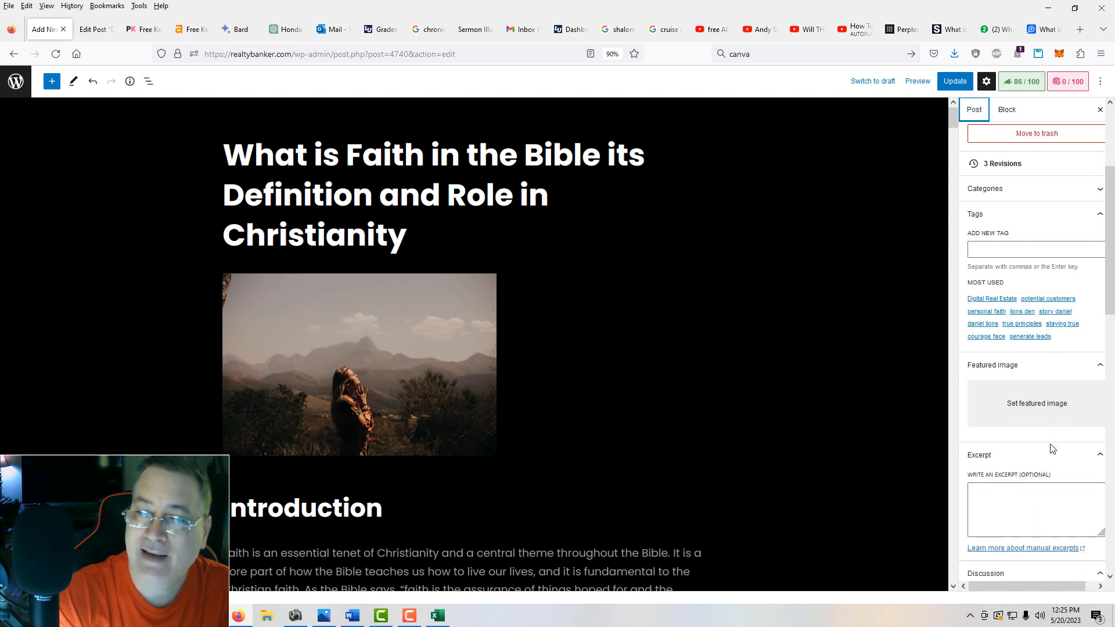
{"action": "left_click", "coordinate": [1025, 404]}
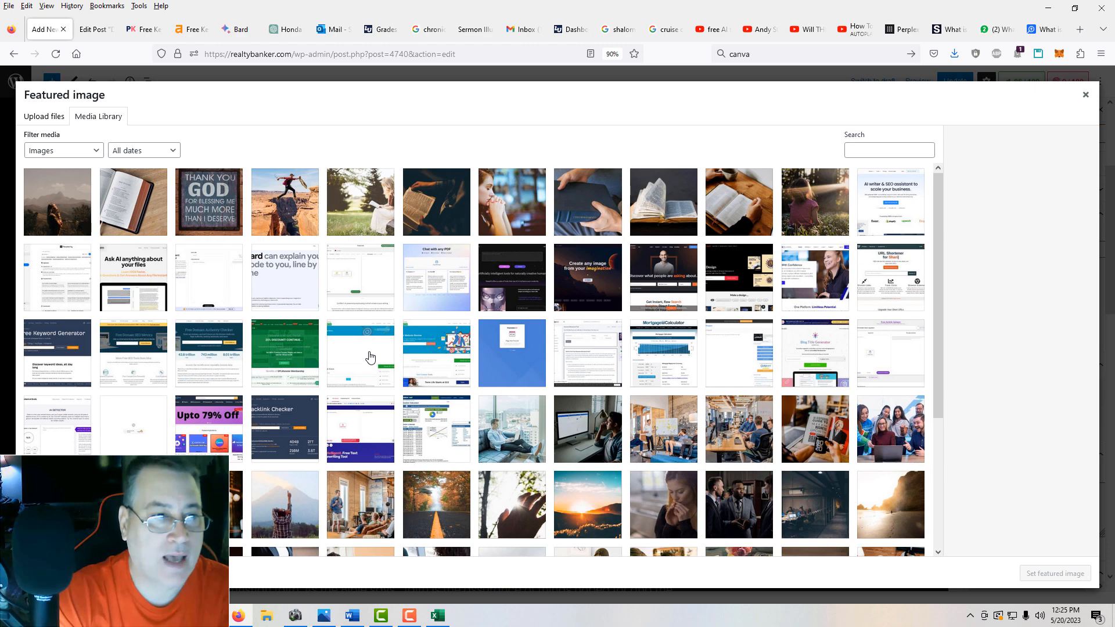
{"action": "left_click", "coordinate": [55, 198]}
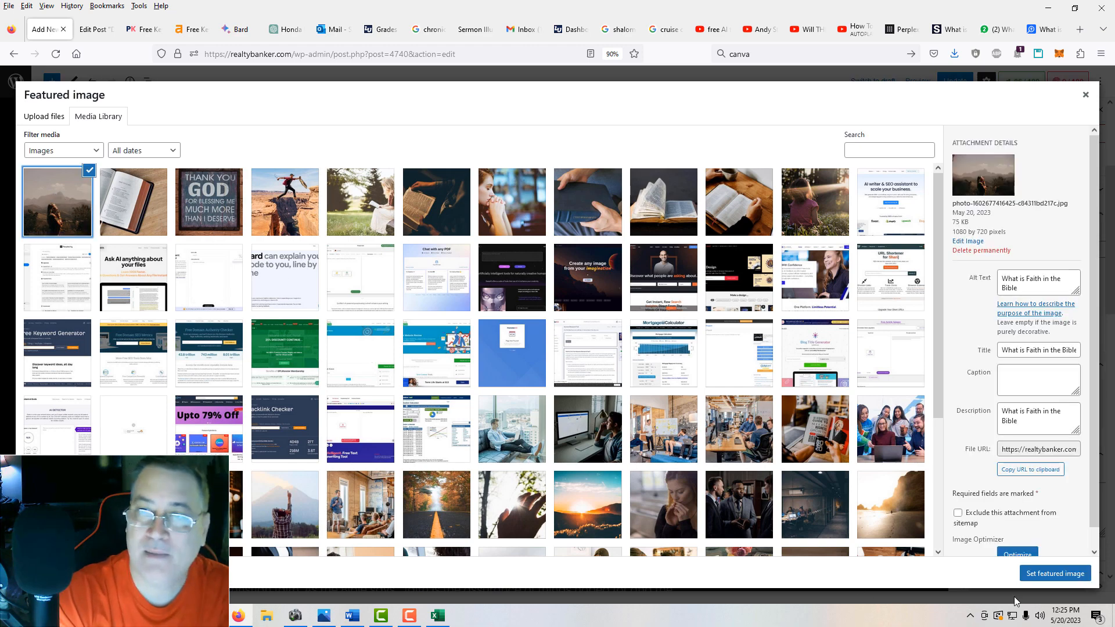
{"action": "left_click", "coordinate": [1054, 574]}
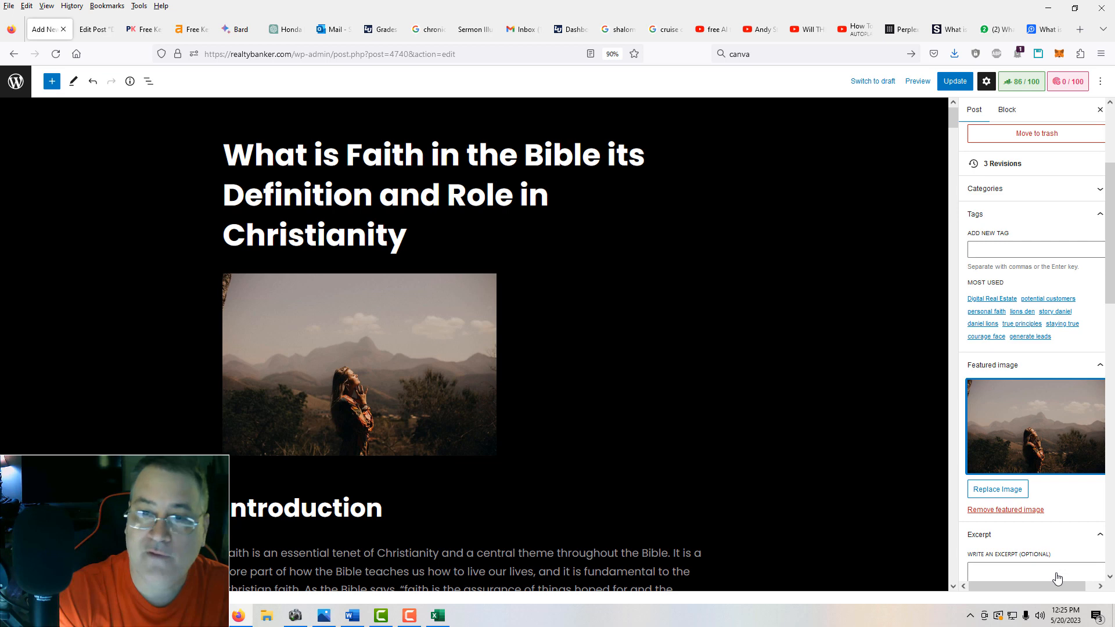
{"action": "left_click", "coordinate": [947, 81]}
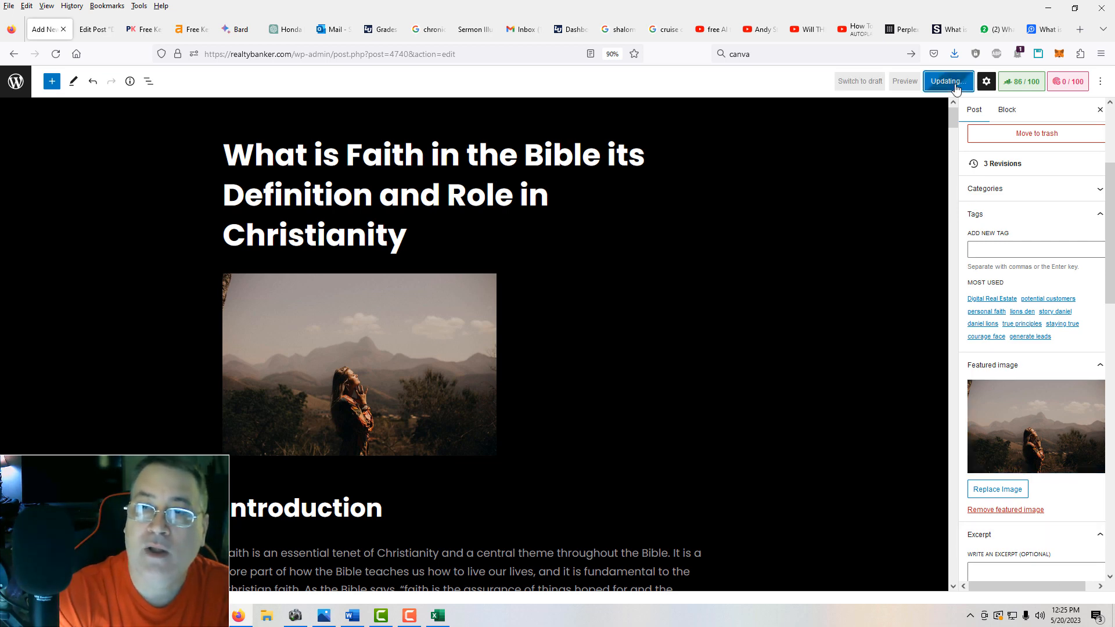
Return to the list of all posts, open the live site in a new browser tab and view the published post's entry.
{"action": "left_click", "coordinate": [96, 29]}
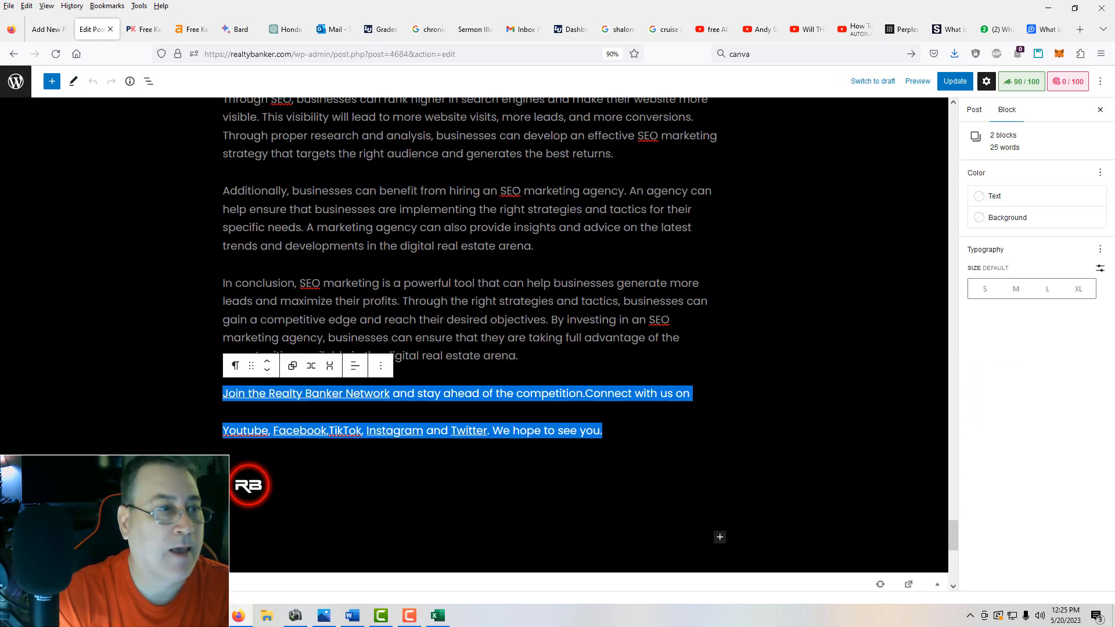
{"action": "left_click", "coordinate": [14, 85]}
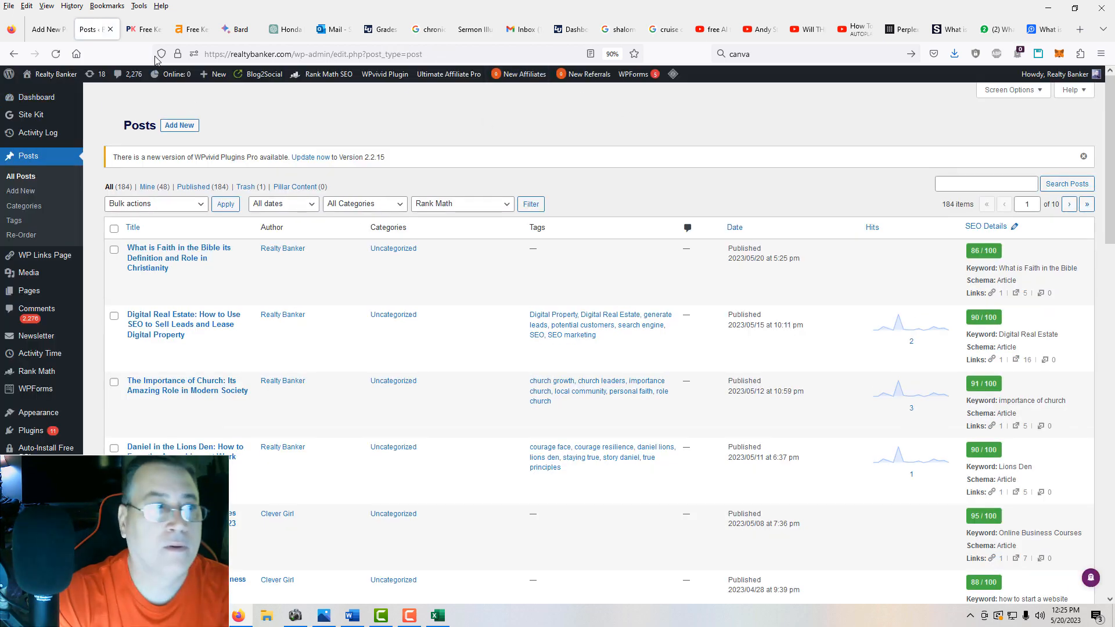
{"action": "left_click", "coordinate": [48, 29]}
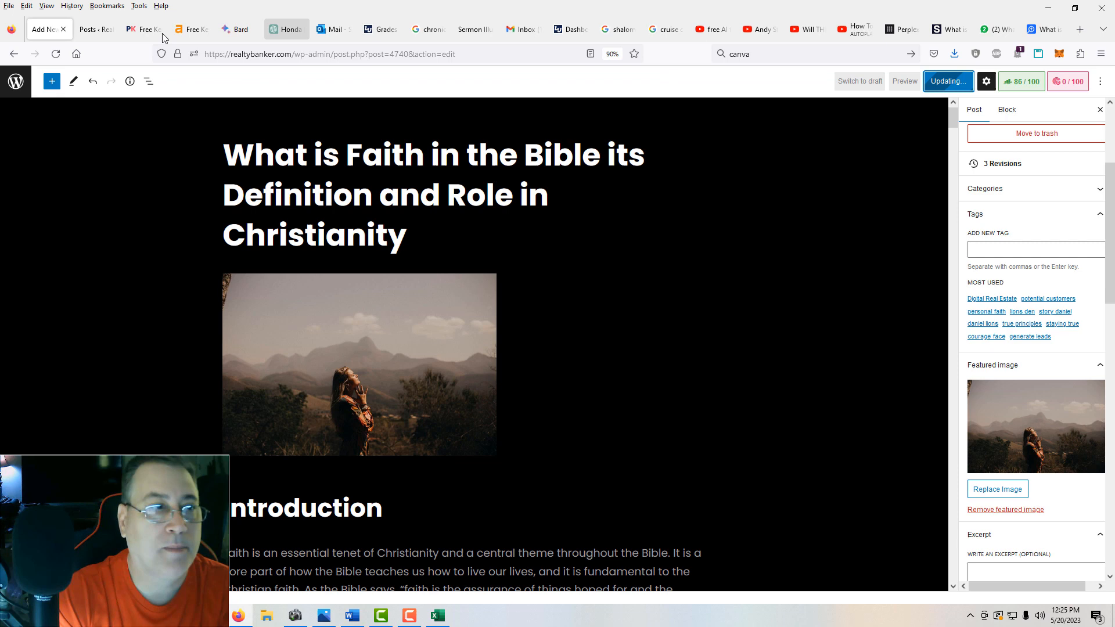
{"action": "left_click", "coordinate": [95, 29]}
{"action": "mouse_move", "coordinate": [45, 77]}
{"action": "right_click", "coordinate": [33, 99]}
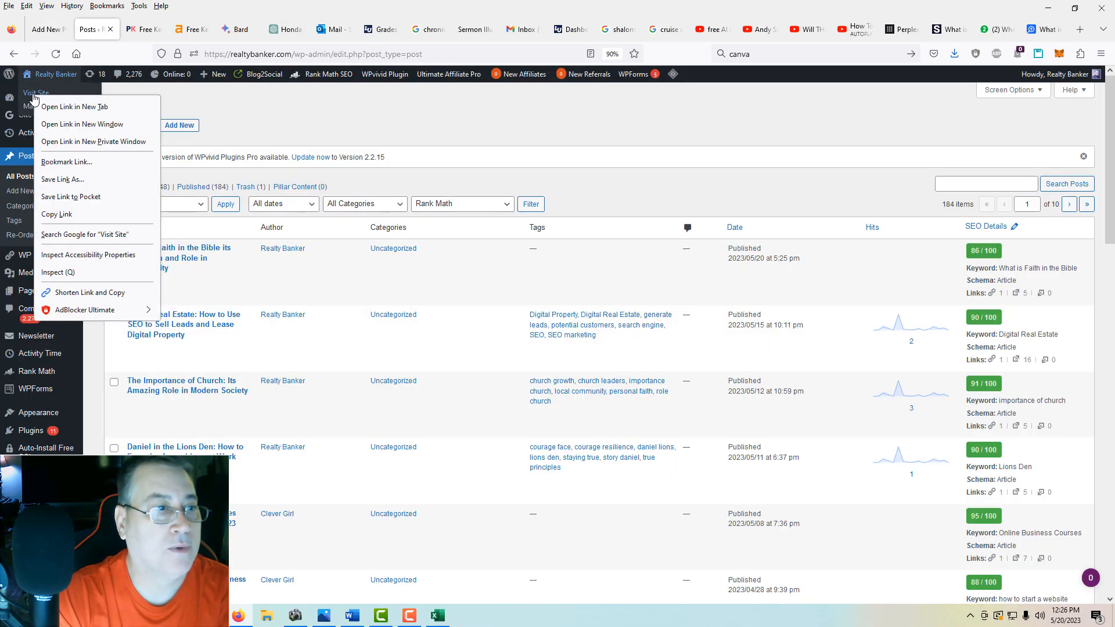
{"action": "left_click", "coordinate": [55, 106]}
{"action": "left_click", "coordinate": [142, 29]}
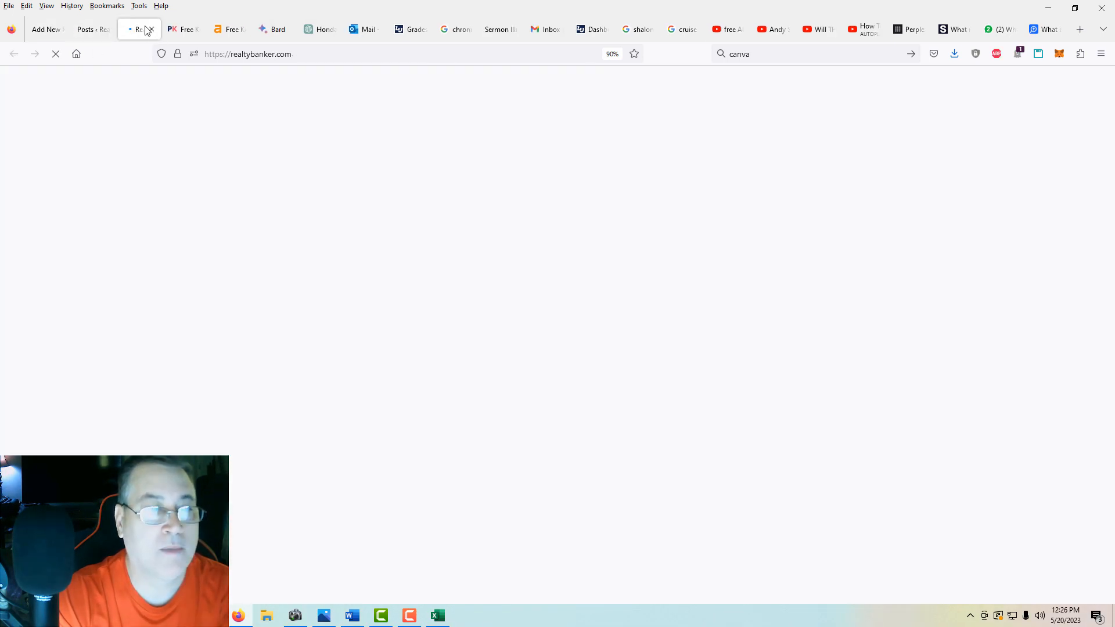
{"action": "scroll", "coordinate": [621, 327], "scroll_direction": "down", "scroll_amount": 10}
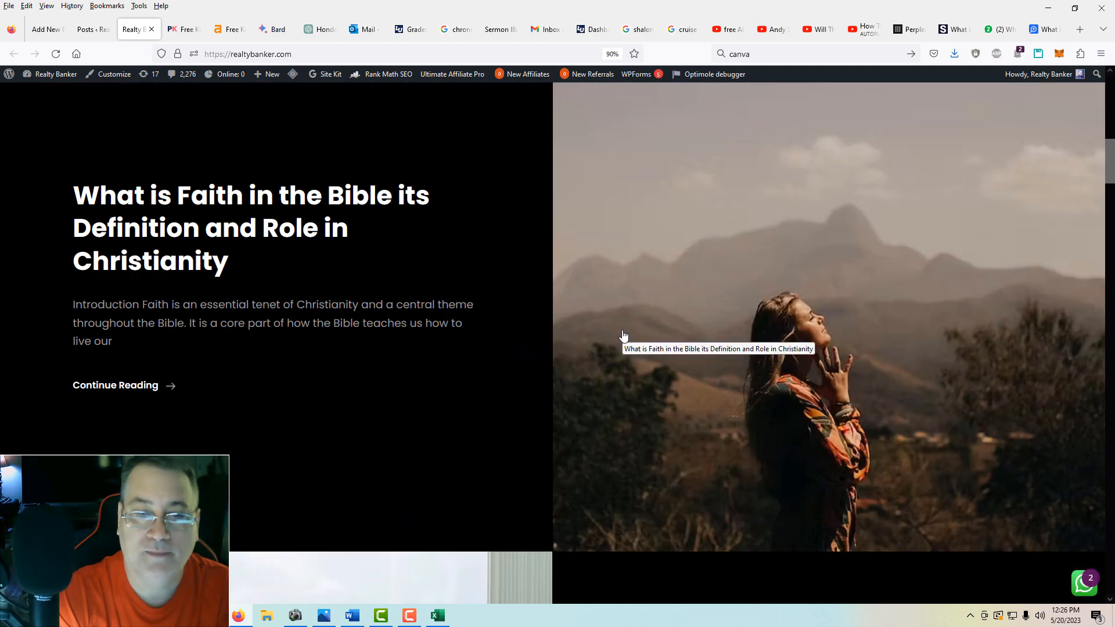
Look over the News section of the live home page around the published faith post's entry.
{"action": "scroll", "coordinate": [622, 333], "scroll_direction": "up", "scroll_amount": 2}
{"action": "scroll", "coordinate": [622, 333], "scroll_direction": "down", "scroll_amount": 9}
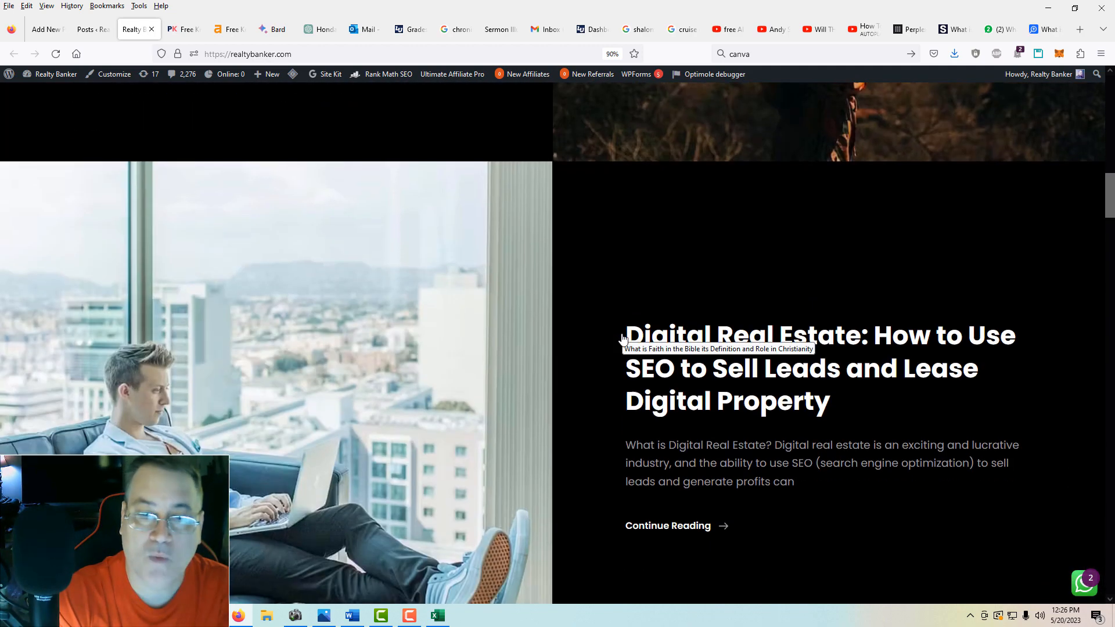
{"action": "scroll", "coordinate": [622, 334], "scroll_direction": "up", "scroll_amount": 2}
{"action": "scroll", "coordinate": [621, 339], "scroll_direction": "up", "scroll_amount": 9}
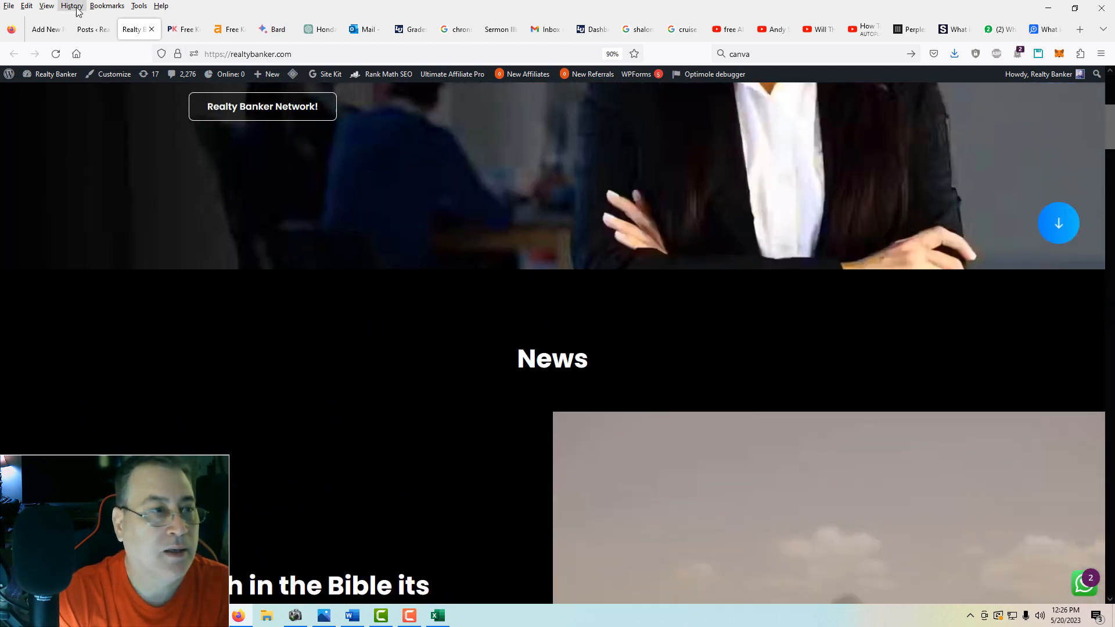
Return to the post editor and review the article from its introduction through the "Faith in Christianity" section, ending back at the title.
{"action": "left_click", "coordinate": [44, 30]}
{"action": "scroll", "coordinate": [667, 361], "scroll_direction": "down", "scroll_amount": 20}
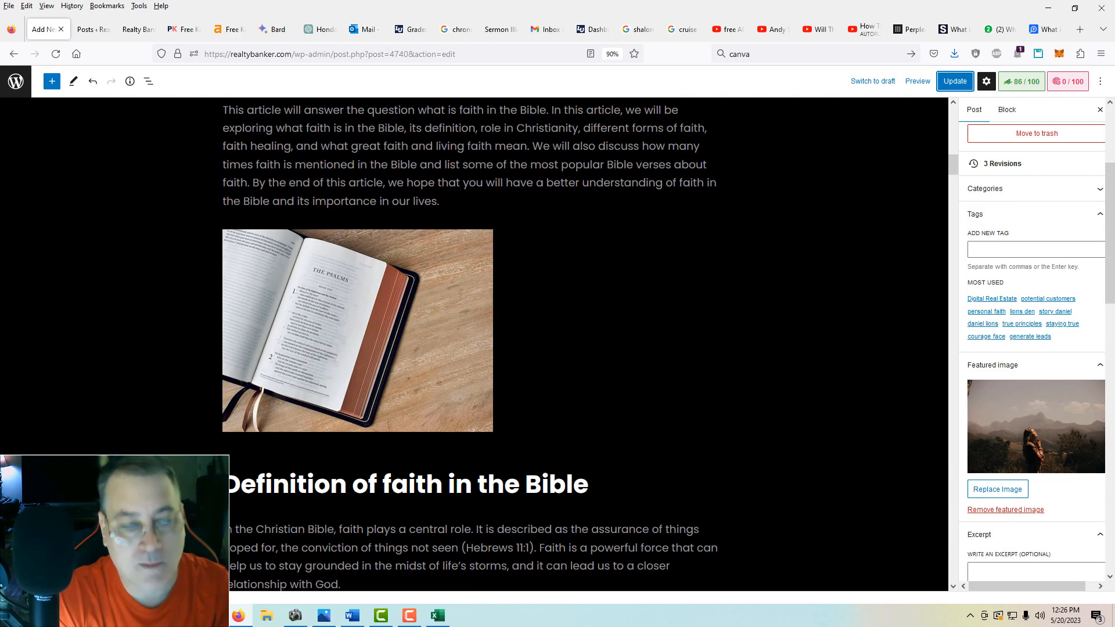
{"action": "scroll", "coordinate": [673, 366], "scroll_direction": "down", "scroll_amount": 5}
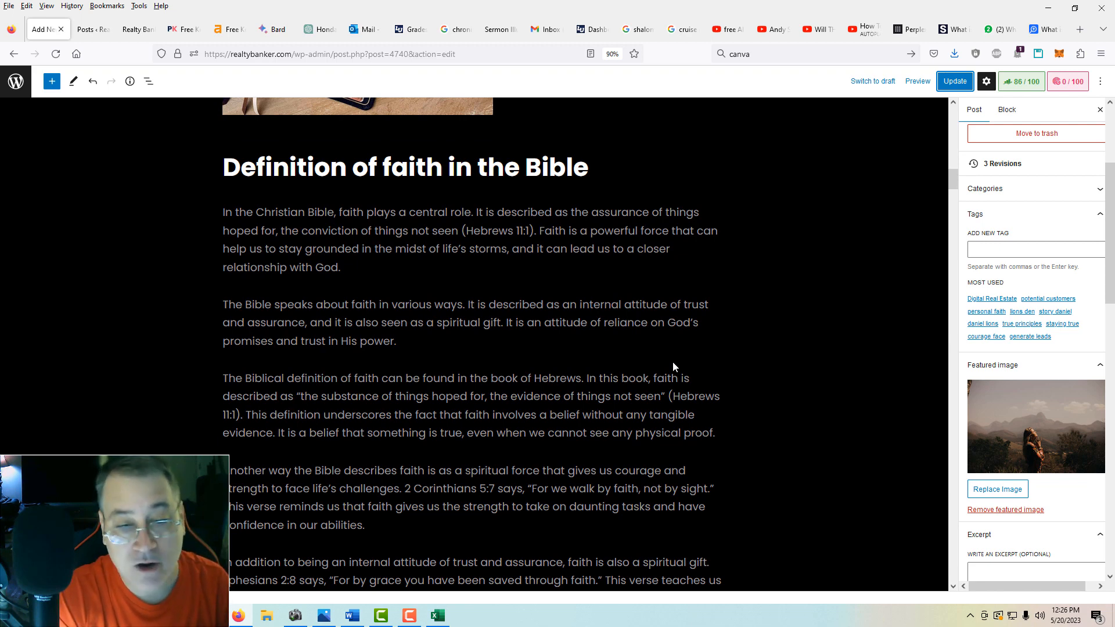
{"action": "scroll", "coordinate": [672, 367], "scroll_direction": "down", "scroll_amount": 15}
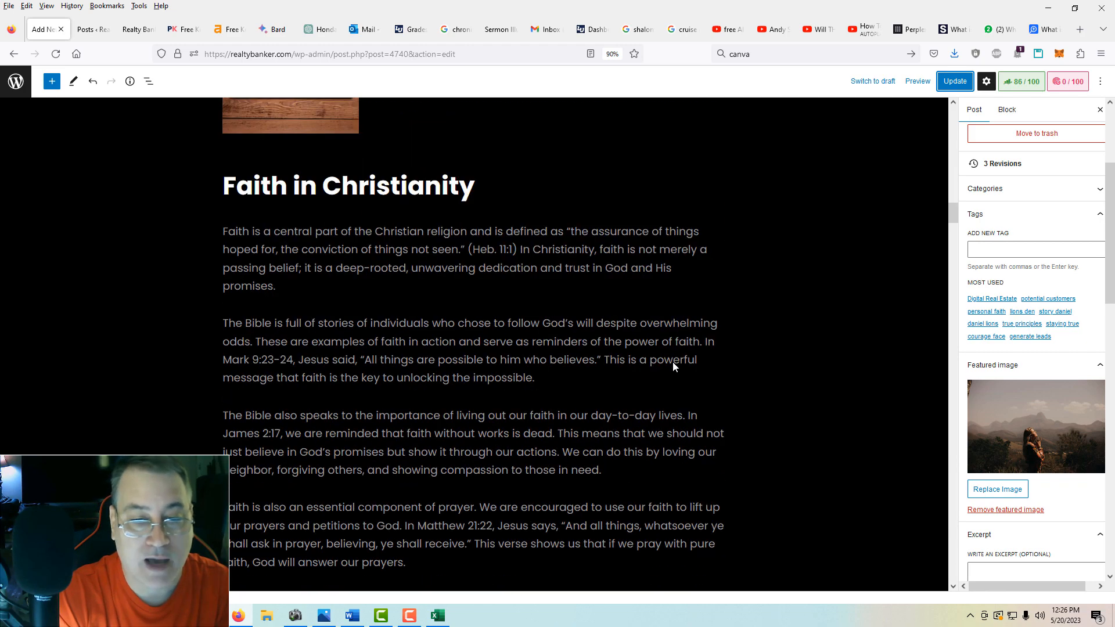
{"action": "scroll", "coordinate": [673, 365], "scroll_direction": "down", "scroll_amount": 5}
{"action": "scroll", "coordinate": [673, 364], "scroll_direction": "up", "scroll_amount": 3}
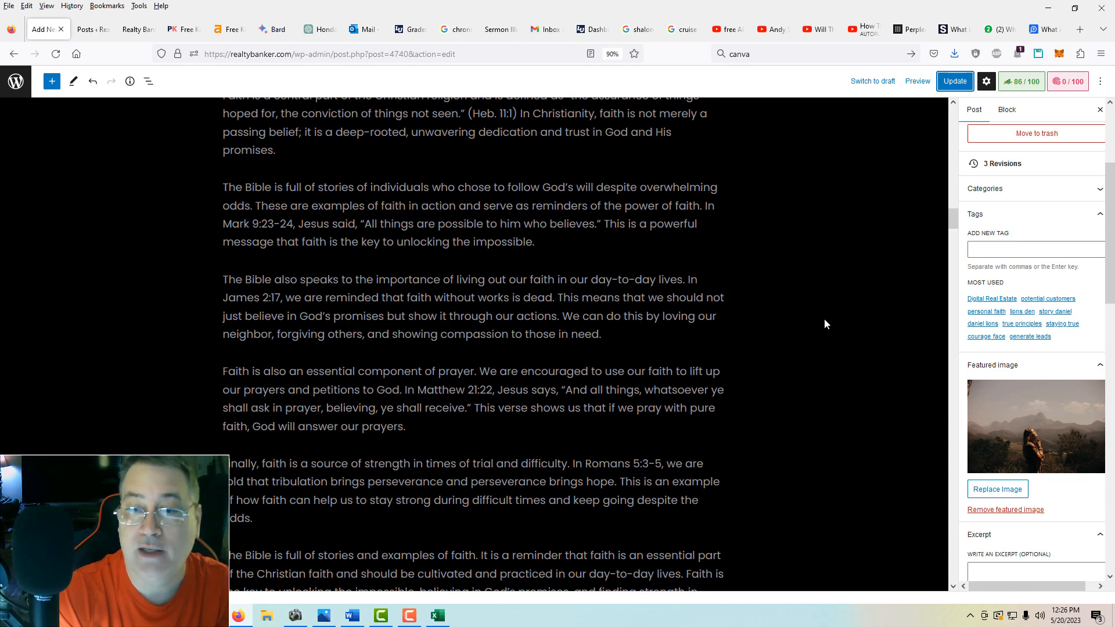
{"action": "scroll", "coordinate": [825, 328], "scroll_direction": "up", "scroll_amount": 15}
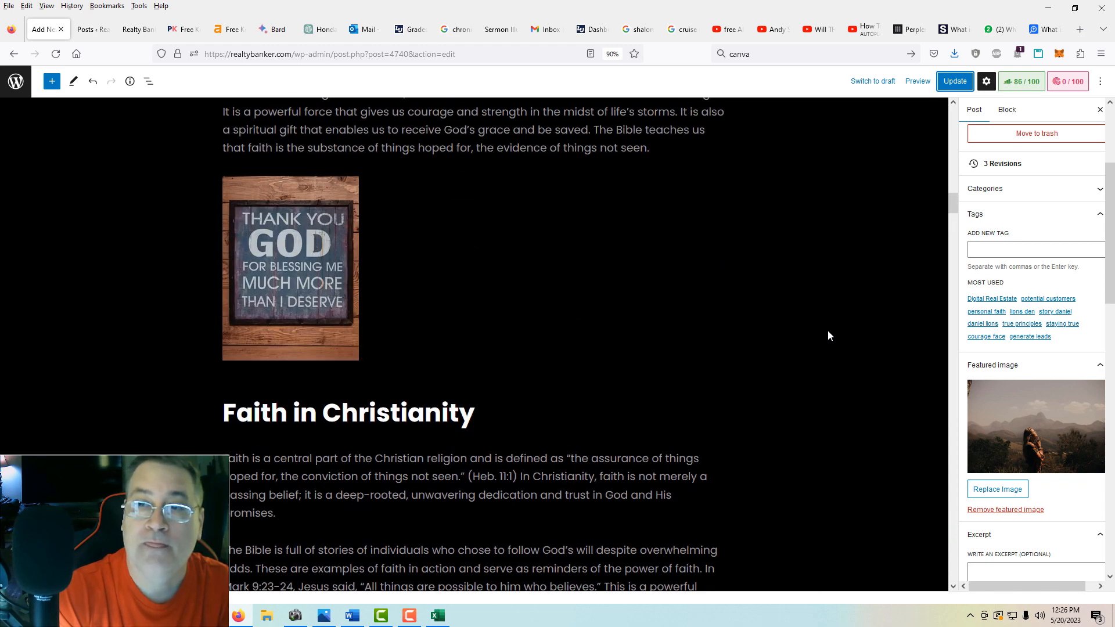
{"action": "left_click_drag", "start_coordinate": [954, 192], "coordinate": [941, 110]}
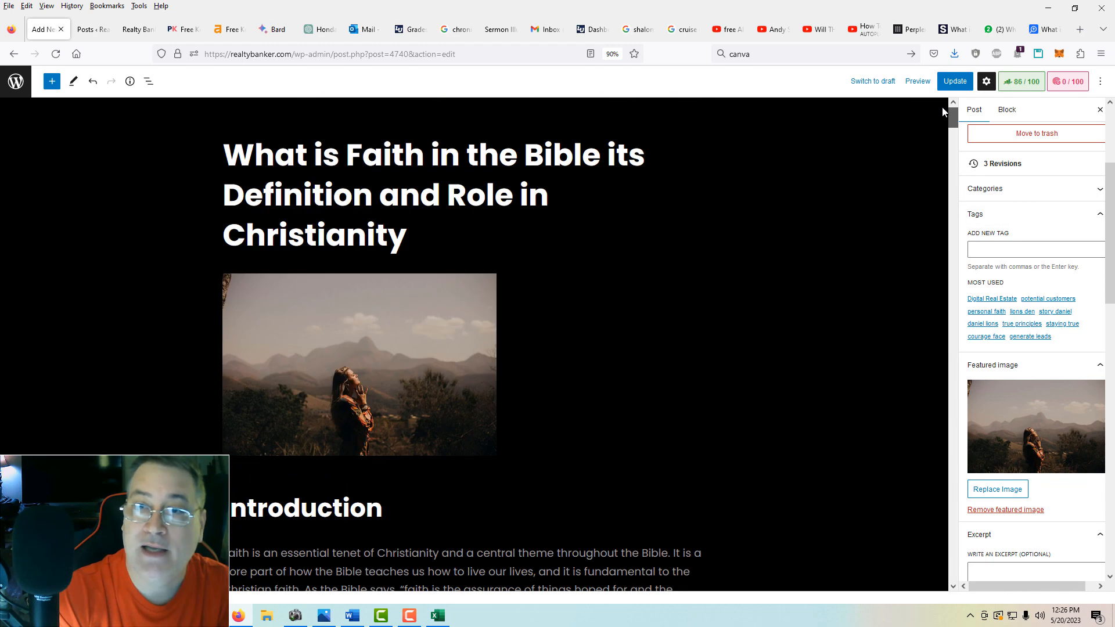